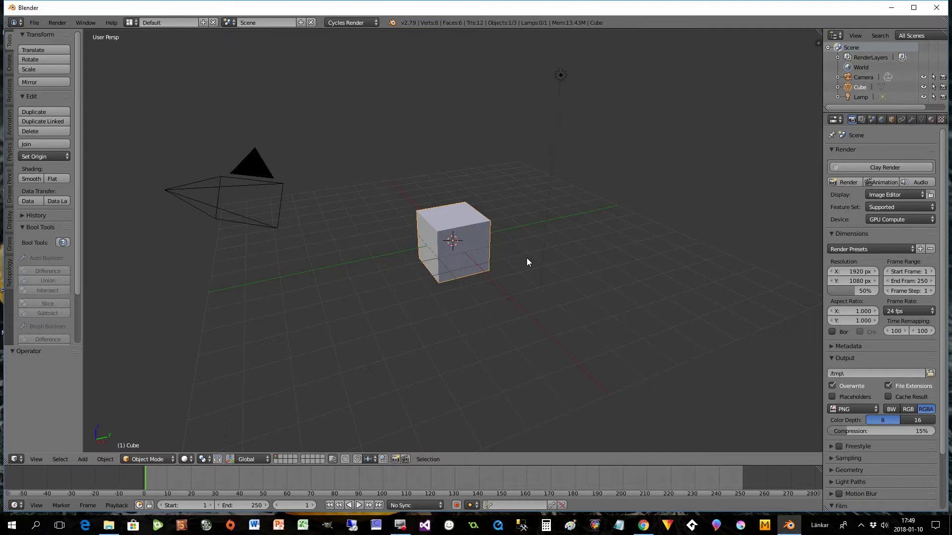
- Delete the default cube and add a mesh plane at the scene's centre
key(x)
click(500, 246)
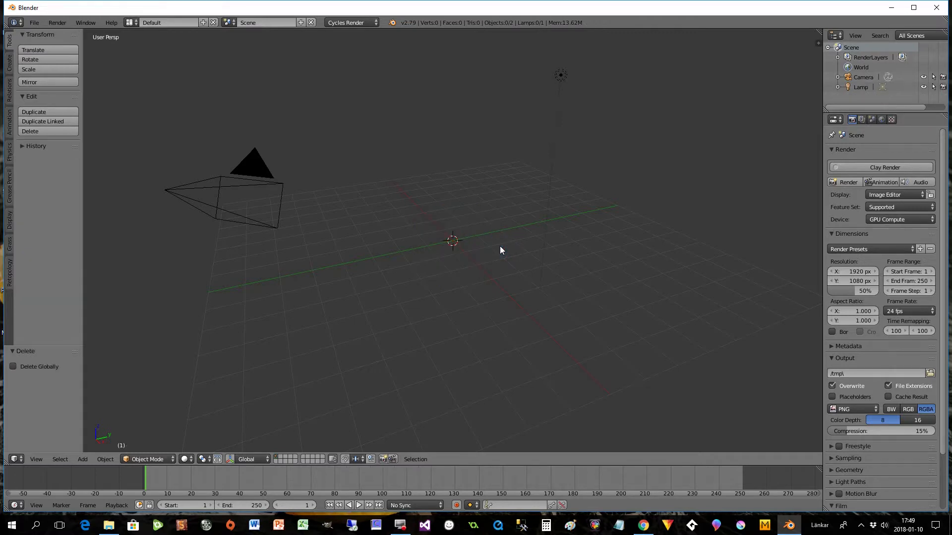
key(shift+a)
mouse_move(500, 248)
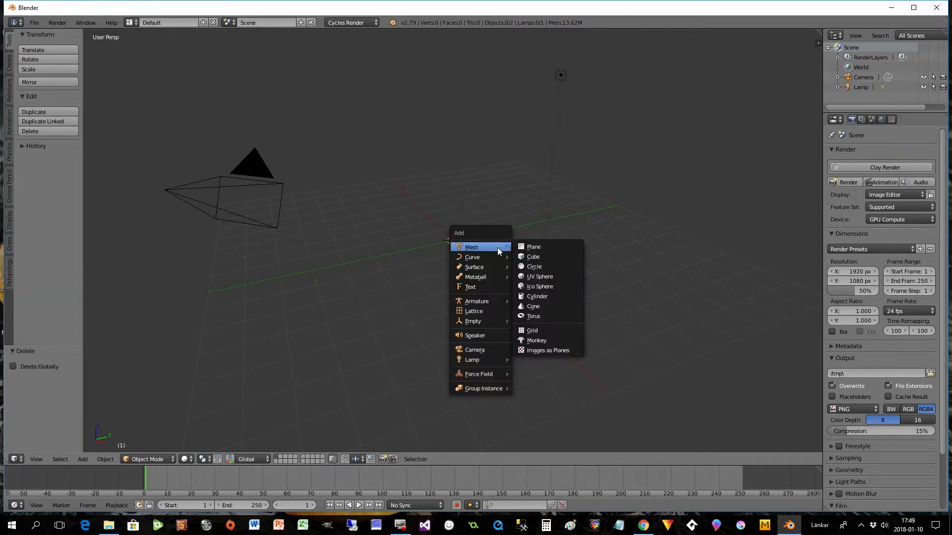
click(527, 249)
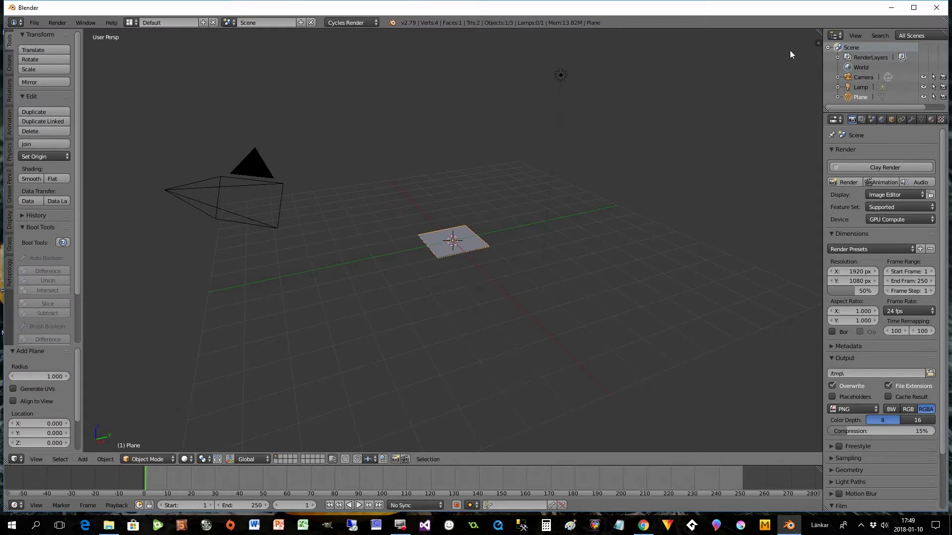
- Split the 3D view into two stacked areas and turn the upper one into a Node Editor
drag(818, 43, 819, 204)
click(15, 197)
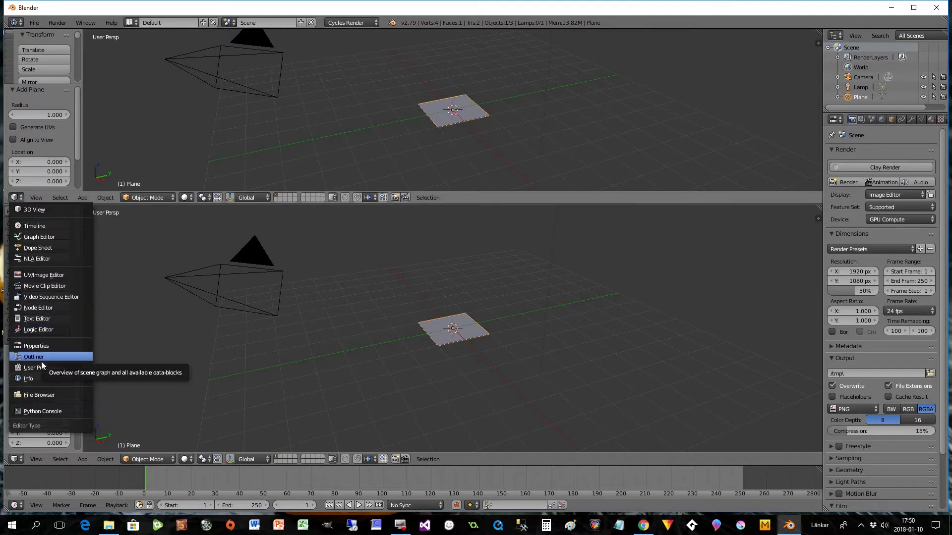
click(45, 308)
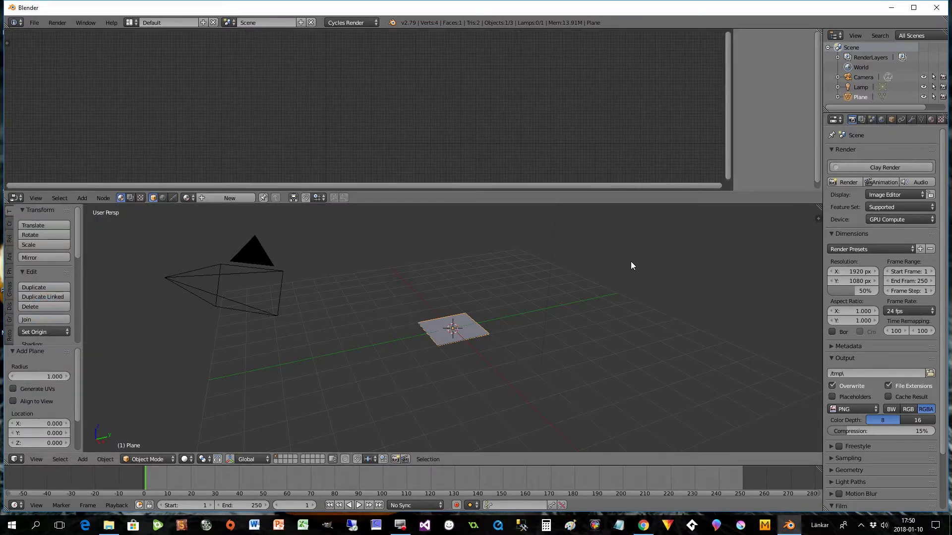
- Create a new material for the plane and space out its Diffuse BSDF and Material Output nodes
click(931, 120)
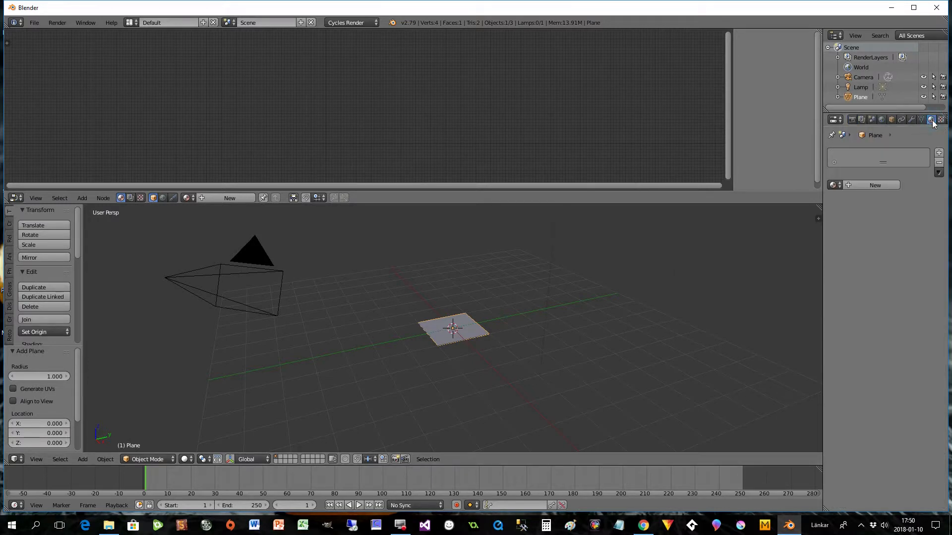
click(875, 185)
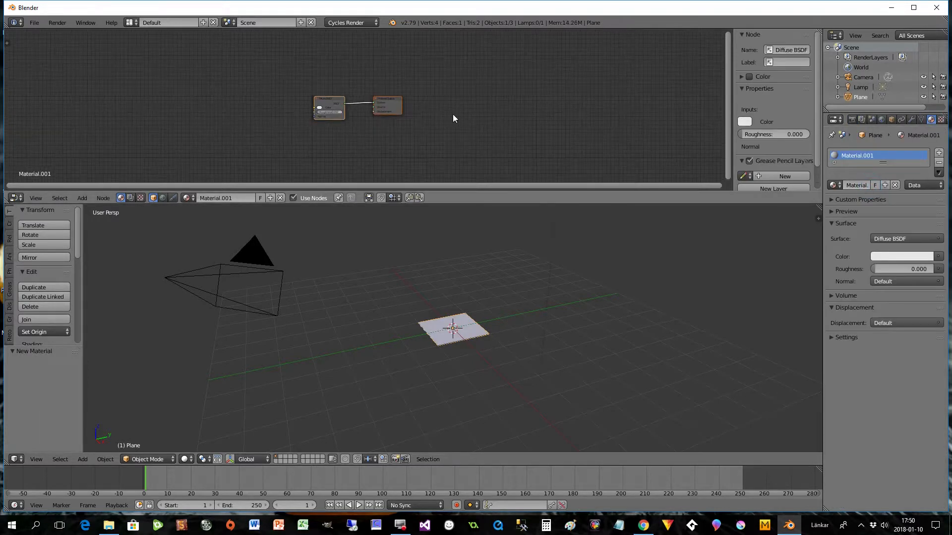
drag(409, 97, 478, 91)
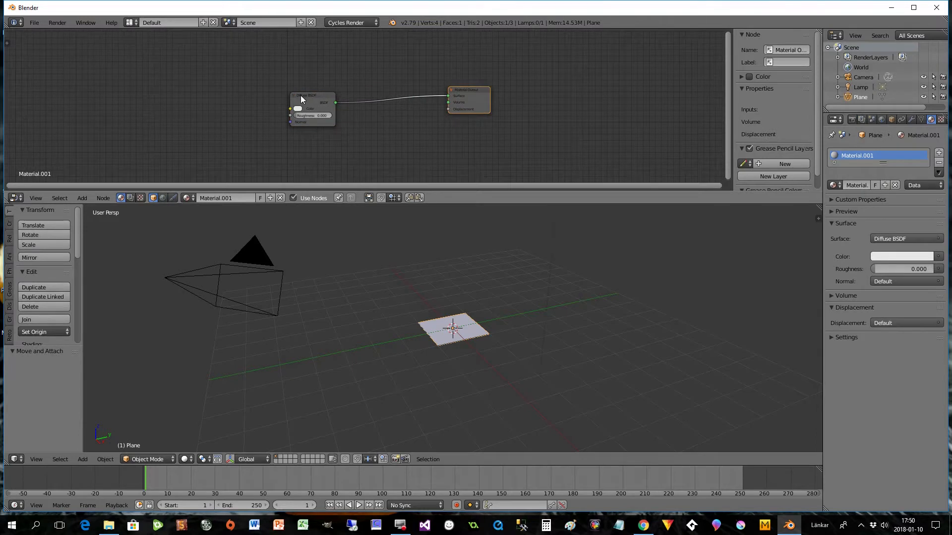
drag(300, 95, 360, 95)
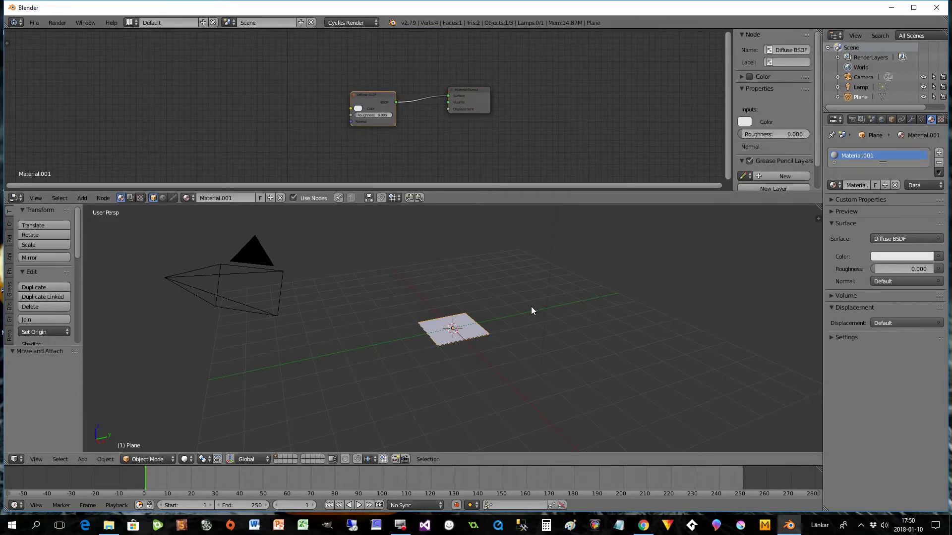
- Enable nodes for the world and use WinterForest_Ref.hdr from the Winter_Forest folder as the background colour's Environment Texture
click(881, 120)
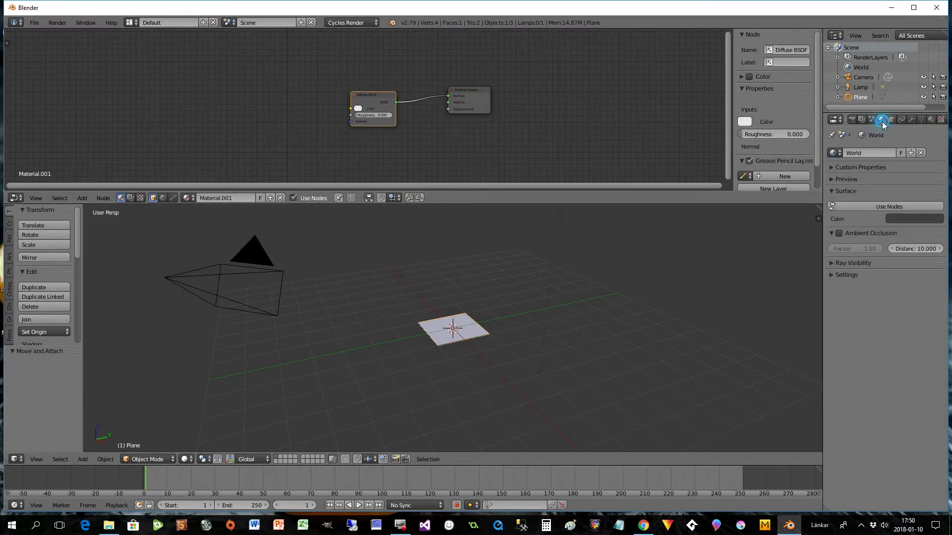
click(895, 208)
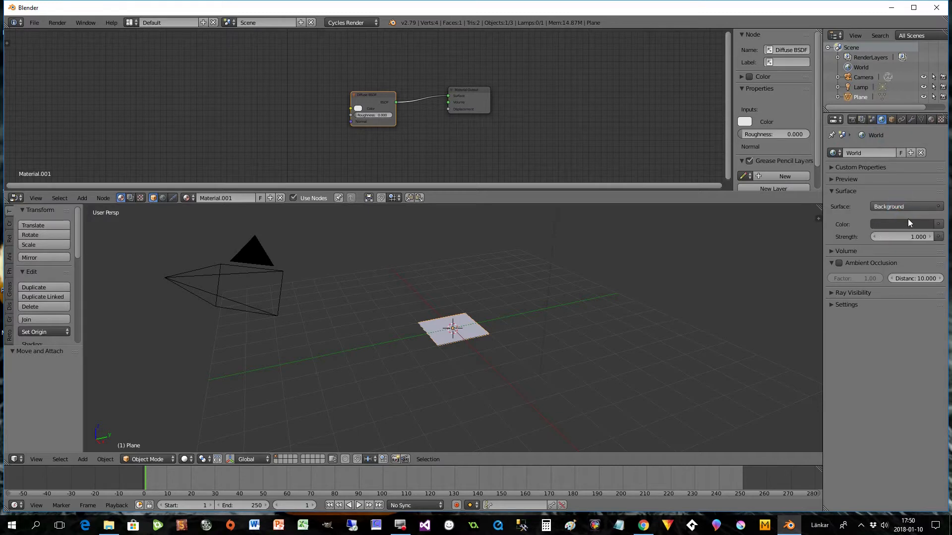
click(938, 225)
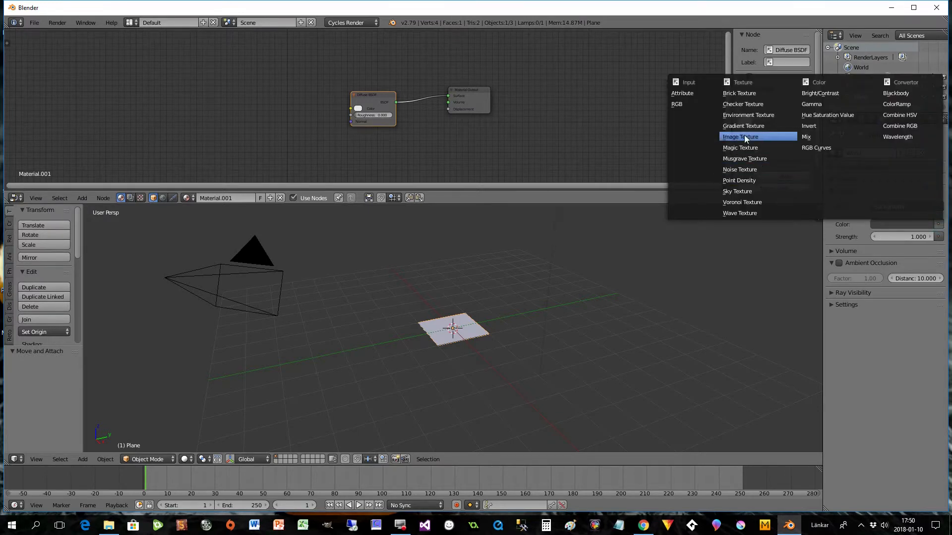
click(748, 116)
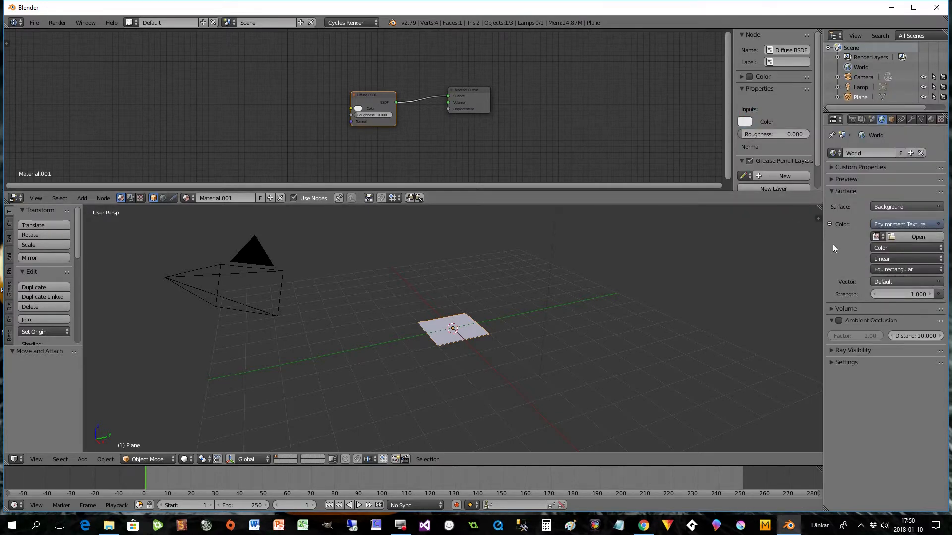
click(906, 237)
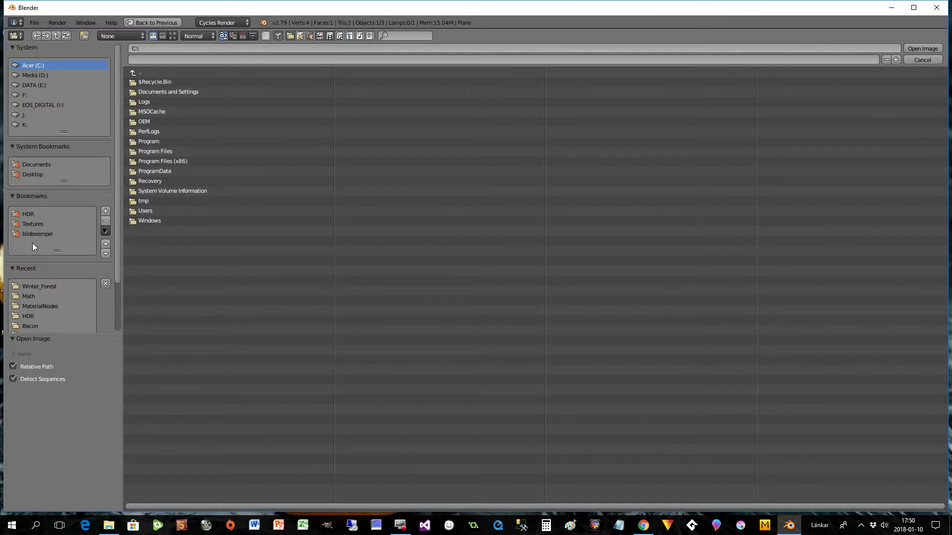
click(39, 286)
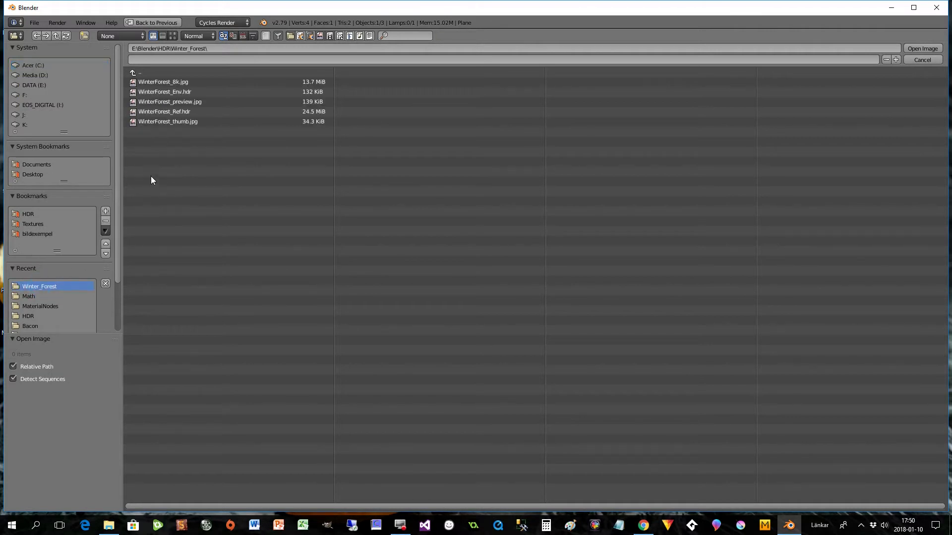
click(158, 114)
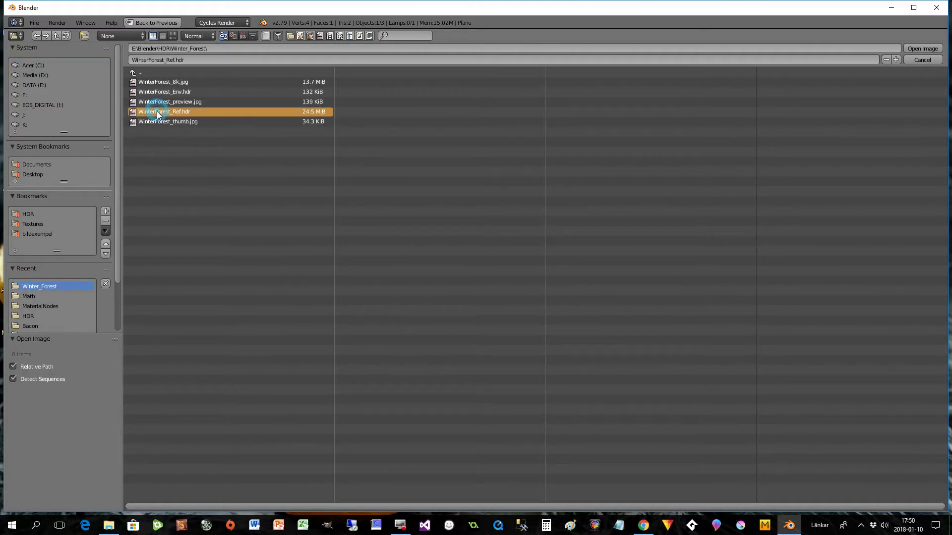
click(920, 48)
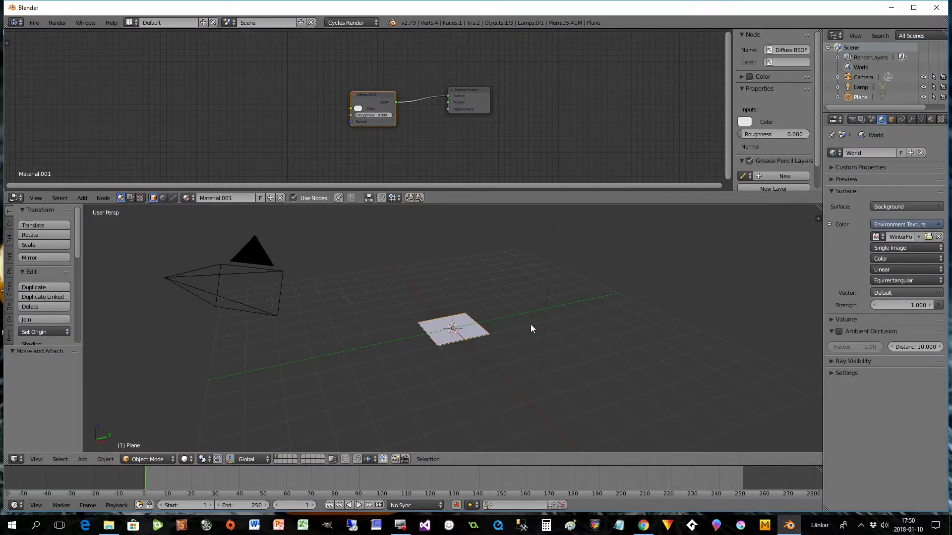
- Preview the environment with Rendered viewport shading and return to Solid shading
click(185, 459)
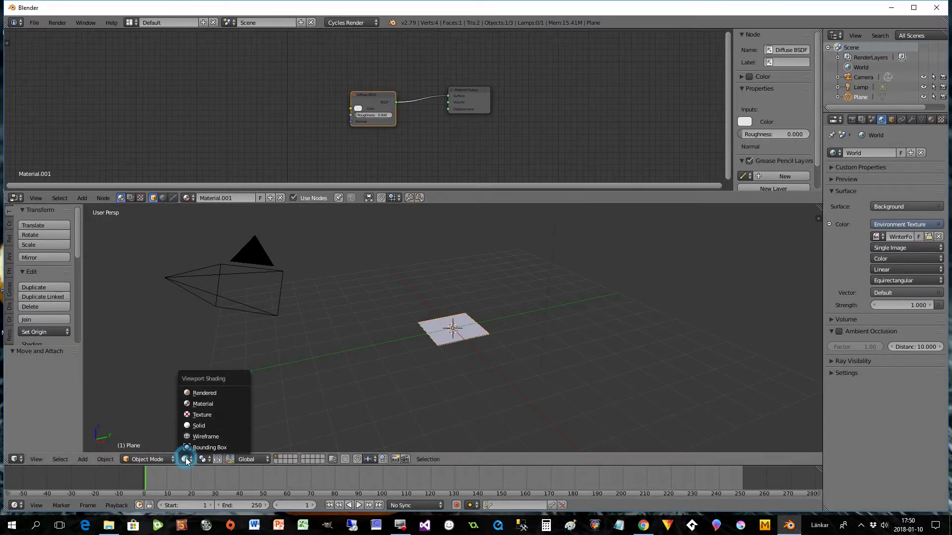
click(210, 394)
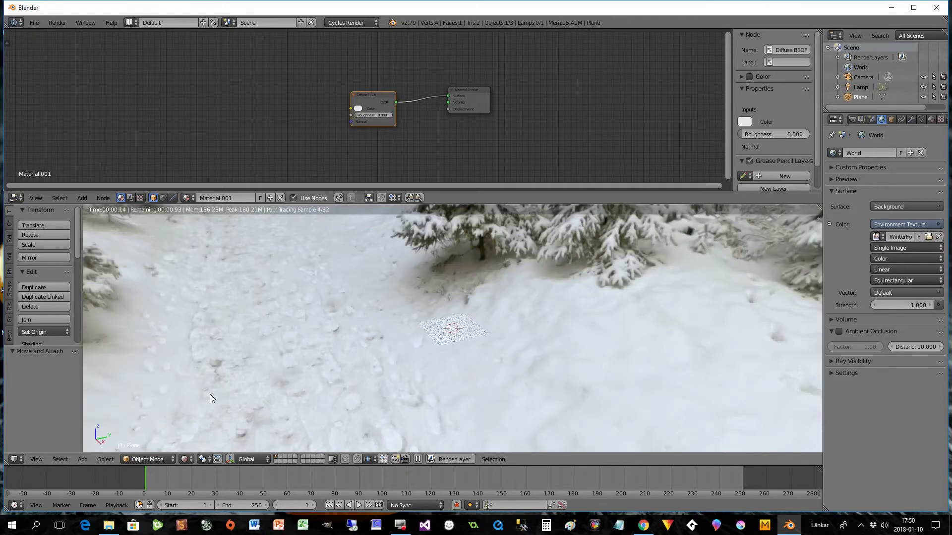
click(184, 459)
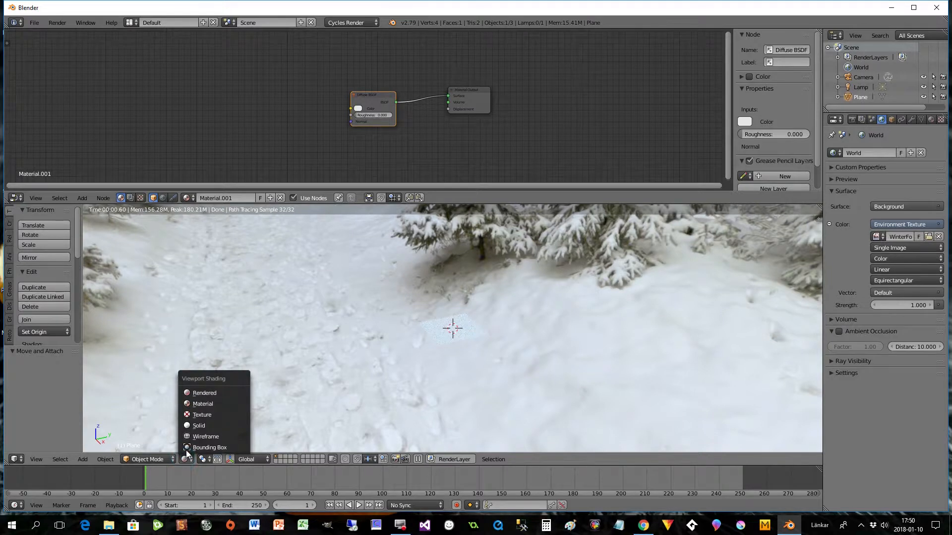
click(191, 426)
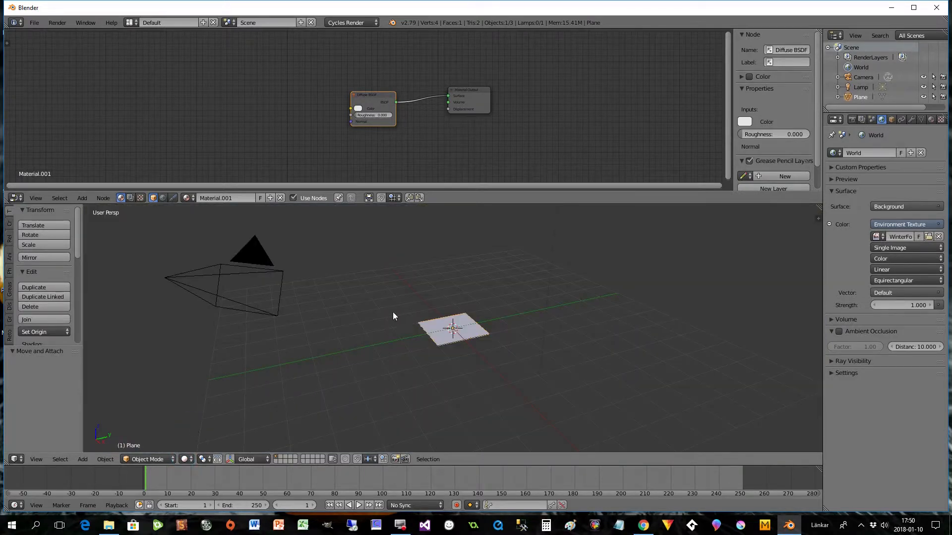
- Show the plane from the top and enlarge it in the 3D view
click(42, 459)
click(58, 414)
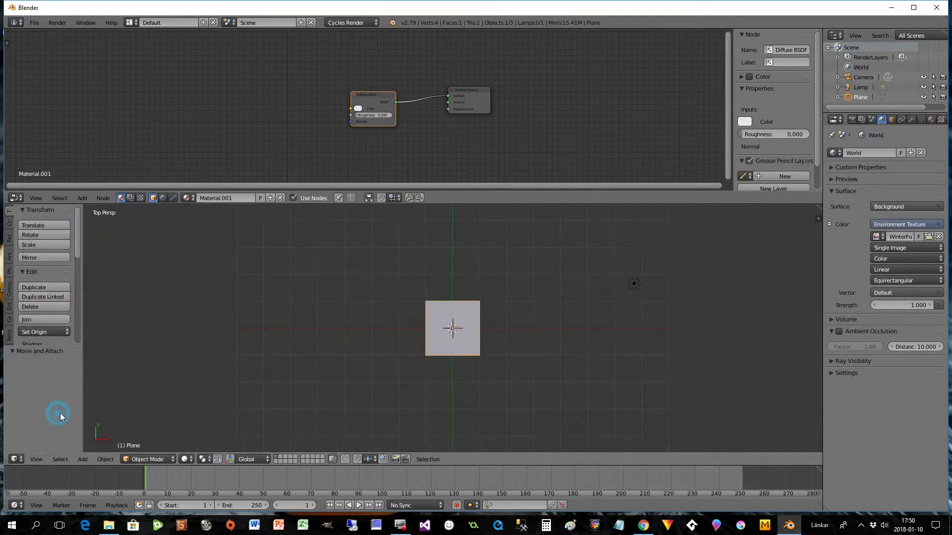
scroll(517, 366, up, 4)
scroll(517, 371, up, 2)
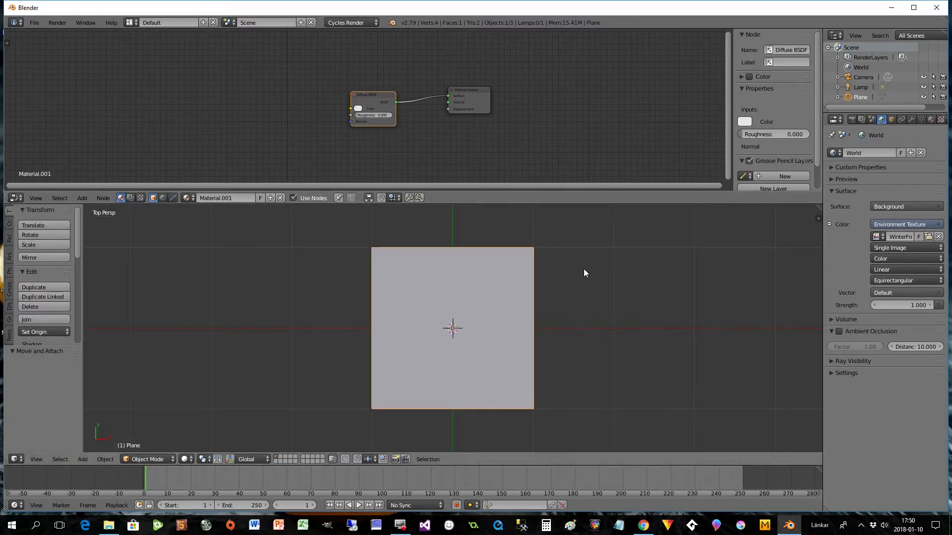
scroll(575, 268, up, 1)
- Shift the Material Output and Diffuse BSDF nodes to the right and place a Texture Coordinate node at the far left of the node tree
drag(474, 91, 611, 84)
drag(376, 97, 535, 82)
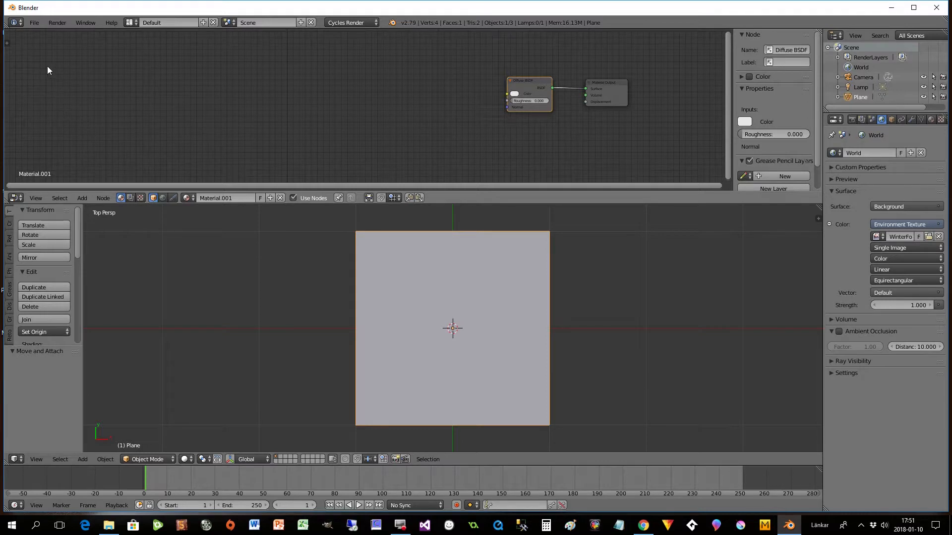
key(shift+a)
mouse_move(34, 76)
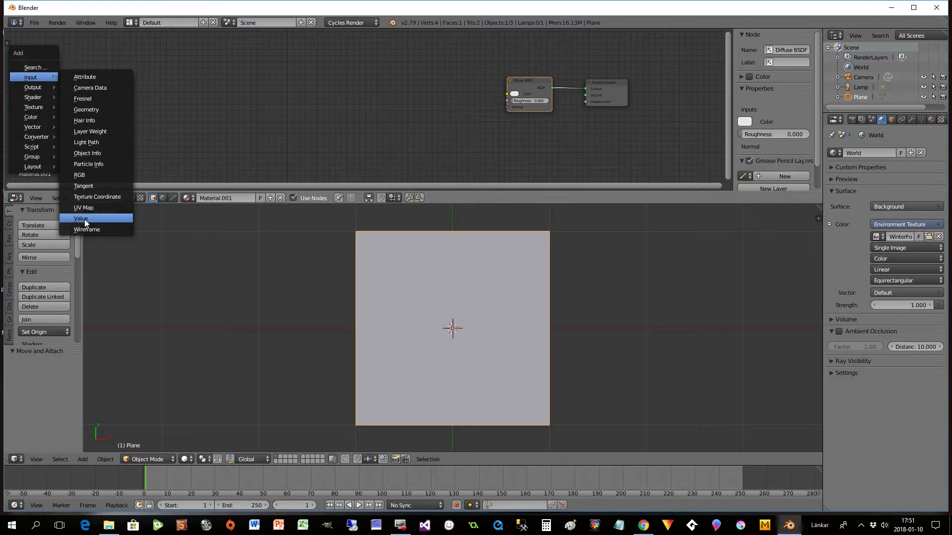
click(89, 196)
click(36, 59)
scroll(120, 92, up, 2)
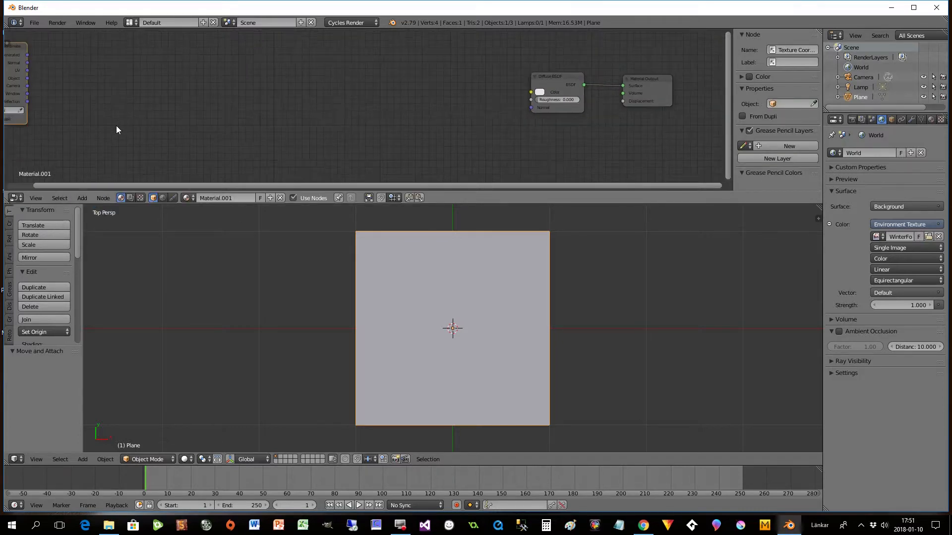
drag(130, 185, 27, 185)
scroll(181, 114, up, 3)
drag(31, 49, 117, 72)
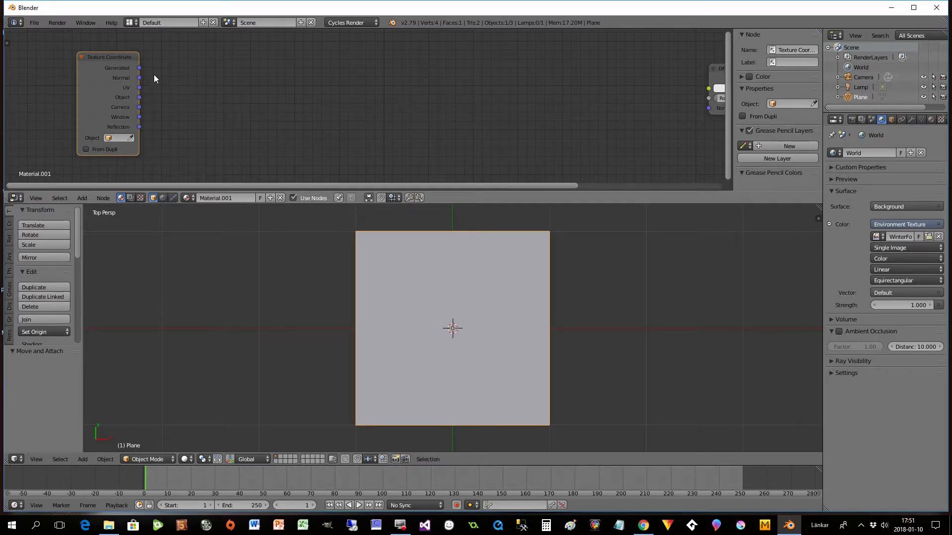
- Add a Mapping node and link the Texture Coordinate node's Generated output to its Vector input
key(shift+a)
mouse_move(223, 151)
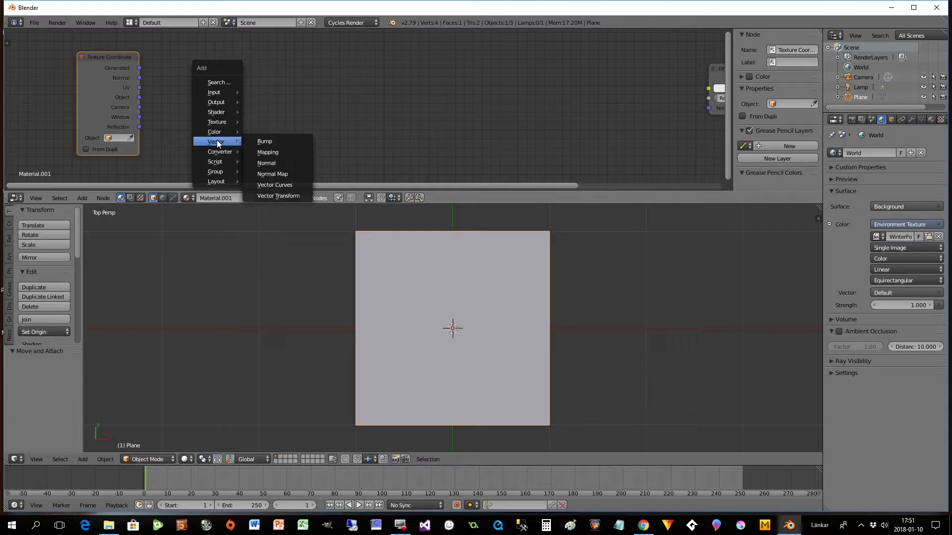
click(267, 152)
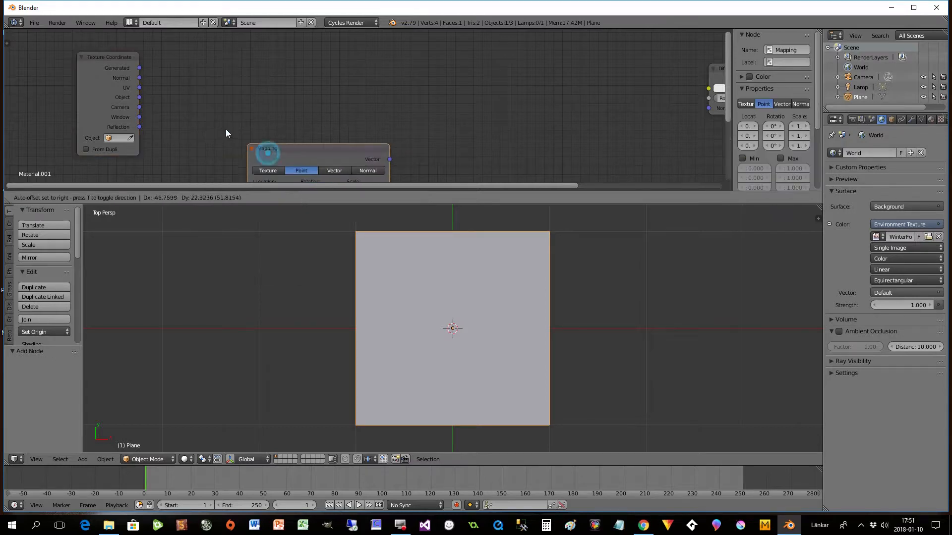
click(180, 46)
drag(140, 68, 180, 159)
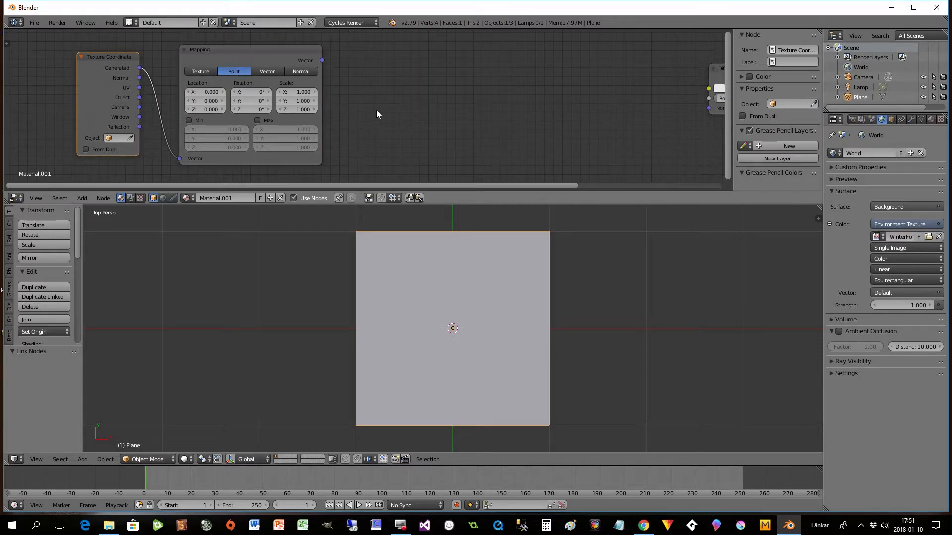
- Add a Vector Curves node after the Mapping node and feed the Mapping node's Vector output into its Vector input
key(shift+a)
mouse_move(377, 111)
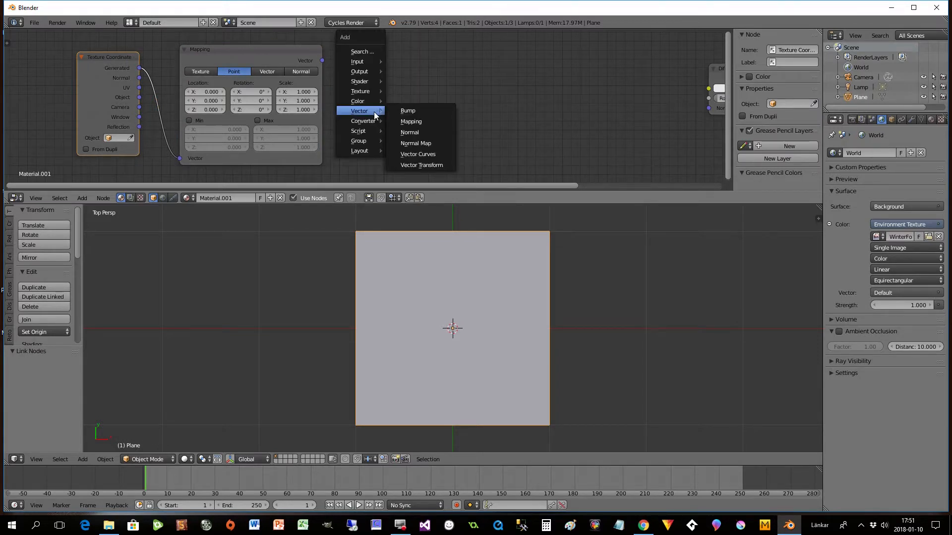
click(410, 154)
click(373, 45)
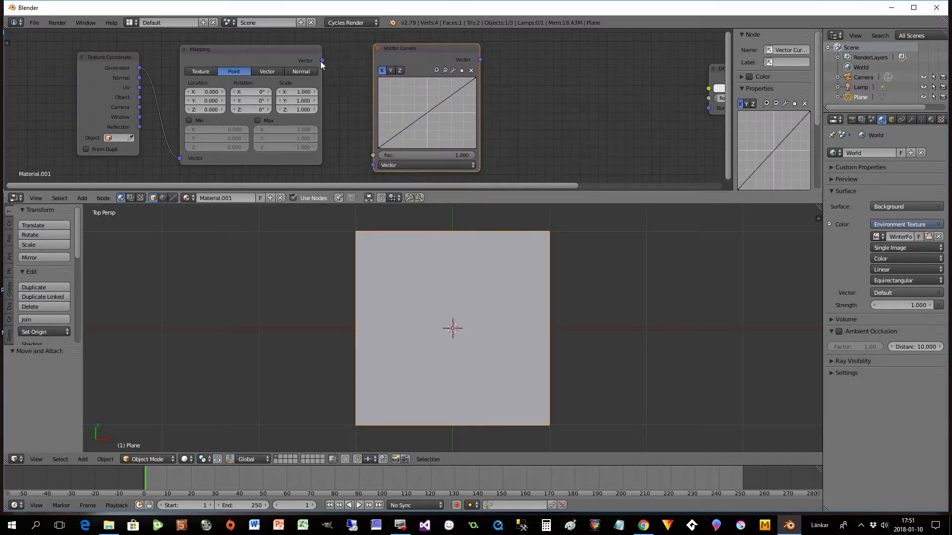
drag(323, 60, 372, 164)
- Add a Wave Texture node after the Vector Curves node and link the Vector Curves output to its Vector input
drag(472, 187, 560, 191)
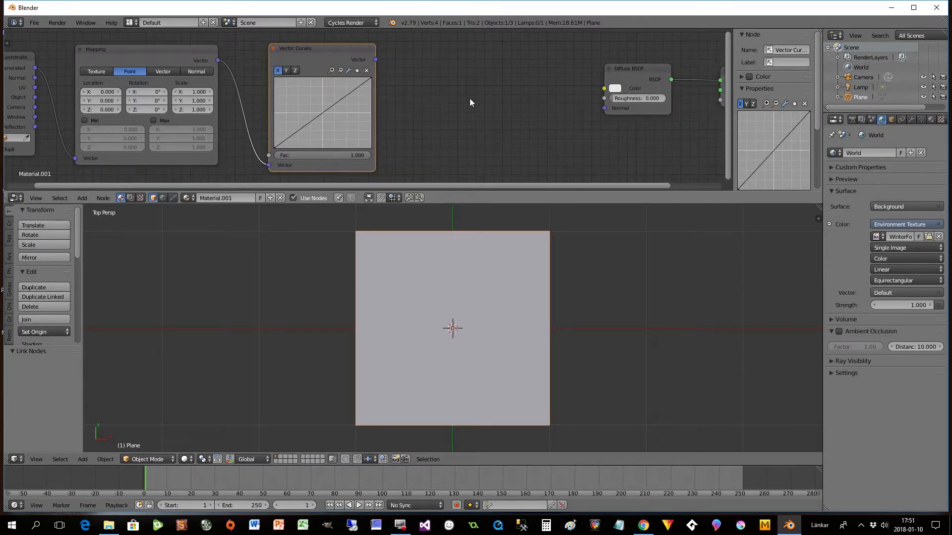
key(shift+a)
mouse_move(447, 101)
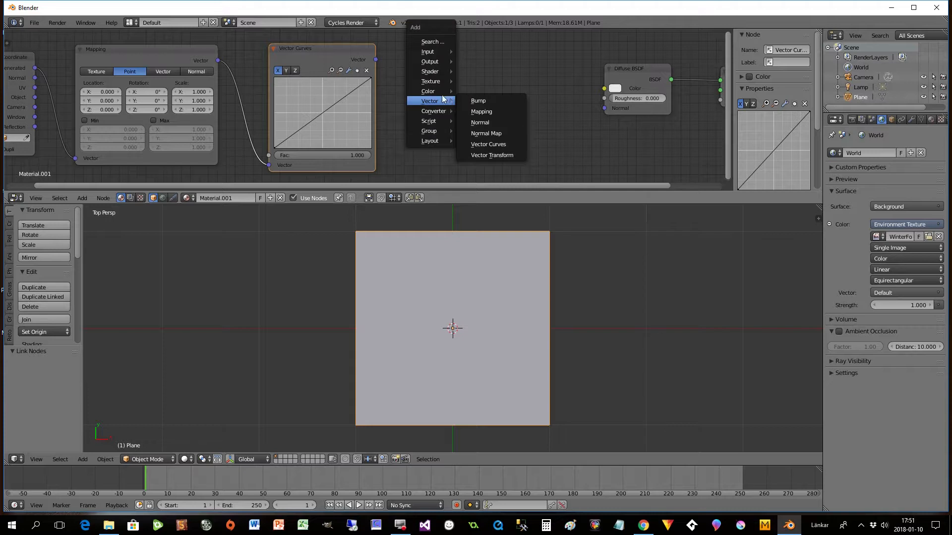
mouse_move(436, 81)
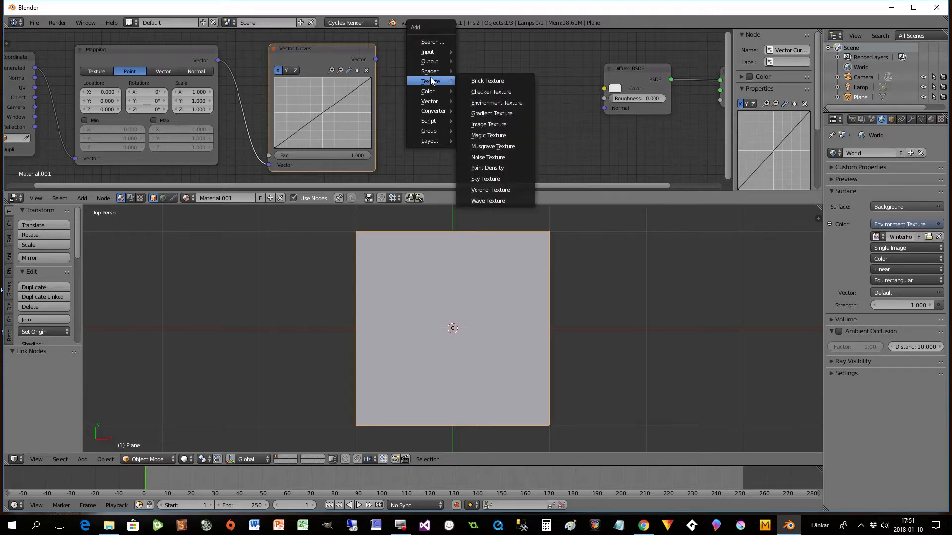
click(487, 199)
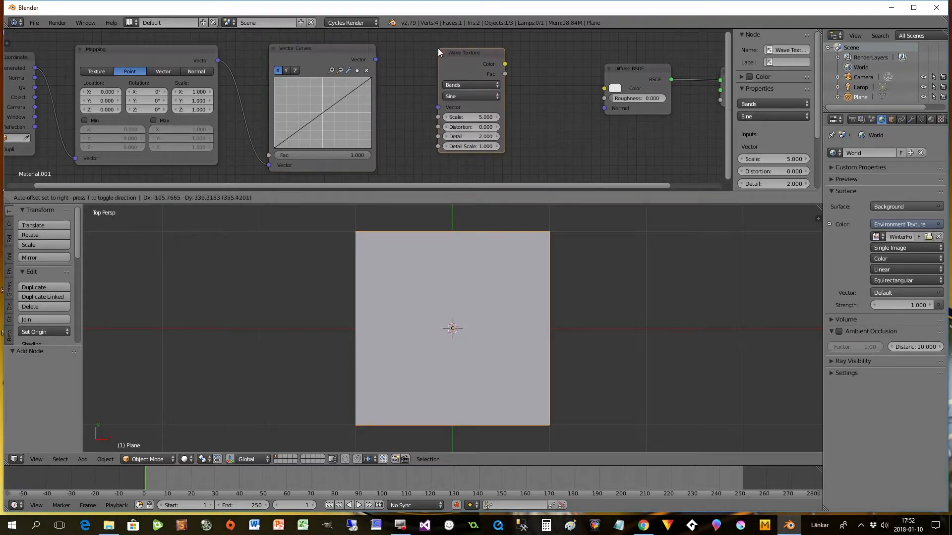
click(439, 49)
drag(376, 60, 438, 107)
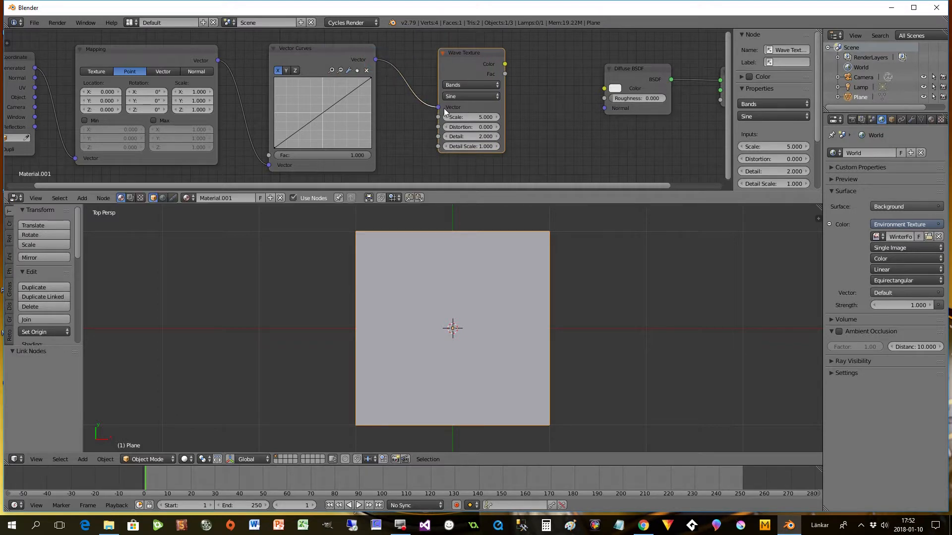
- Move the Diffuse BSDF and Material Output nodes closer, linking the Wave Texture's Color output to the Diffuse BSDF's Color input
drag(615, 69, 579, 55)
drag(505, 64, 567, 75)
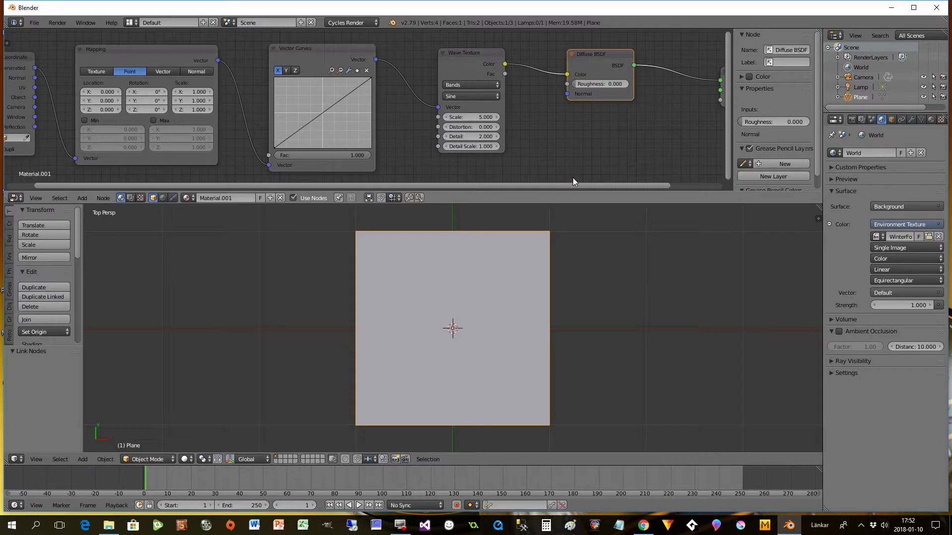
drag(628, 186, 676, 185)
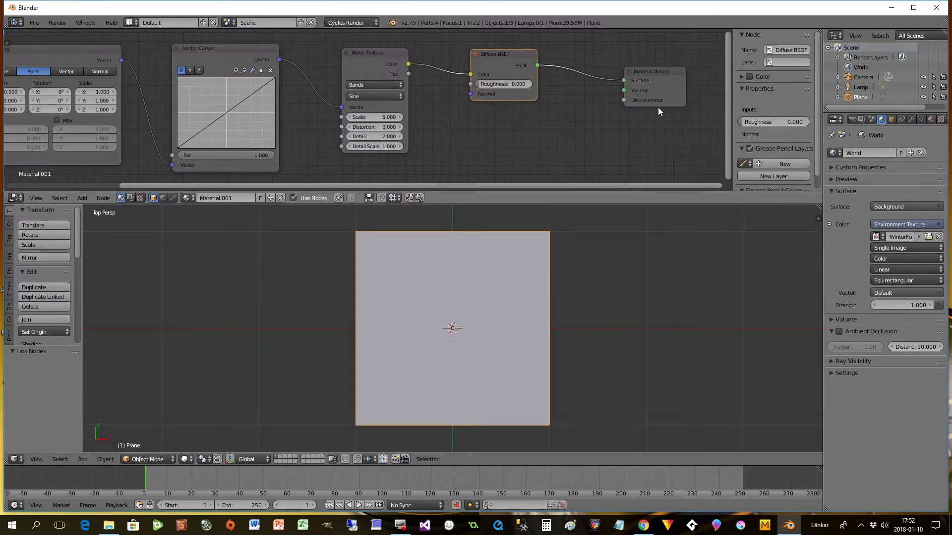
click(644, 74)
- Switch the 3D view's shading to Rendered
drag(563, 185, 457, 186)
click(185, 459)
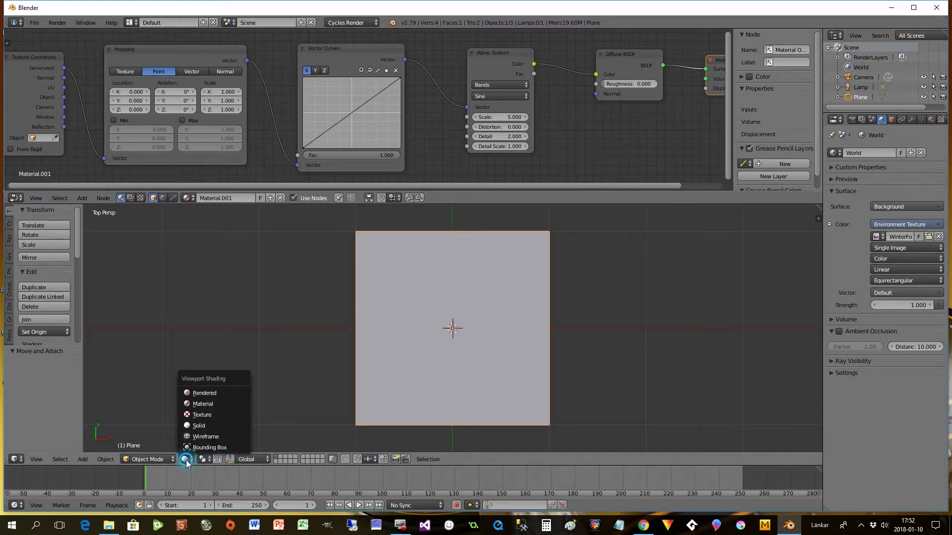
click(206, 389)
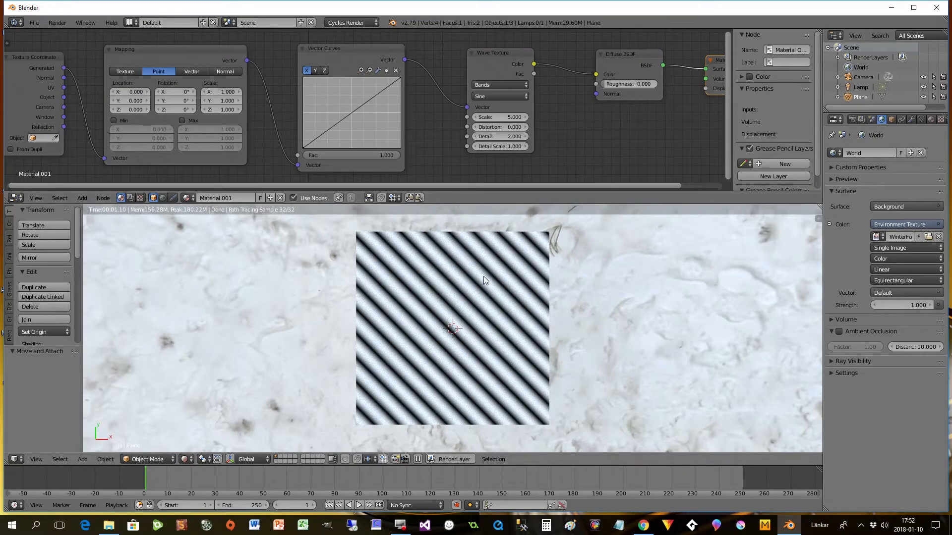
- Disconnect the Wave Texture's Vector input and link the Vector Curves output back into it
drag(474, 185, 426, 185)
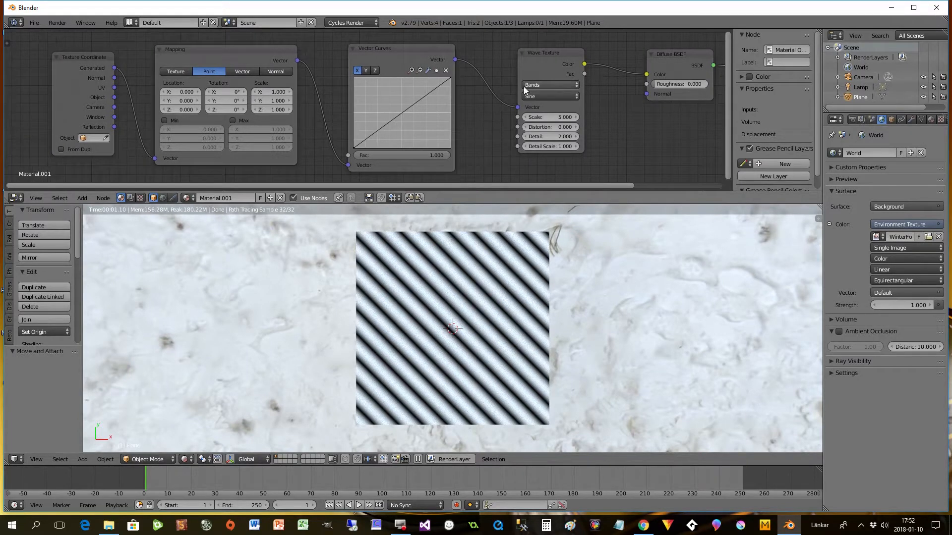
drag(517, 107, 500, 108)
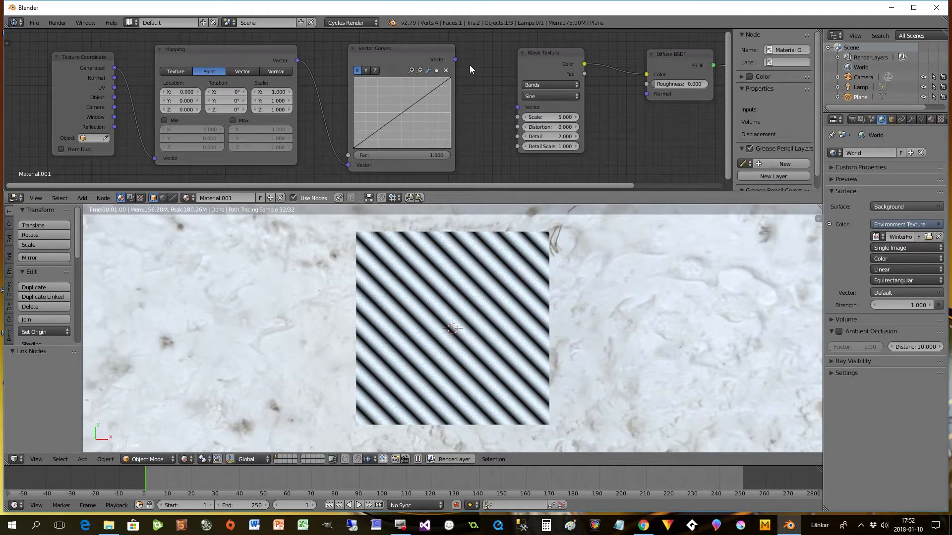
drag(455, 59, 517, 108)
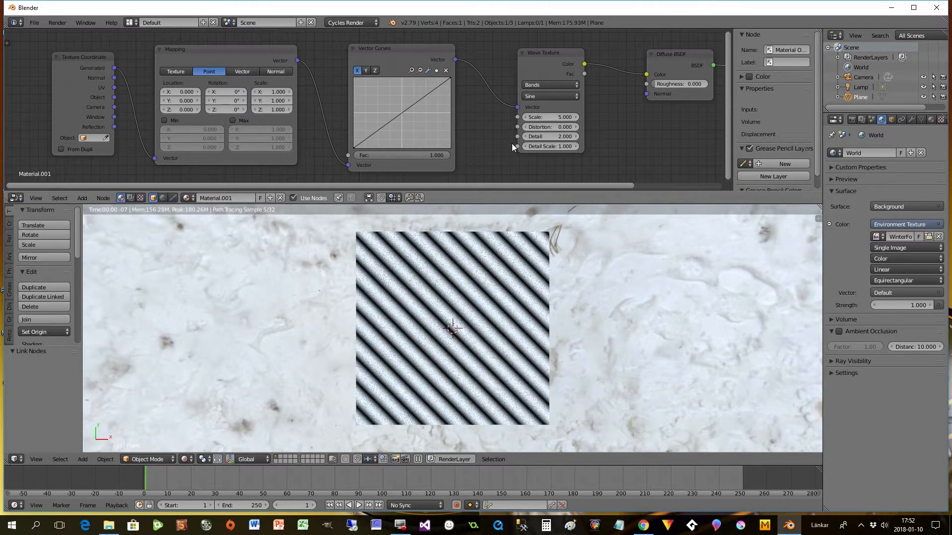
- Move the Texture Coordinate node away from the Mapping node and inspect both end points of the Vector Curves node's X curve
drag(515, 185, 438, 194)
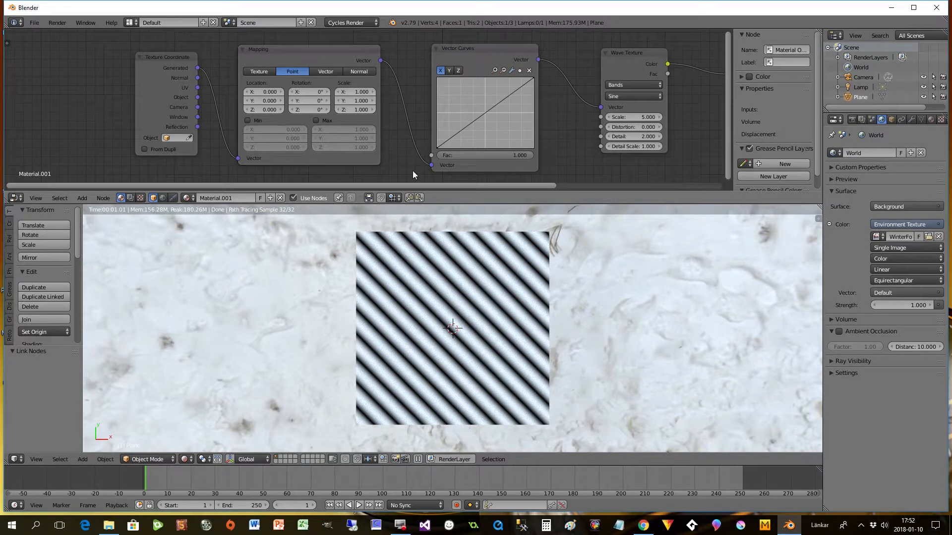
drag(190, 62, 172, 60)
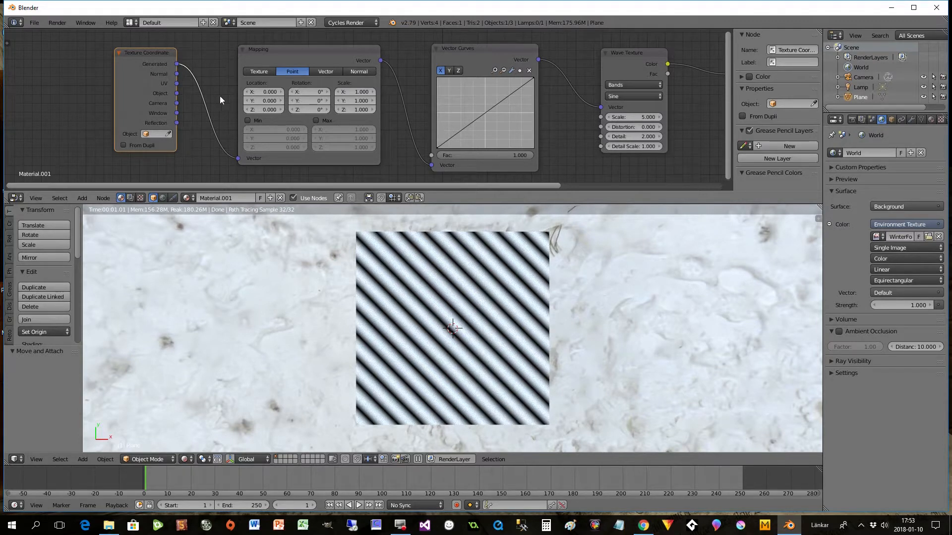
click(436, 148)
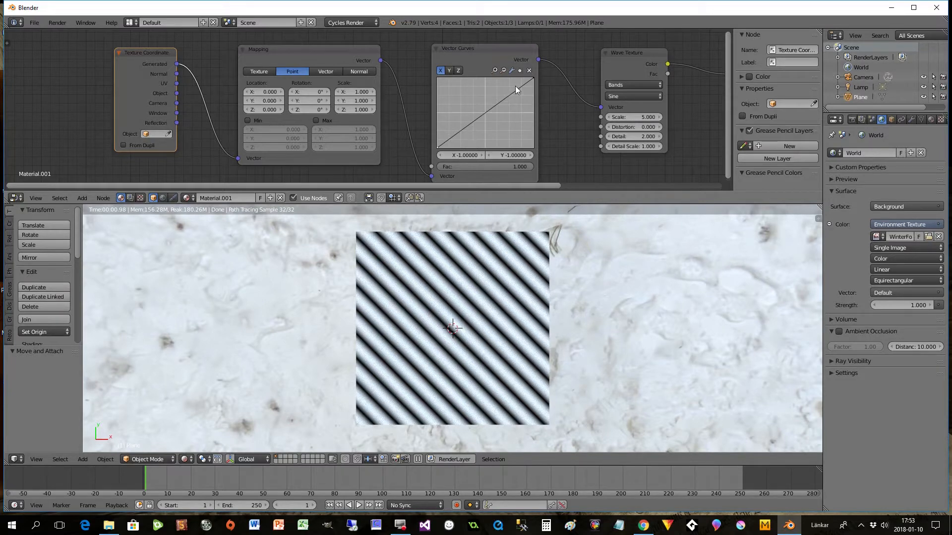
click(532, 78)
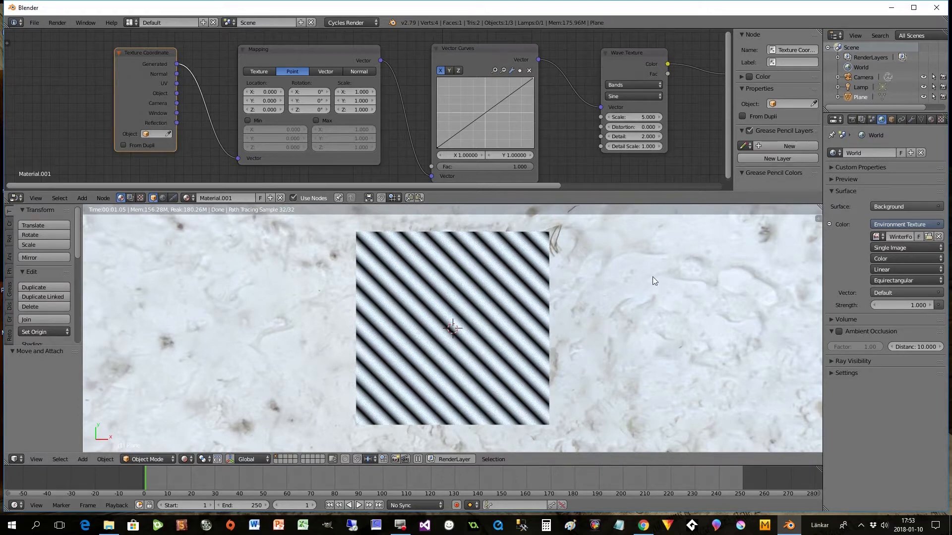
- Show the plane's transform properties and set its Z rotation to 270°
key(n)
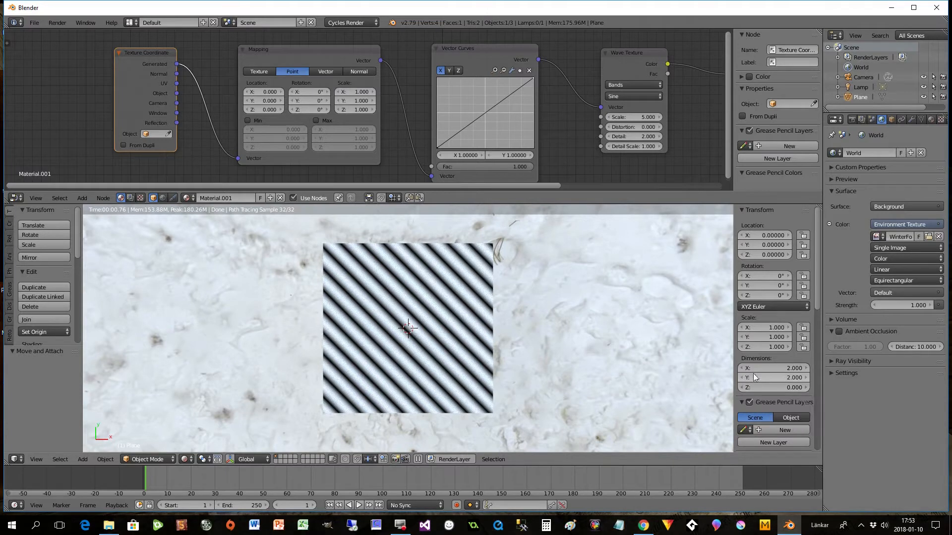
click(757, 296)
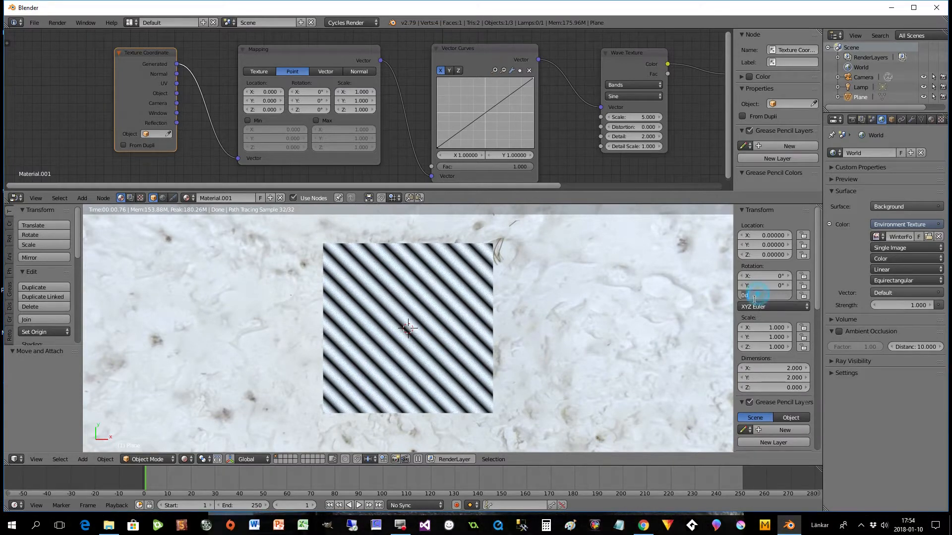
text(27)
key(Return)
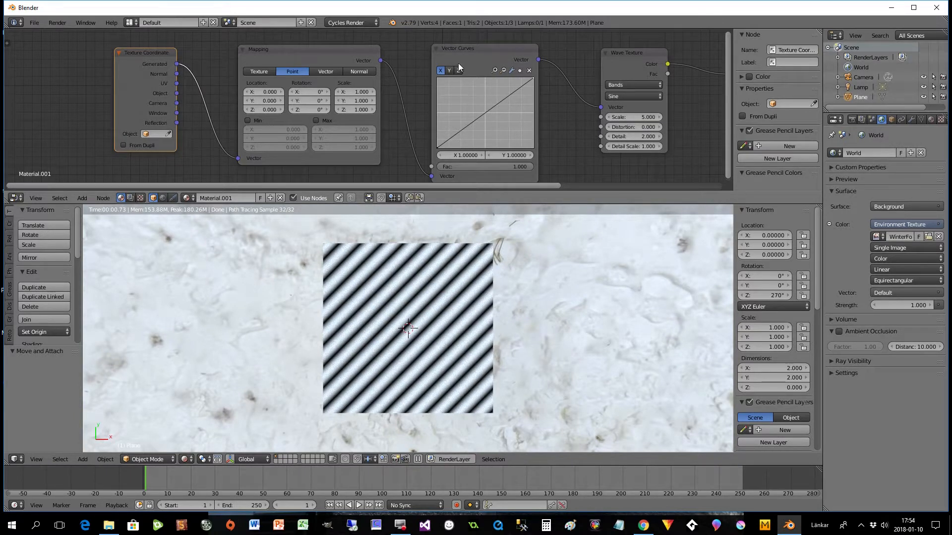
- Reposition the Vector Curves node slightly, switch it to the Y curve and select that curve's start point
drag(459, 70, 453, 65)
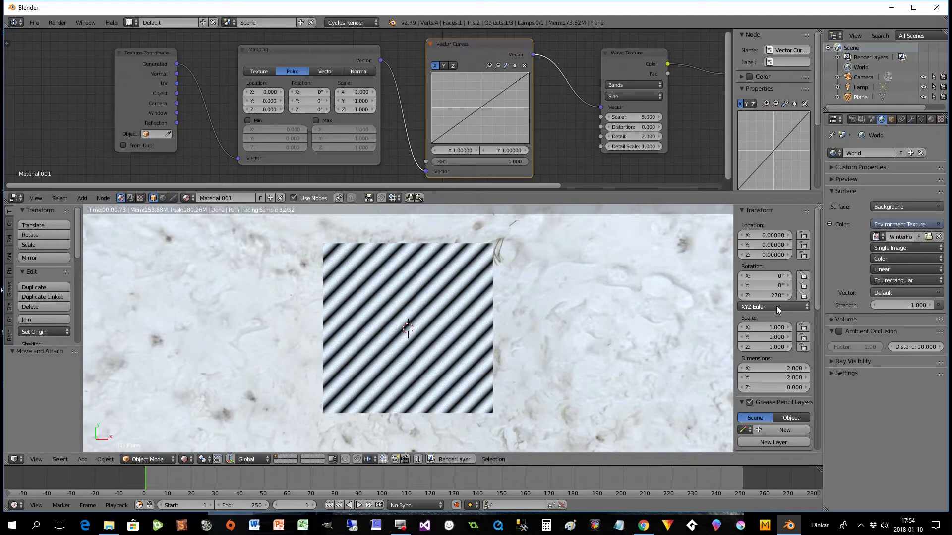
click(443, 67)
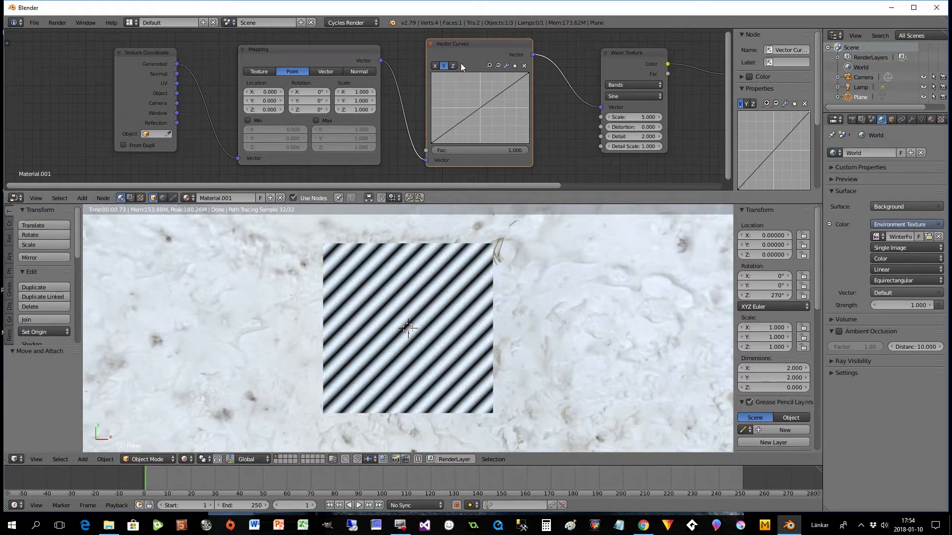
mouse_move(461, 43)
mouse_down()
mouse_move(453, 42)
mouse_move(473, 43)
mouse_up()
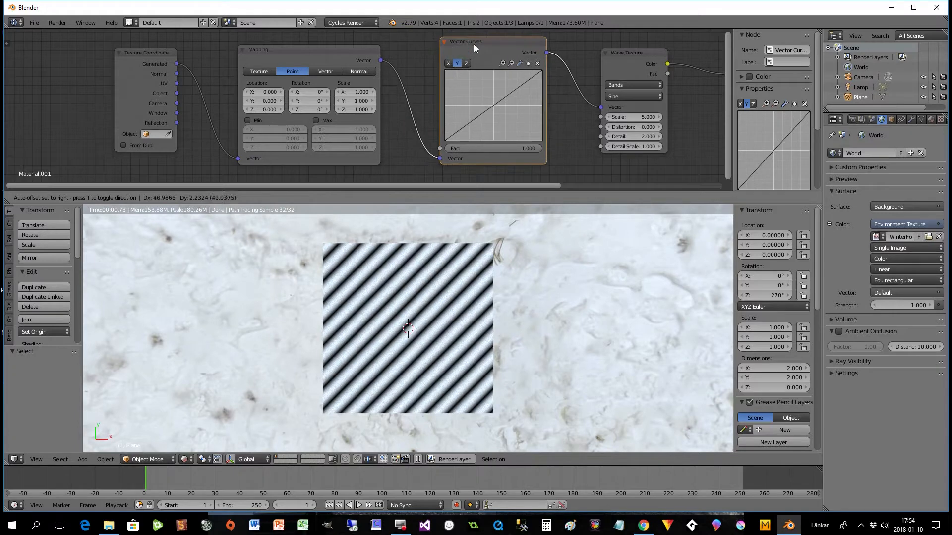
click(445, 141)
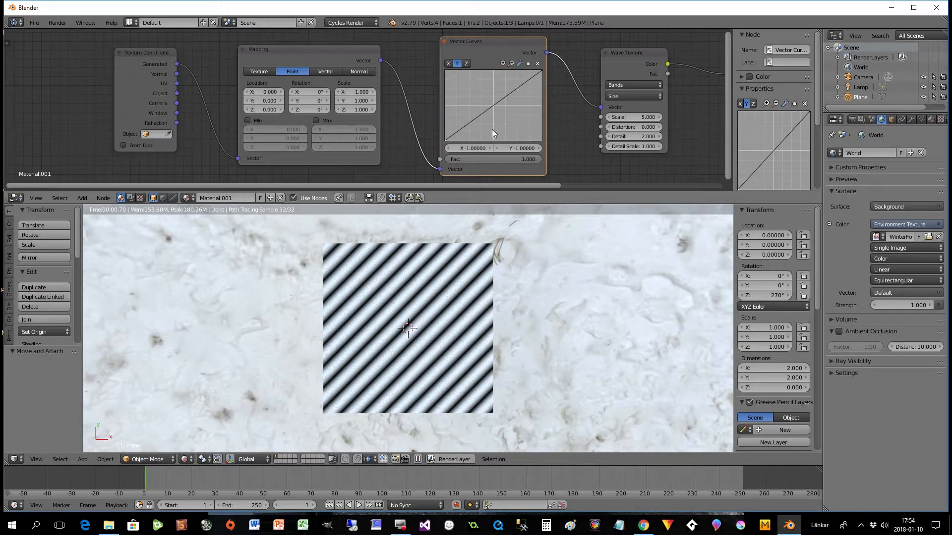
- Set the Mapping node's scale to 2 on the X, Y and Z axes
mouse_move(287, 51)
mouse_down()
mouse_move(269, 52)
mouse_move(284, 48)
mouse_up()
click(353, 89)
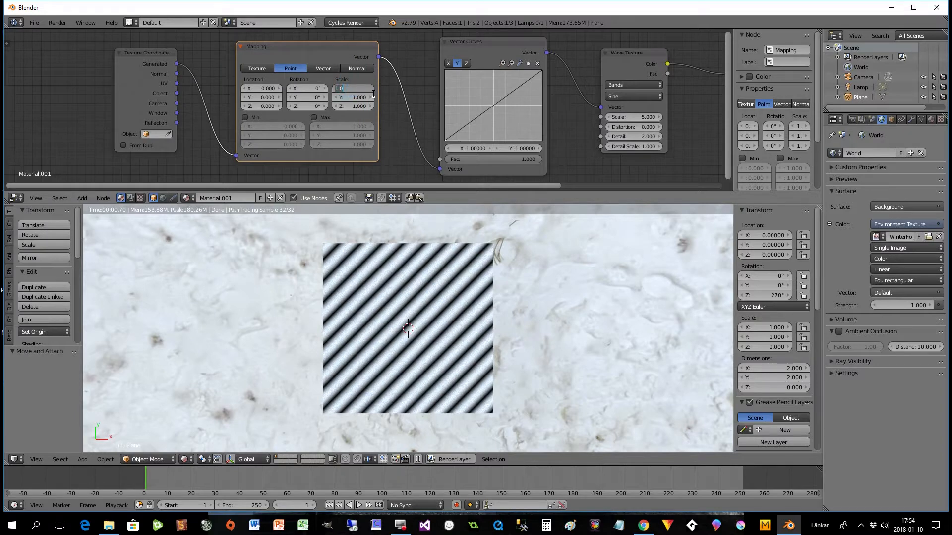
text(2)
key(Tab)
text(2)
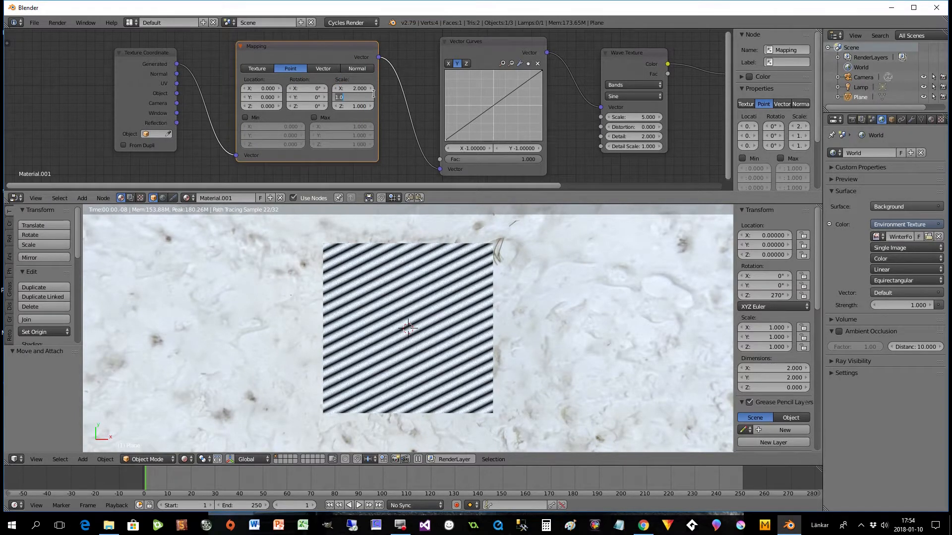
key(Tab)
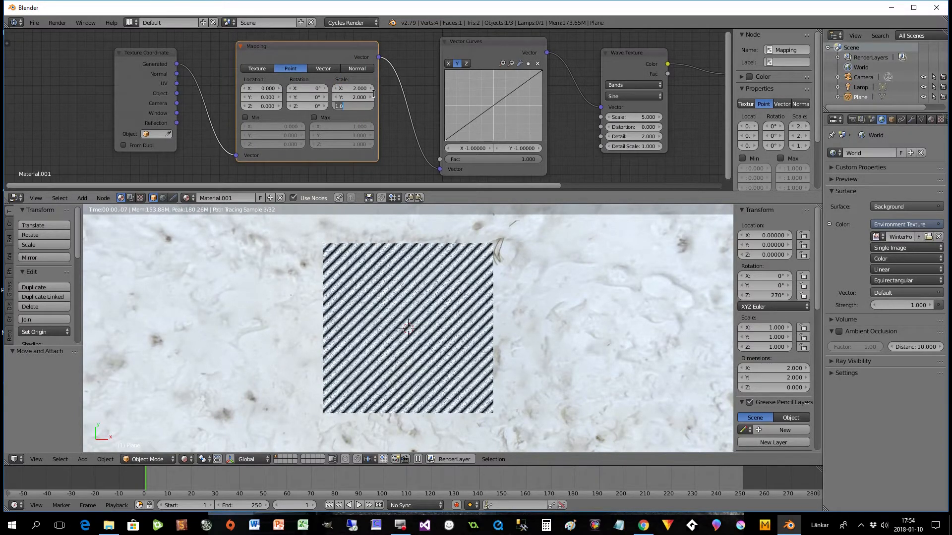
text(2)
click(268, 117)
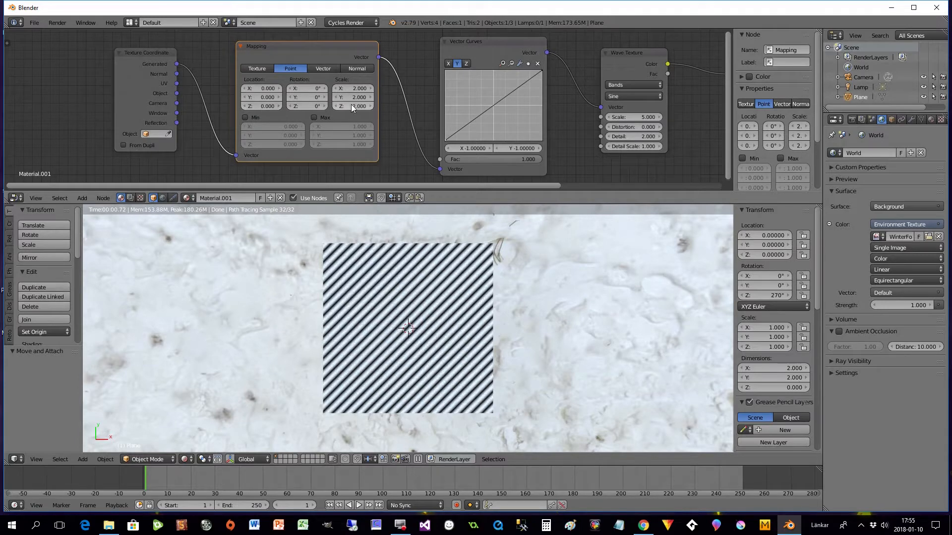
- Set the Mapping node's location to -1 on X, Y and Z, and shift the Mapping and Vector Curves nodes towards Texture Coordinate
click(261, 89)
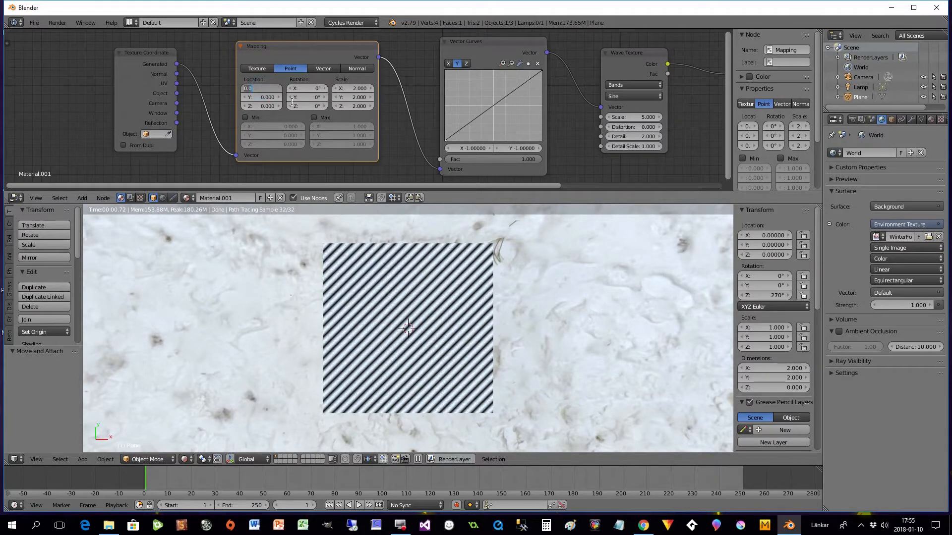
text(-1)
key(Tab)
key(BackSpace)
text(-1)
key(Tab)
text(-1)
key(Tab)
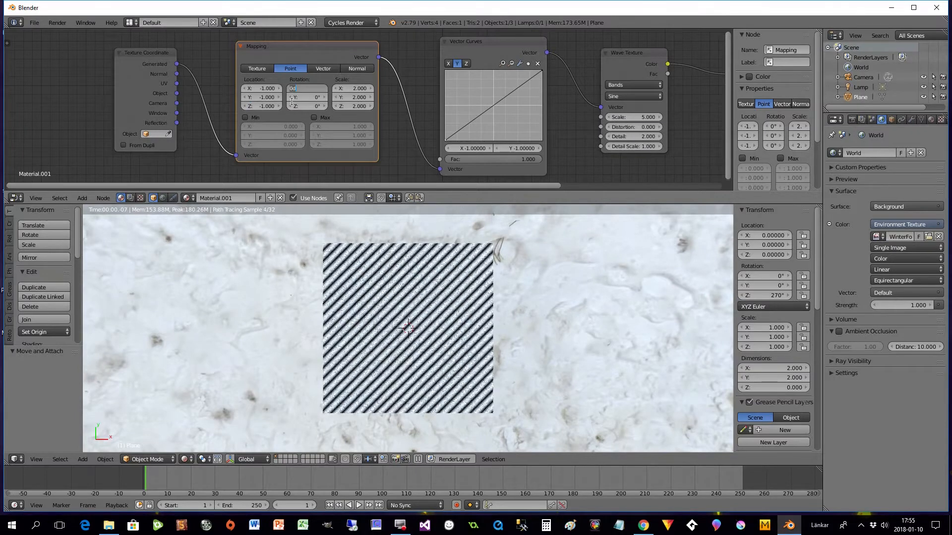
key(Return)
drag(309, 46, 296, 51)
drag(478, 39, 445, 34)
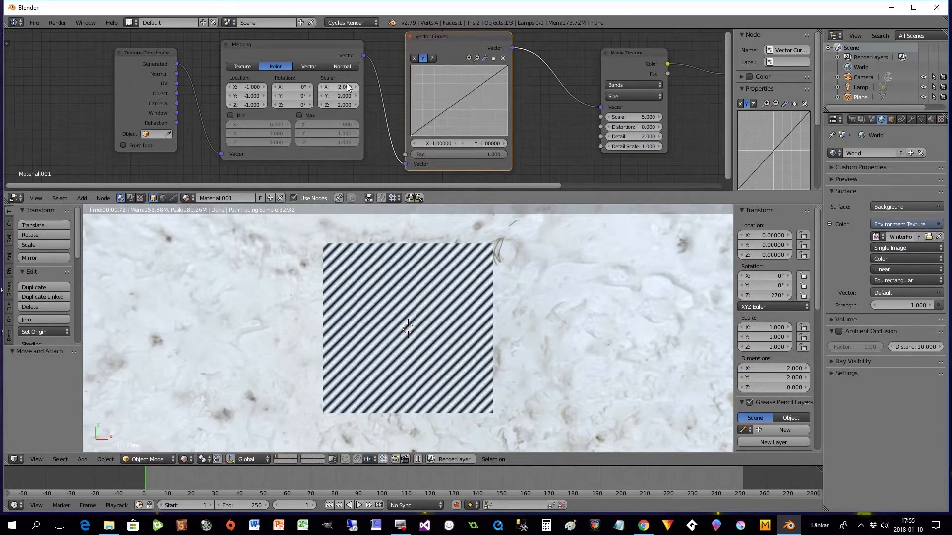
- Shape the Y curve into a symmetrical arch with a middle point at X 0, Y 0.95 and both ends at about Y -0.06
drag(461, 99, 460, 88)
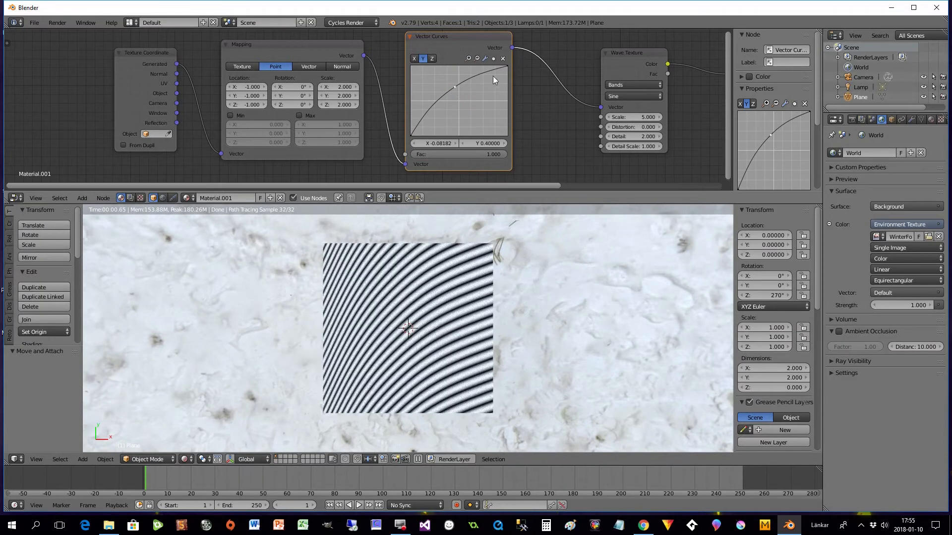
drag(506, 66, 507, 103)
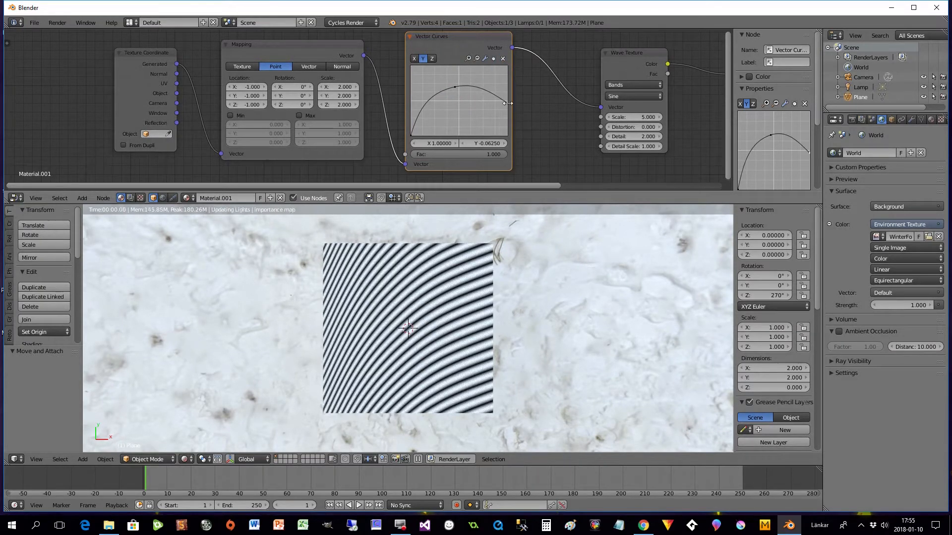
drag(410, 136, 458, 67)
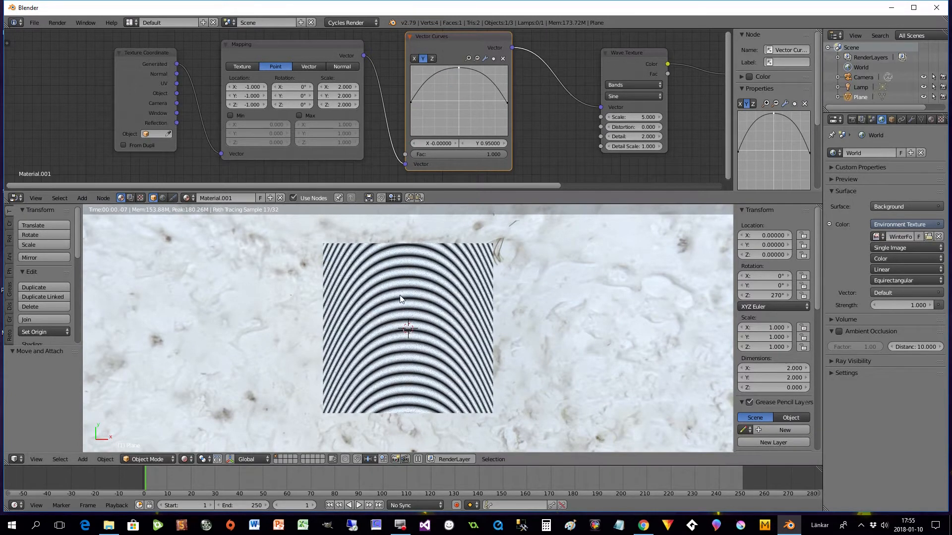
- Shape the Y curve into a bell by adding points near X 0.75, Y -0.03; X -0.66, Y -0.01; X 0.37, Y 0.34; and X -0.33, Y 0.31
drag(396, 183, 472, 176)
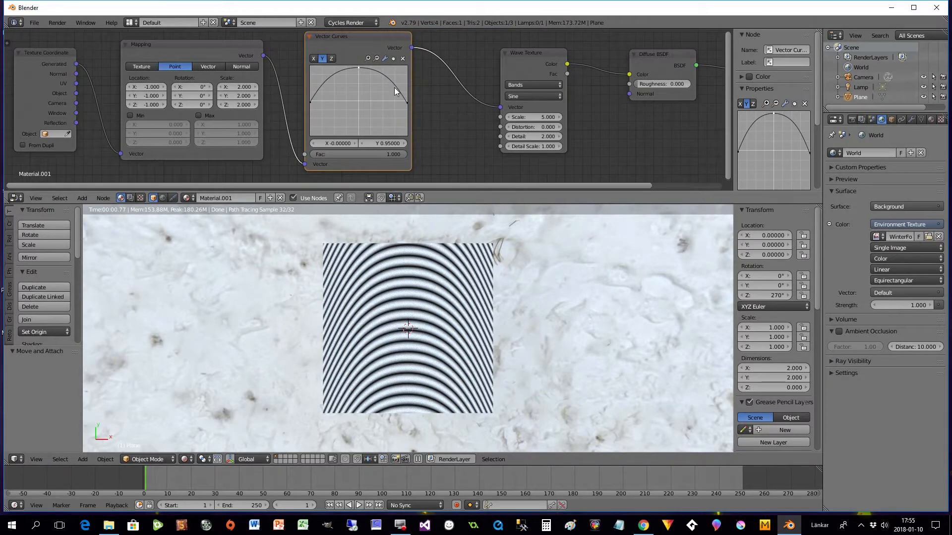
drag(395, 87, 395, 103)
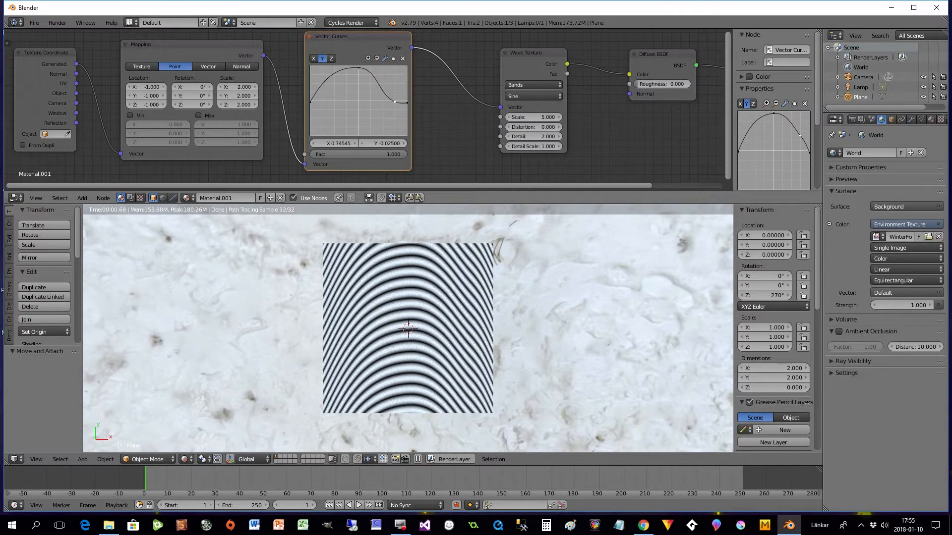
drag(320, 87, 326, 102)
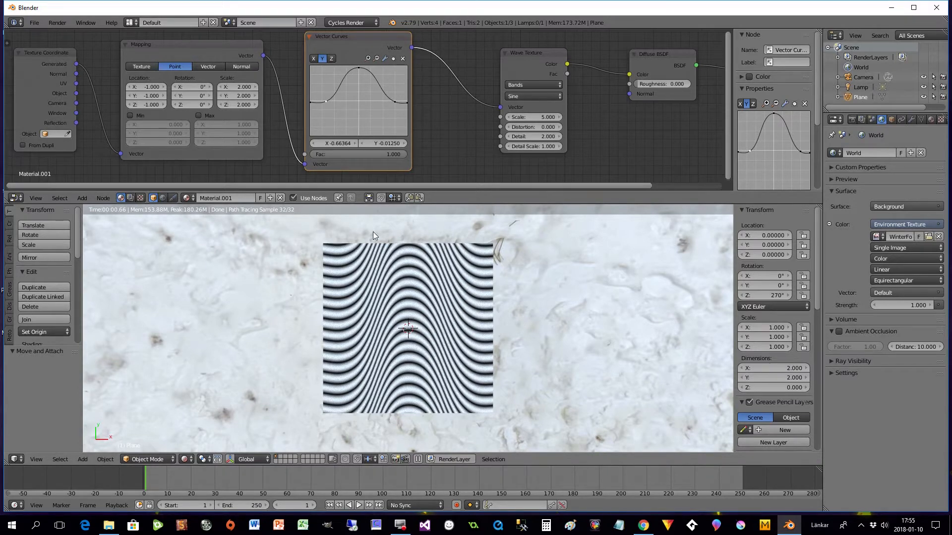
click(376, 89)
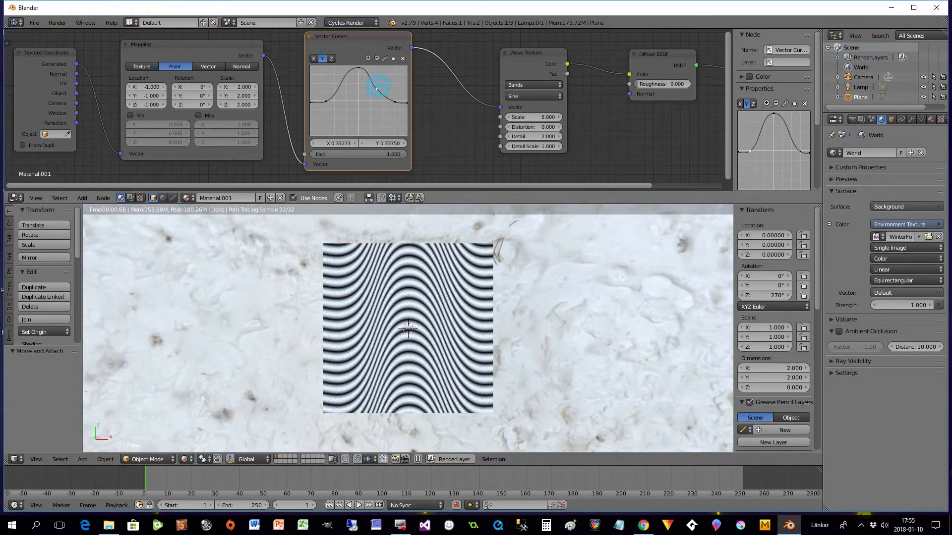
click(342, 90)
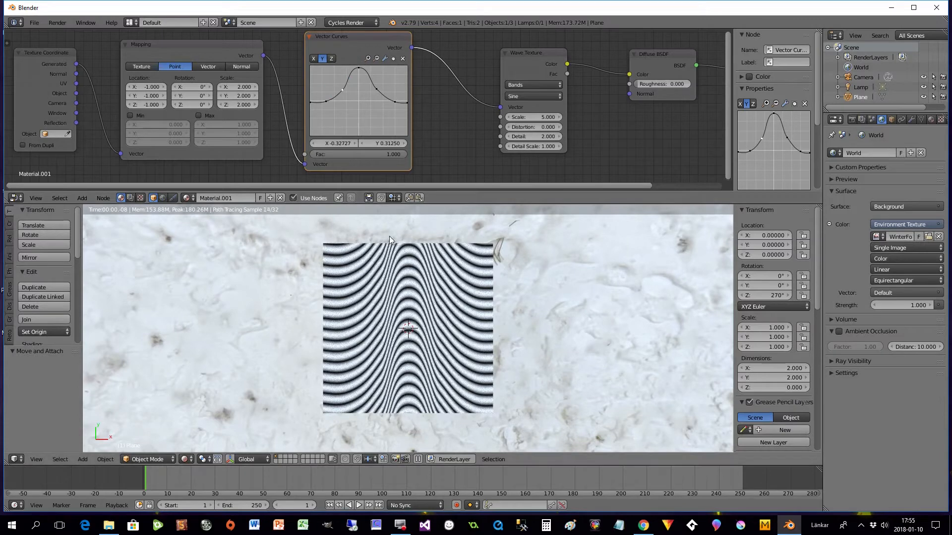
- Try a scale of 10.7 on the Wave Texture node and settle on a scale of 4.6
drag(544, 186, 635, 187)
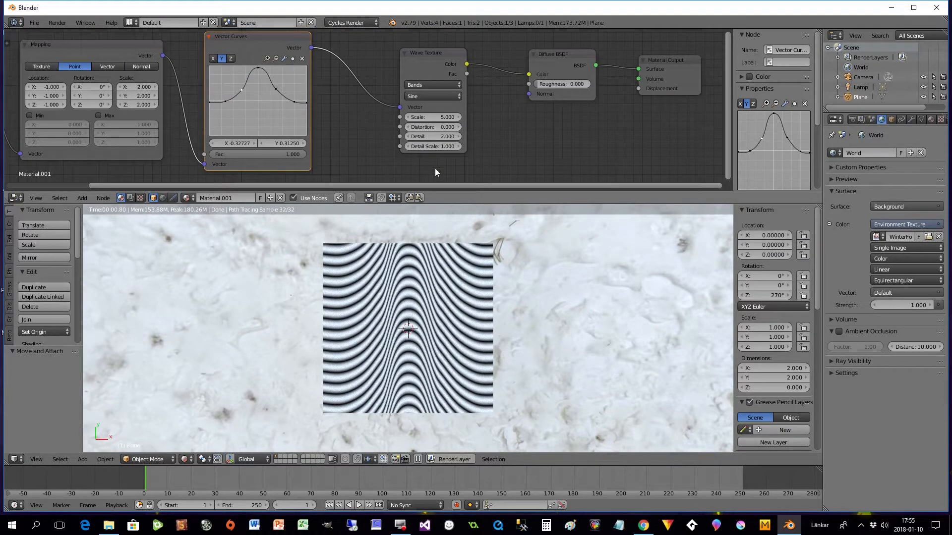
drag(444, 184, 349, 186)
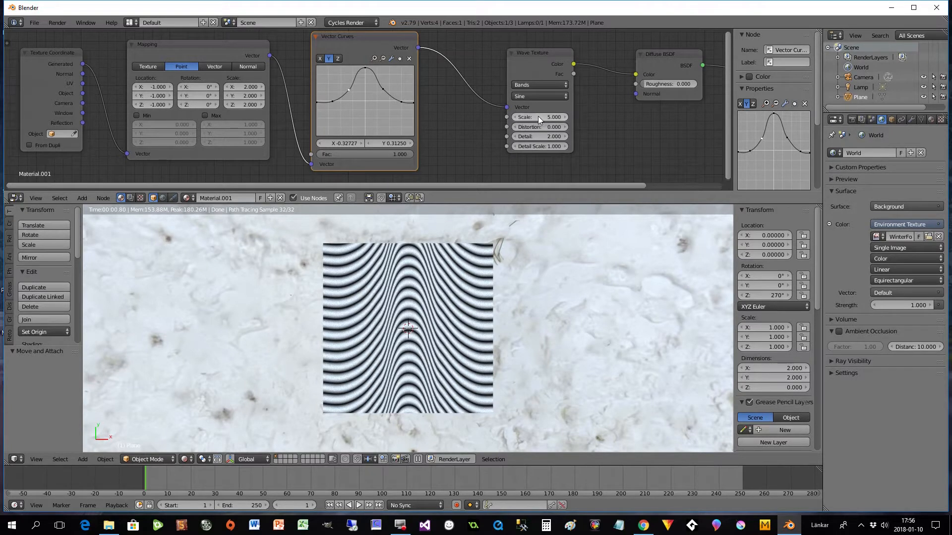
drag(540, 117, 560, 118)
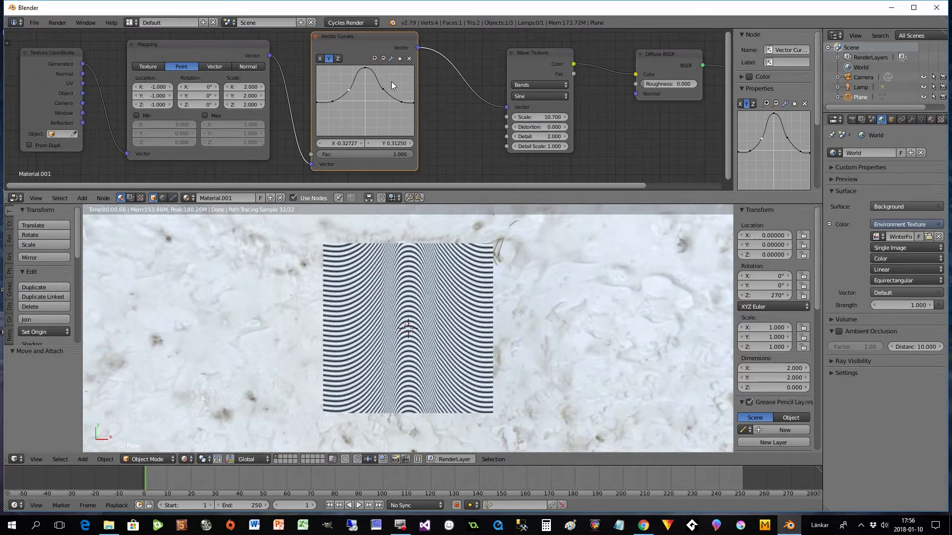
drag(544, 116, 532, 117)
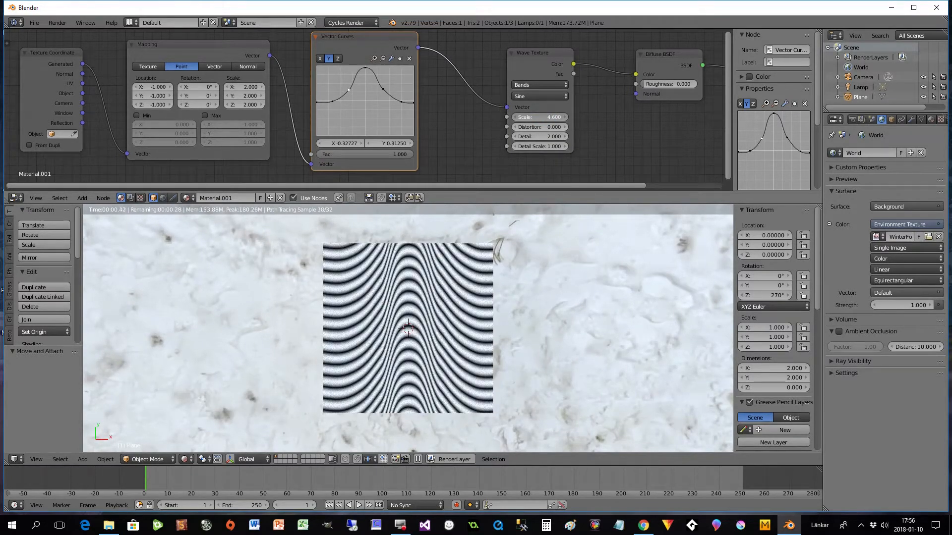
- Try the Rings wave type on the Wave Texture node and return it to Bands
click(535, 84)
click(526, 66)
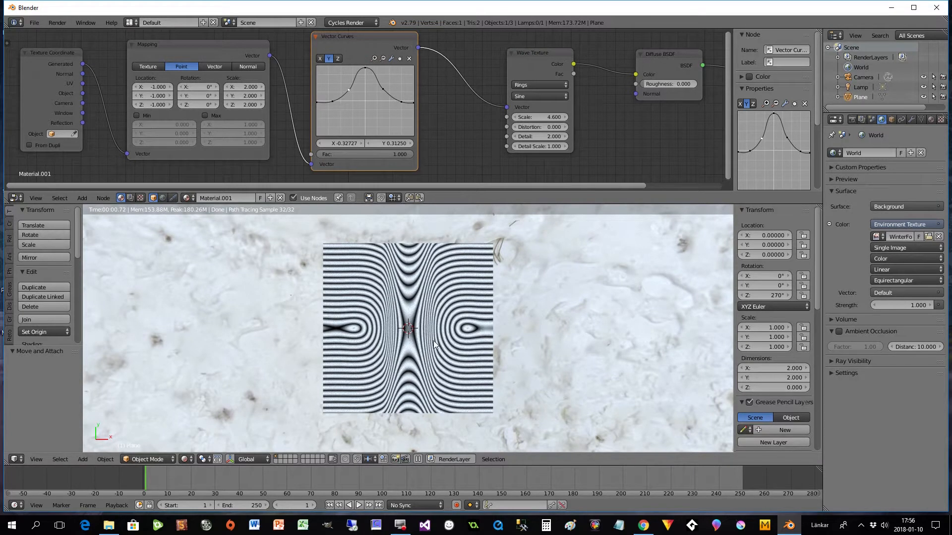
click(527, 86)
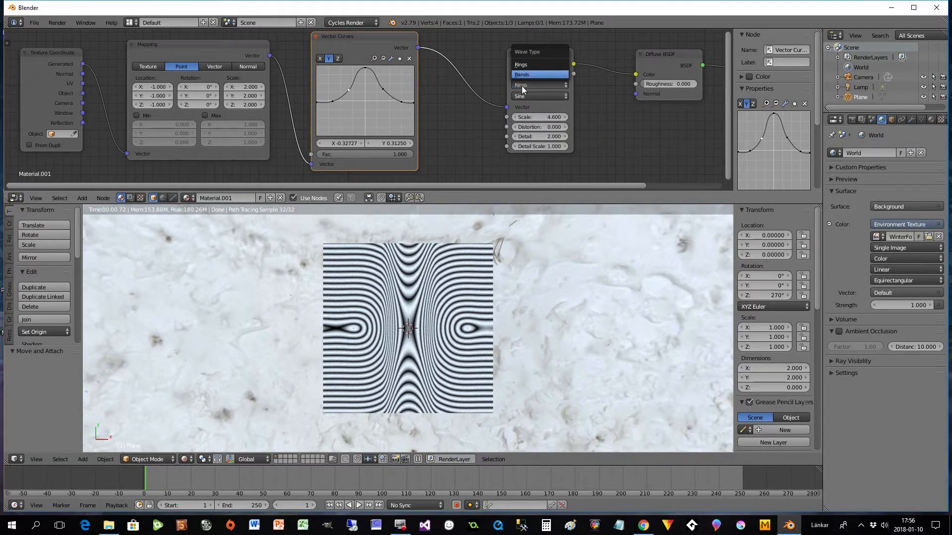
click(521, 65)
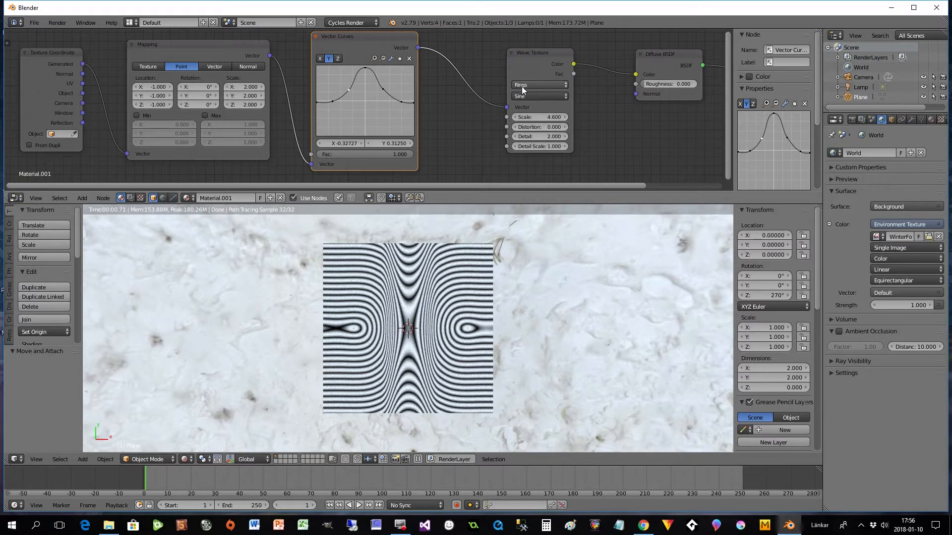
click(536, 84)
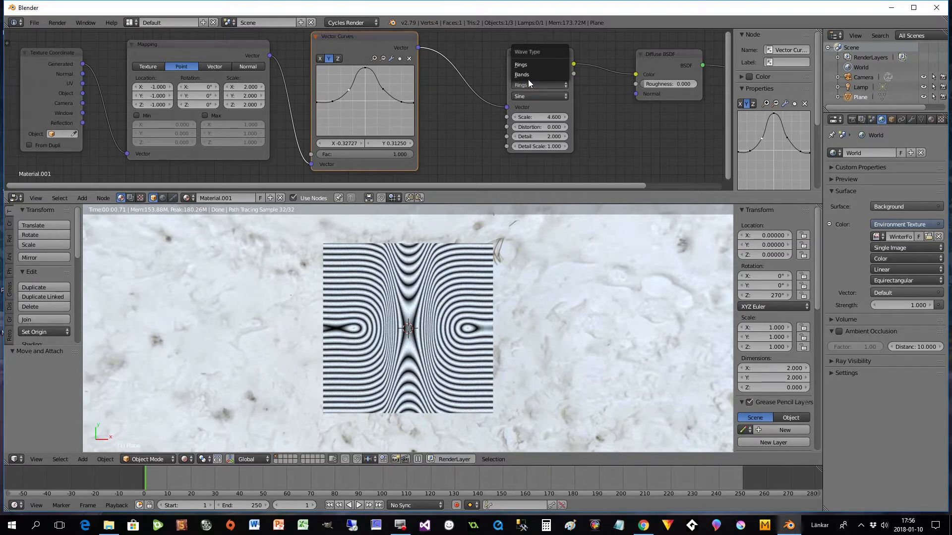
click(527, 76)
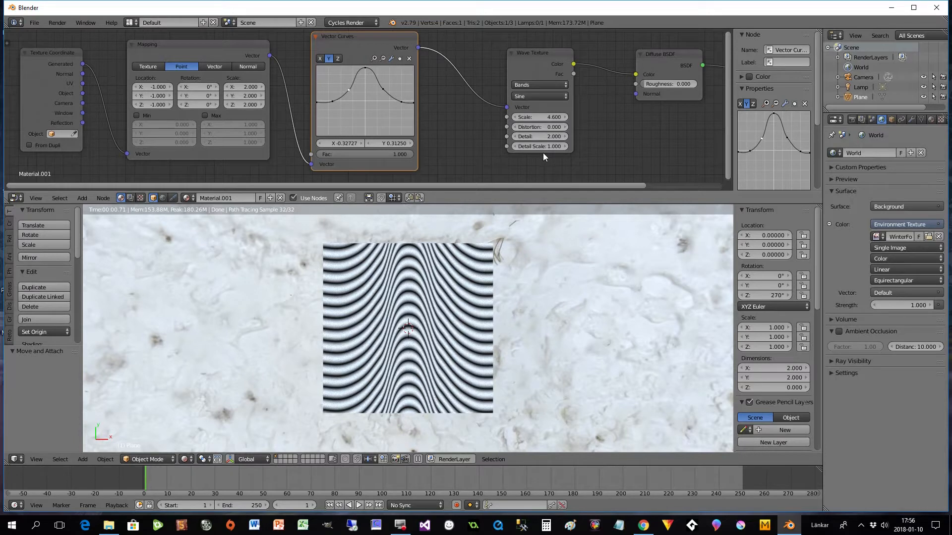
- Reposition the Wave Texture and Vector Curves nodes slightly in the material's node layout
drag(536, 64, 540, 59)
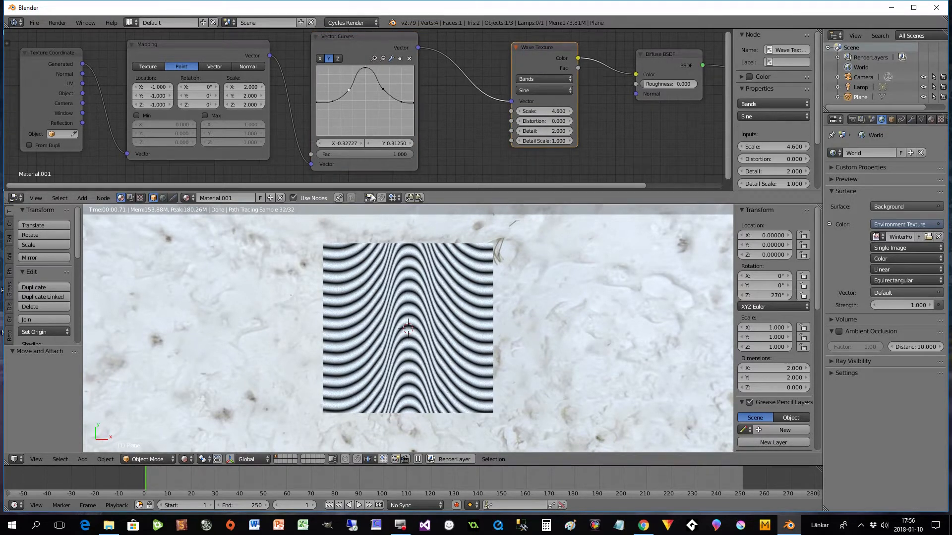
drag(360, 42, 368, 43)
drag(436, 186, 369, 187)
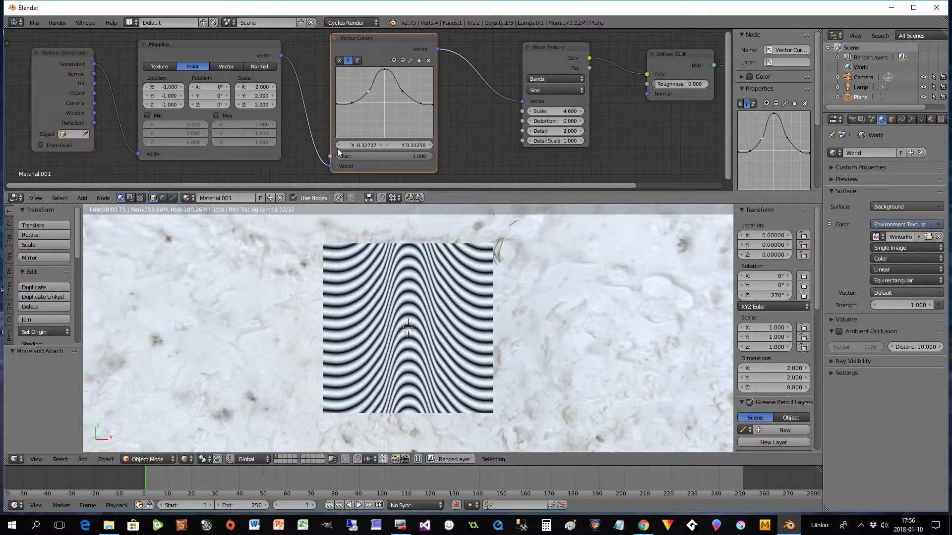
- Switch Vector Curves to the X curve and move its end points to about X -0.88, Y -1 and X -0.03, Y 0.18
click(339, 61)
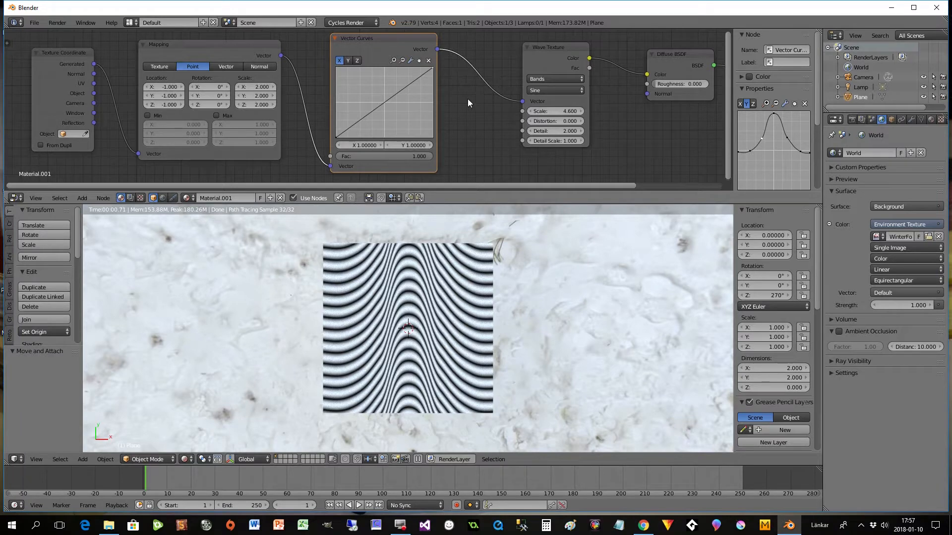
drag(337, 140, 382, 141)
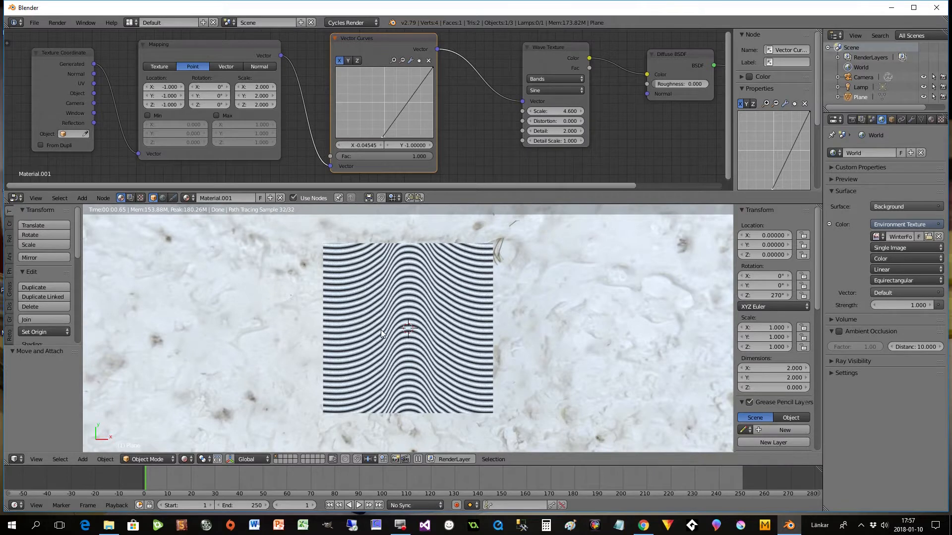
drag(432, 69, 382, 96)
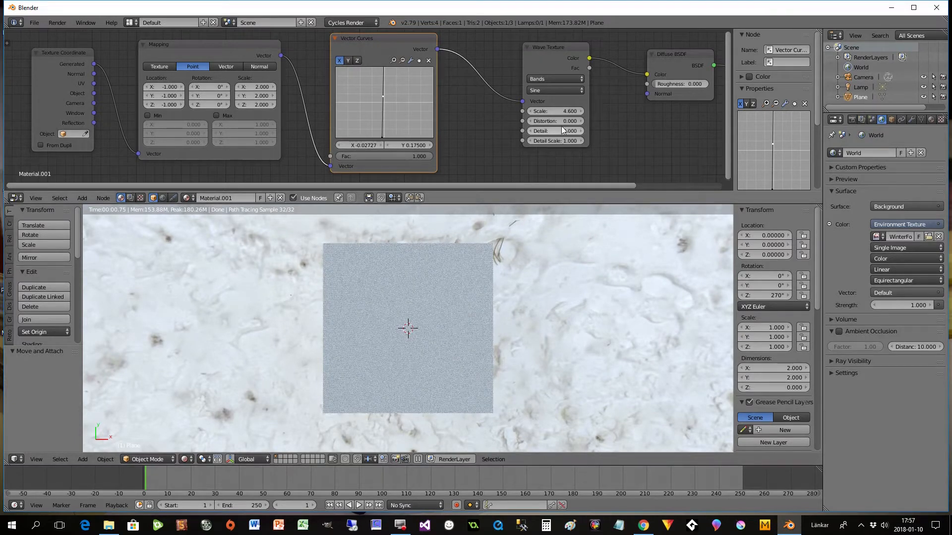
drag(381, 136, 342, 136)
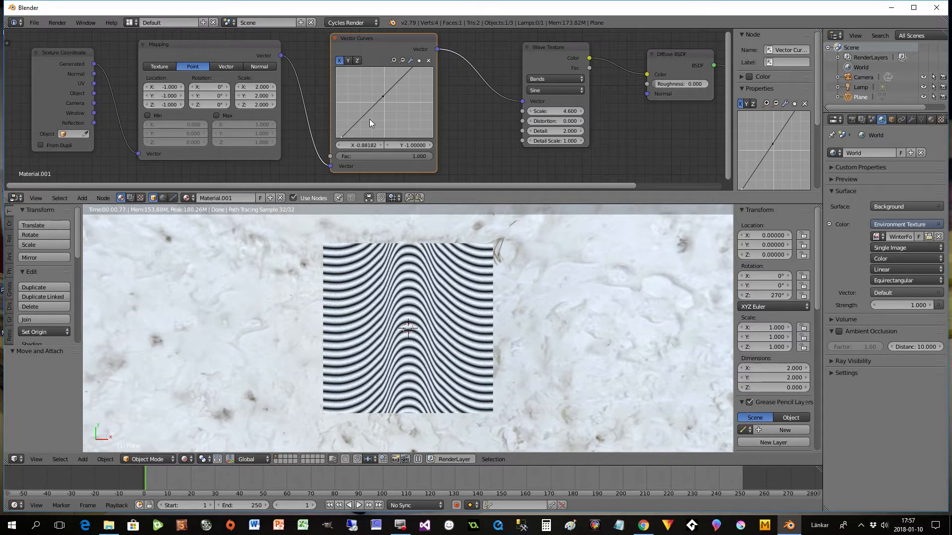
- Bend the X curve into a flattened S shape, with its upper point near X 0.63, Y 0.93 and middle point near X 0.34, Y 0.14
drag(342, 137, 365, 103)
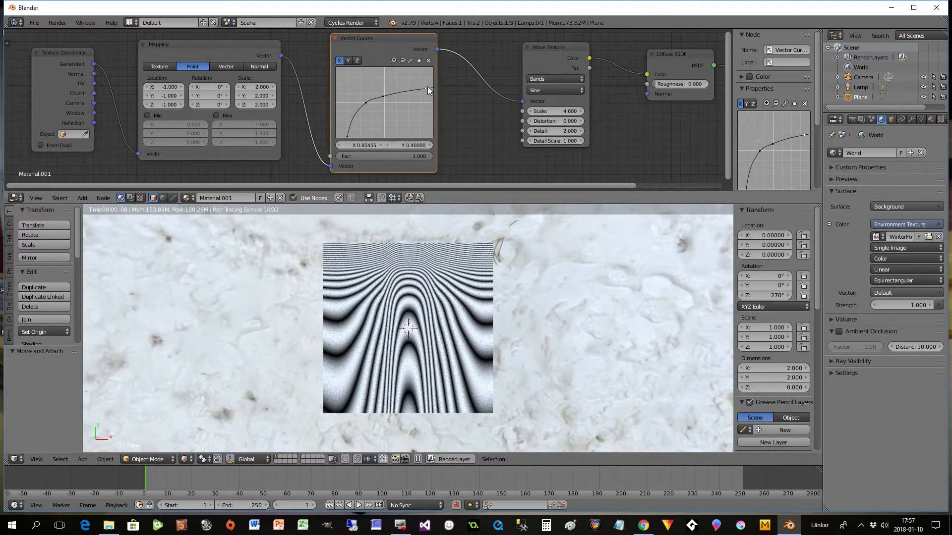
drag(426, 88, 415, 70)
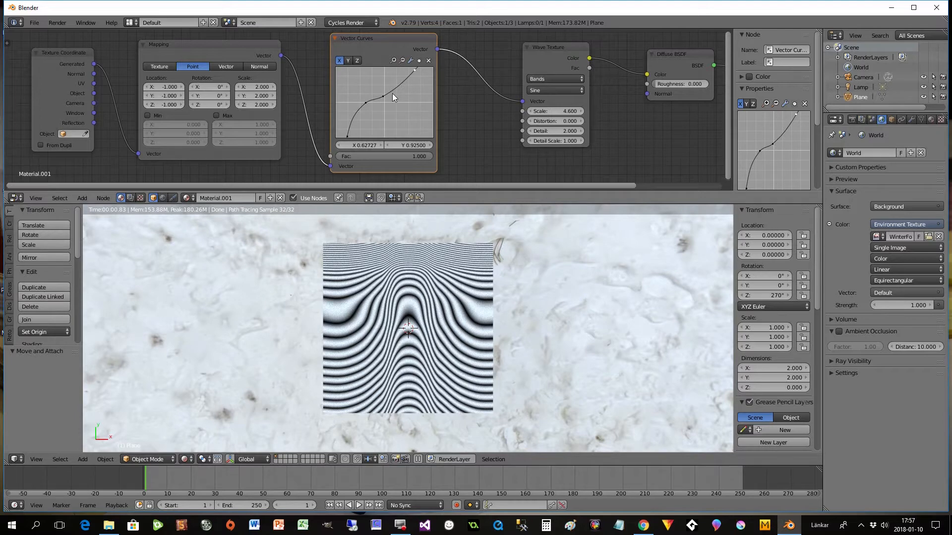
drag(384, 95, 400, 97)
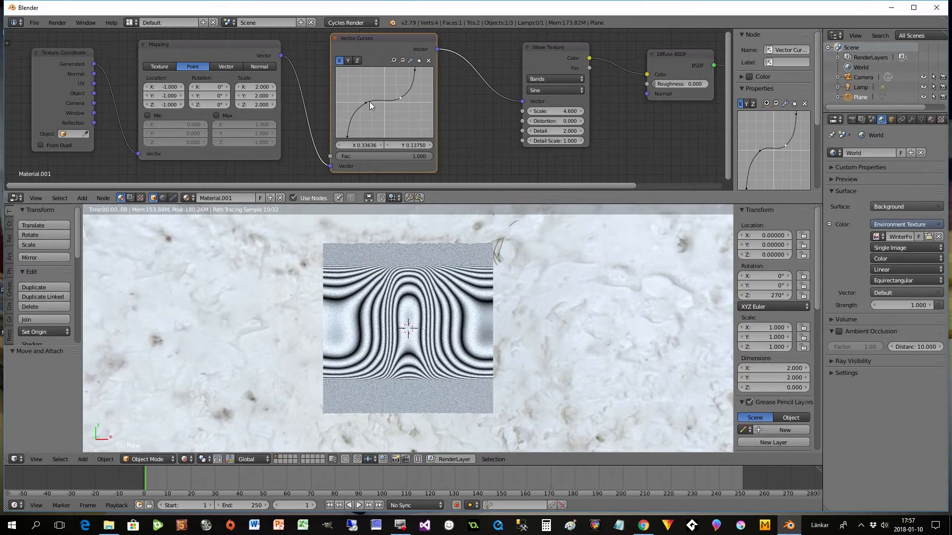
- Widen the X curve's ends and make its middle wavy with points near X 0.18, Y 0.38; X -0.10, Y 0.01; and X -0.33, Y 0.24
drag(347, 137, 338, 136)
drag(366, 103, 374, 113)
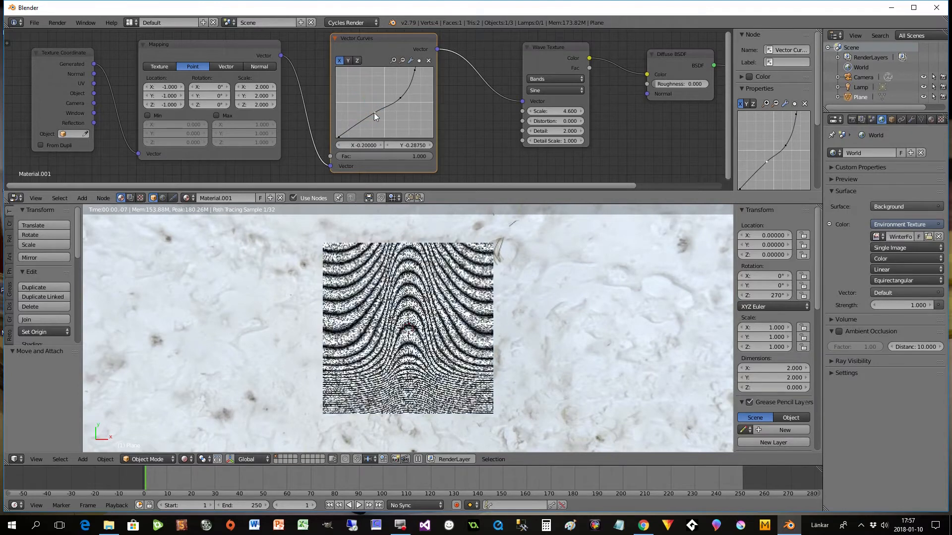
drag(416, 71, 432, 73)
drag(384, 110, 393, 90)
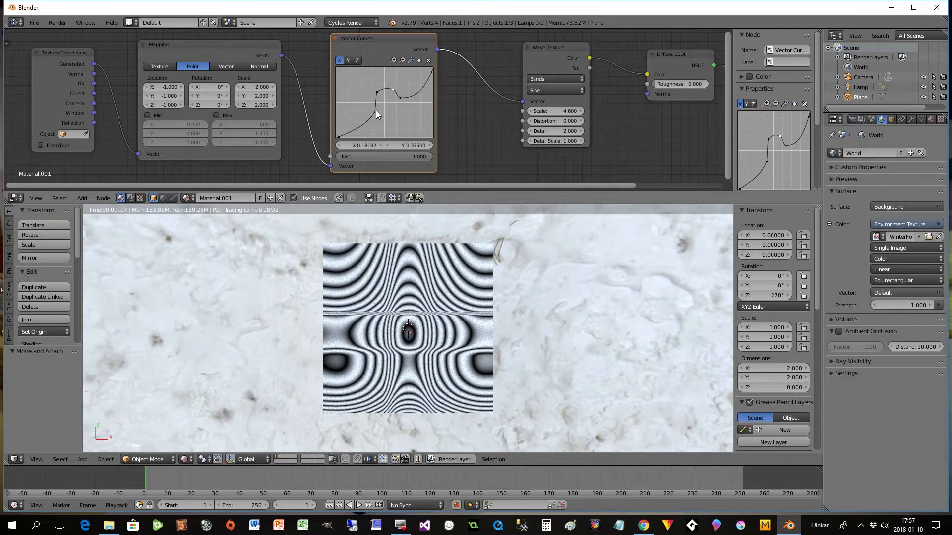
drag(366, 121, 379, 102)
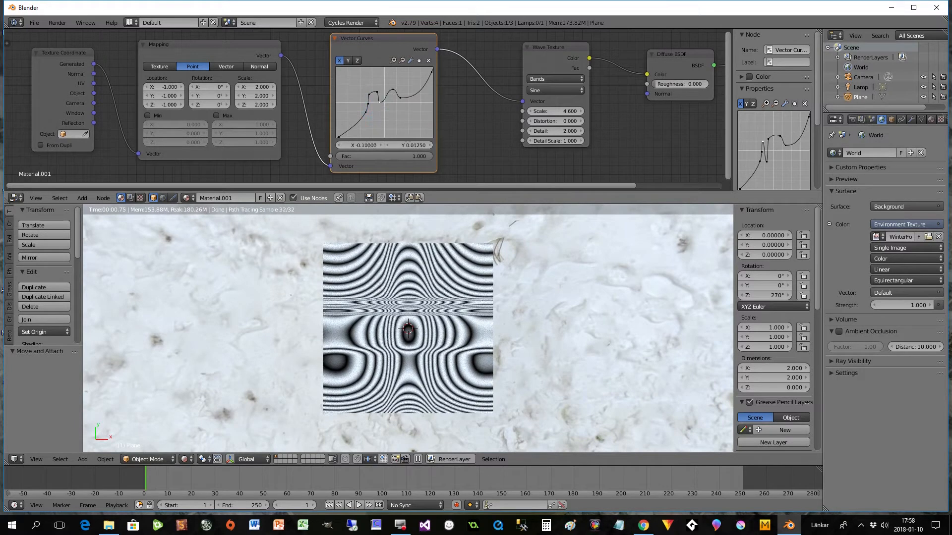
click(369, 93)
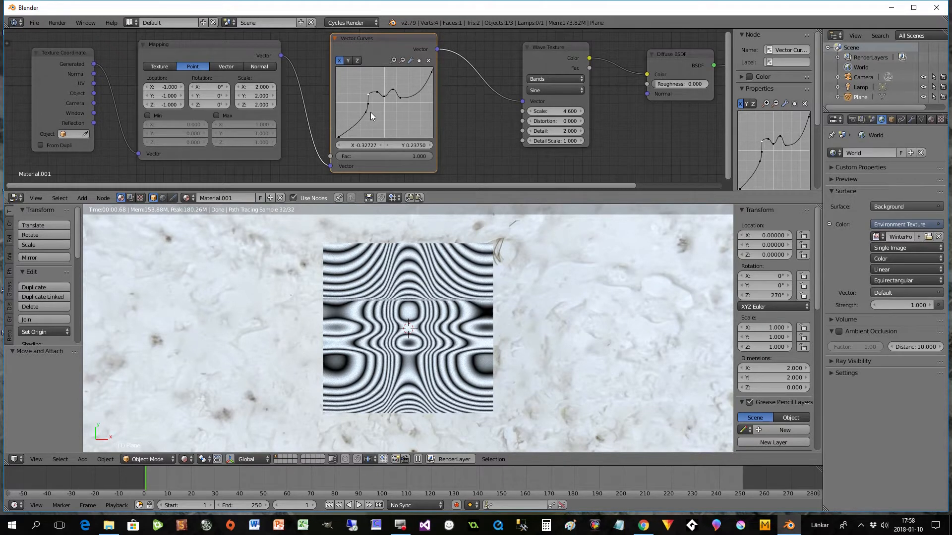
- Reset the Vector Curves node's X and Y curves to straight diagonals and move the Wave Texture node slightly closer to it
drag(561, 47, 566, 53)
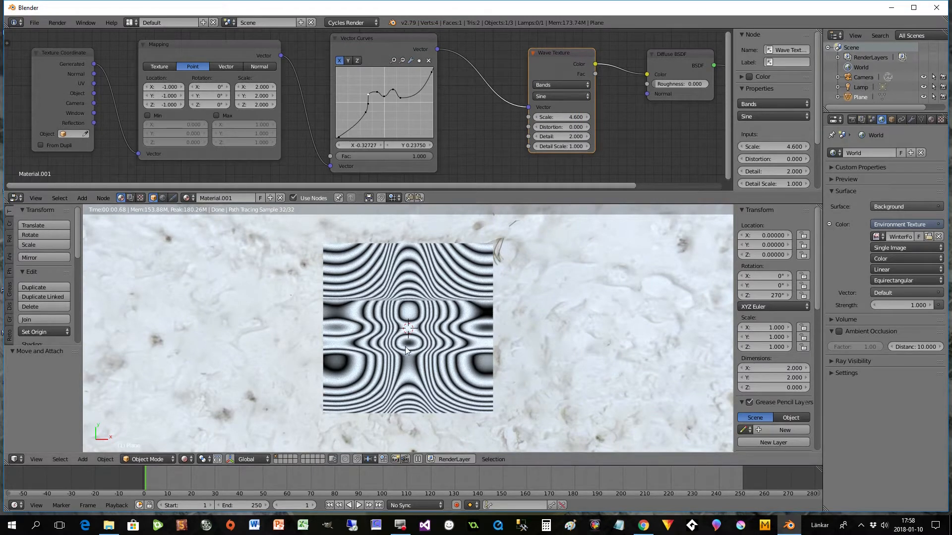
click(365, 39)
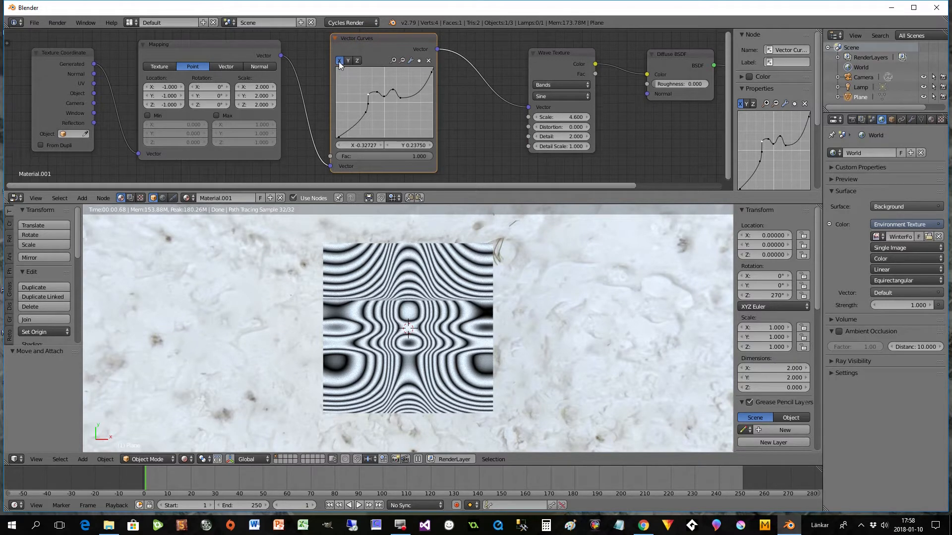
click(410, 60)
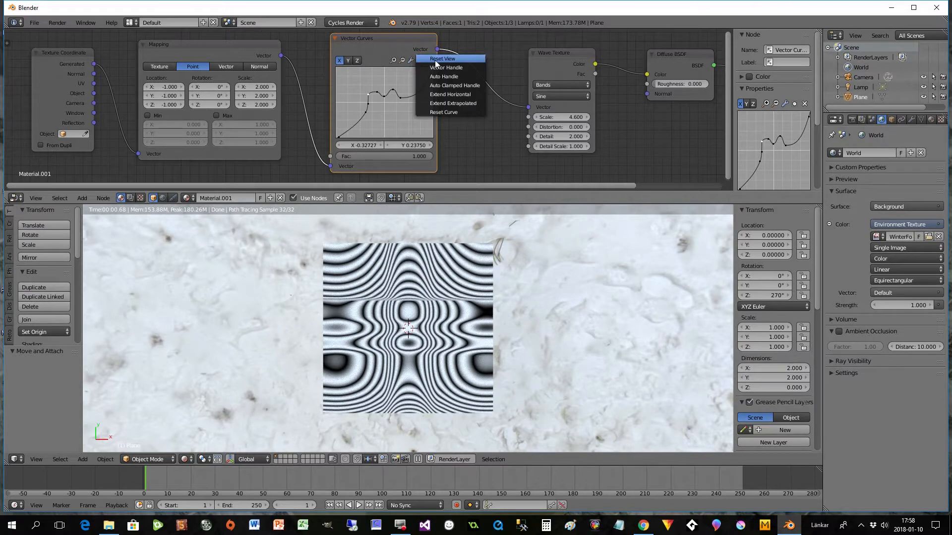
click(440, 115)
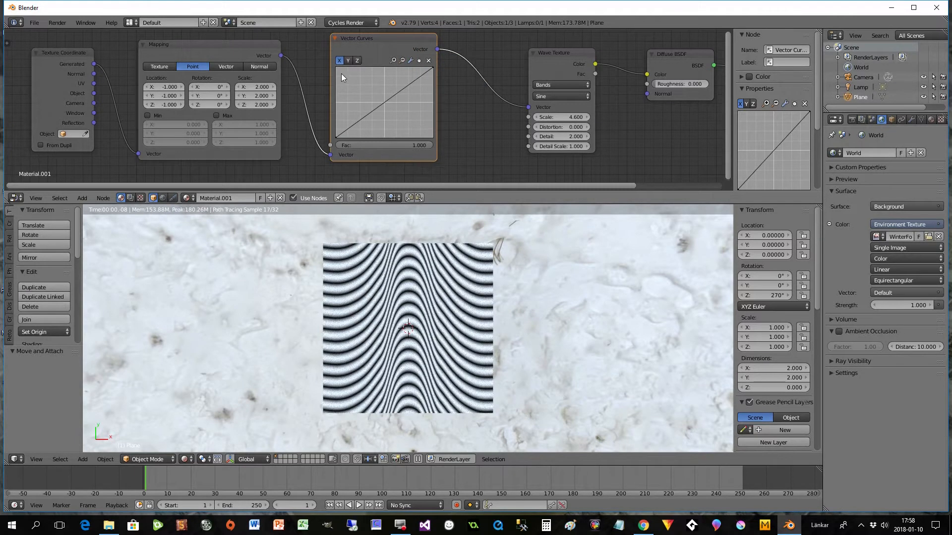
click(348, 61)
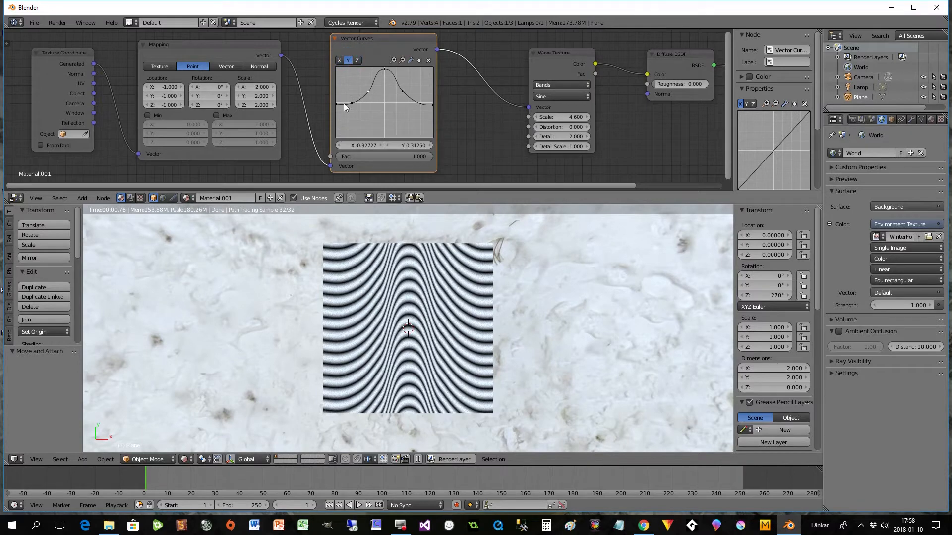
click(410, 61)
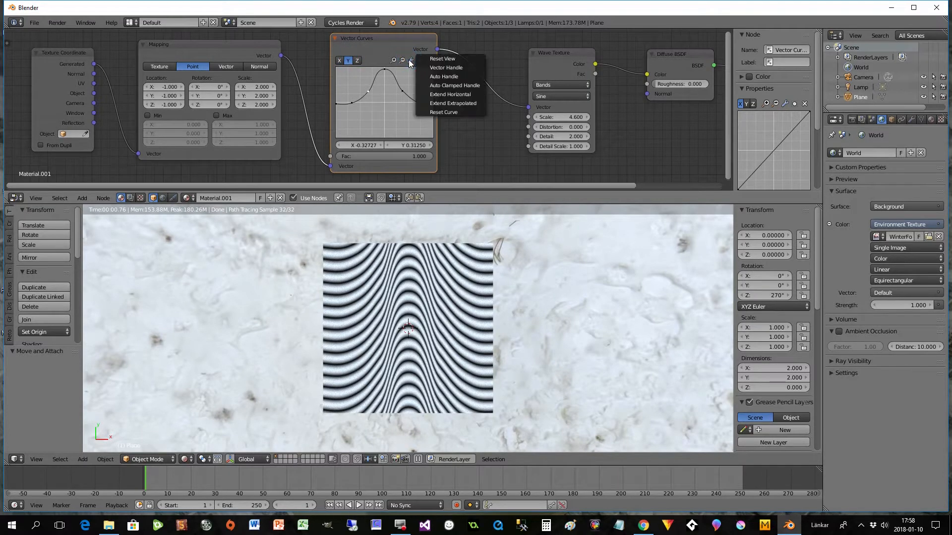
click(445, 114)
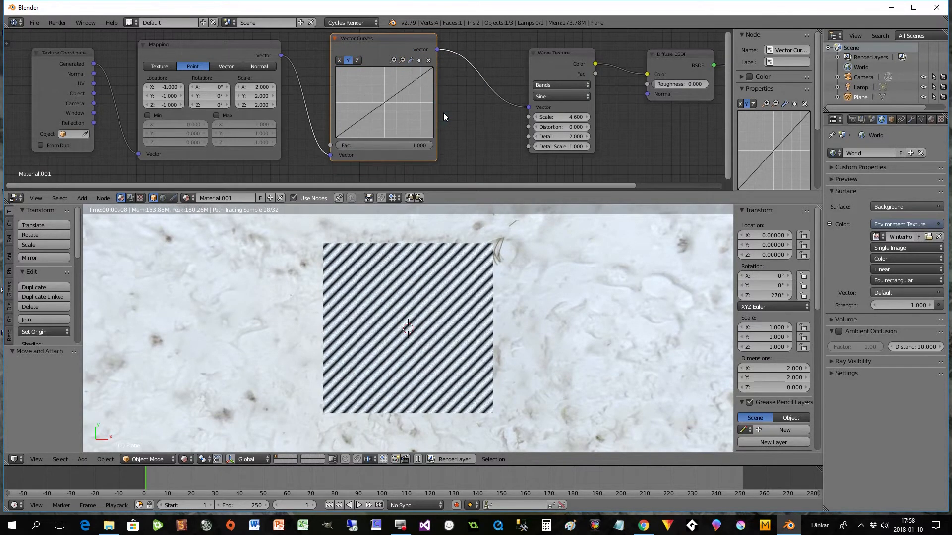
click(559, 58)
drag(559, 57, 547, 56)
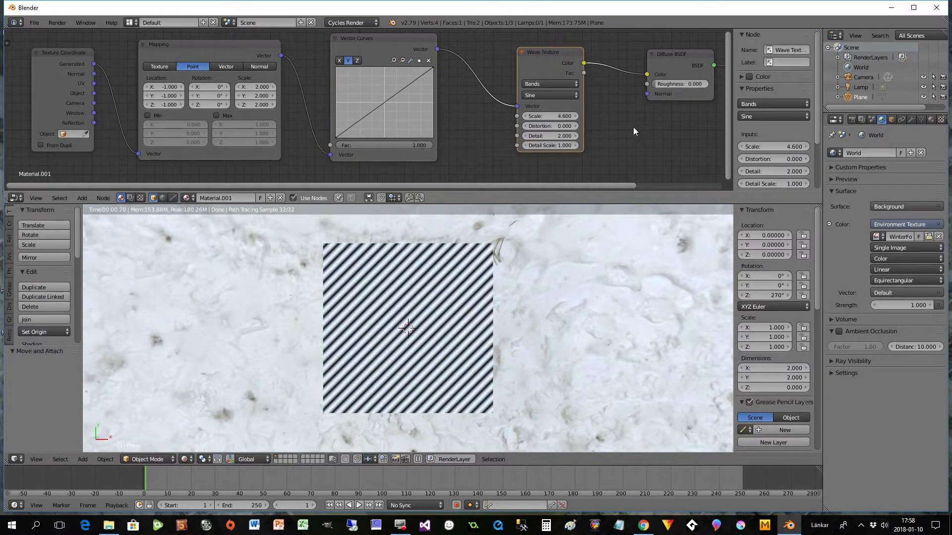
- Replace the Wave Texture with a Checker Texture wired between Vector Curves and the Diffuse BSDF colour, and place the two nodes closer together
key(Delete)
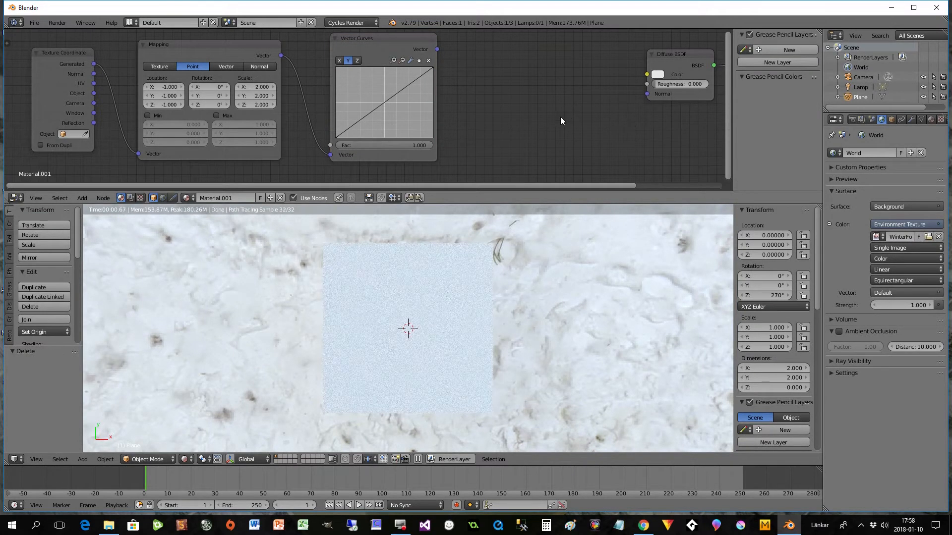
key(shift+a)
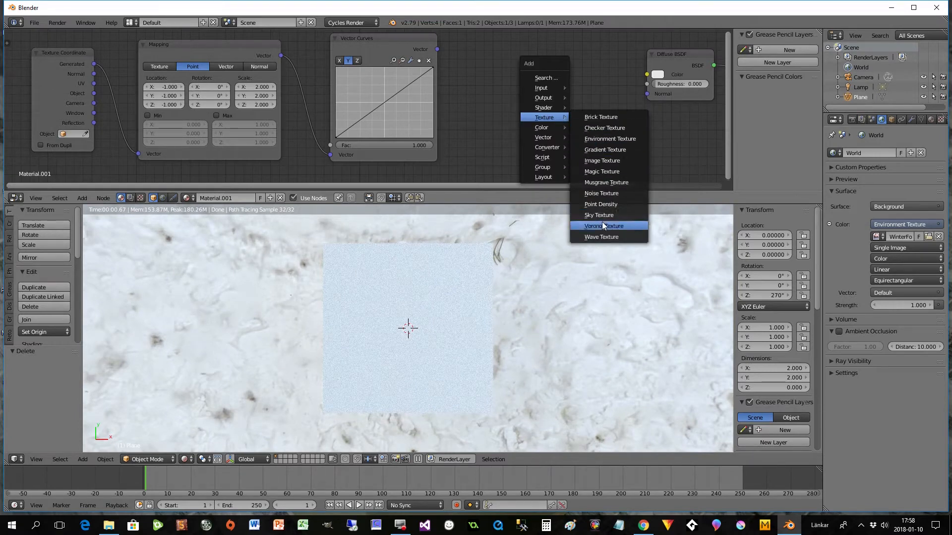
click(603, 128)
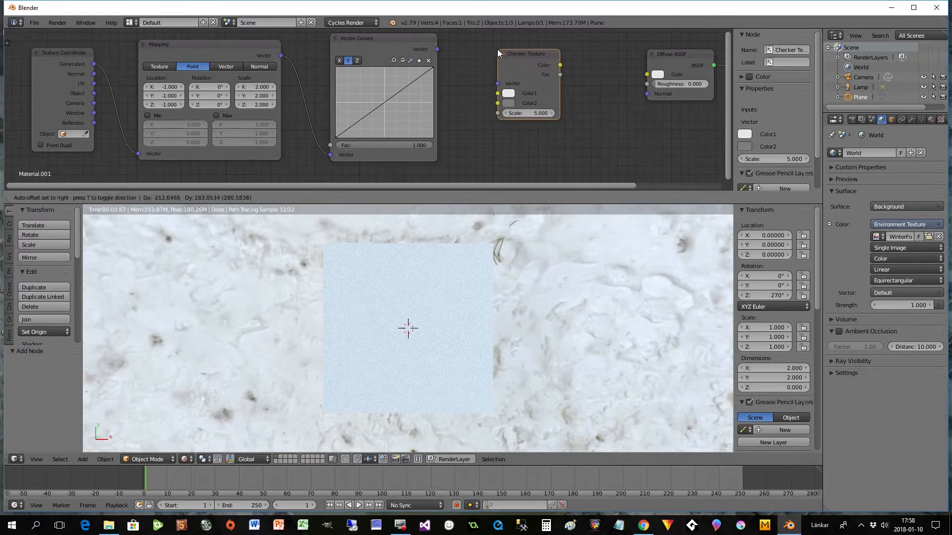
click(498, 52)
drag(438, 50, 497, 84)
drag(560, 65, 638, 55)
click(675, 55)
drag(528, 62, 545, 73)
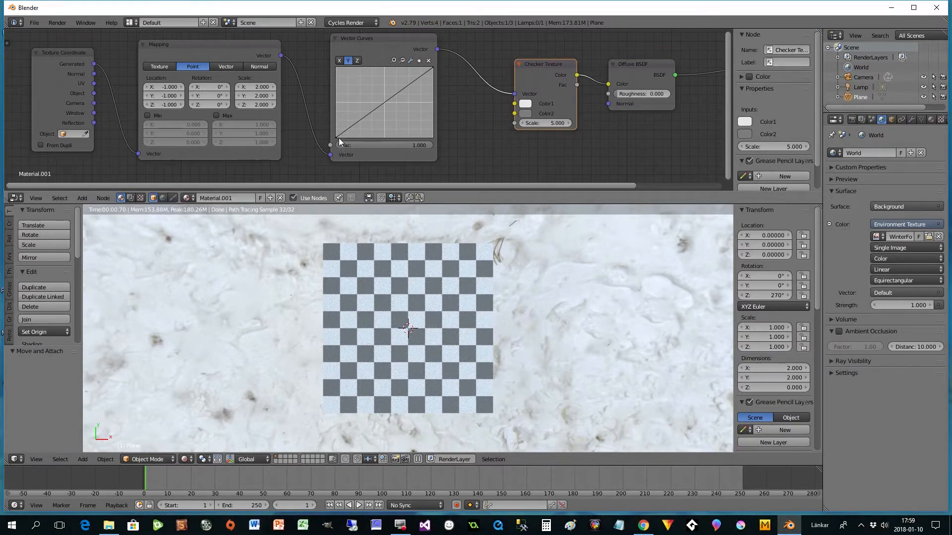
- Level the Y curve's ends at about Y -0.01 and raise a central hump, with side points near X 0.48, Y 0.15 and X -0.35, Y 0.05
drag(337, 136, 337, 102)
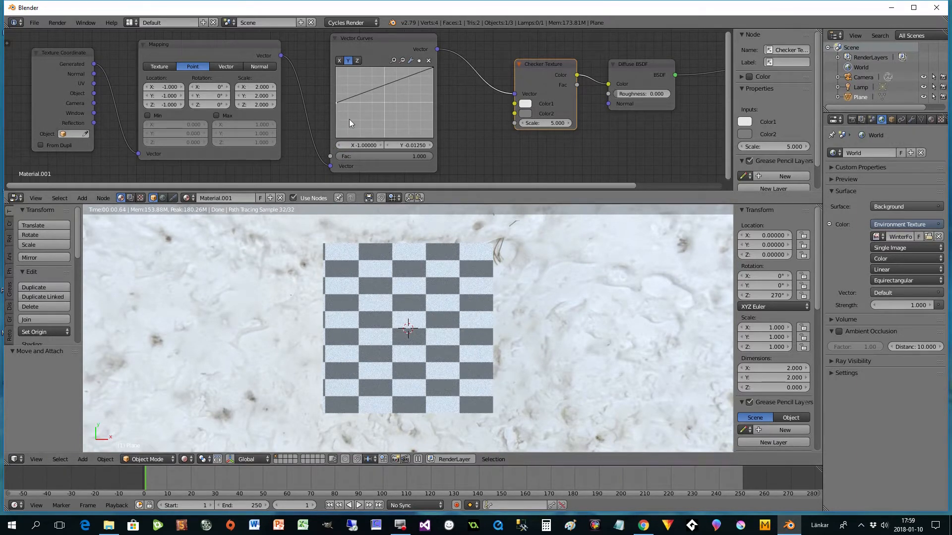
drag(431, 68, 432, 107)
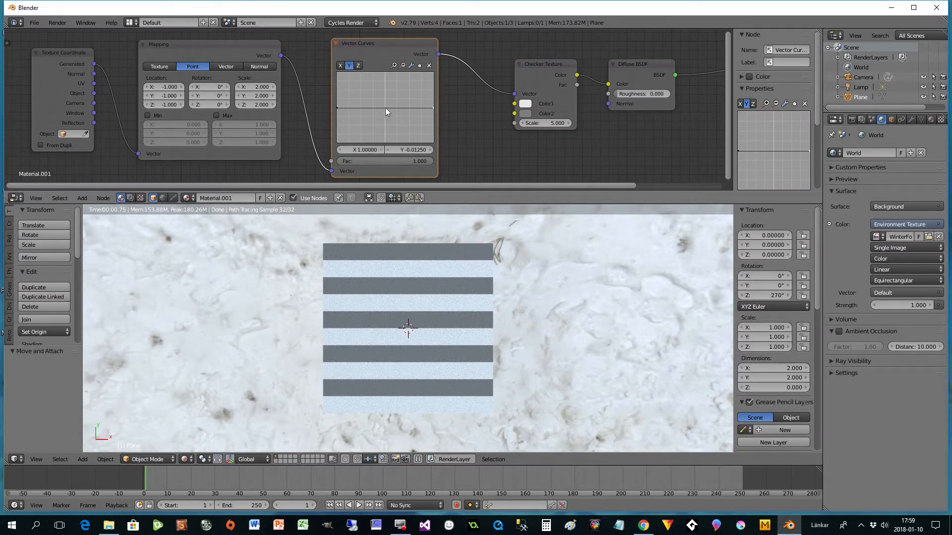
drag(385, 108, 409, 103)
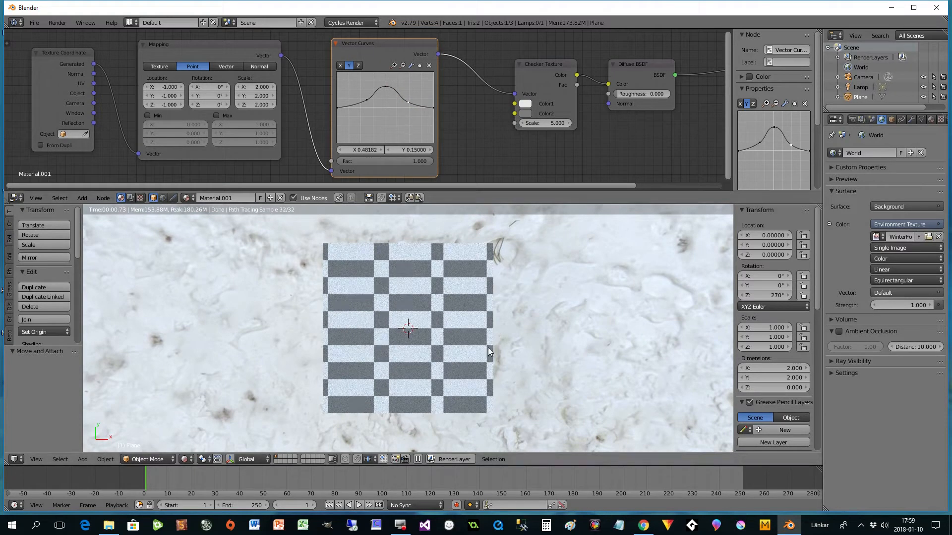
drag(408, 100, 367, 106)
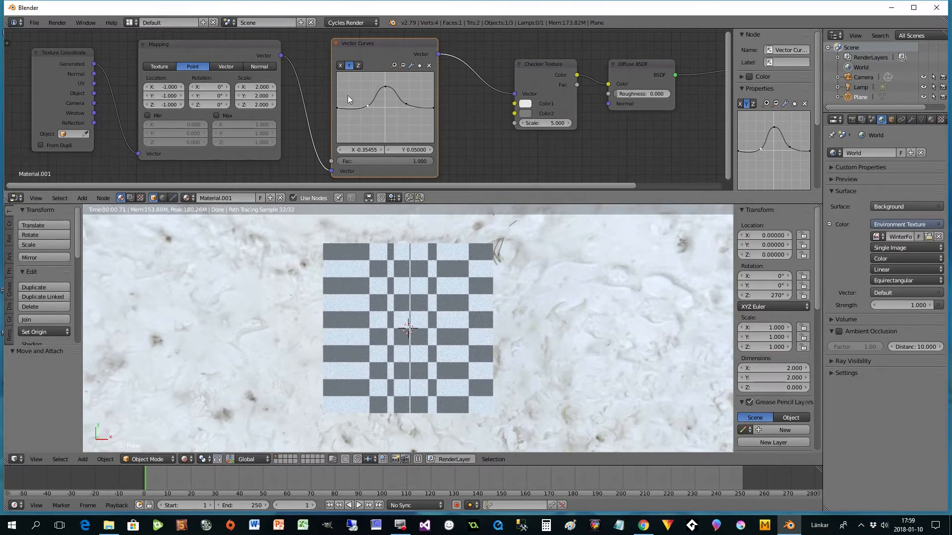
- Switch Vector Curves to the X curve, pull both end points inward and bend its middle, with a point near X 0.16, Y 0.14
click(340, 66)
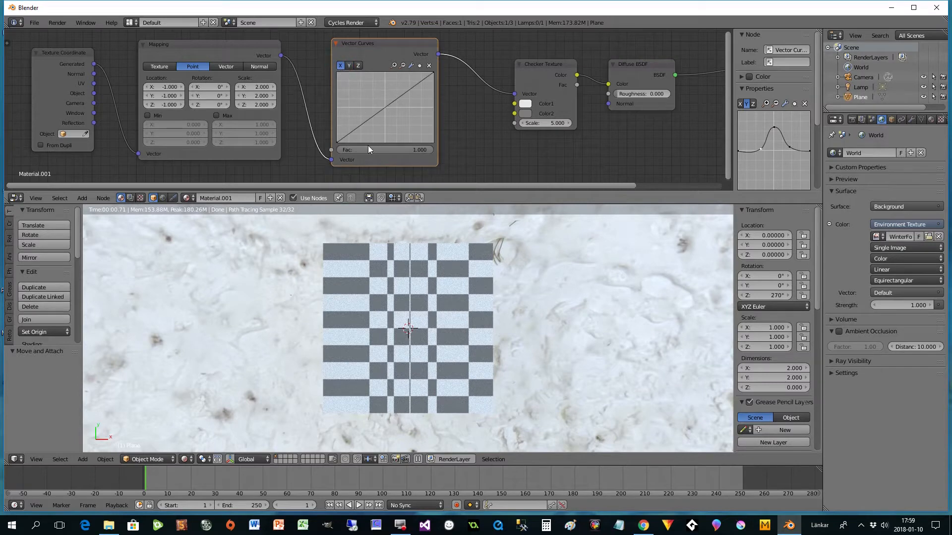
drag(337, 142, 361, 143)
drag(432, 70, 404, 72)
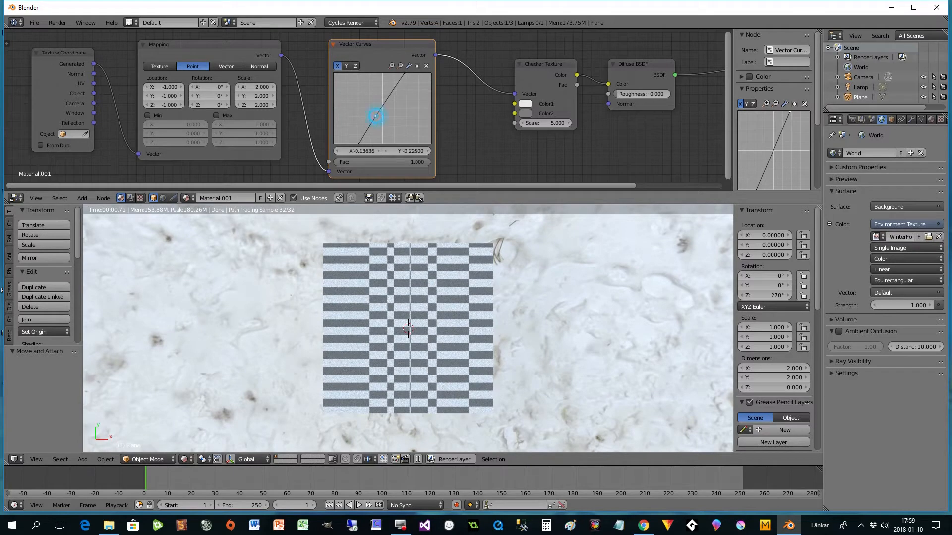
mouse_move(375, 116)
mouse_down()
mouse_move(366, 114)
mouse_move(391, 106)
mouse_up()
click(381, 94)
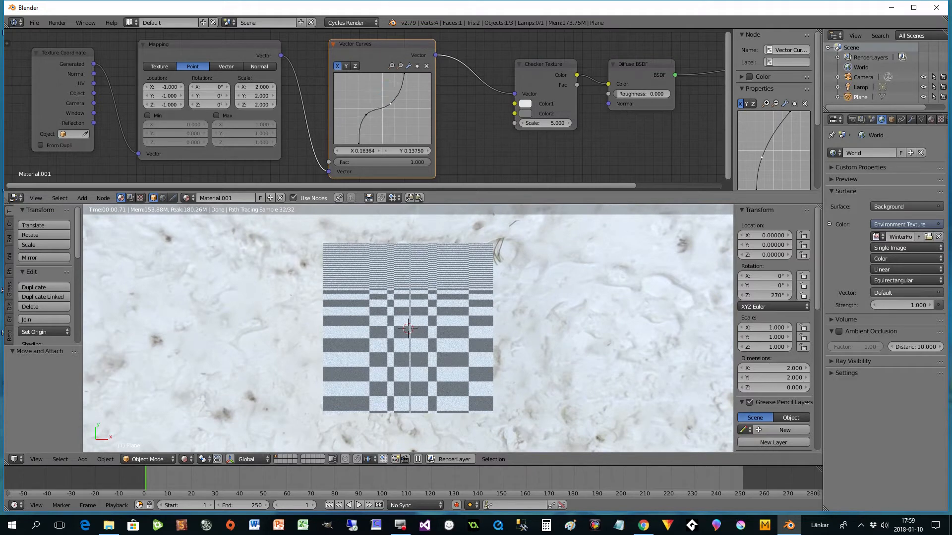
- Move the X curve's ends outward and make it wavy, with points near X 0.40, Y 0.33 and X -0.57, Y -0.61
drag(361, 141, 335, 143)
click(375, 108)
drag(374, 108, 402, 96)
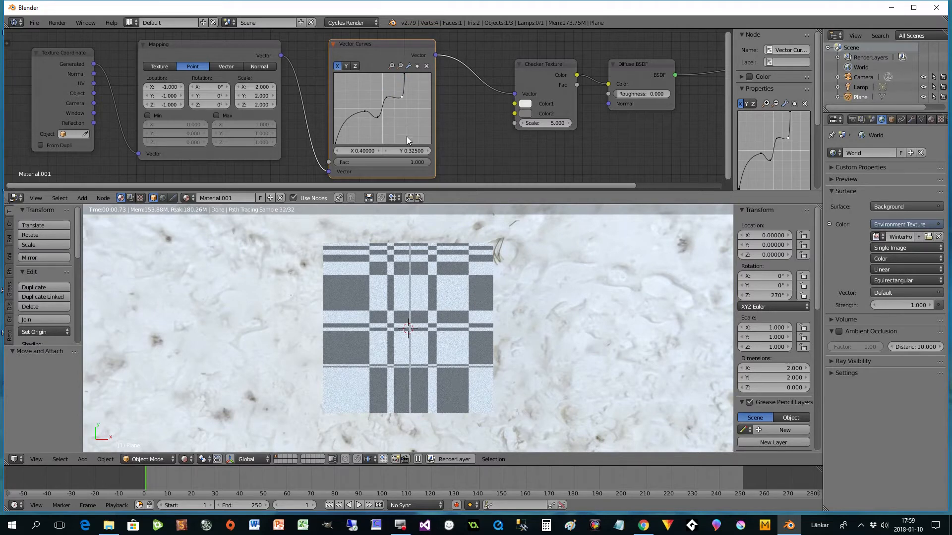
click(404, 75)
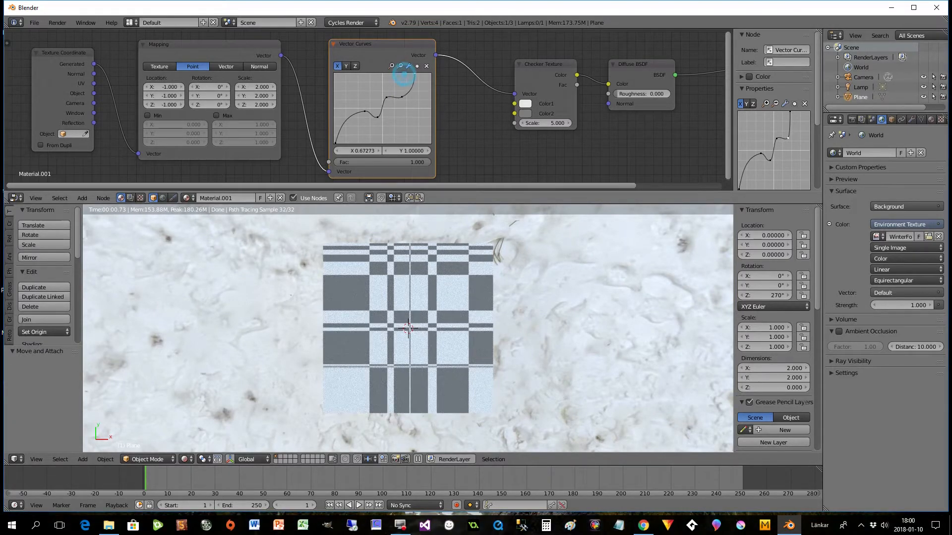
drag(404, 74, 419, 74)
drag(347, 122, 354, 130)
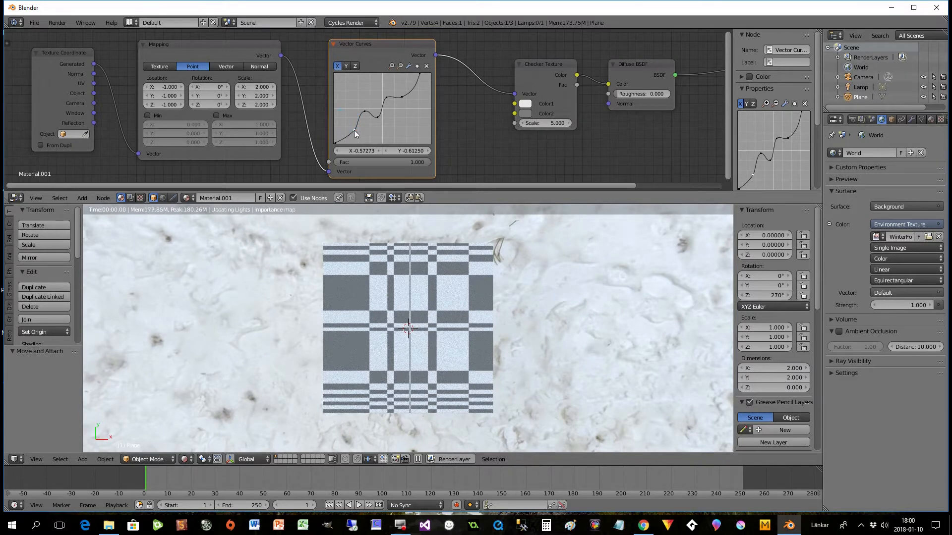
- Reset both the X and Y curves of the Vector Curves node to straight diagonals
click(540, 87)
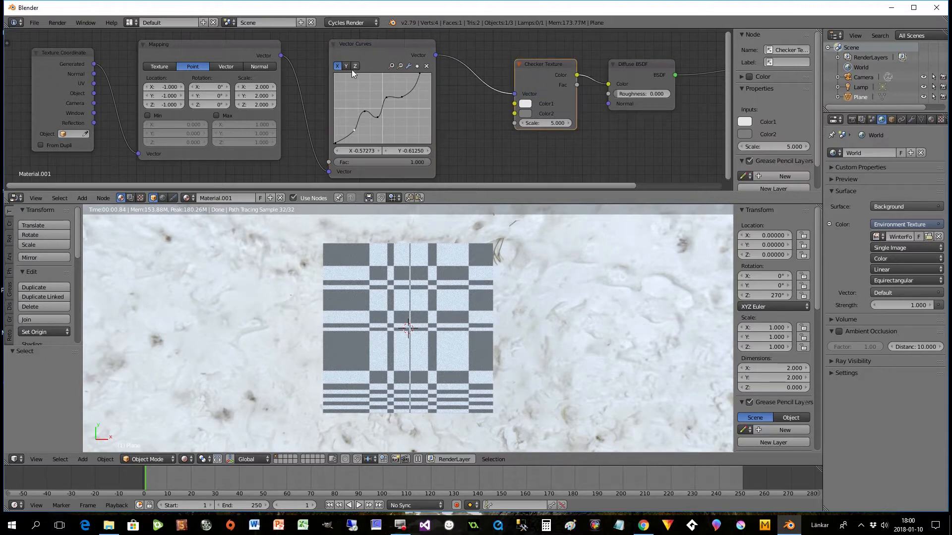
click(408, 66)
click(451, 116)
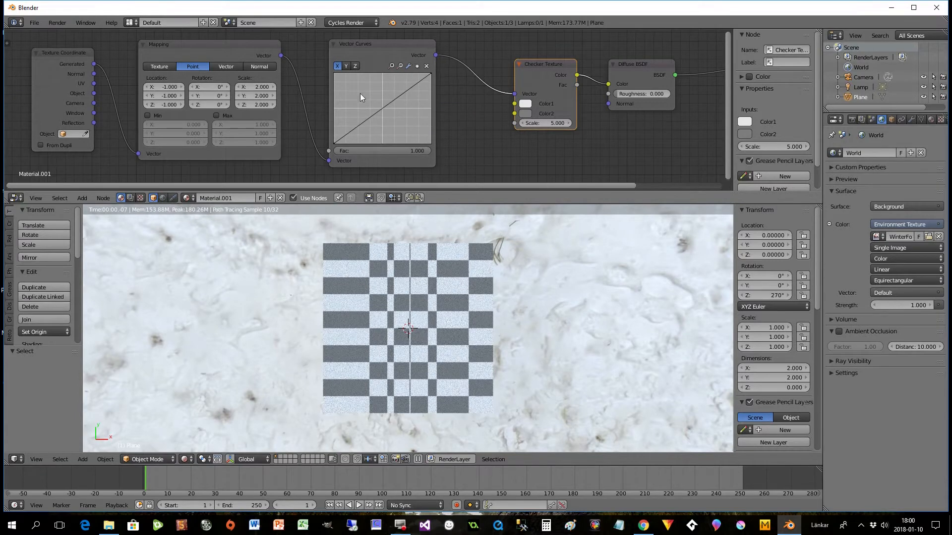
click(347, 66)
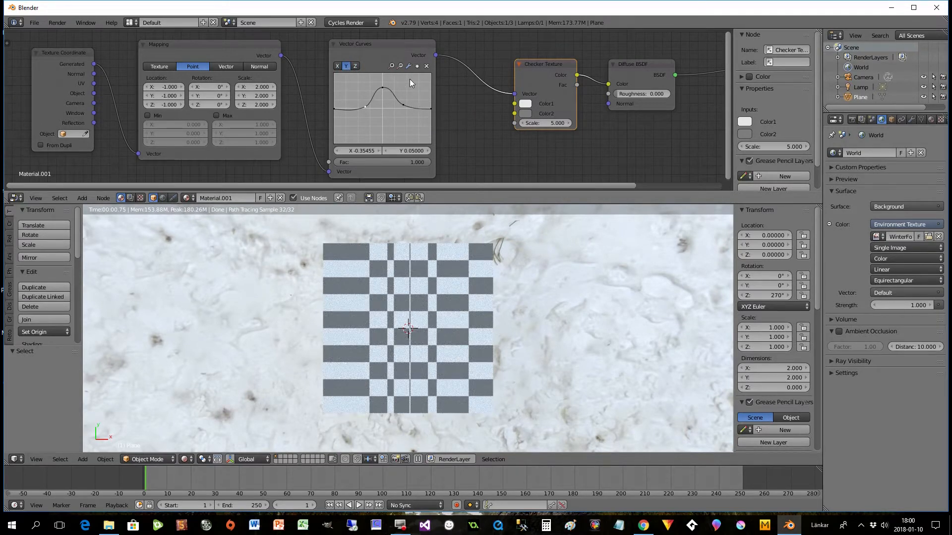
click(409, 66)
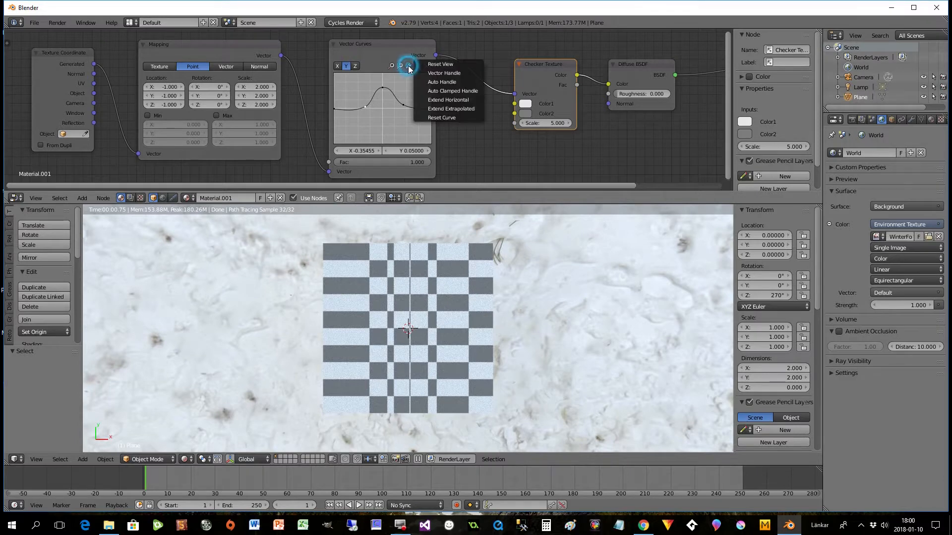
click(438, 115)
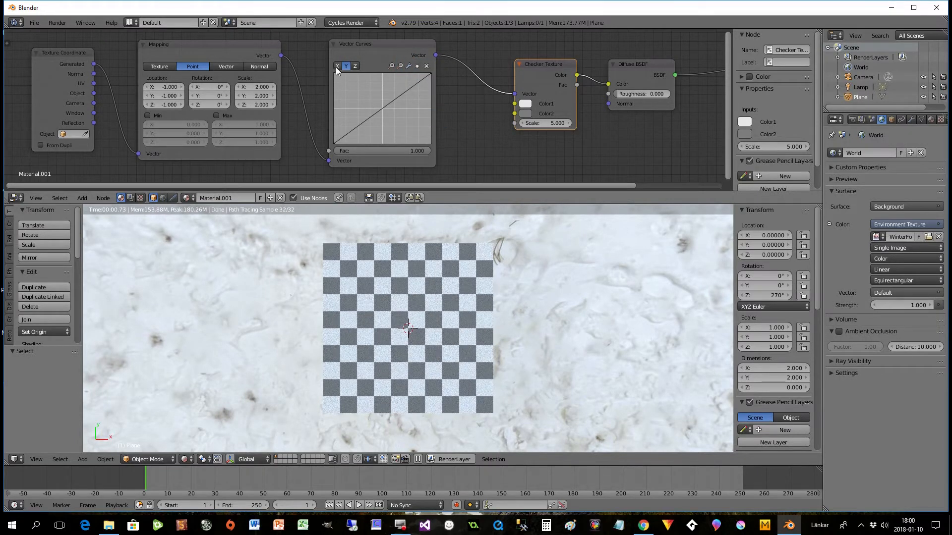
click(348, 65)
- Replace the Checker Texture with a Voronoi Texture, wired from Vector Curves into the Diffuse BSDF colour
key(x)
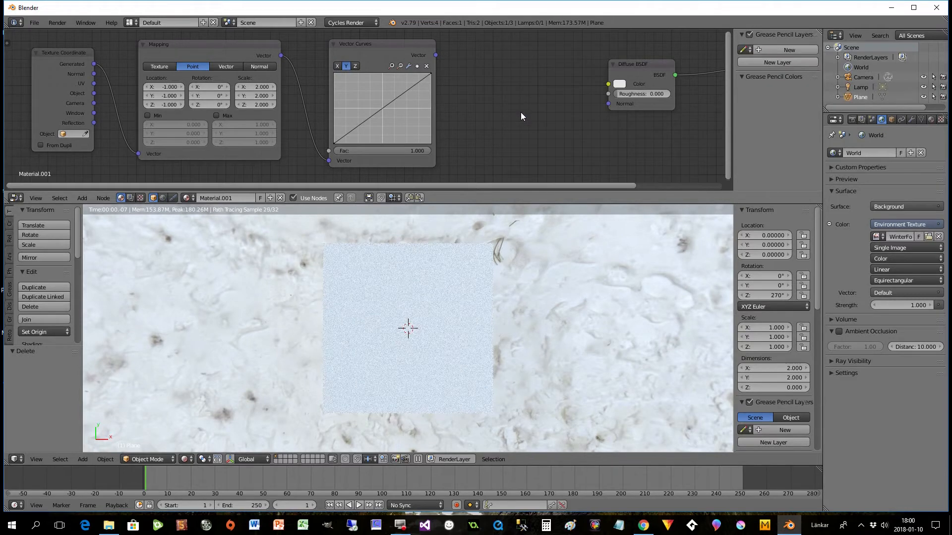
key(shift+a)
mouse_move(522, 115)
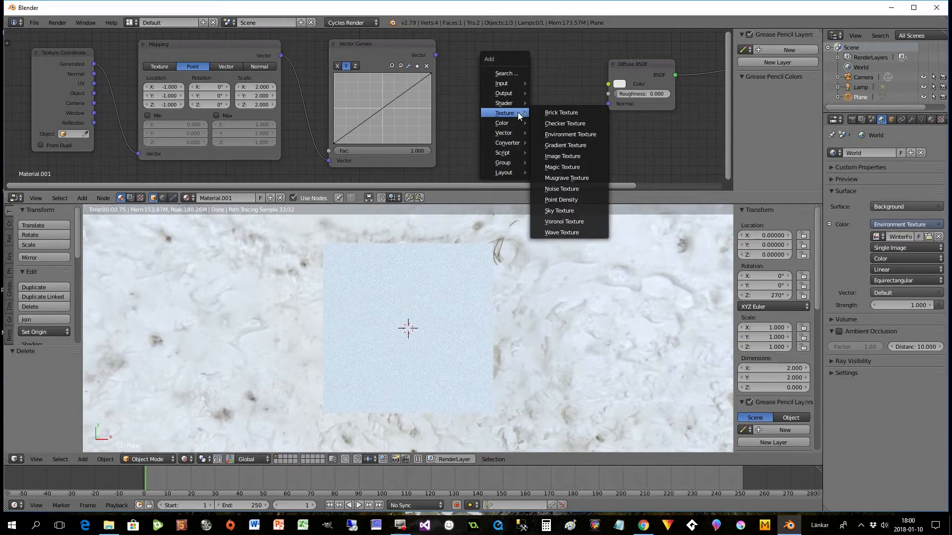
click(563, 221)
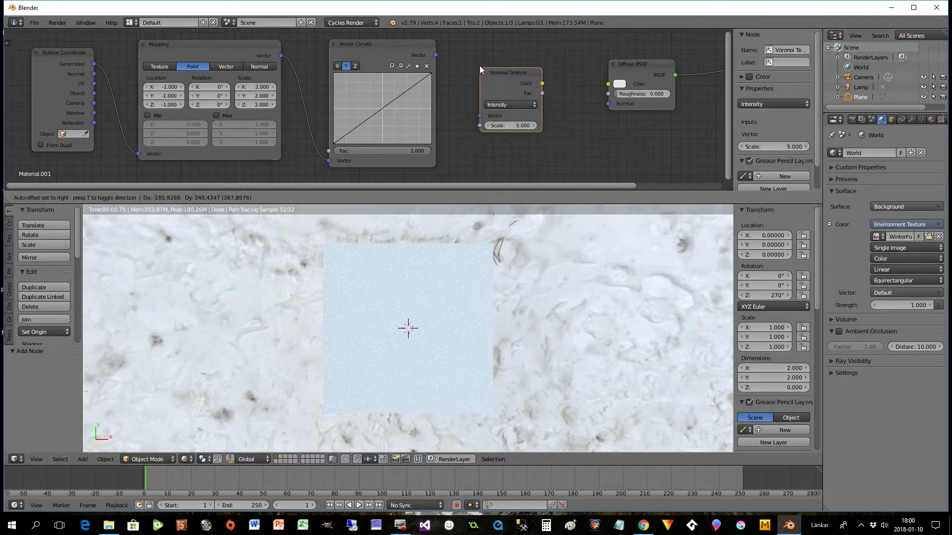
click(506, 49)
drag(435, 55, 507, 101)
drag(570, 69, 609, 83)
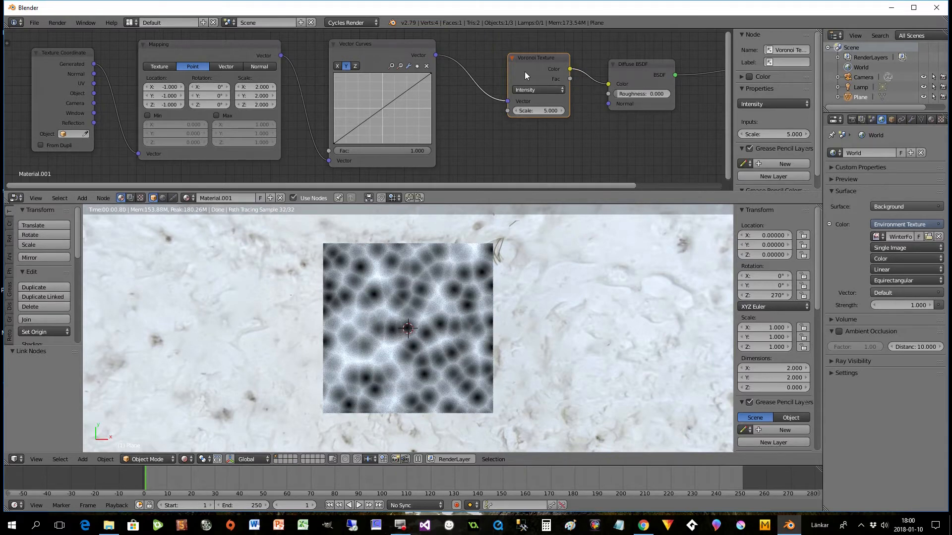
drag(537, 61, 526, 67)
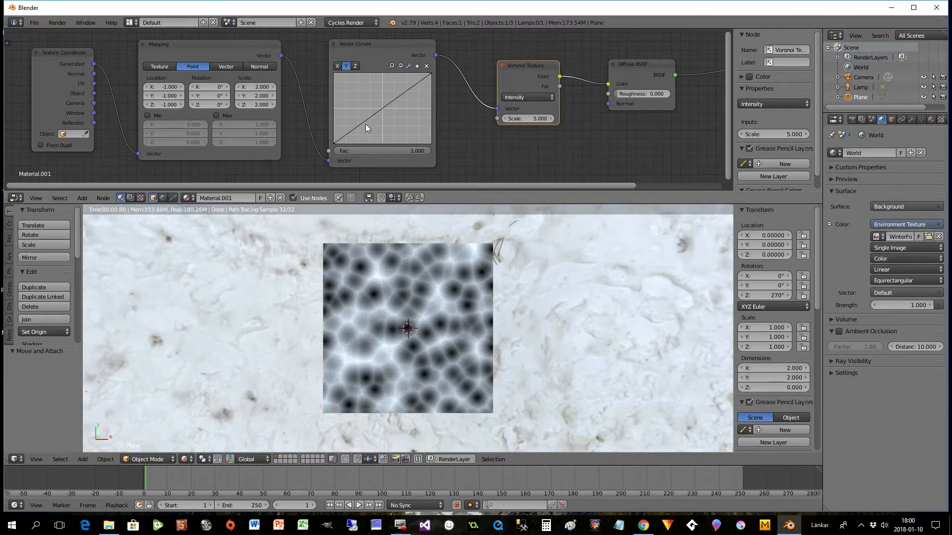
- Level the Y curve's ends near Y 0.01 and raise a tall central hump, with side points near X -0.55, Y -0.05 and X 0.64, Y 0.03
drag(431, 76, 433, 113)
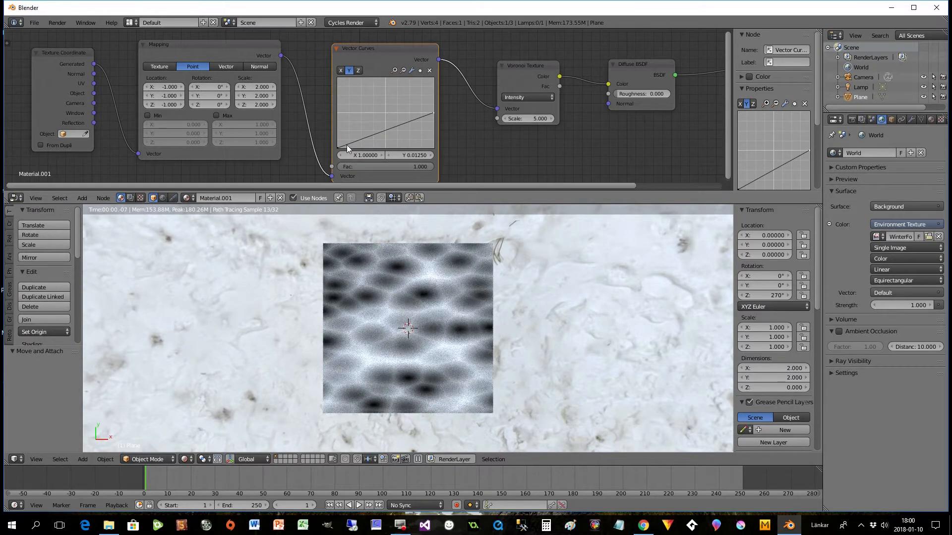
drag(338, 147, 386, 83)
click(358, 115)
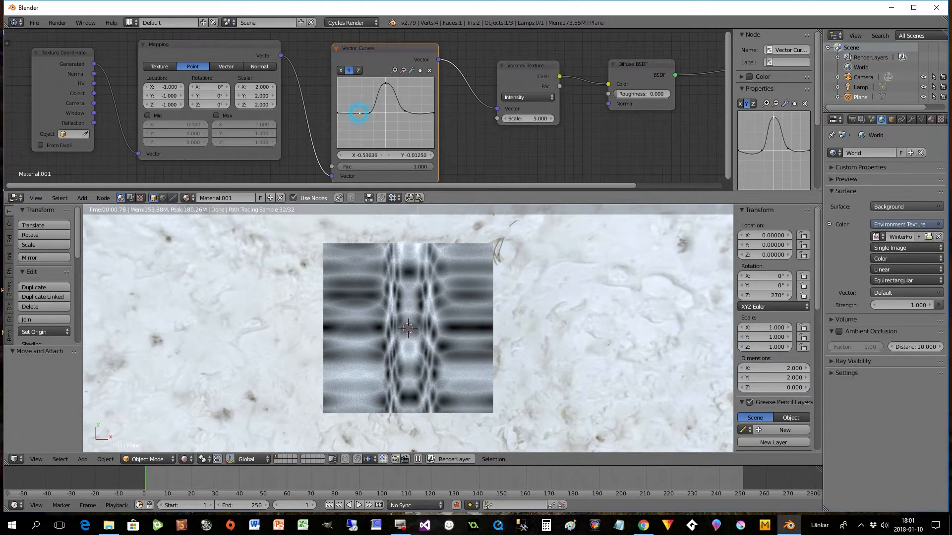
click(416, 113)
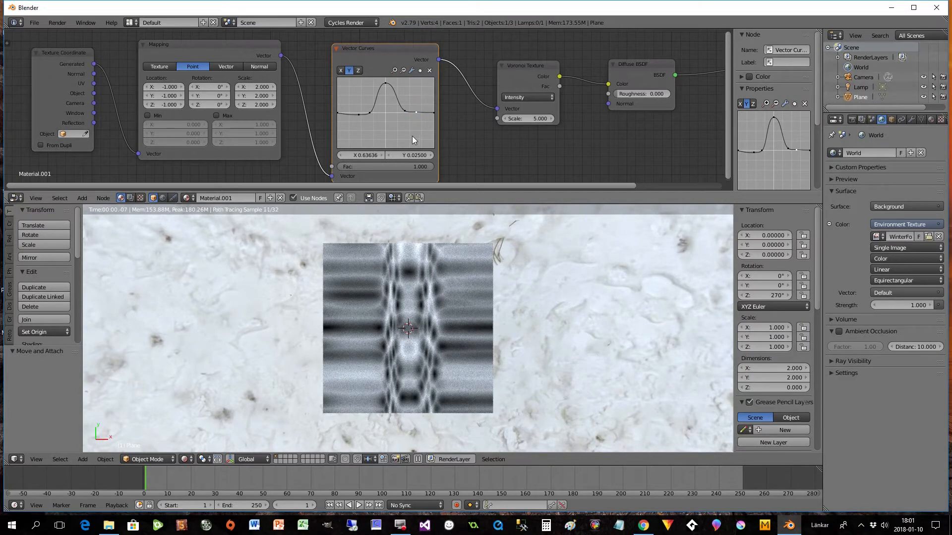
- Narrow the Y curve's central peak with a point near X 0.13, Y 0.33 and shift the Vector Curves node slightly
click(379, 100)
click(397, 100)
drag(396, 99, 391, 101)
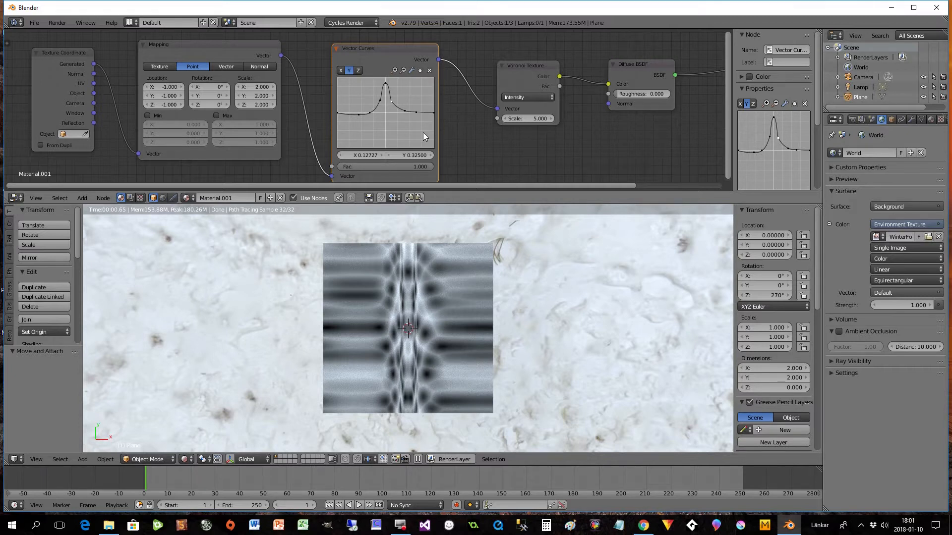
drag(388, 59, 385, 54)
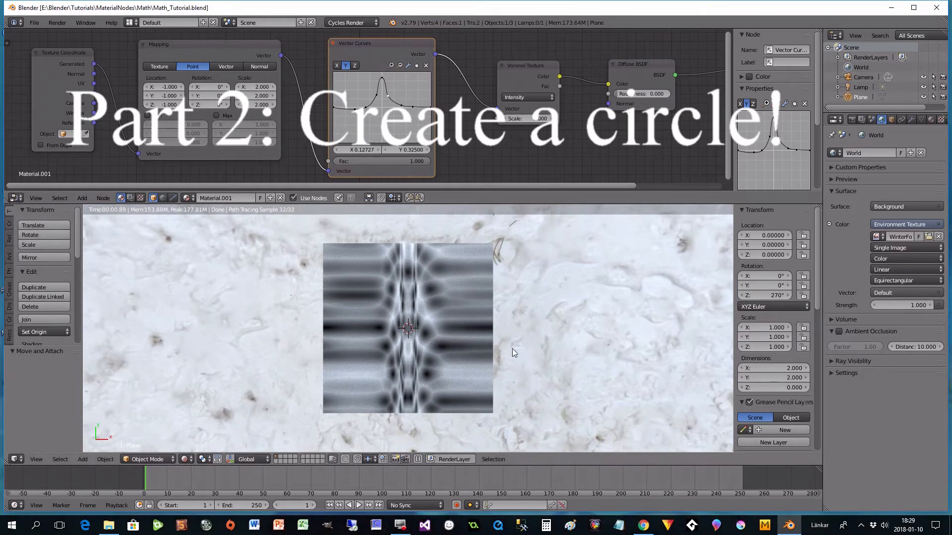
- Delete the Vector Curves and Voronoi Texture nodes from the material
drag(555, 187, 522, 194)
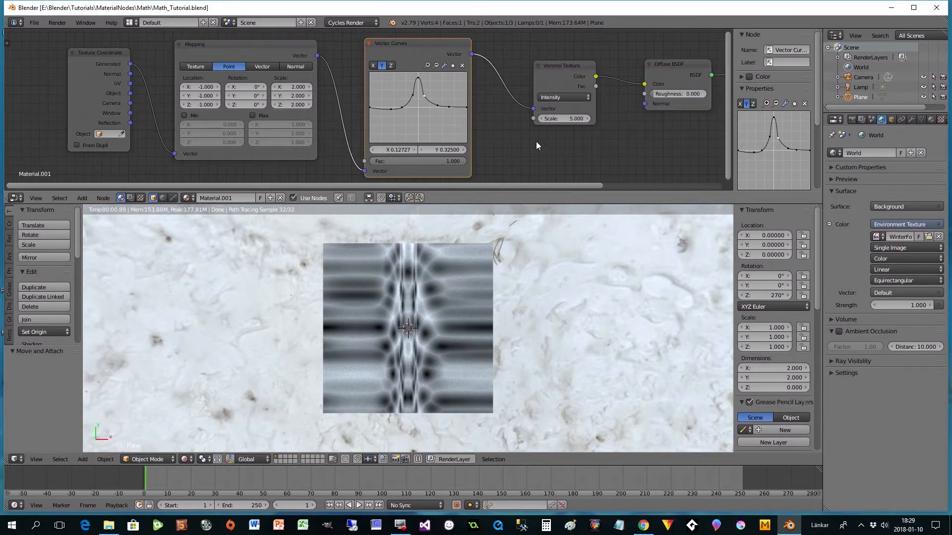
click(416, 45)
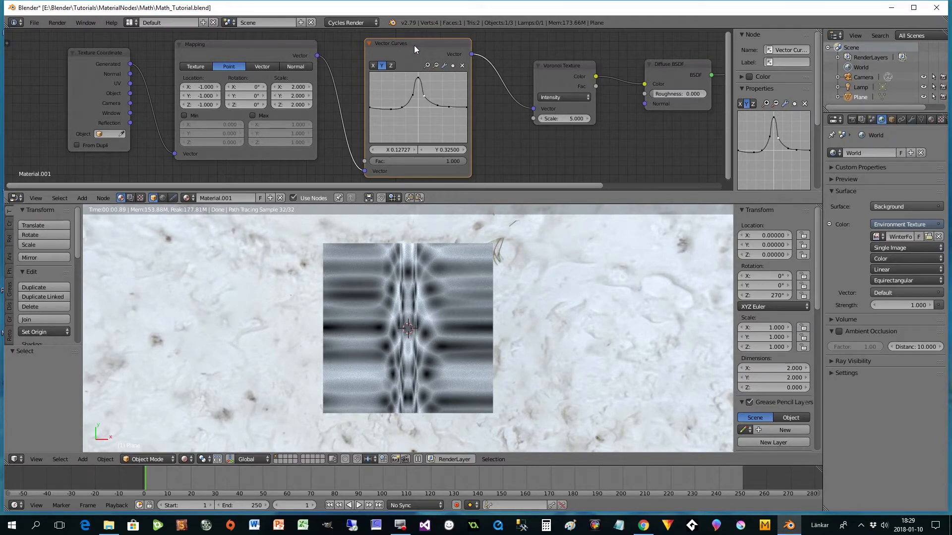
key(x)
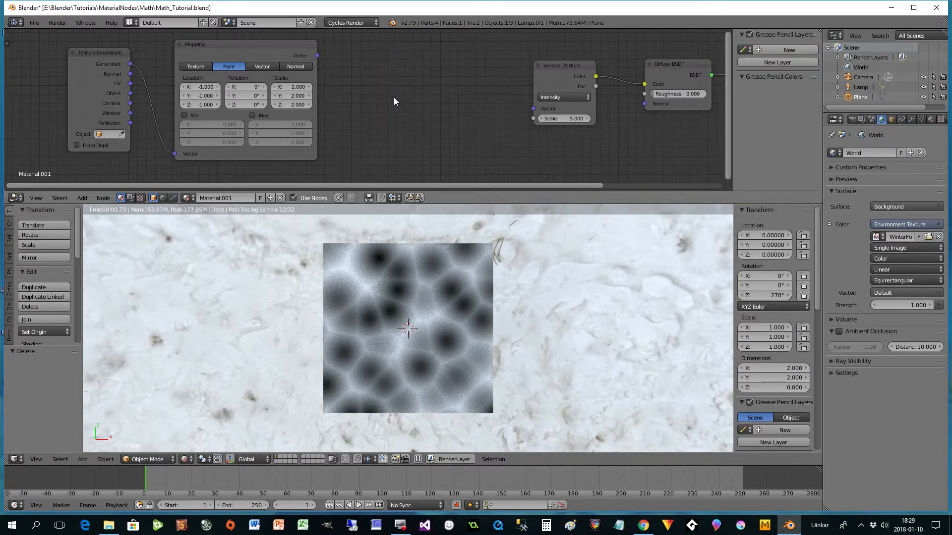
click(549, 74)
key(x)
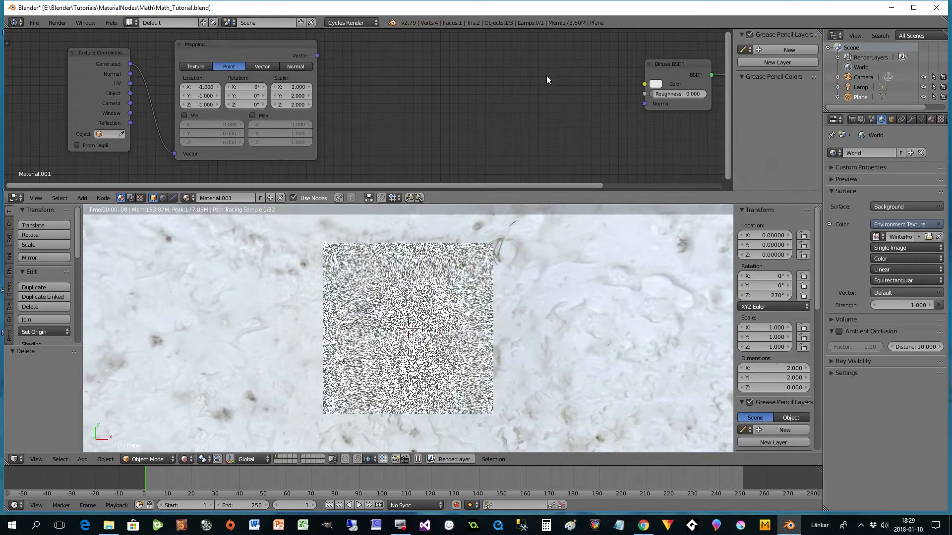
- Add a Wave Texture node and connect its Color output to the Diffuse BSDF colour
key(shift+a)
mouse_move(534, 88)
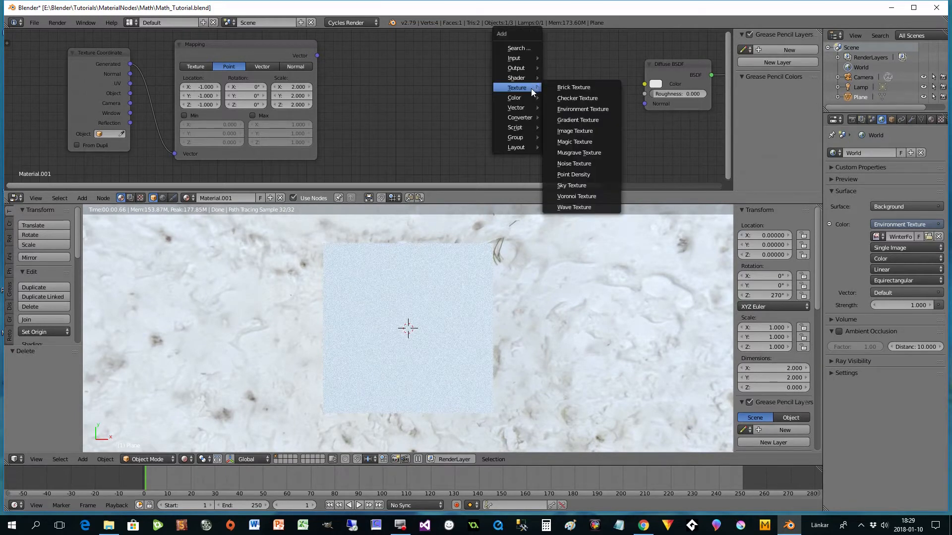
click(580, 206)
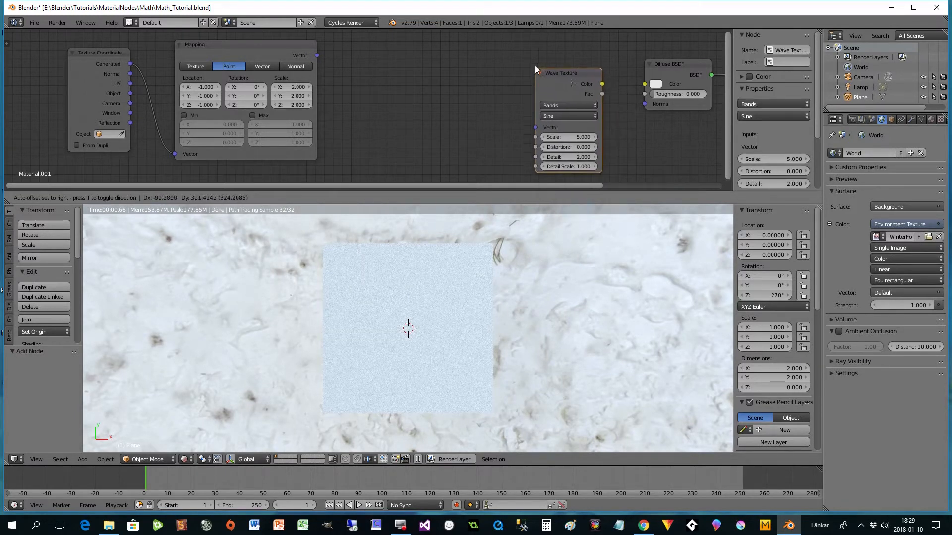
click(536, 67)
drag(601, 80, 644, 84)
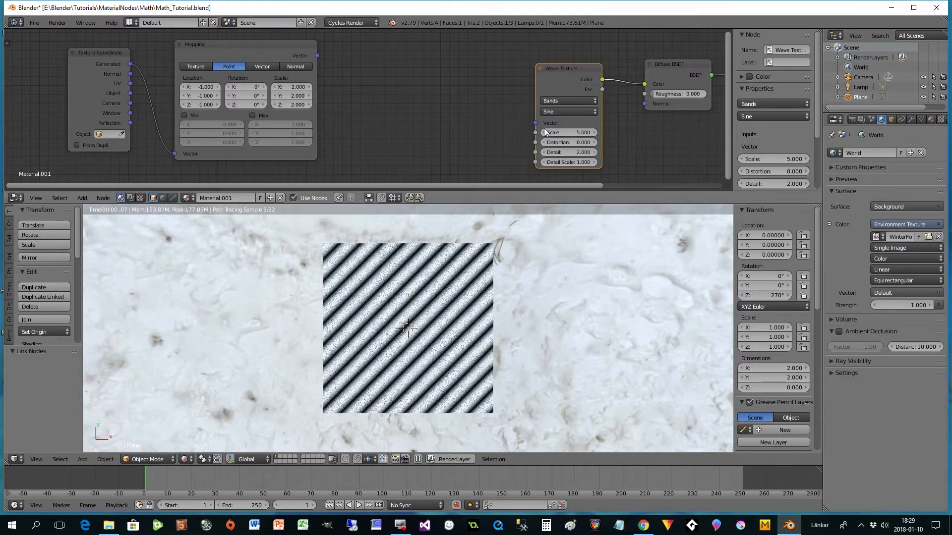
- Add a Separate XYZ node beside the Mapping node and feed it the Mapping vector
drag(457, 186, 474, 186)
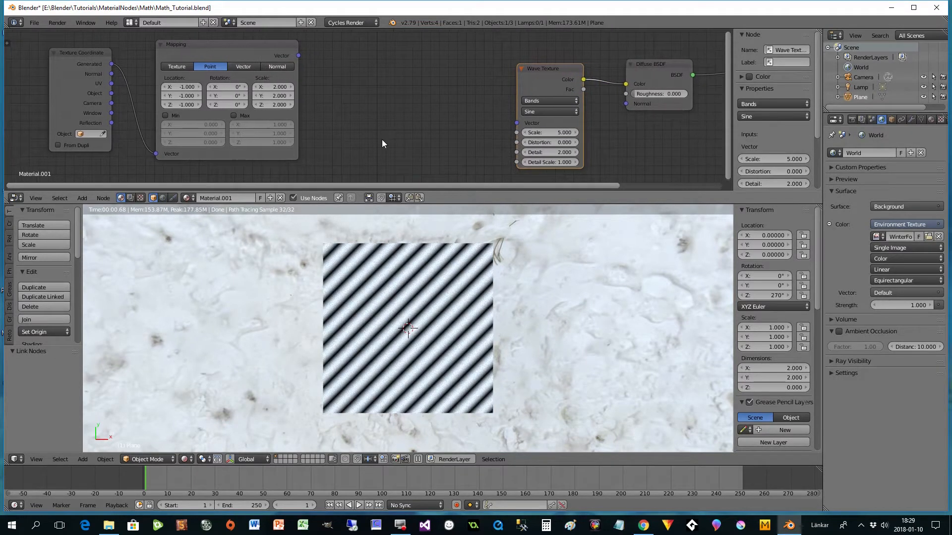
key(shift+a)
mouse_move(358, 95)
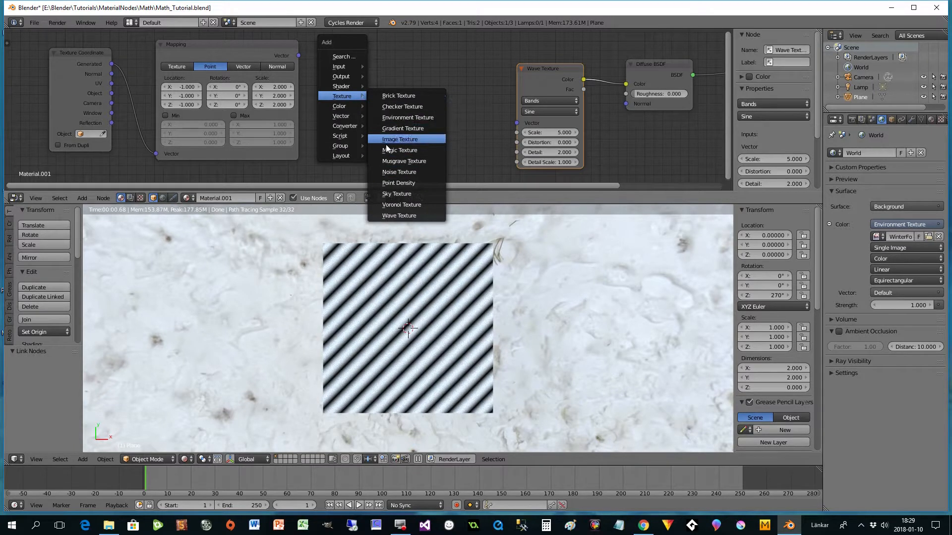
mouse_move(350, 125)
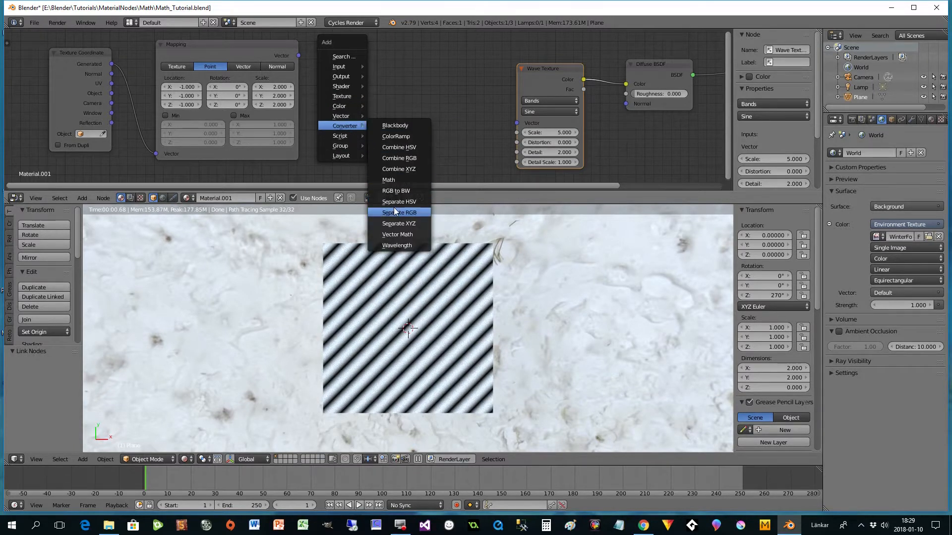
click(399, 223)
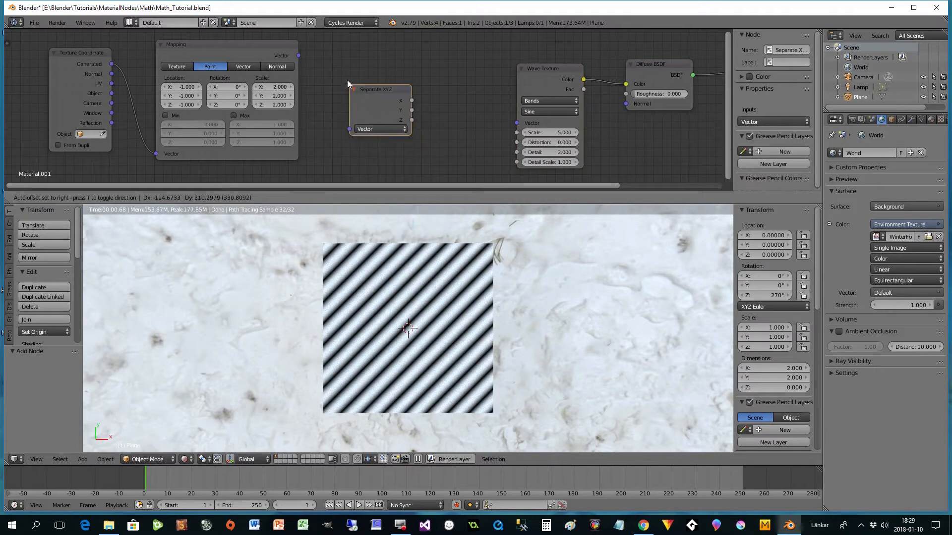
click(330, 51)
drag(299, 55, 330, 94)
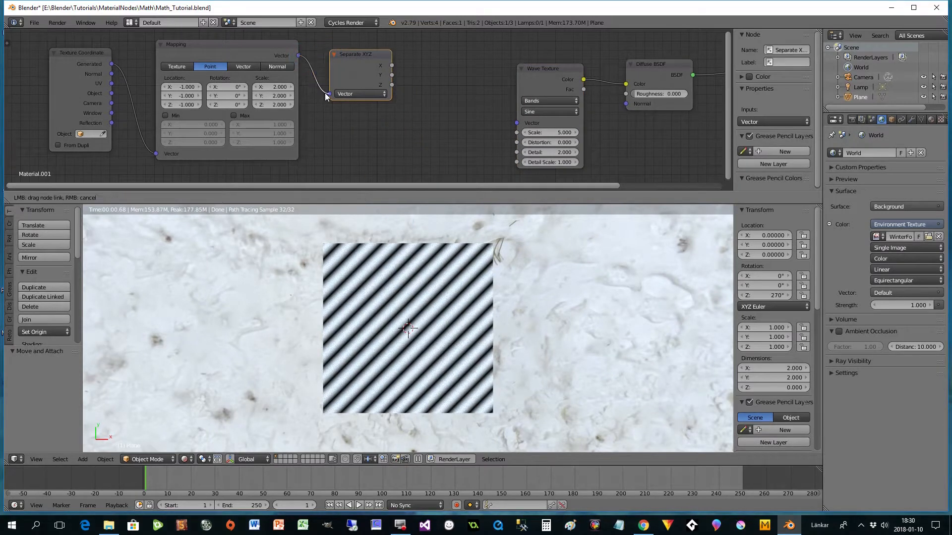
drag(367, 57, 360, 55)
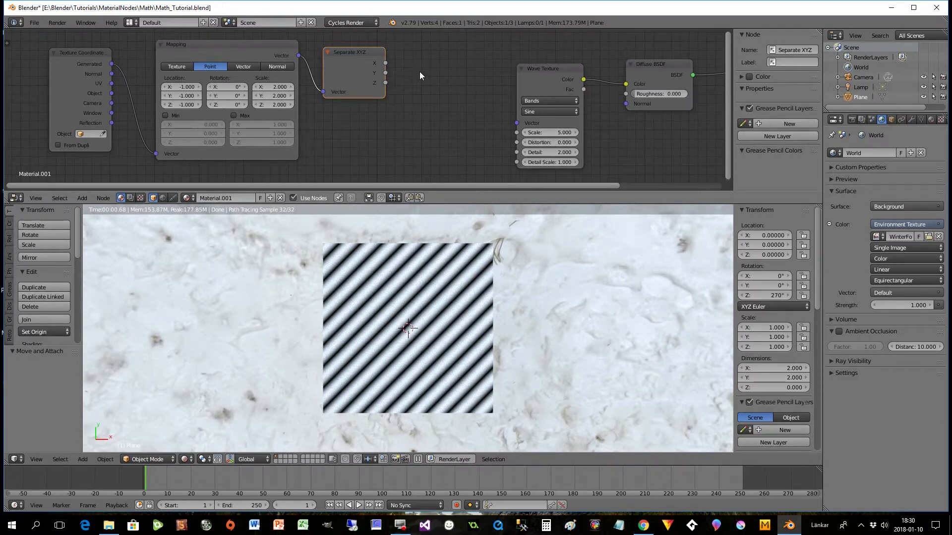
- Add a Combine XYZ node, connect its Vector output to the Wave Texture's Vector input, and reposition the Separate XYZ node
key(shift+a)
mouse_move(412, 115)
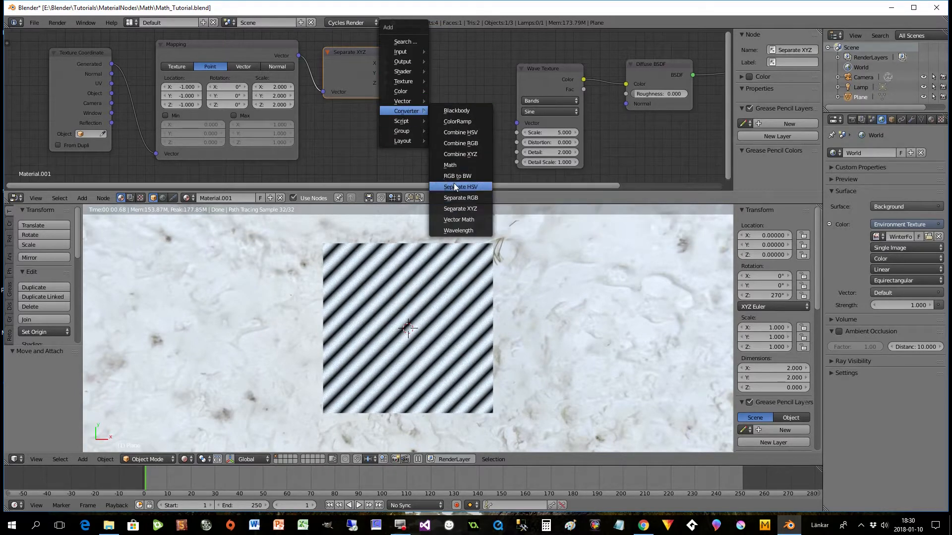
click(460, 154)
click(420, 56)
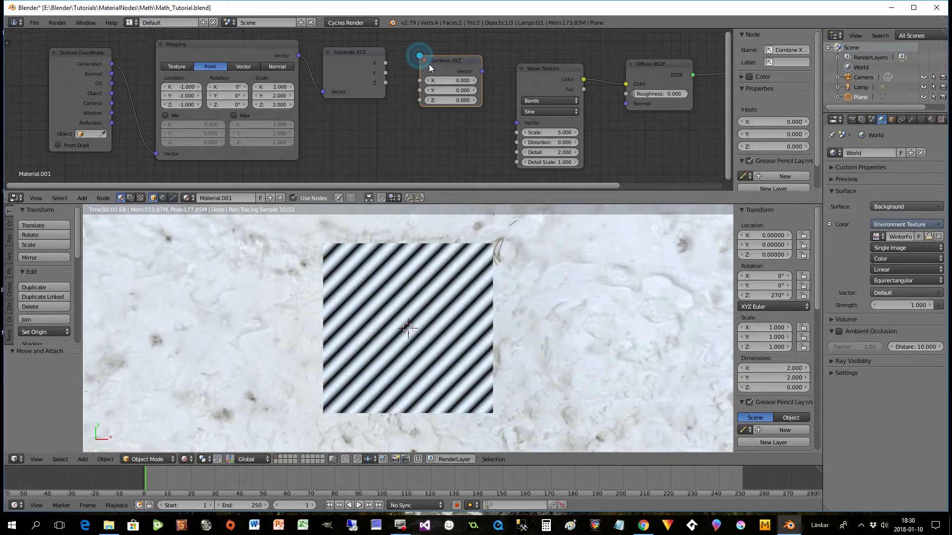
drag(482, 71, 517, 123)
drag(368, 51, 363, 64)
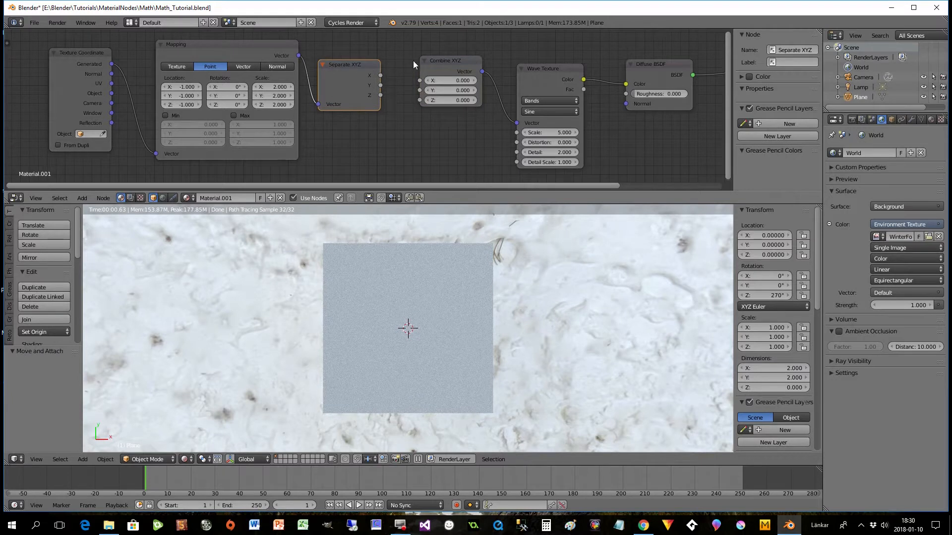
- Rearrange the Texture Coordinate, Mapping and Separate XYZ nodes to leave a wide gap before Combine XYZ
drag(228, 186, 119, 188)
drag(205, 61, 100, 57)
drag(329, 45, 229, 48)
drag(466, 65, 398, 66)
drag(100, 77, 74, 82)
drag(232, 46, 195, 47)
- Try linking only X and only Y straight from Separate XYZ to Combine XYZ, removing each link again
drag(415, 68, 546, 80)
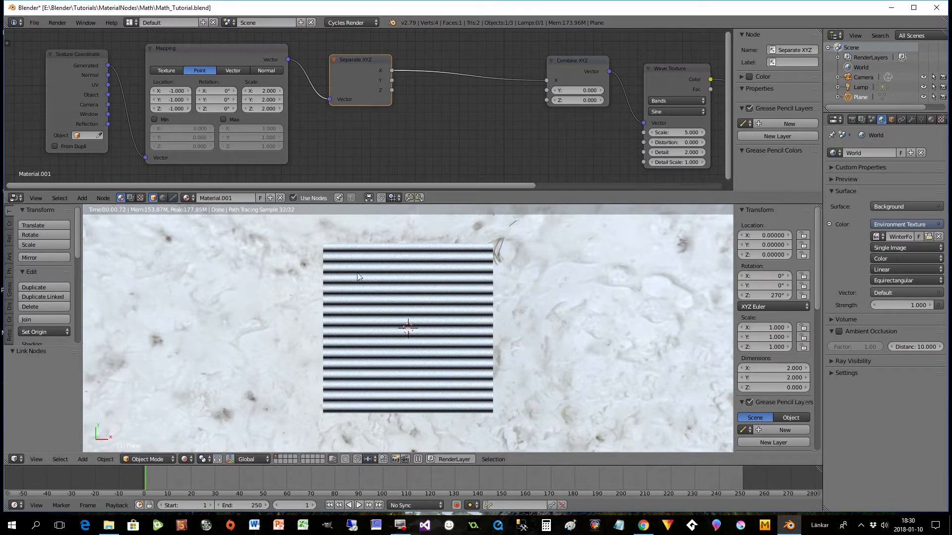
drag(545, 79, 471, 80)
drag(392, 80, 542, 90)
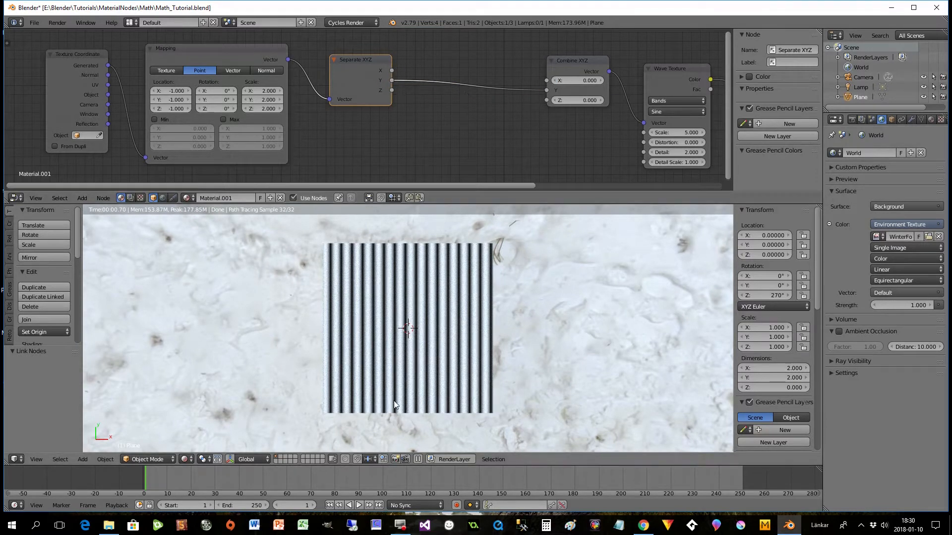
drag(548, 90, 431, 106)
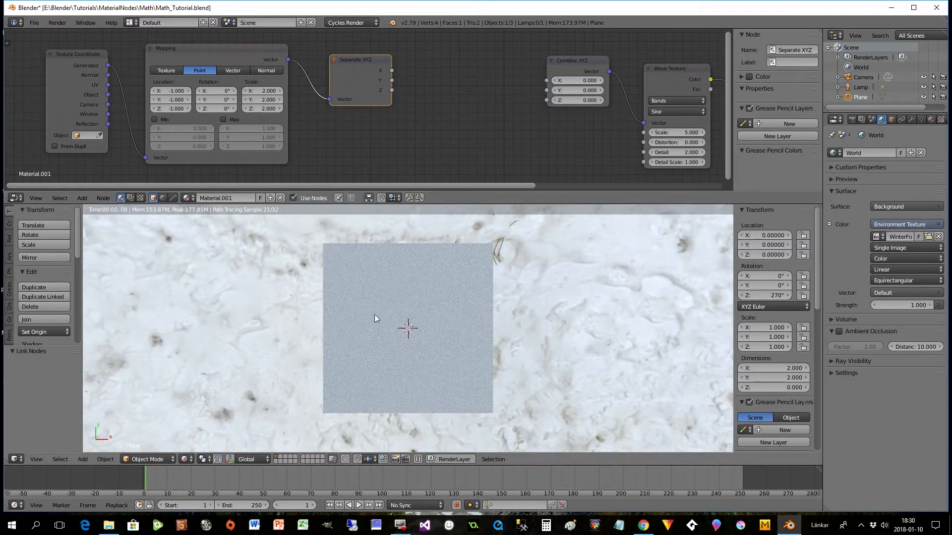
- Shift the Separate XYZ node slightly and set the Mapping node's X, Y and Z scale to 1
drag(367, 66, 370, 73)
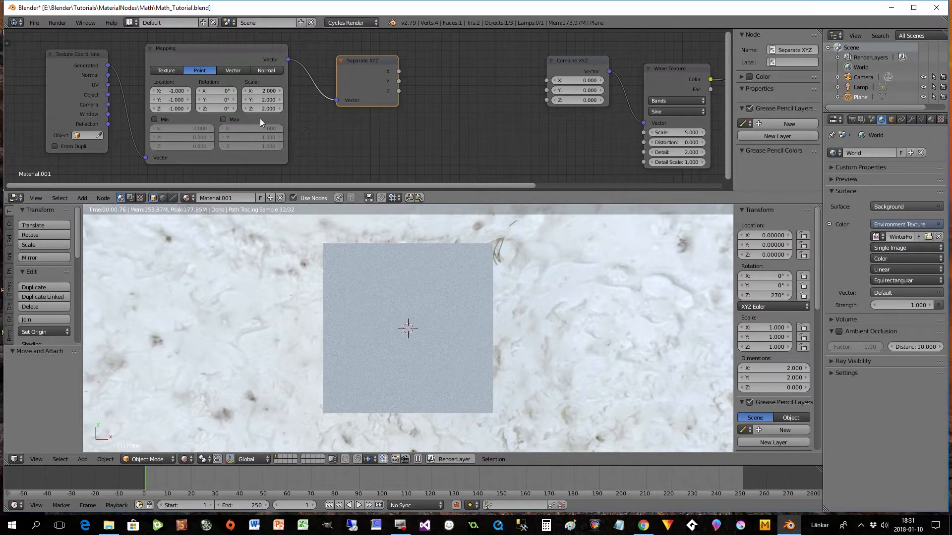
click(261, 90)
text(1)
key(Tab)
text(11)
click(309, 129)
- Add a Math node between Separate XYZ and Combine XYZ and place a duplicate of it below
key(shift+a)
mouse_move(424, 82)
mouse_move(420, 109)
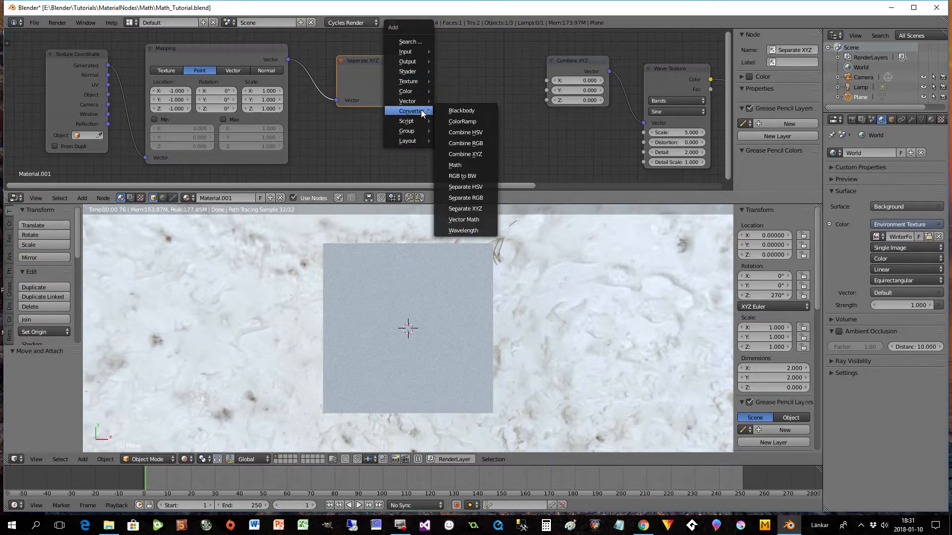
click(463, 153)
click(442, 48)
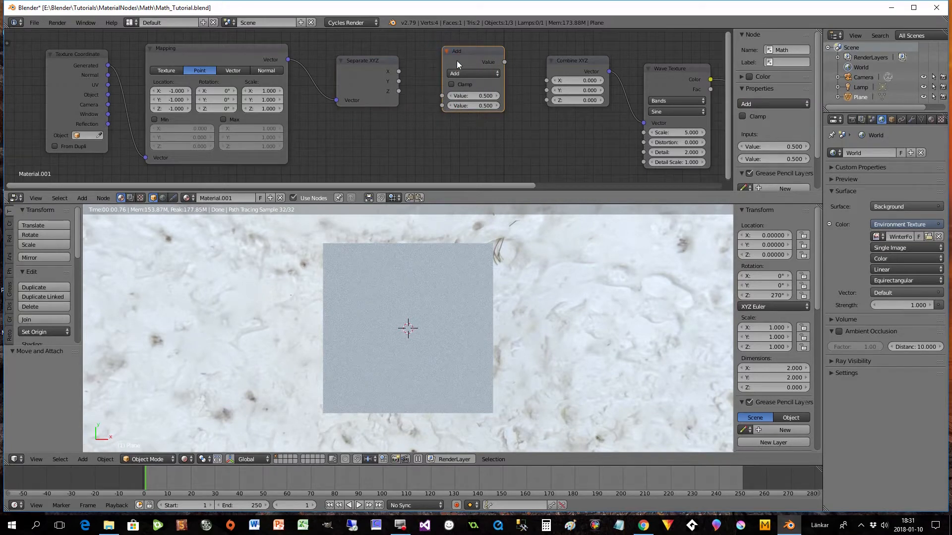
key(shift+d)
click(457, 137)
- Set the operation of both Math nodes to Multiply
click(458, 76)
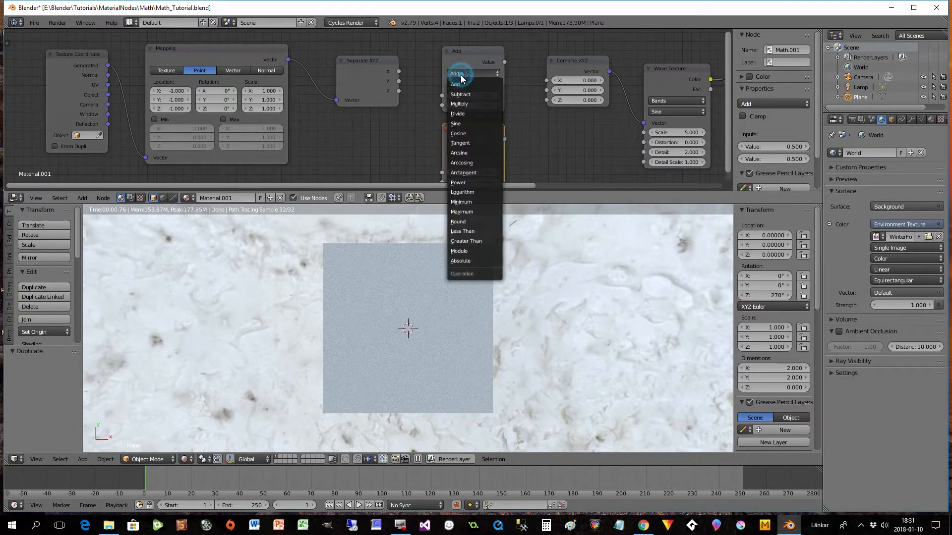
click(467, 101)
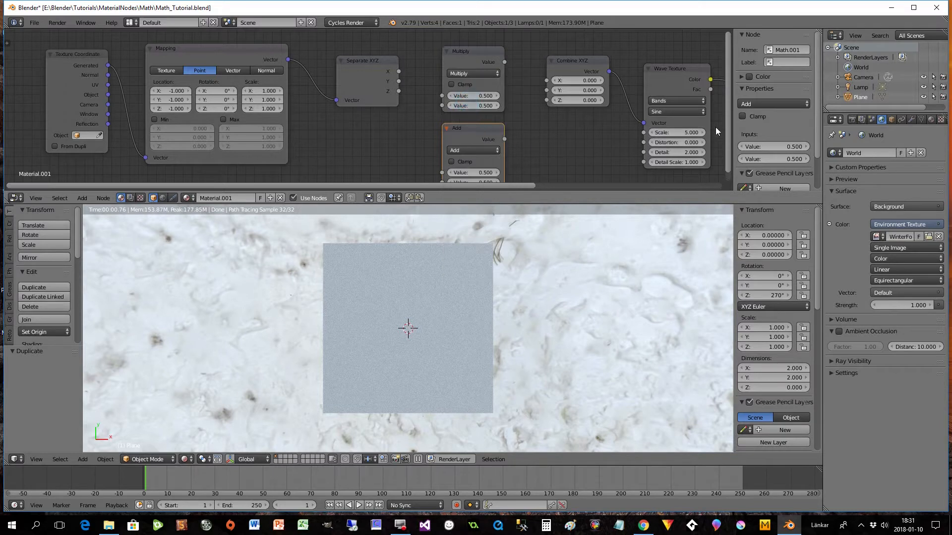
drag(726, 140, 729, 148)
click(463, 138)
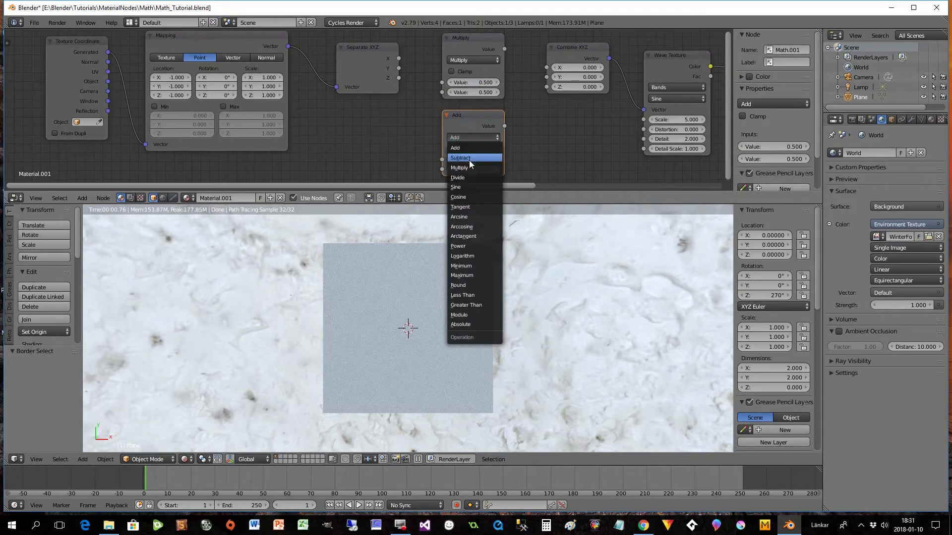
click(466, 163)
- Route X through the upper Multiply node and Y through the lower one into Combine XYZ's matching inputs
drag(399, 58, 442, 82)
drag(504, 49, 551, 71)
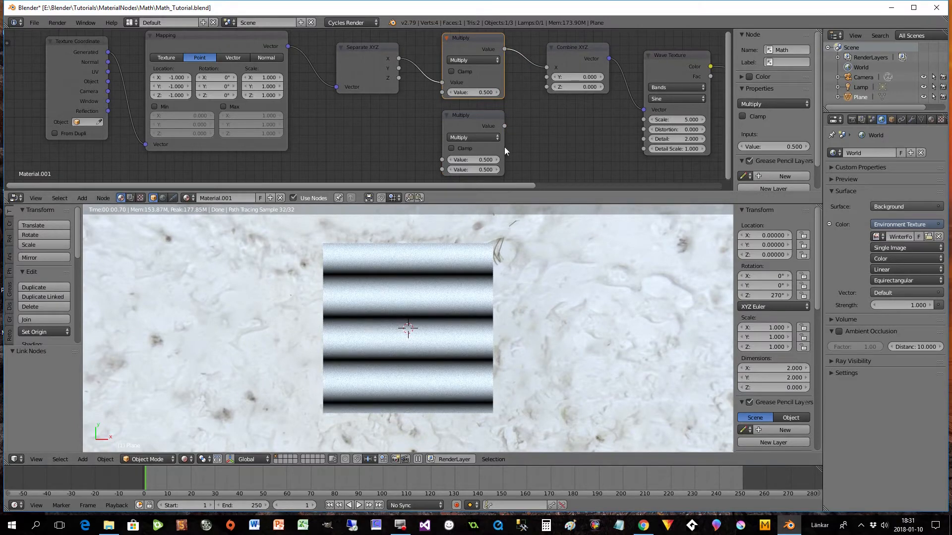
drag(399, 68, 443, 159)
drag(504, 125, 545, 78)
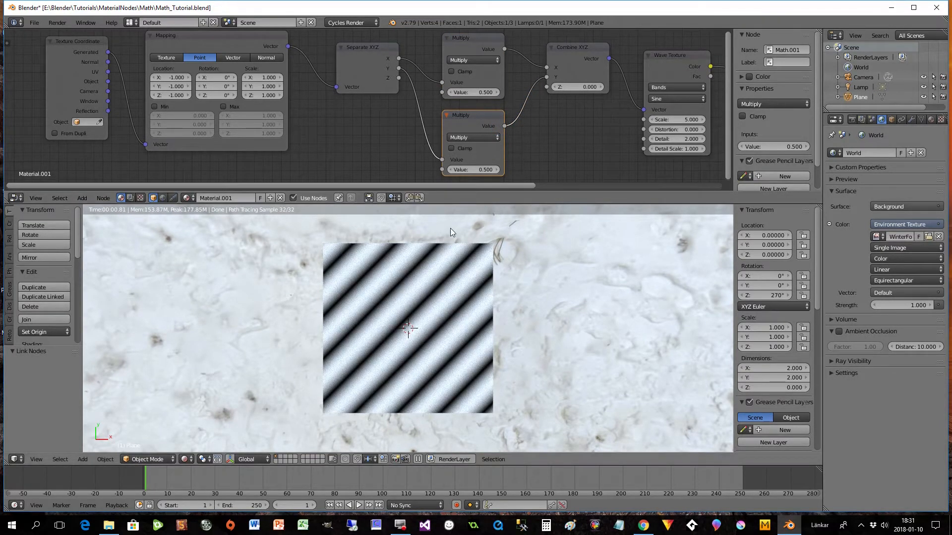
drag(458, 118, 455, 114)
- Detach the Combine XYZ vector link from the Wave Texture and reconnect it
drag(477, 186, 662, 186)
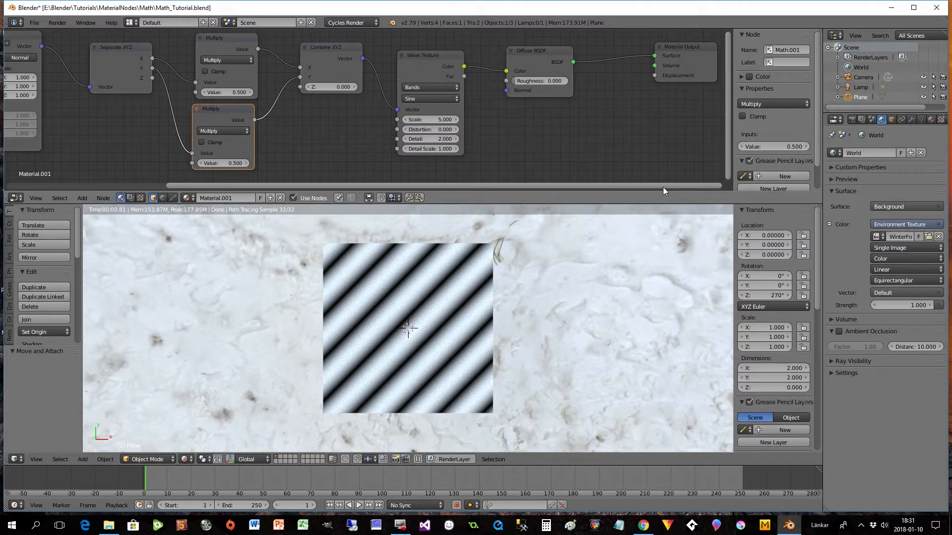
drag(400, 107, 382, 103)
drag(363, 58, 398, 109)
- Test different multipliers on the lower Multiply node, going down to 0.1, and return the value to 0.5
drag(404, 185, 292, 192)
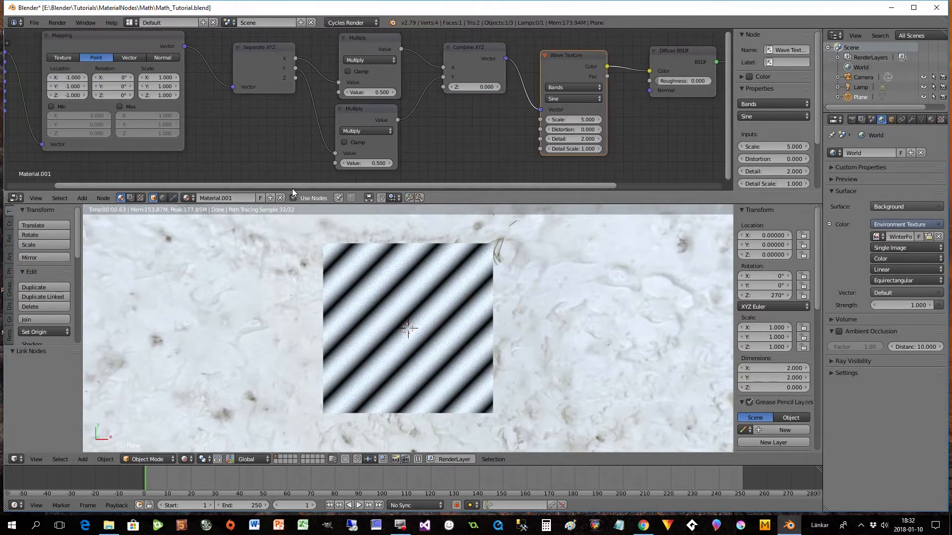
drag(364, 163, 355, 163)
click(390, 163)
click(390, 163)
click(390, 163)
click(390, 163)
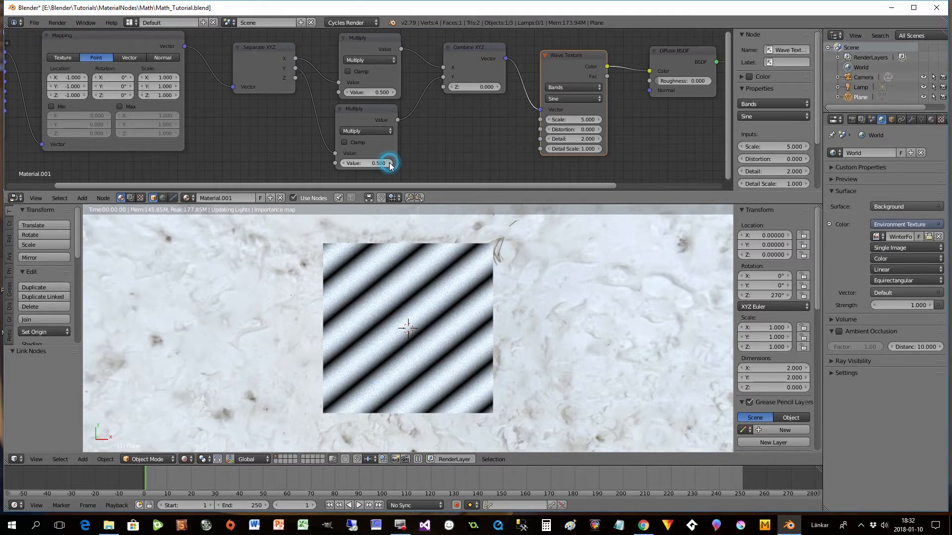
click(343, 163)
click(343, 163)
click(343, 163)
click(343, 163)
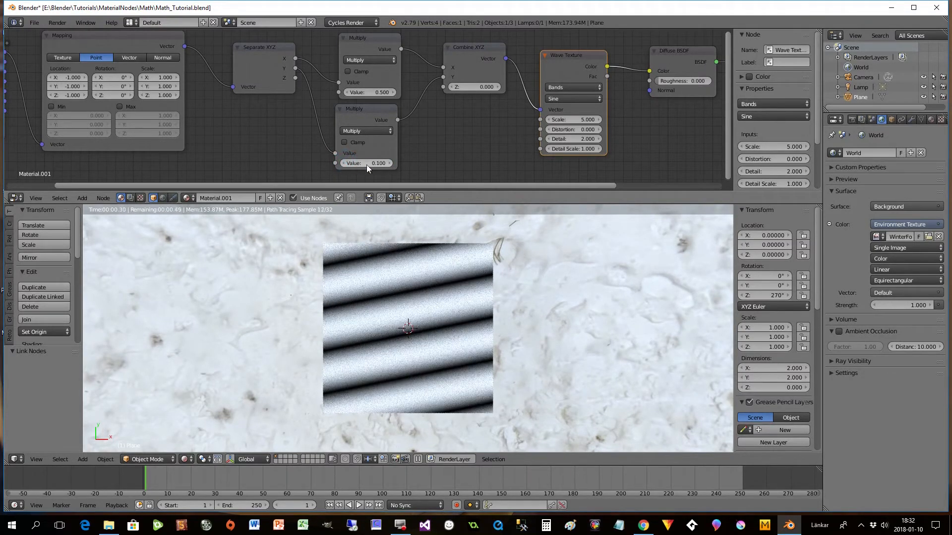
click(390, 163)
click(390, 163)
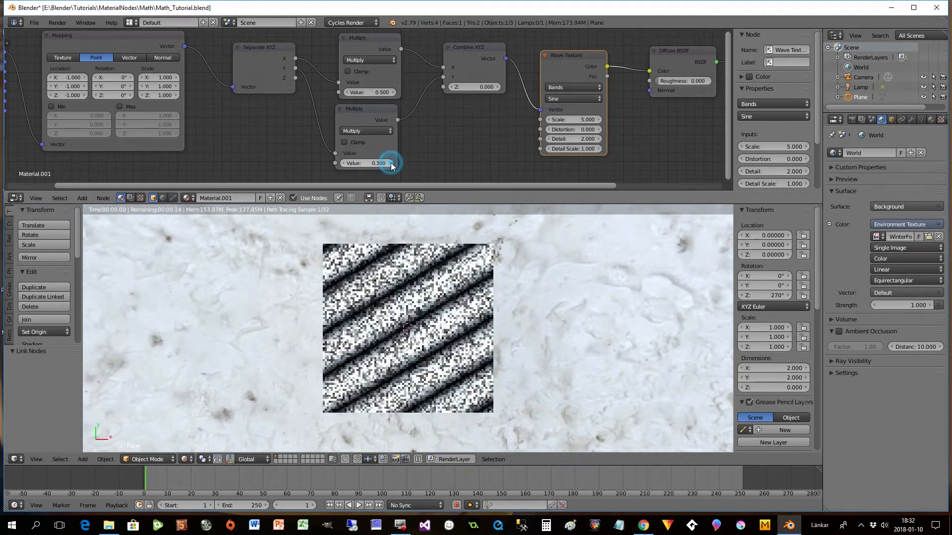
click(391, 163)
click(390, 163)
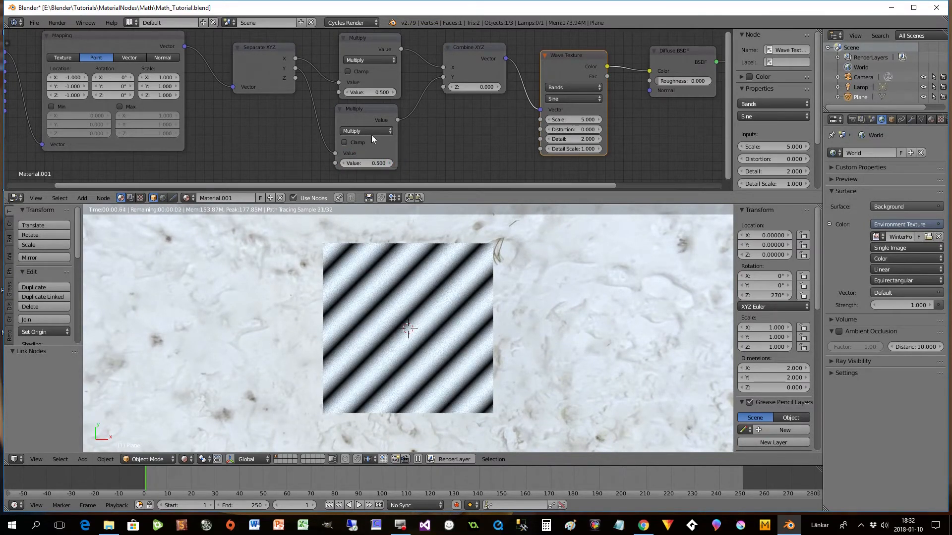
- Align the Multiply nodes and square both axes by also wiring X and Y into the second inputs of their respective Multiply nodes
drag(365, 108, 370, 108)
drag(365, 49, 372, 50)
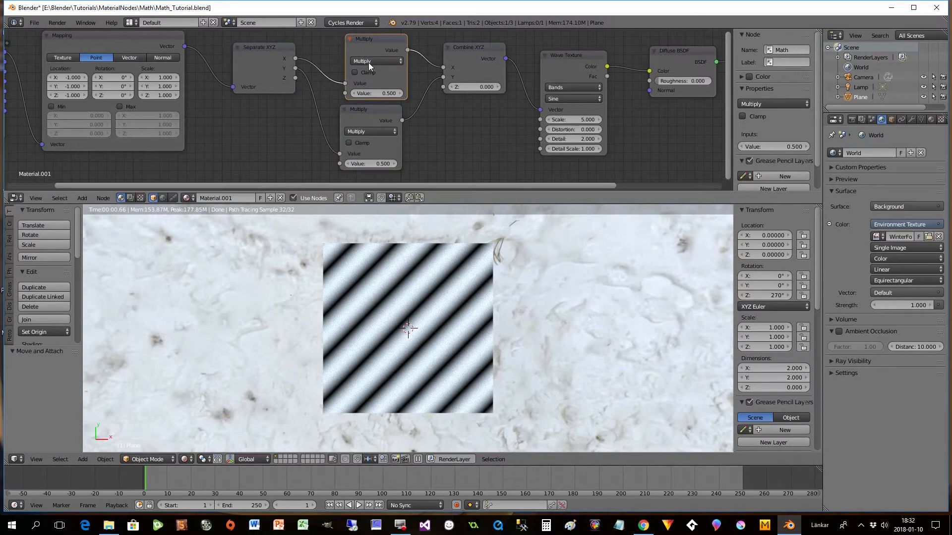
drag(372, 108, 374, 110)
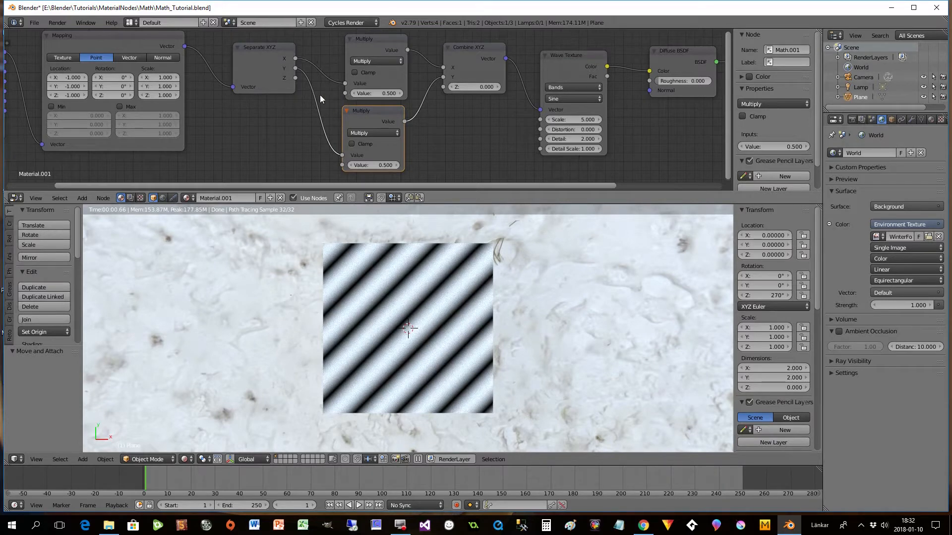
drag(295, 59, 344, 93)
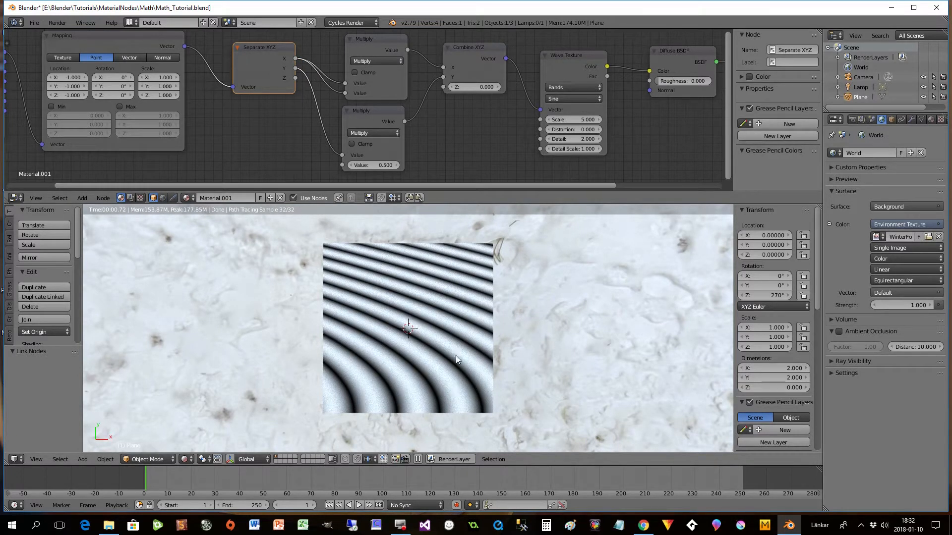
drag(296, 67, 341, 165)
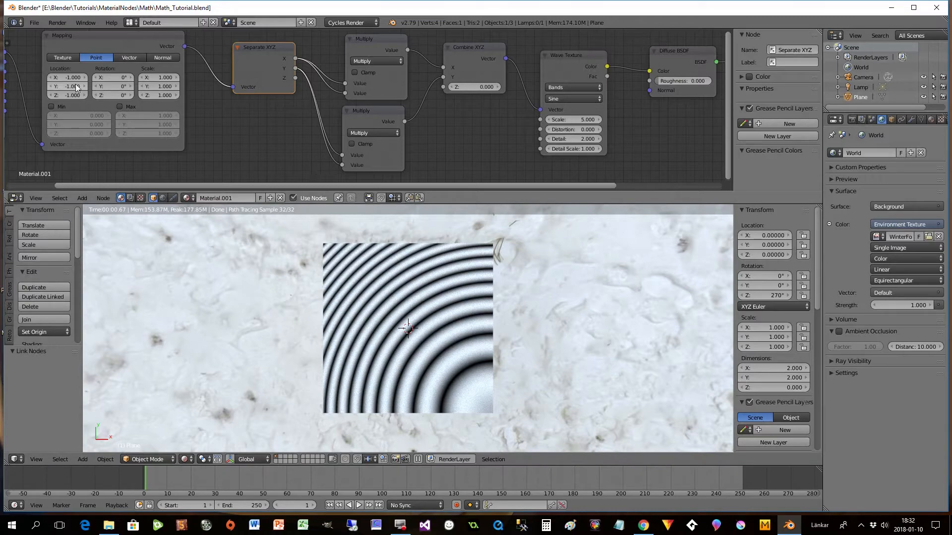
- Try a Mapping X location of -1.6 and settle on -0.5
click(50, 78)
click(49, 78)
click(50, 78)
click(49, 78)
click(50, 78)
click(50, 78)
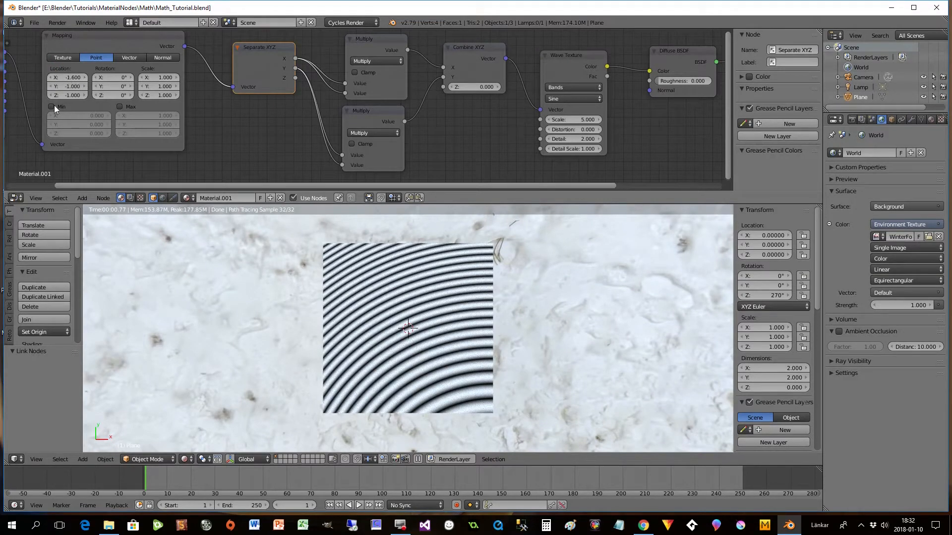
drag(74, 79, 81, 79)
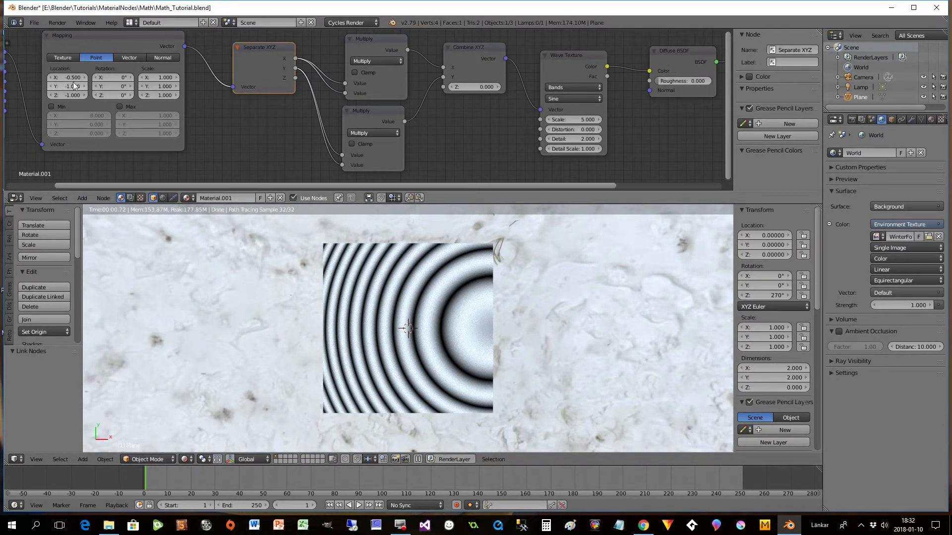
- Reposition the Mapping node and set its Y location to -0.5 so the circles centre vertically
drag(97, 47, 109, 52)
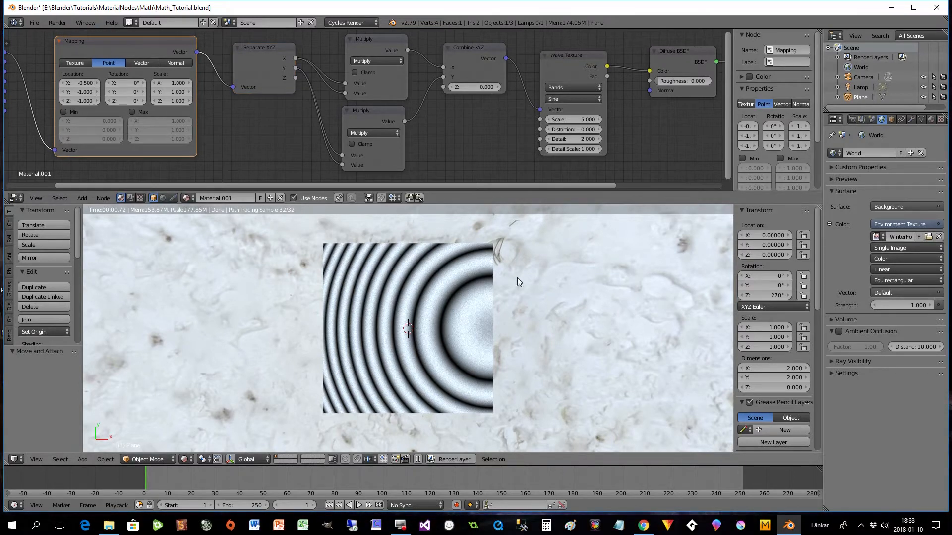
click(77, 93)
key(BackSpace)
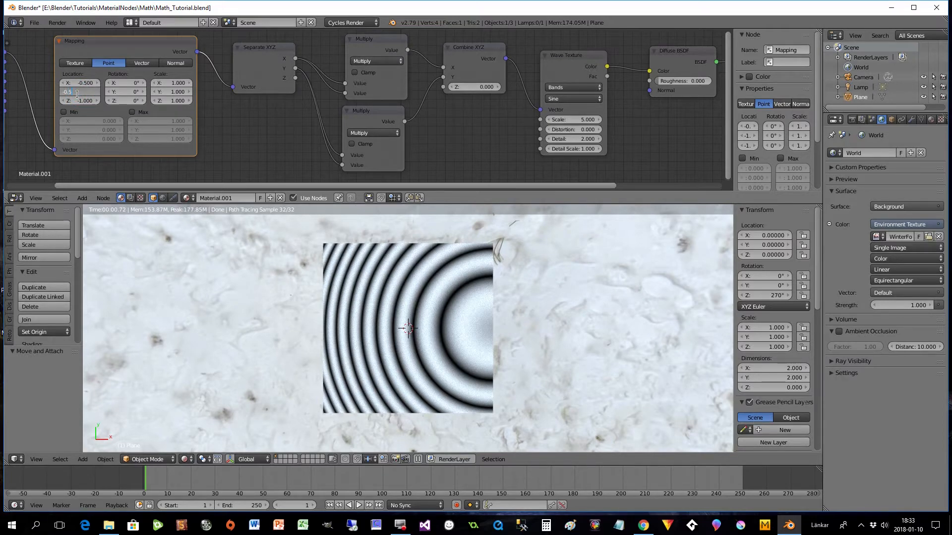
key(Return)
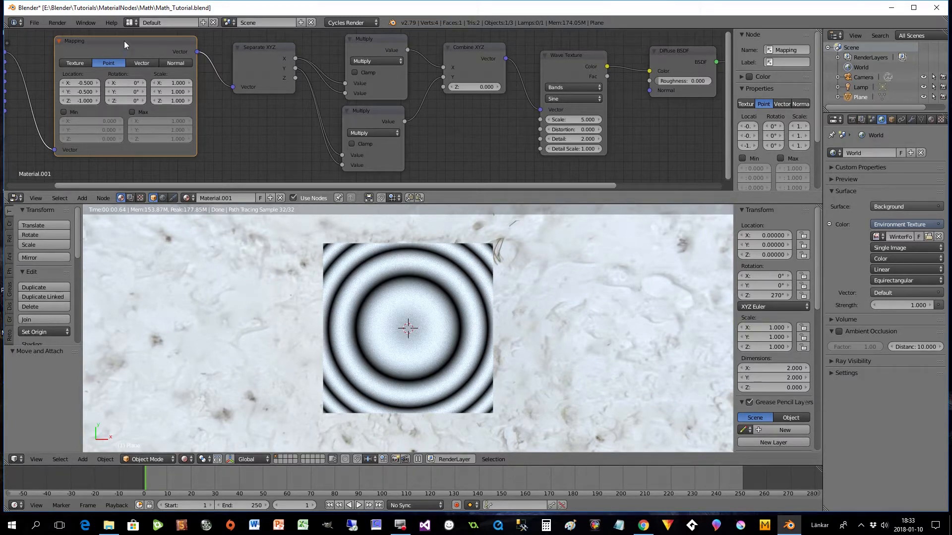
drag(124, 42, 121, 46)
drag(237, 184, 243, 185)
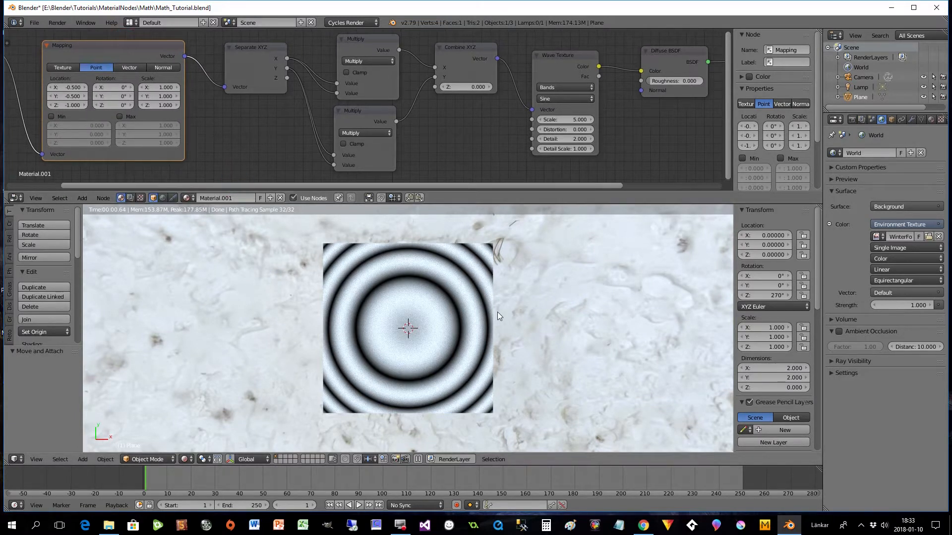
- Move the Separate XYZ node slightly closer to the Mapping node, leaving more space before the Multiply nodes
scroll(455, 316, down, 1)
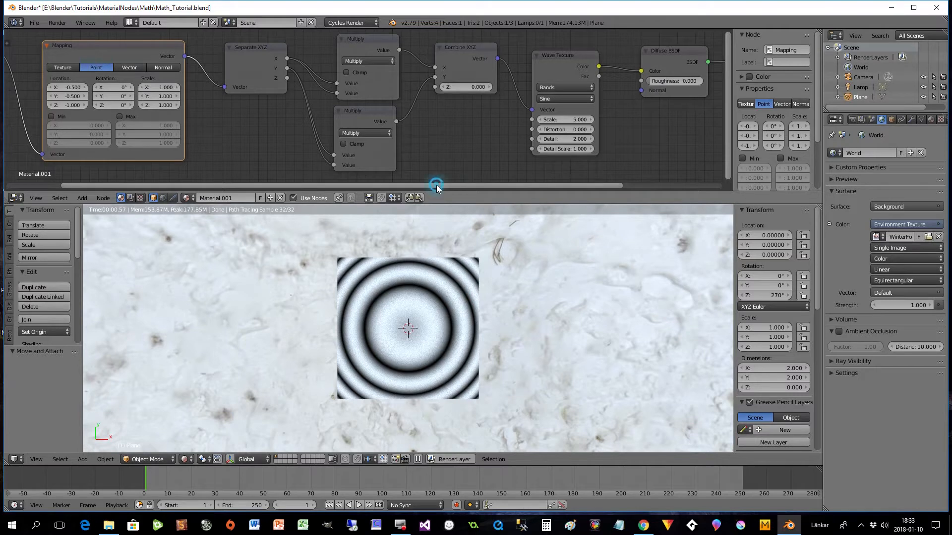
drag(436, 185, 430, 187)
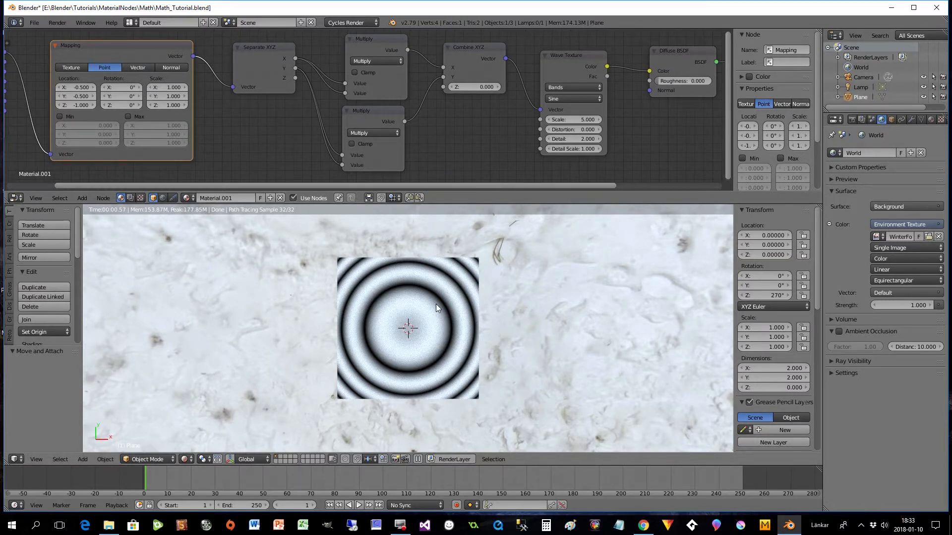
drag(278, 75, 269, 74)
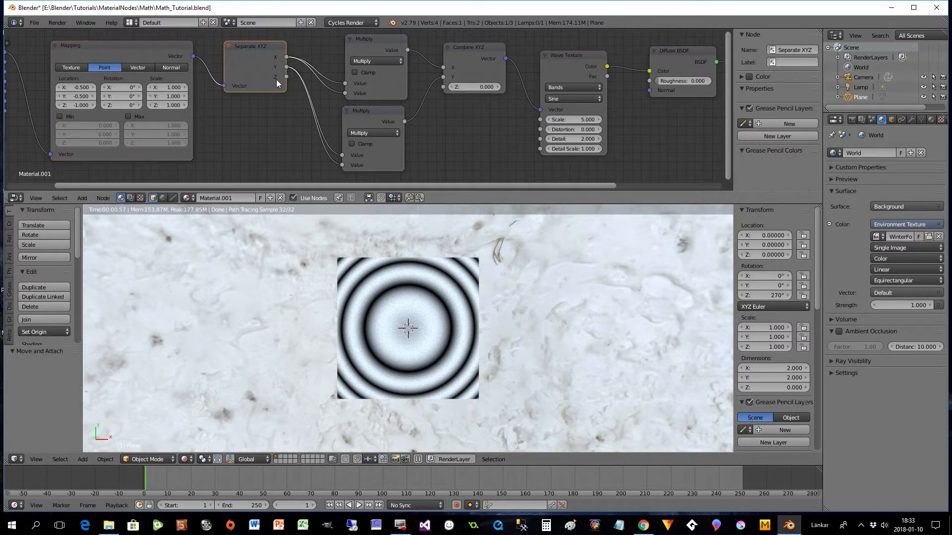
click(364, 112)
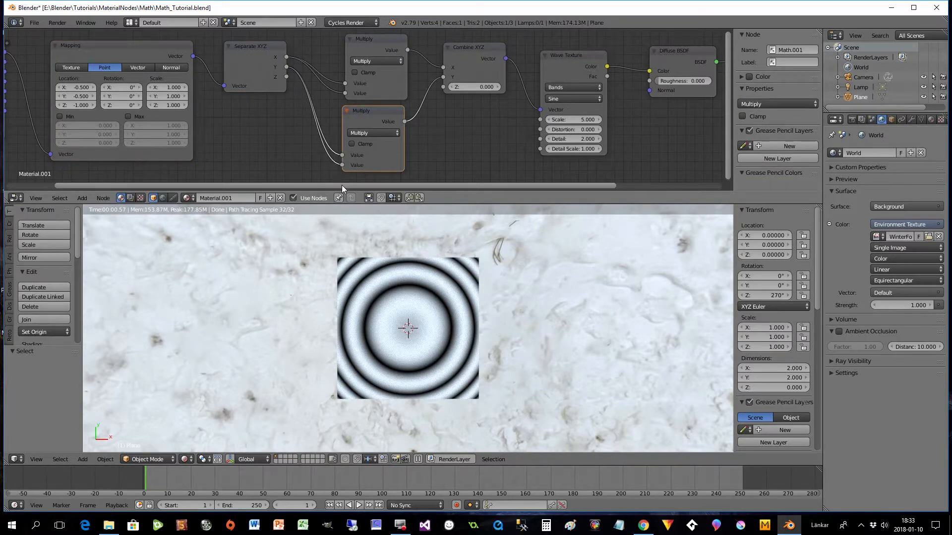
- Set the Mapping node's Z location to -0.5
drag(341, 186, 281, 183)
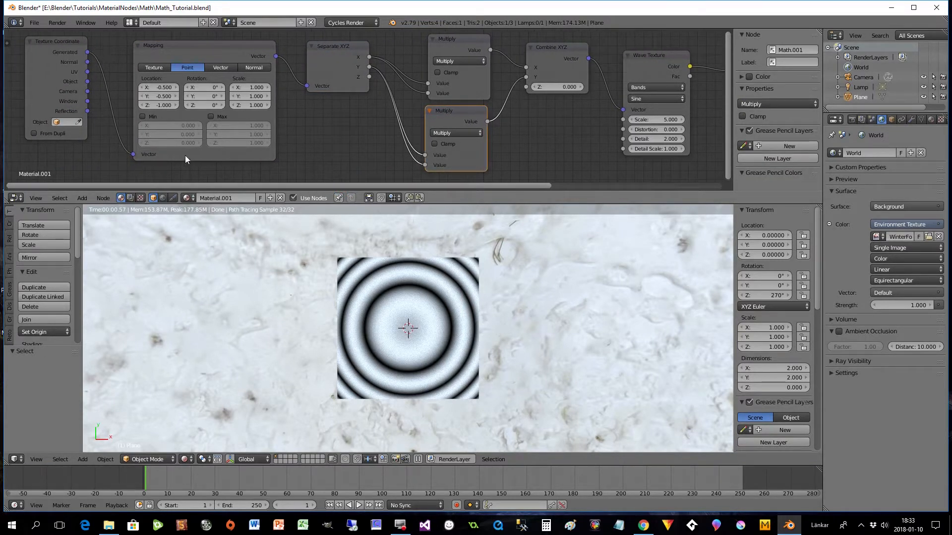
click(159, 106)
key(BackSpace)
text(-0.5)
key(Return)
- Detach and reconnect the lower Multiply output to the Combine XYZ Y input, and align the lower Multiply under the upper one
drag(439, 189, 552, 201)
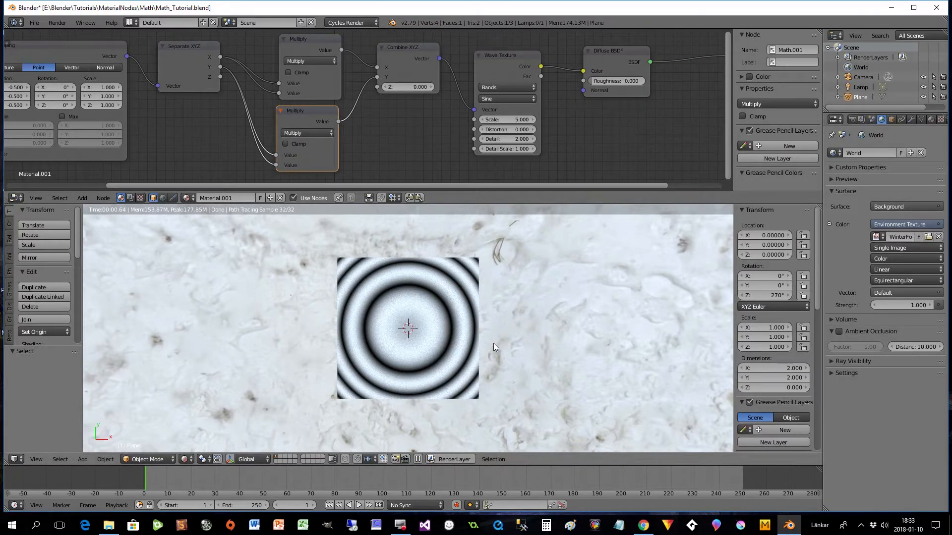
mouse_move(377, 77)
mouse_down()
mouse_move(377, 68)
mouse_move(365, 75)
mouse_move(373, 84)
mouse_move(379, 67)
mouse_up()
drag(341, 122, 376, 77)
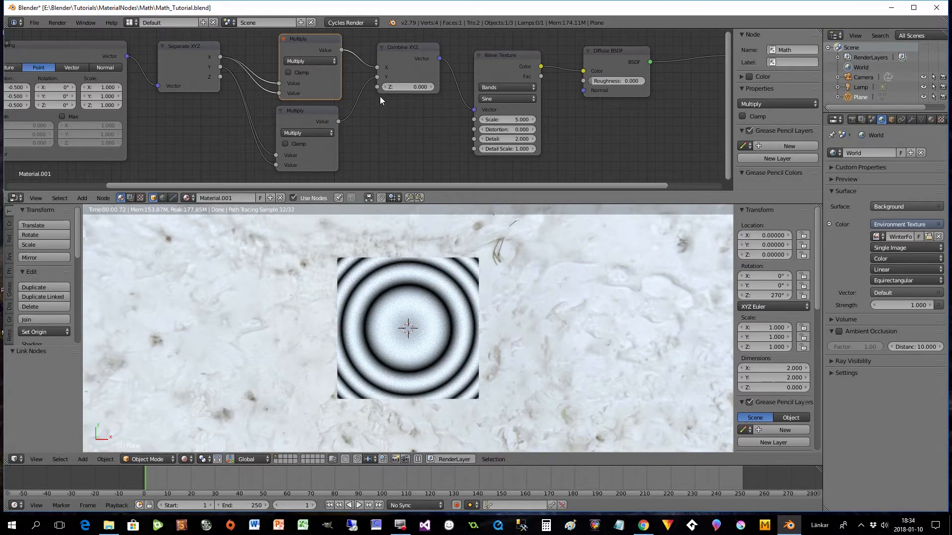
drag(305, 128, 308, 129)
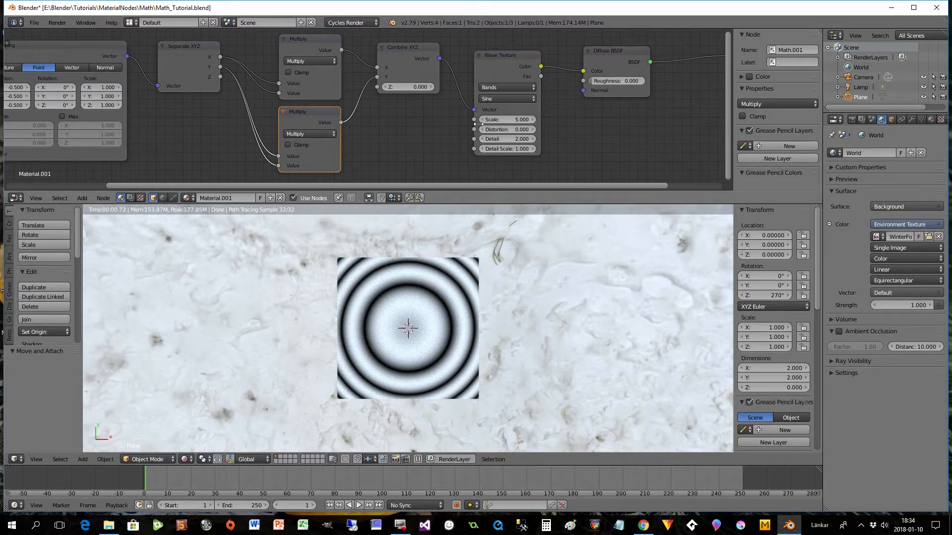
- Raise the Wave Texture scale to 6.1
click(532, 120)
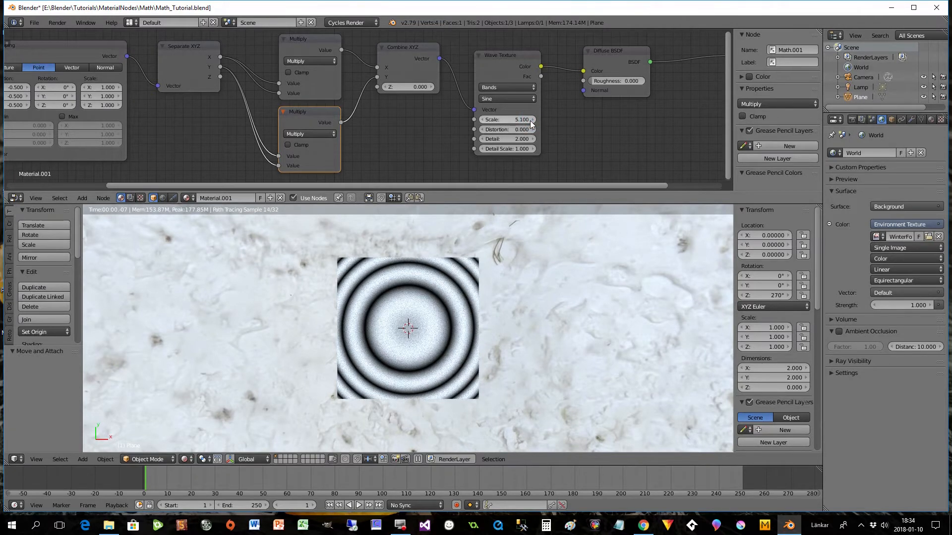
click(532, 120)
click(531, 120)
drag(512, 121, 533, 120)
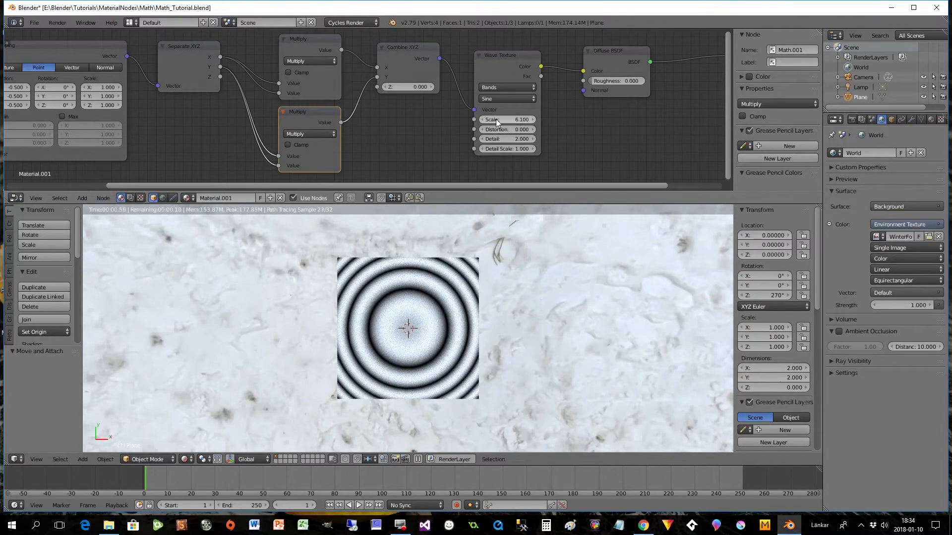
- Move the Material Output and Diffuse BSDF nodes away from the Wave Texture and add a ColorRamp node between them
drag(504, 185, 617, 211)
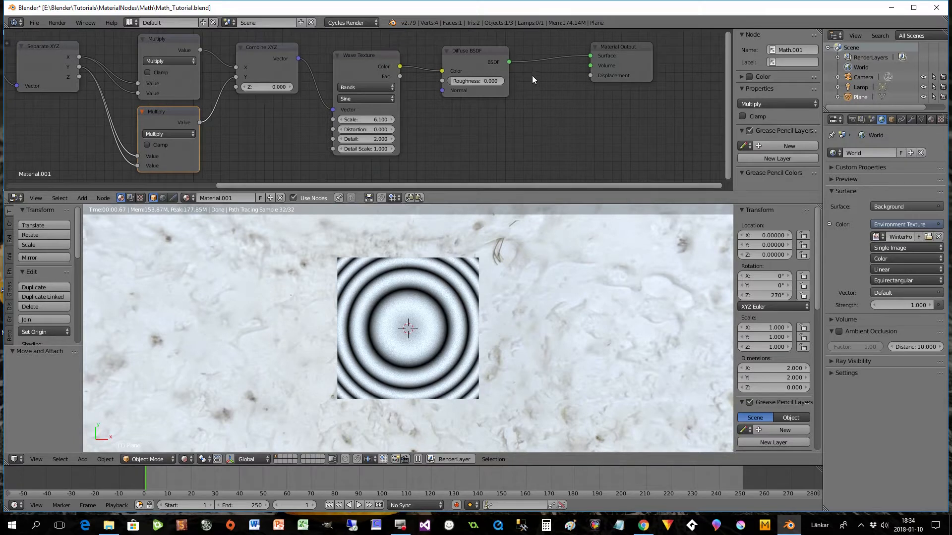
drag(619, 52, 644, 57)
drag(481, 55, 527, 53)
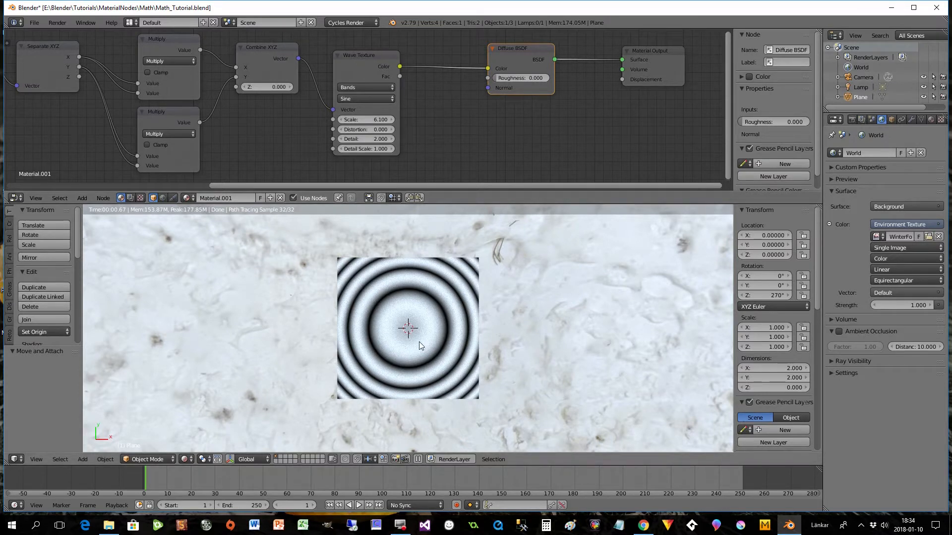
key(shift+a)
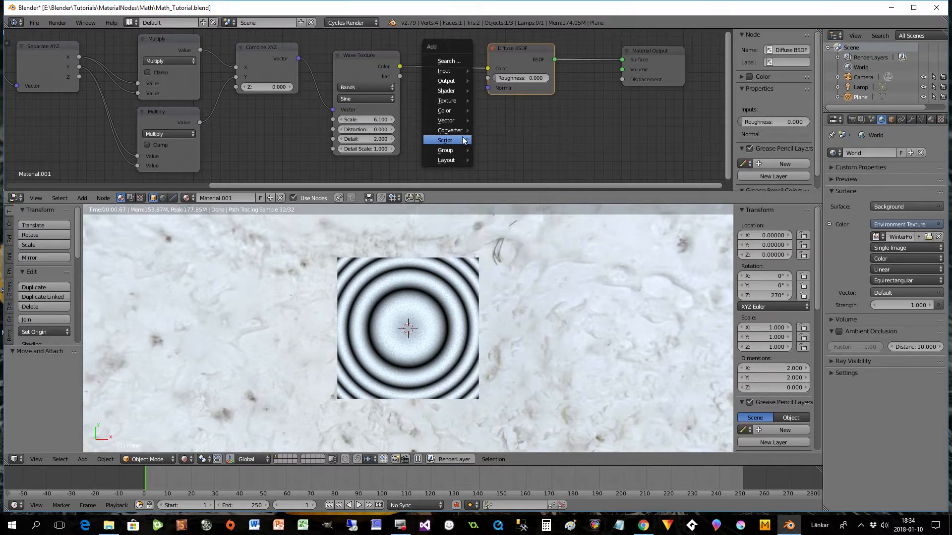
mouse_move(453, 129)
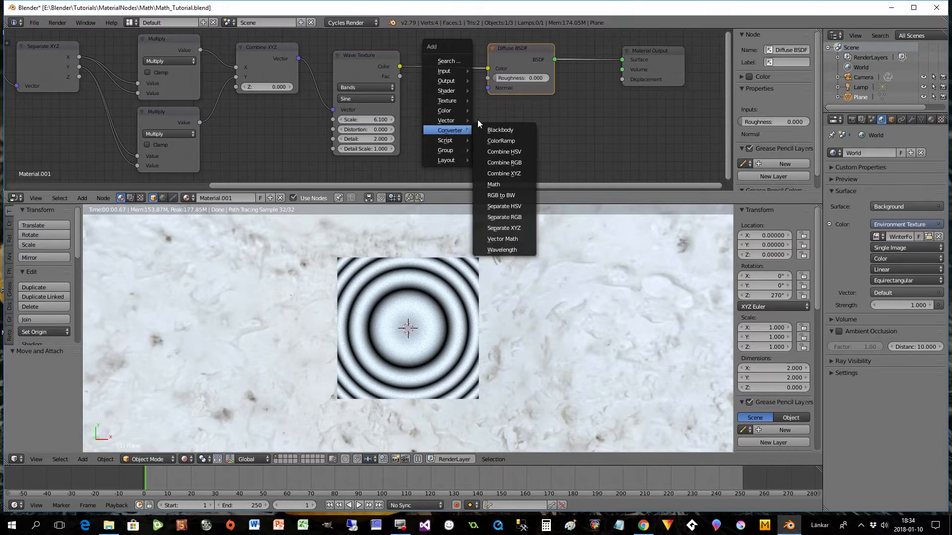
click(500, 141)
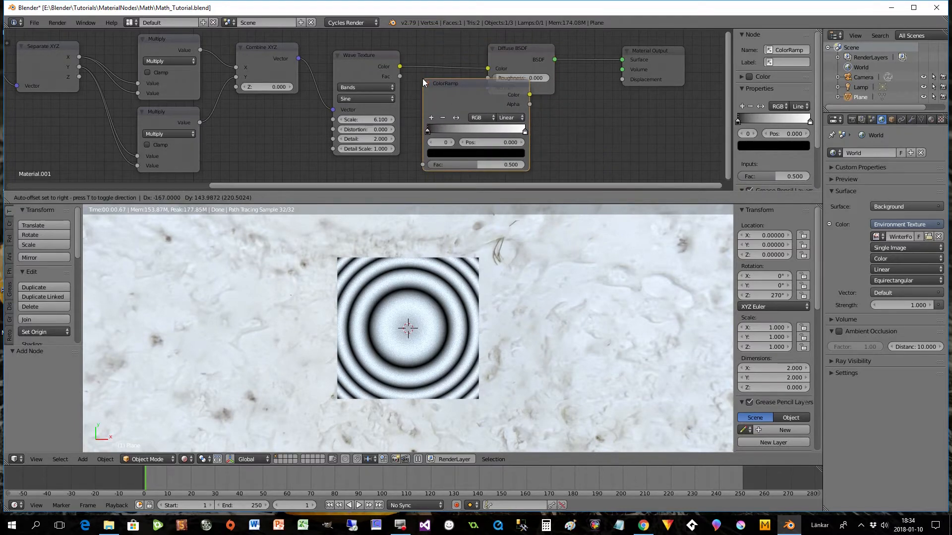
click(419, 85)
- Wire the Wave Texture Fac through the ColorRamp into the Diffuse BSDF Color input, spacing the nodes to fit
drag(486, 68, 428, 66)
drag(531, 50, 578, 53)
drag(485, 90, 476, 47)
drag(400, 76, 418, 124)
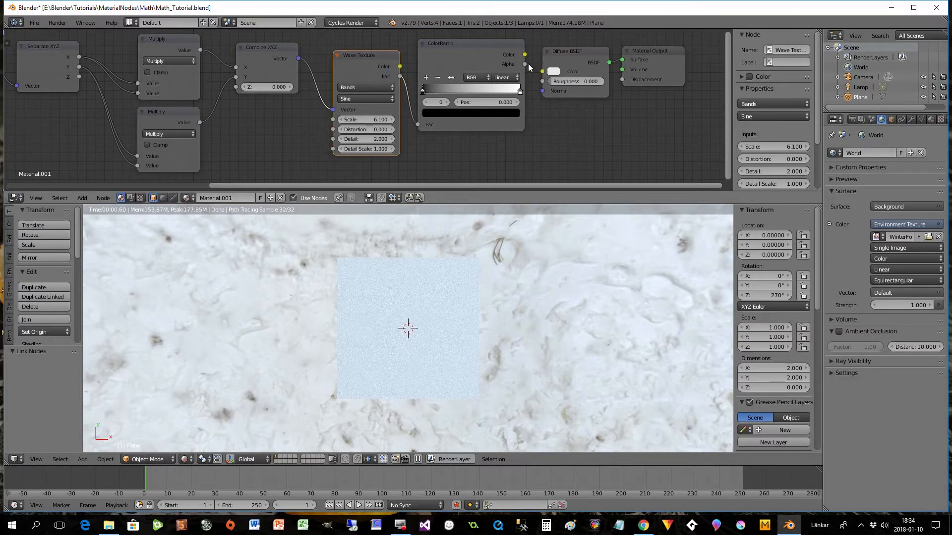
drag(525, 55, 543, 71)
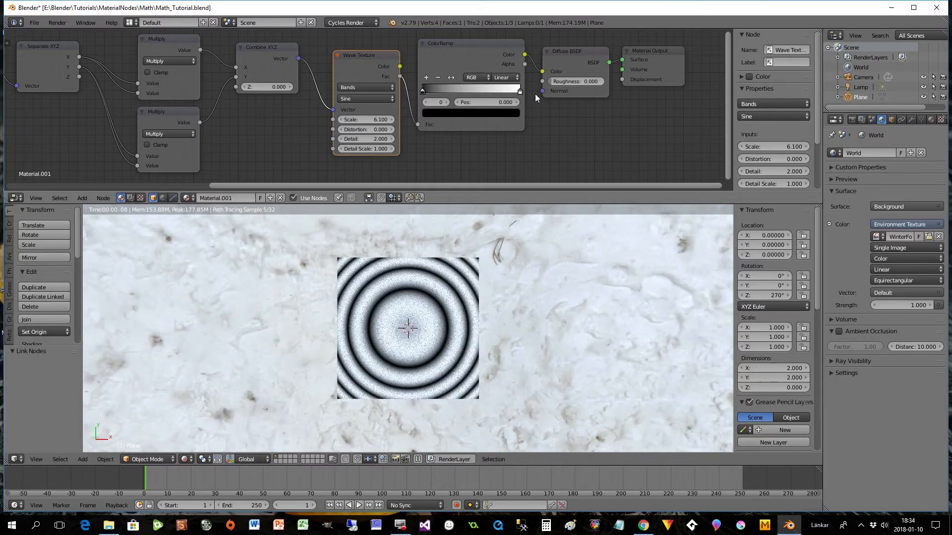
- Try moving the ColorRamp's black and white stops inward, with the white stop at 0.941, and return both to the ends
click(423, 93)
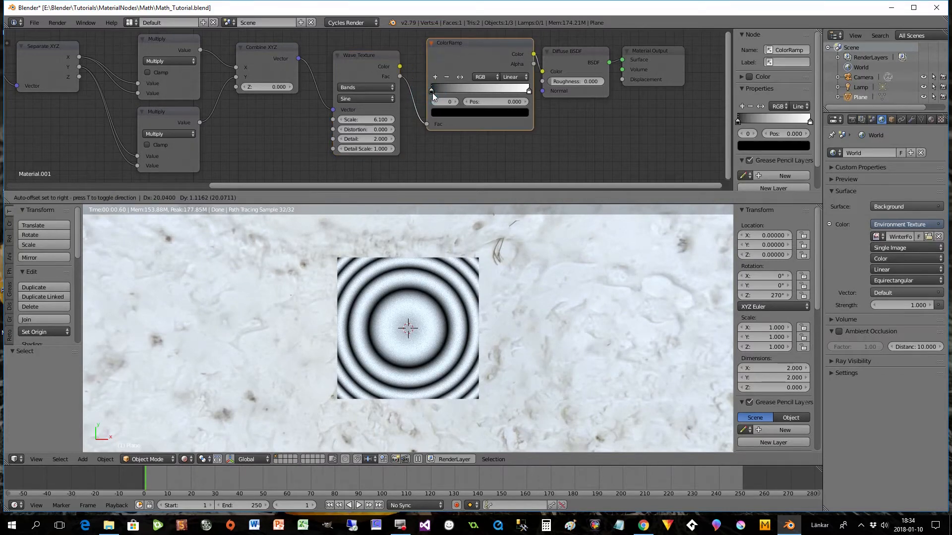
drag(427, 91, 449, 90)
mouse_move(521, 92)
mouse_down()
mouse_move(498, 90)
mouse_move(523, 93)
mouse_up()
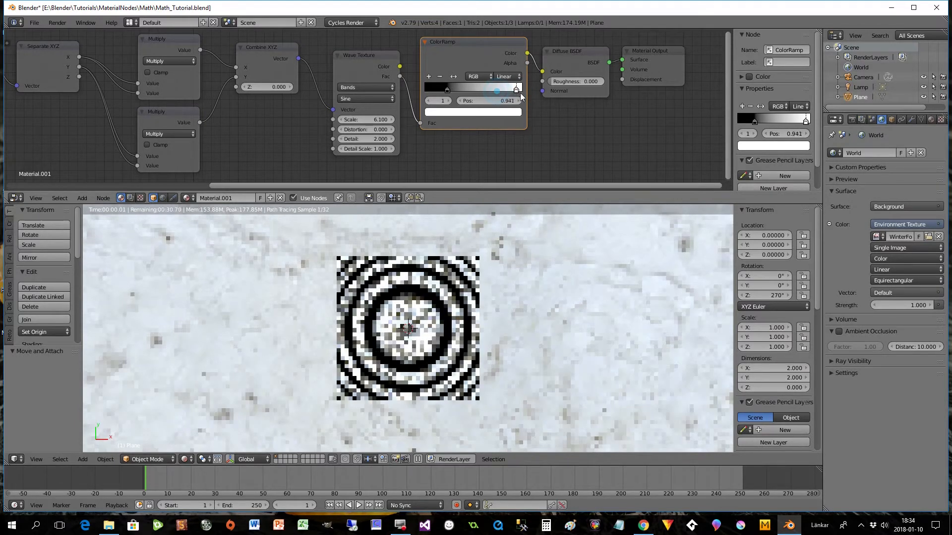
drag(445, 94, 422, 90)
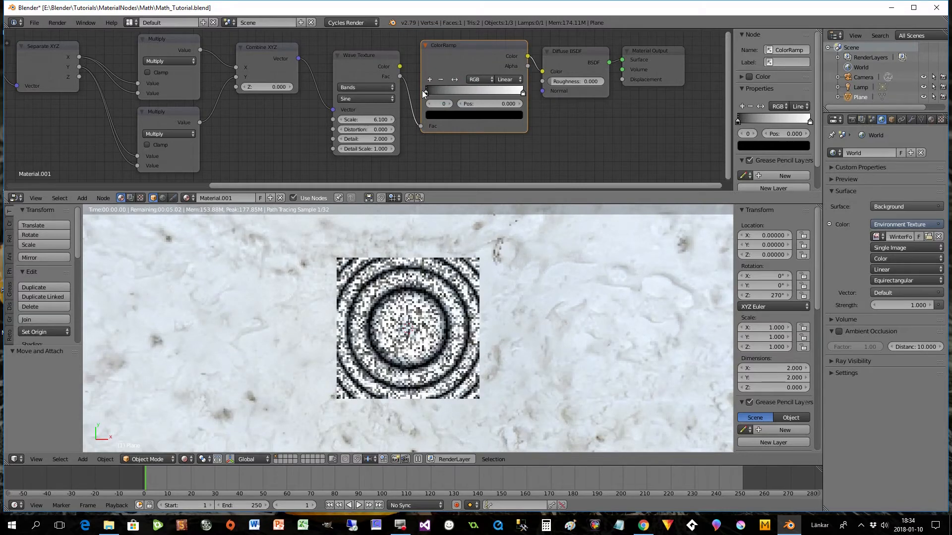
- Colour the ColorRamp's black stop dark red (R 0.192, G 0.020, B 0.030) and its white stop golden yellow
click(431, 116)
drag(501, 187, 466, 179)
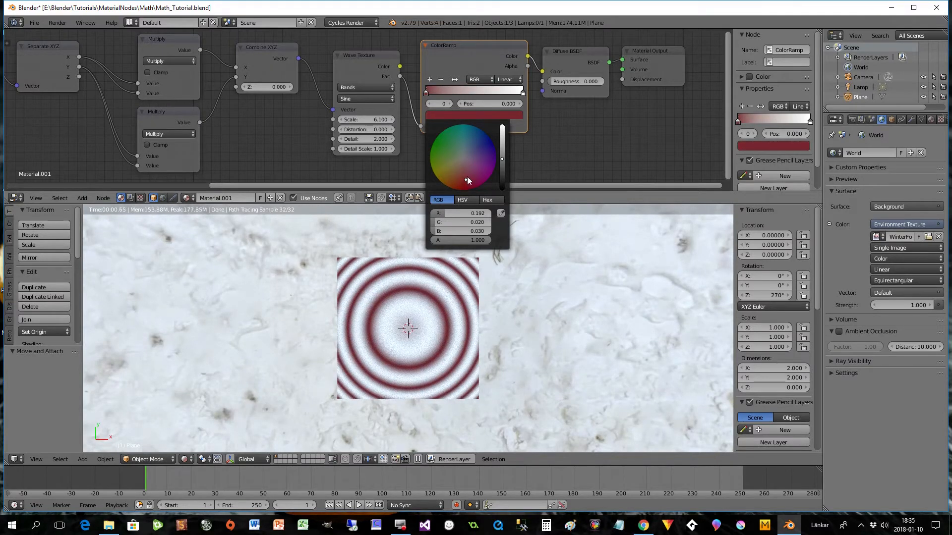
click(522, 93)
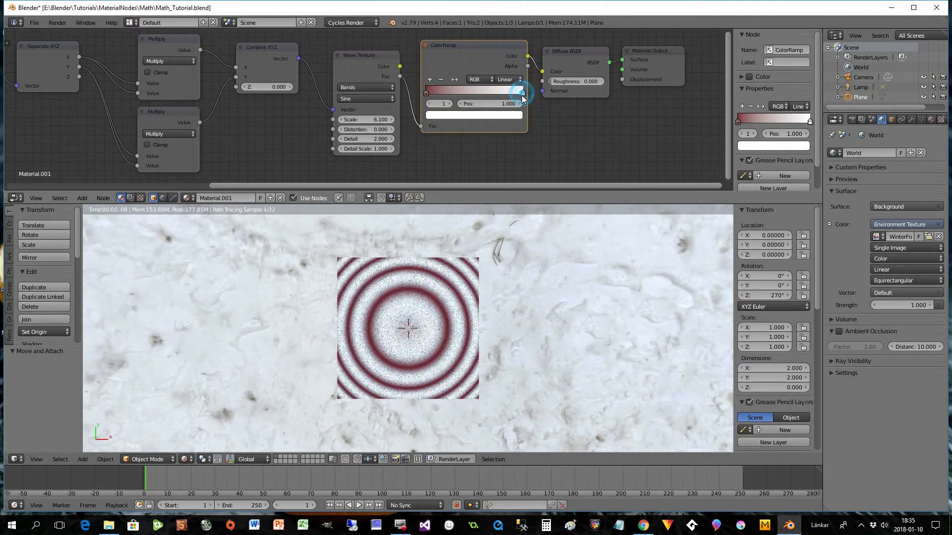
click(507, 115)
click(459, 165)
drag(459, 165, 450, 173)
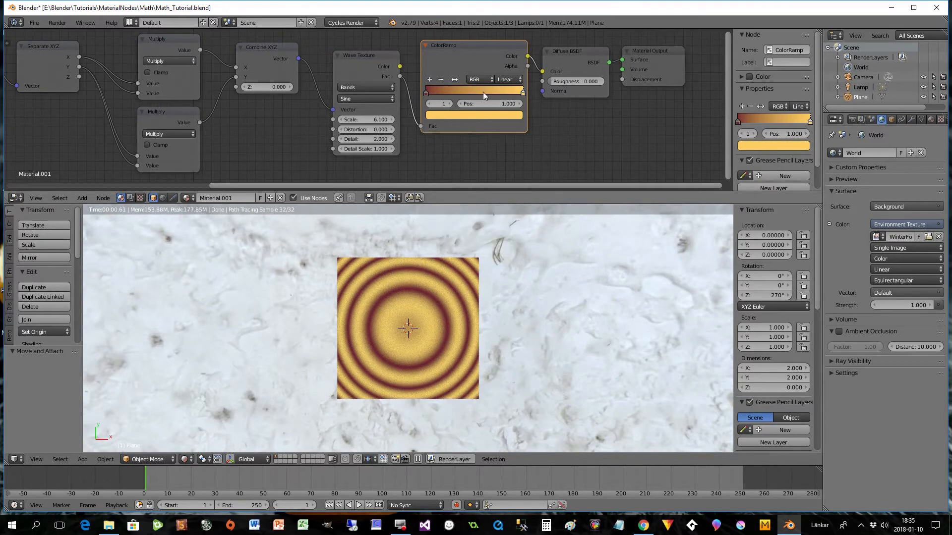
- Try Ease interpolation on the ColorRamp and switch it to Cardinal
click(504, 81)
click(504, 90)
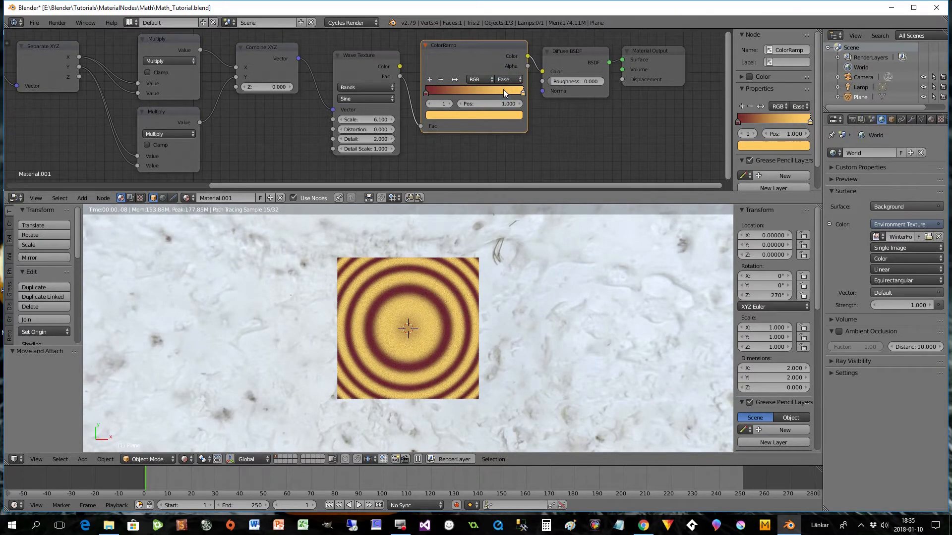
click(505, 80)
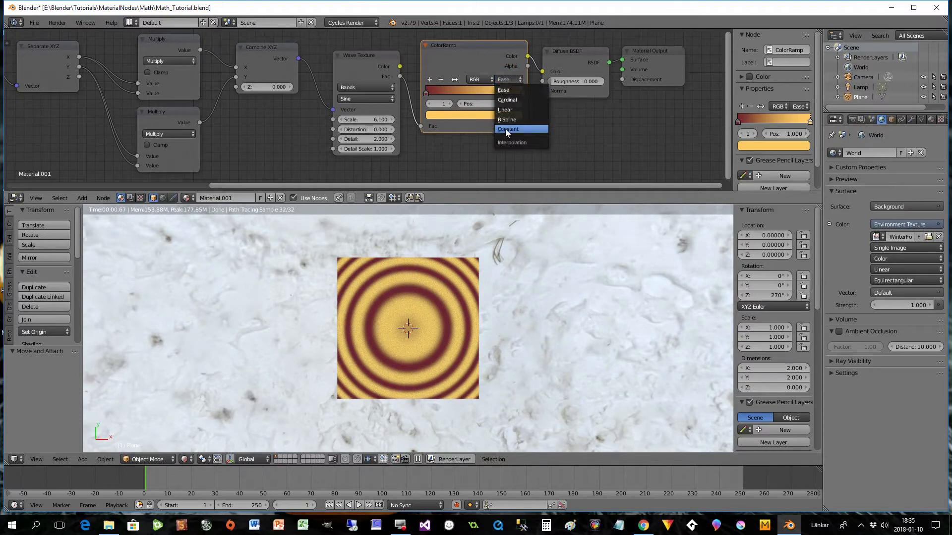
click(505, 100)
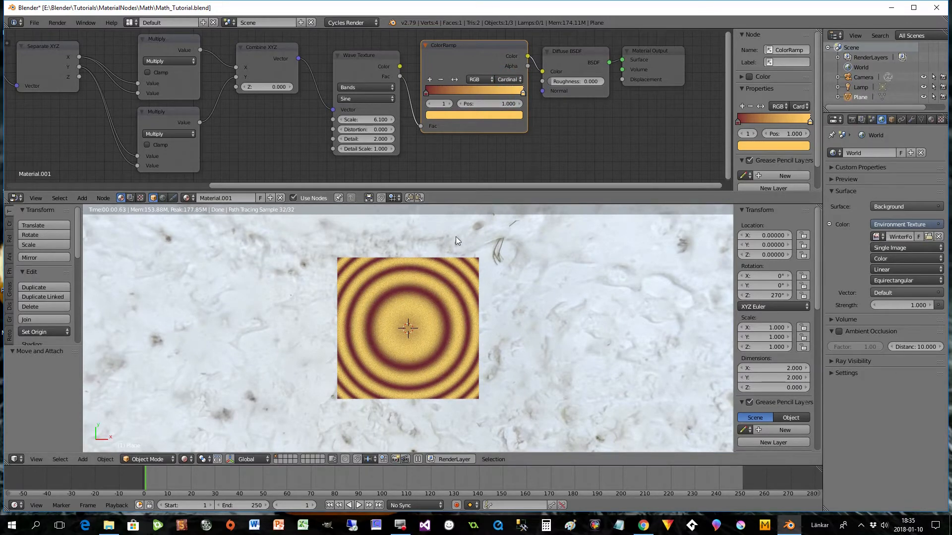
- Shift the ColorRamp's dark red stop inward and add a middle stop at 0.5 coloured bright green (R 0.251, G 0.596, B 0.012)
drag(430, 93, 474, 94)
click(429, 80)
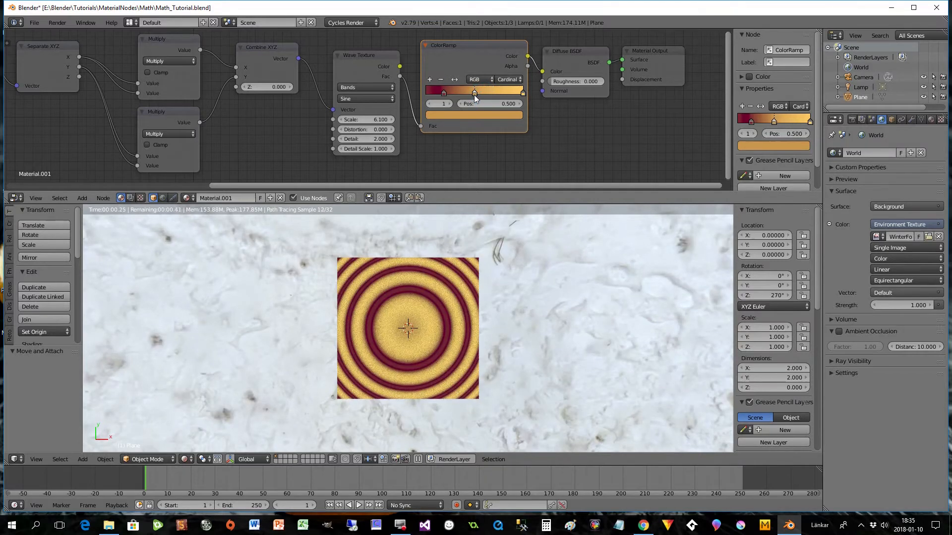
click(477, 116)
mouse_move(474, 162)
mouse_down()
mouse_move(480, 144)
mouse_move(473, 157)
mouse_move(463, 137)
mouse_move(434, 161)
mouse_up()
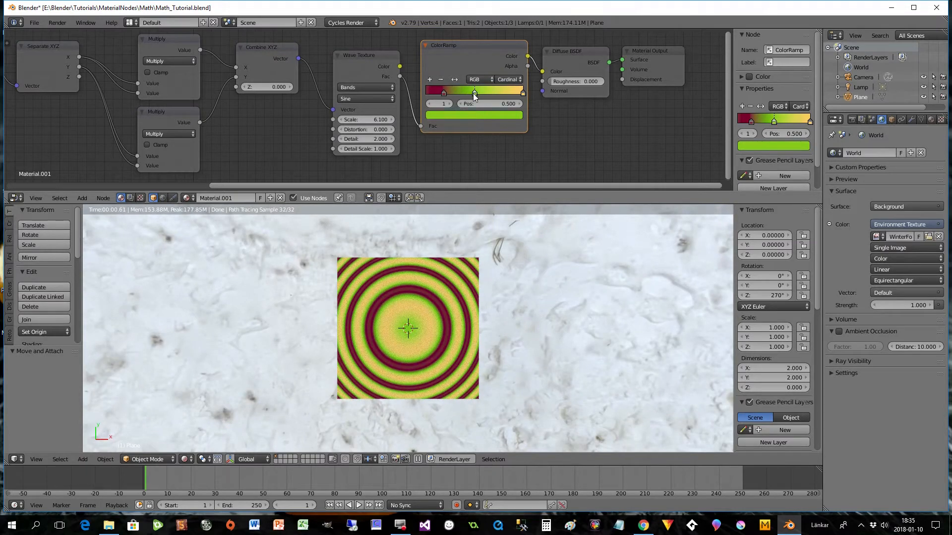
- Darken the ColorRamp's middle stop and change its colour from green to dark red
click(468, 117)
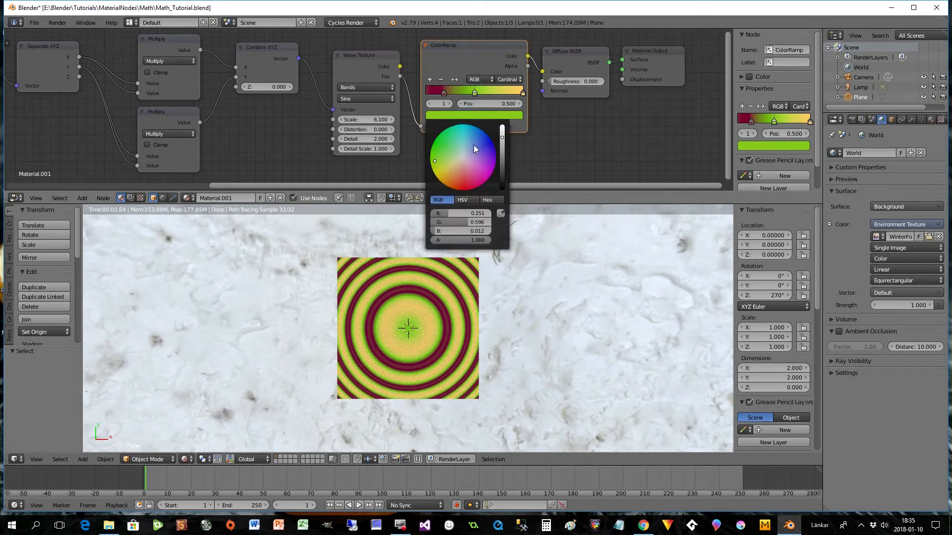
drag(501, 138, 502, 162)
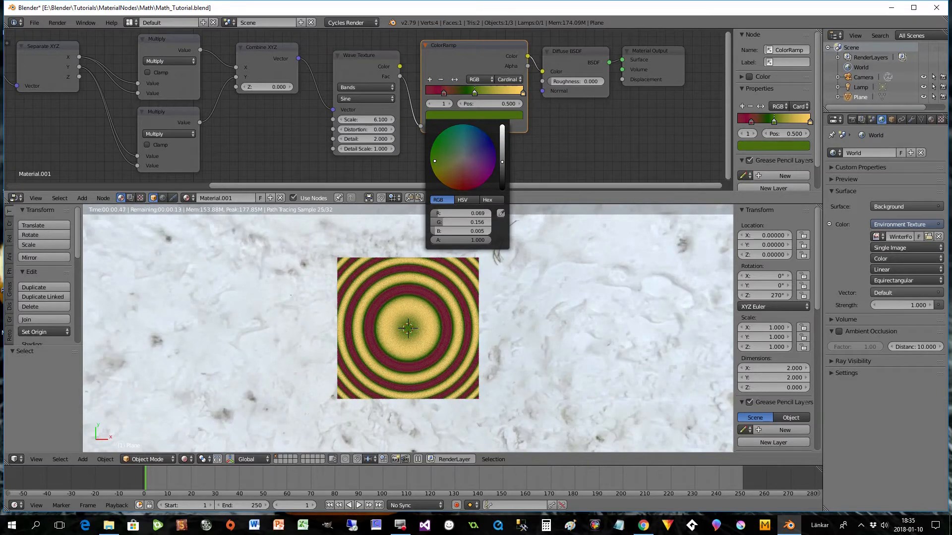
drag(430, 162, 400, 201)
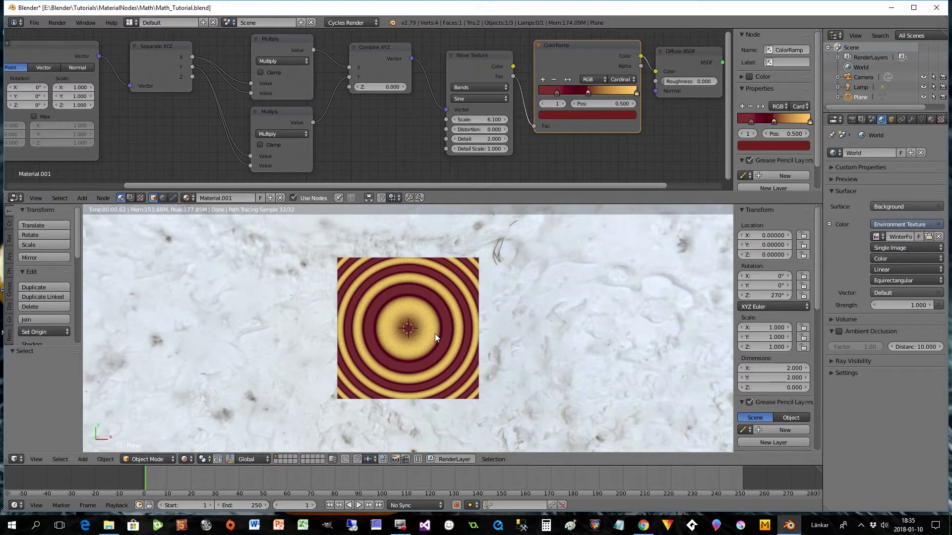
drag(404, 186, 506, 184)
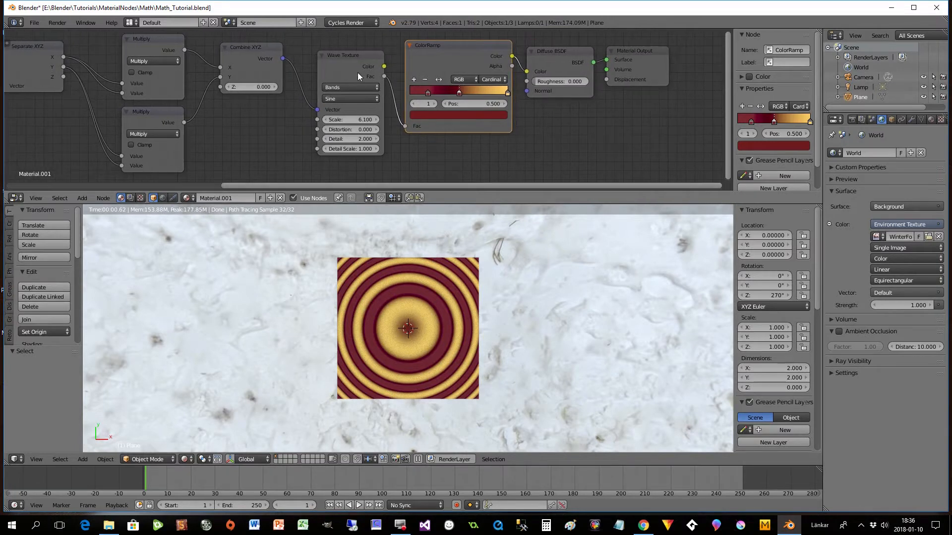
- Delete the Wave Texture node between the Combine XYZ node and the ColorRamp
drag(425, 185, 293, 187)
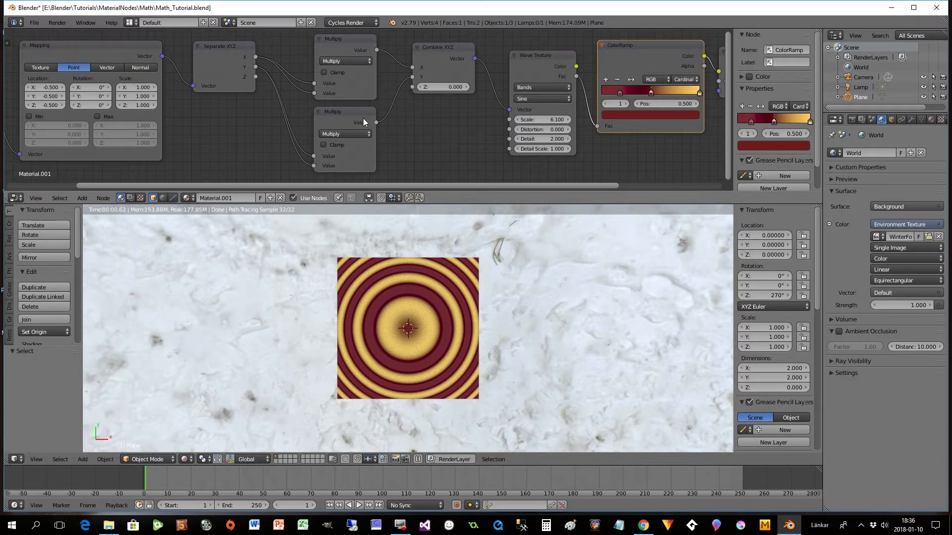
click(526, 60)
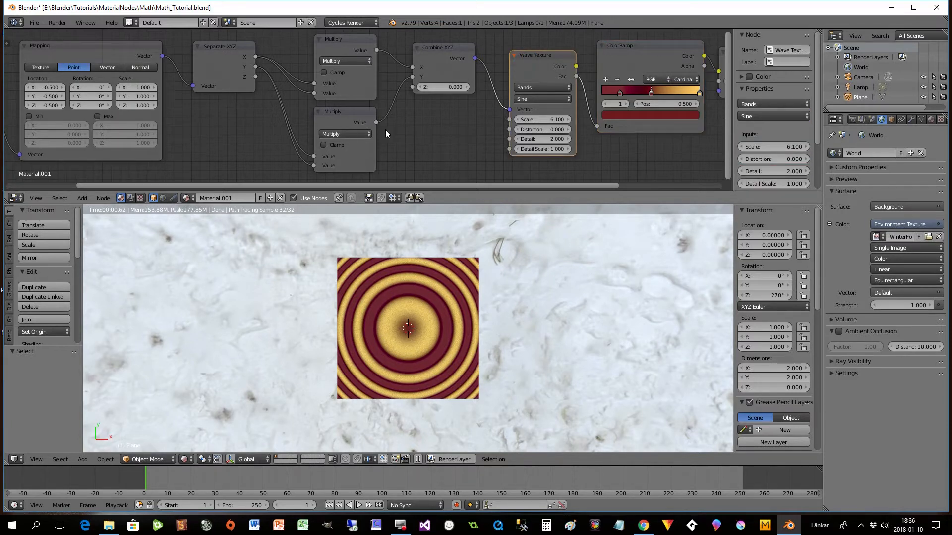
key(x)
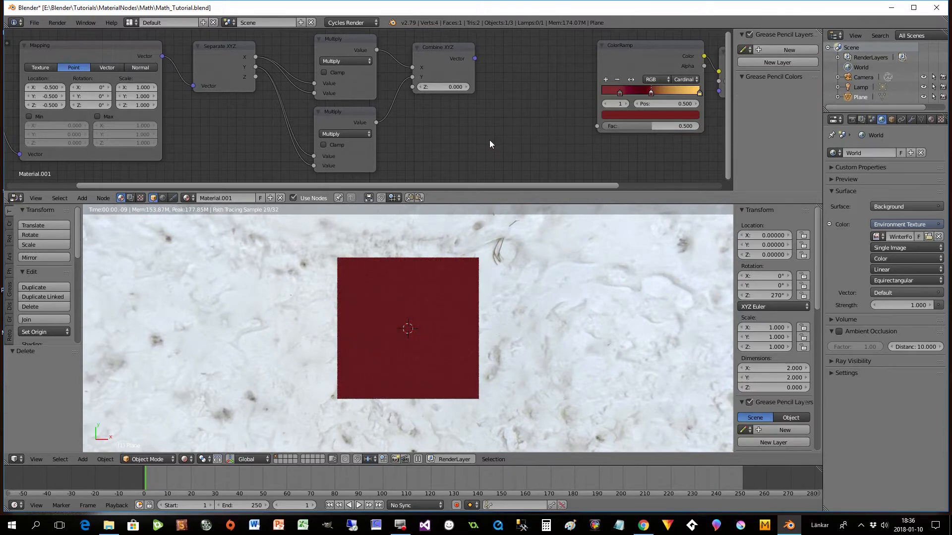
- Add a Checker Texture, feed it the Combine XYZ vector and link its Fac output to the ColorRamp's Fac
key(shift+a)
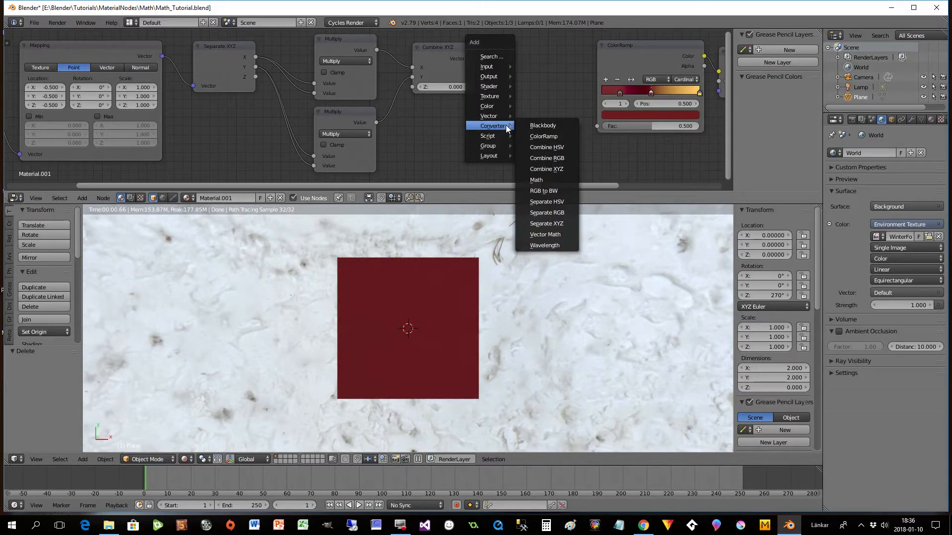
mouse_move(486, 98)
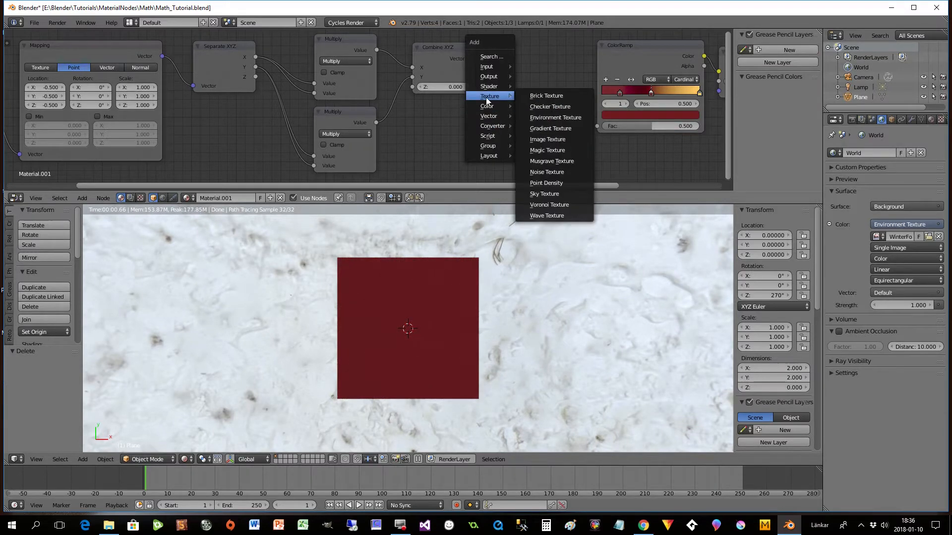
click(536, 106)
click(498, 53)
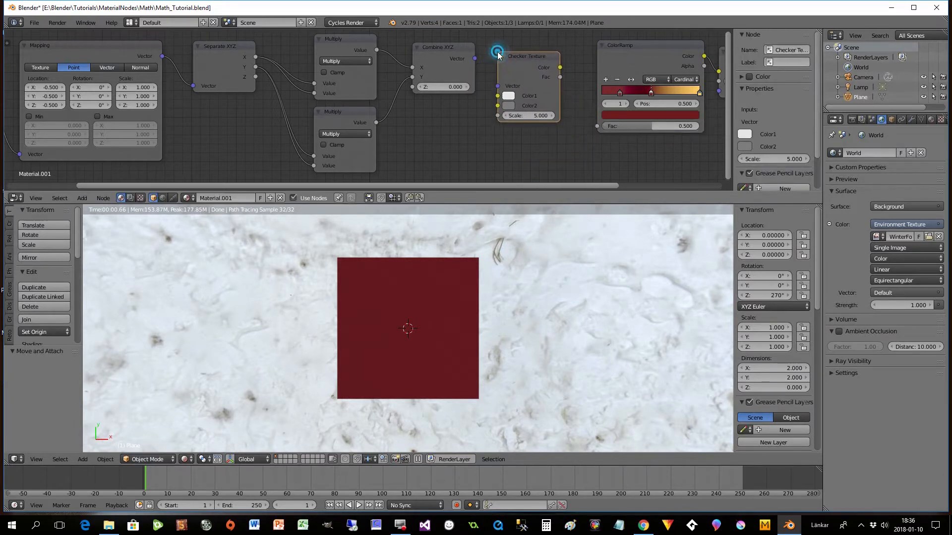
drag(475, 59, 498, 85)
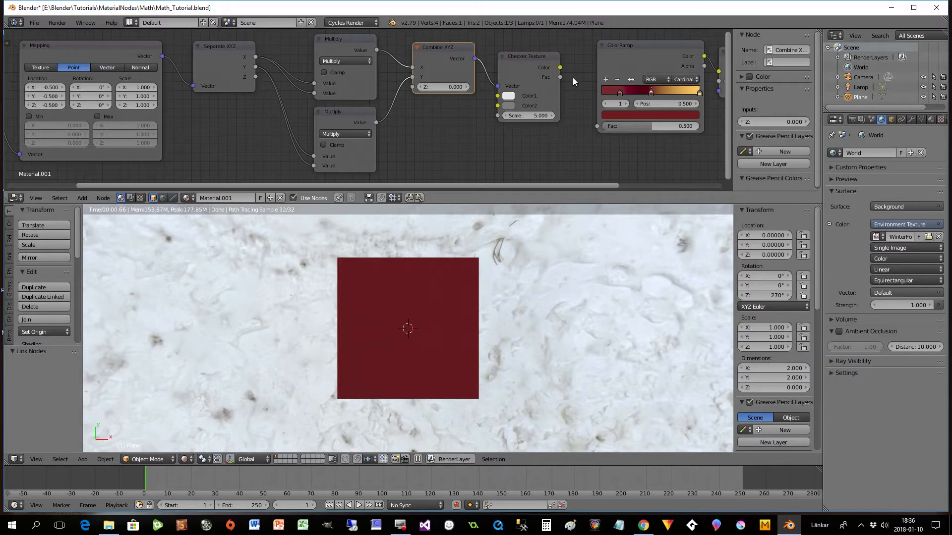
drag(560, 77, 593, 126)
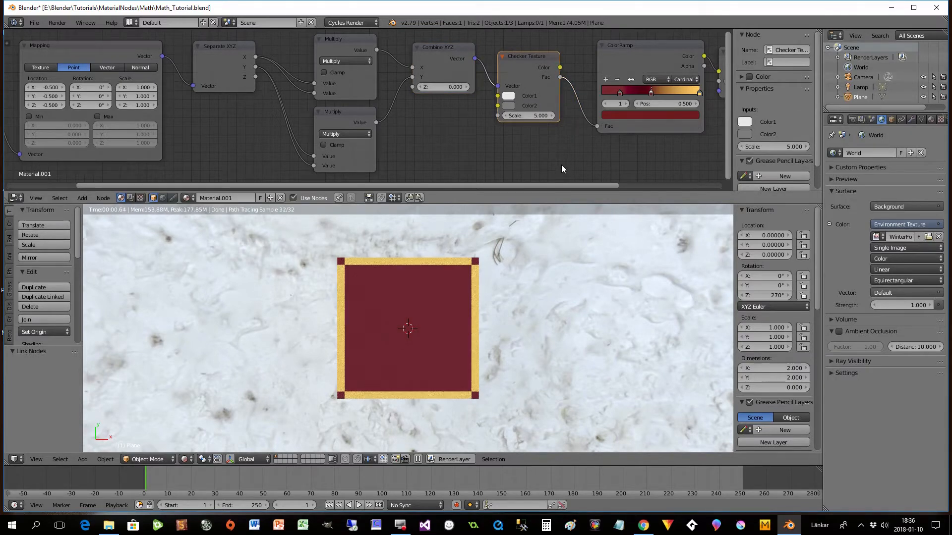
- Raise the Checker Texture's scale to 20.4
drag(572, 186, 612, 194)
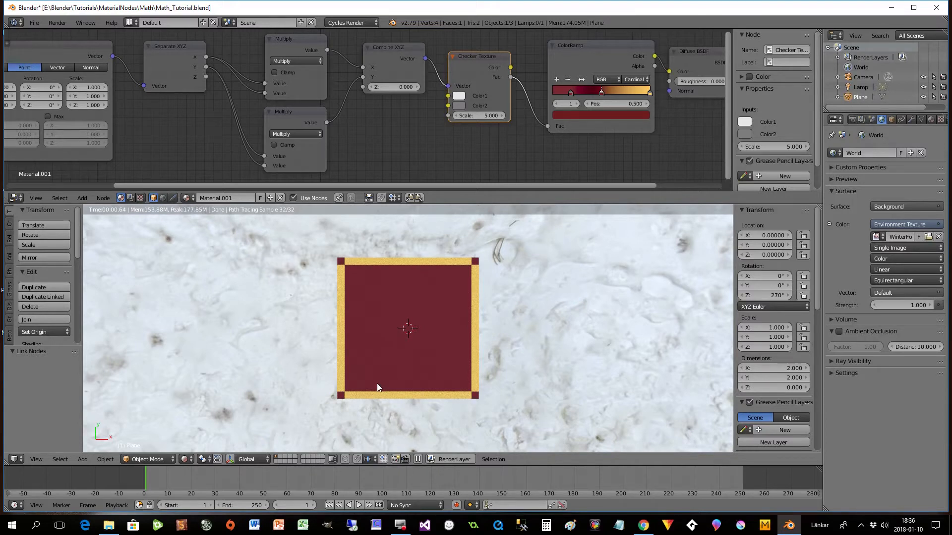
drag(468, 117, 498, 117)
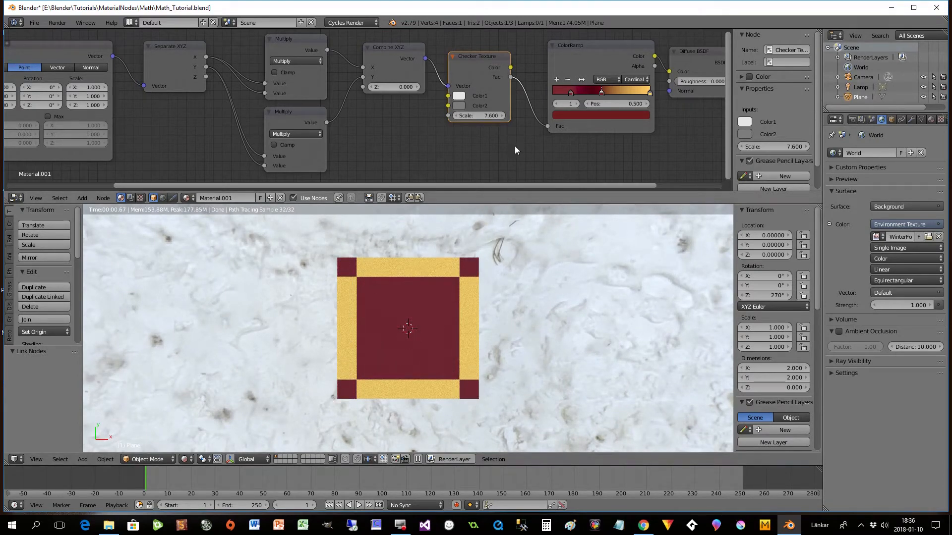
mouse_move(481, 117)
mouse_down()
mouse_move(631, 117)
mouse_move(468, 125)
mouse_up()
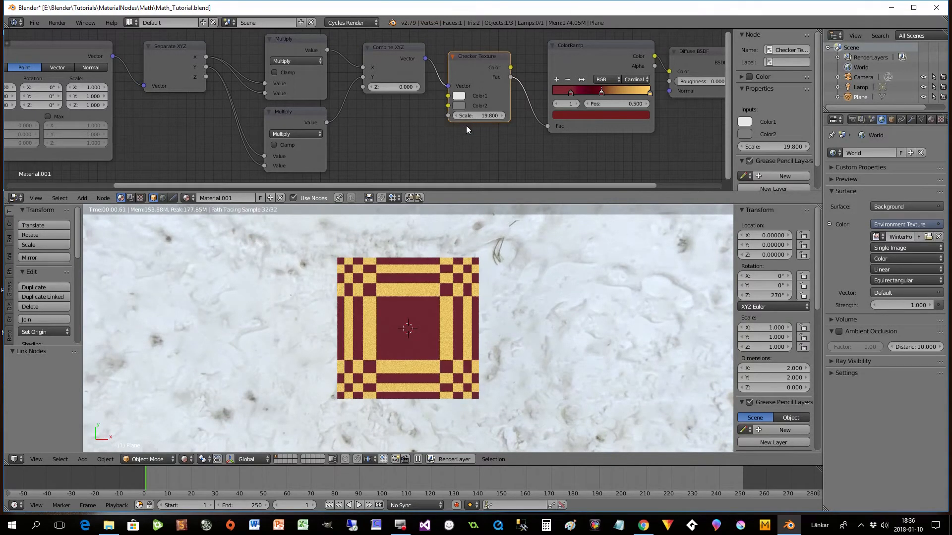
click(502, 115)
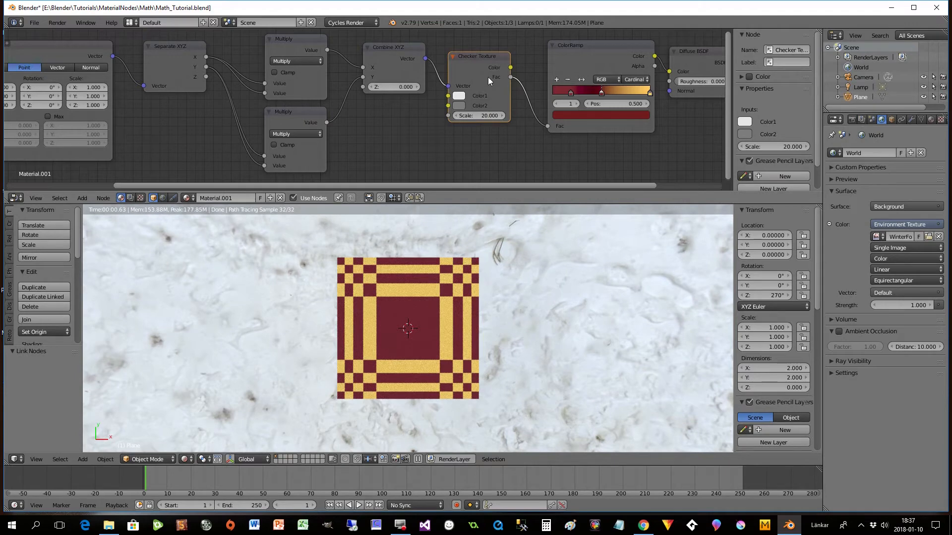
click(502, 116)
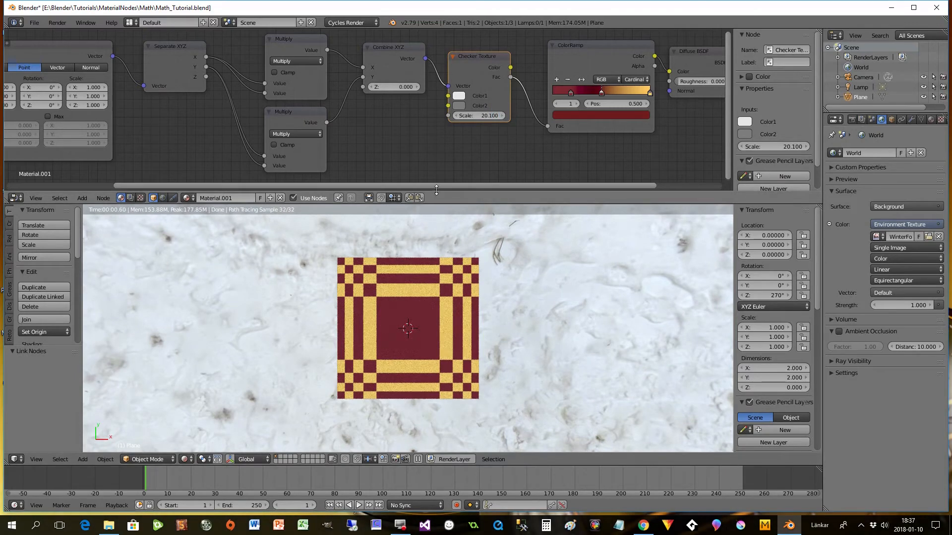
drag(443, 188, 432, 186)
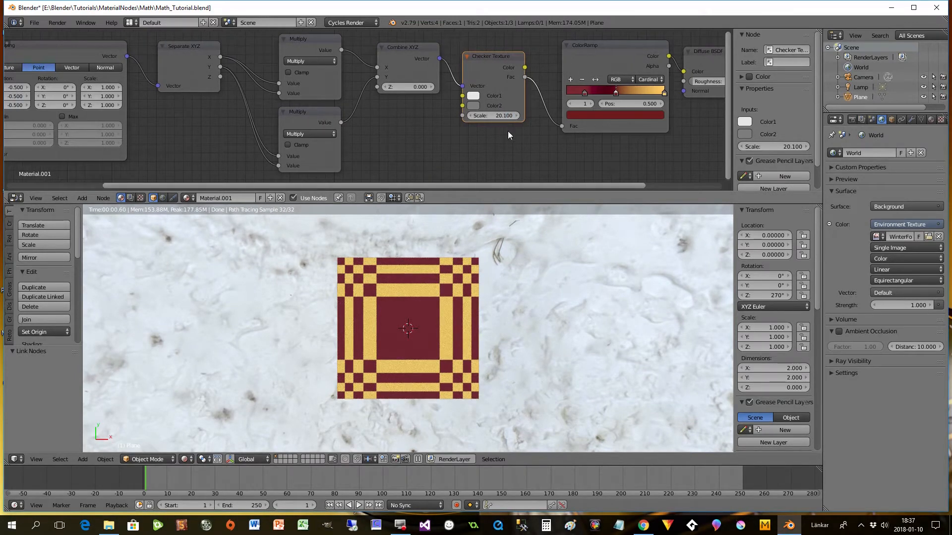
click(516, 115)
click(516, 115)
click(516, 115)
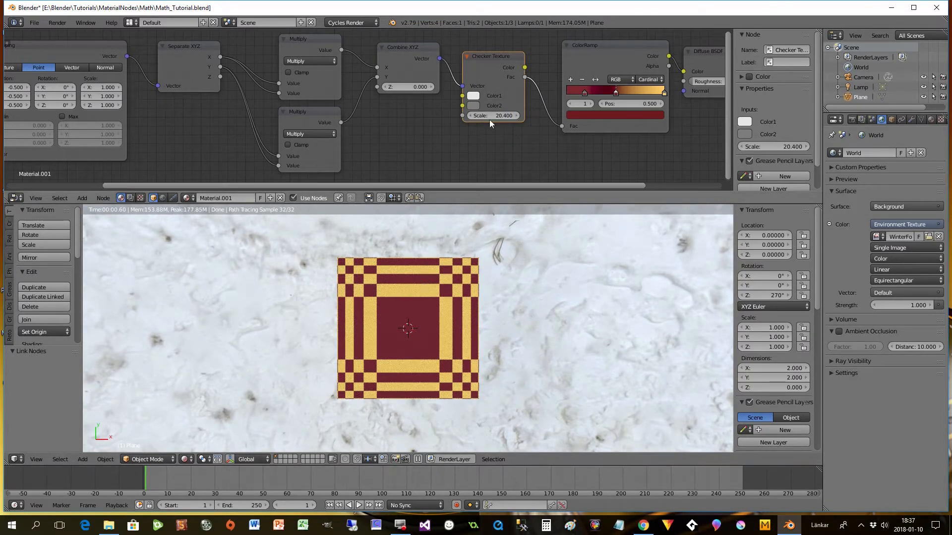
- Add a new Wave Texture below the Checker Texture and link the Combine XYZ vector to its Vector input
drag(525, 181, 582, 189)
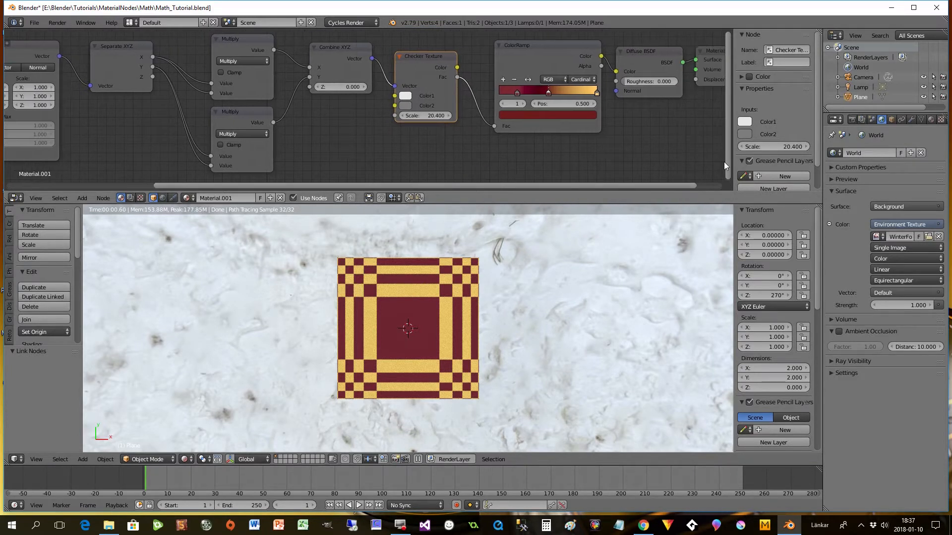
drag(730, 163, 717, 189)
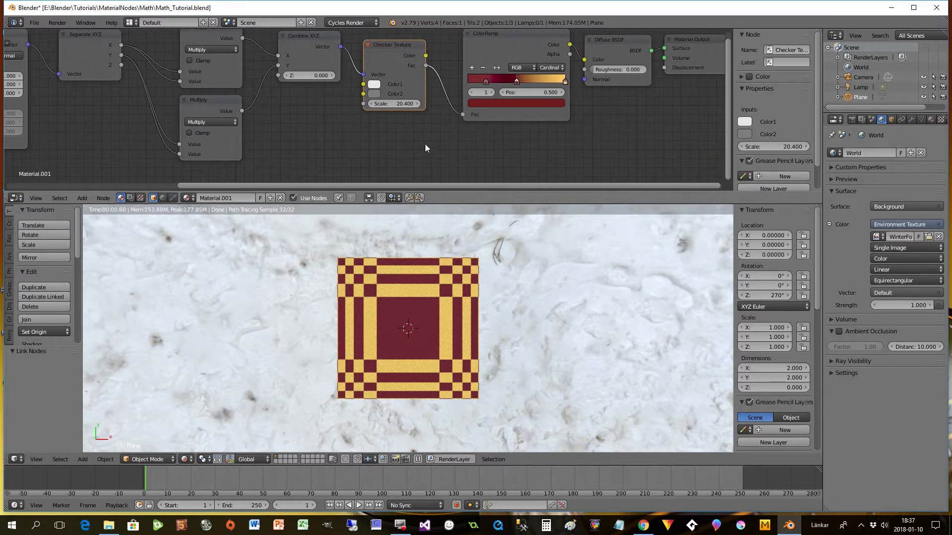
key(shift+a)
mouse_move(409, 145)
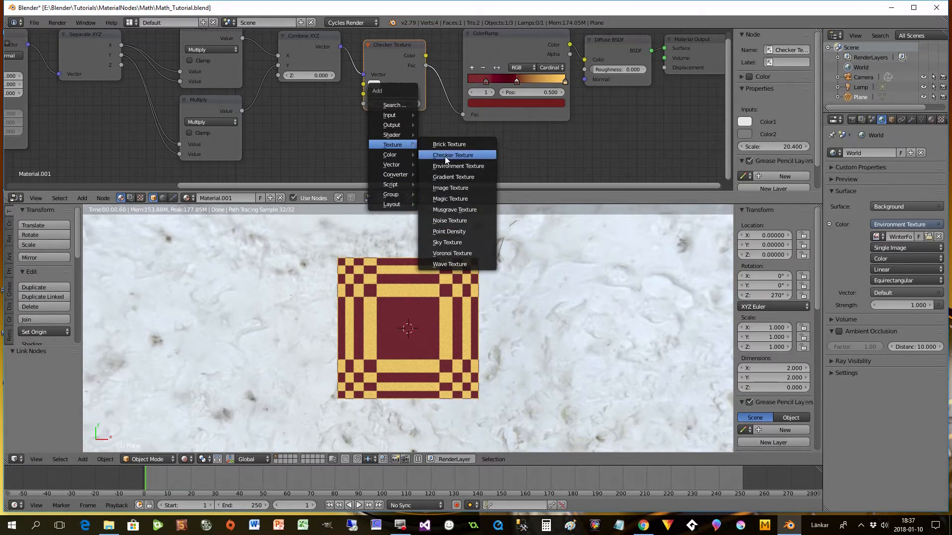
click(450, 264)
click(370, 126)
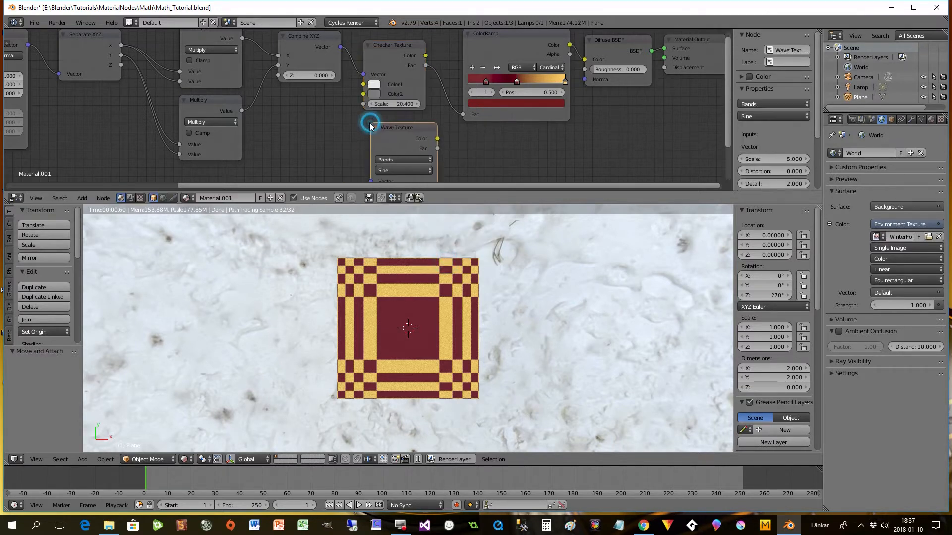
drag(340, 47, 371, 181)
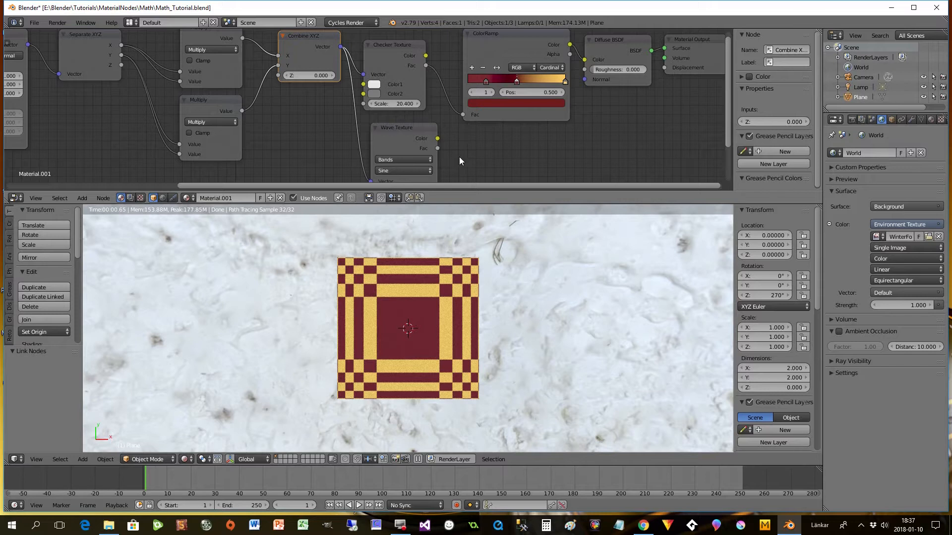
- Insert a Mix colour node before the ColorRamp, link the Wave Texture's colour to Color2 and set Fac to 0.582
key(shift+a)
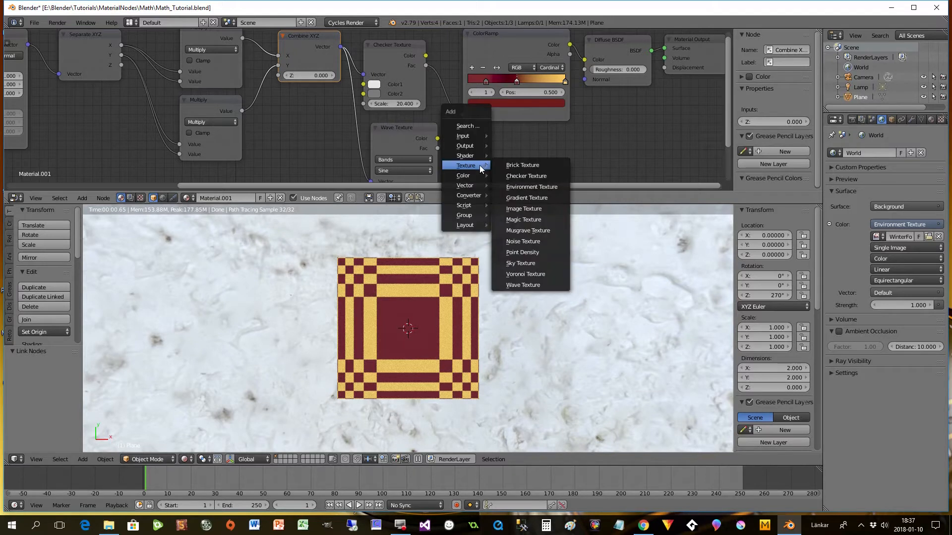
mouse_move(474, 173)
click(513, 235)
click(451, 64)
drag(439, 138, 461, 133)
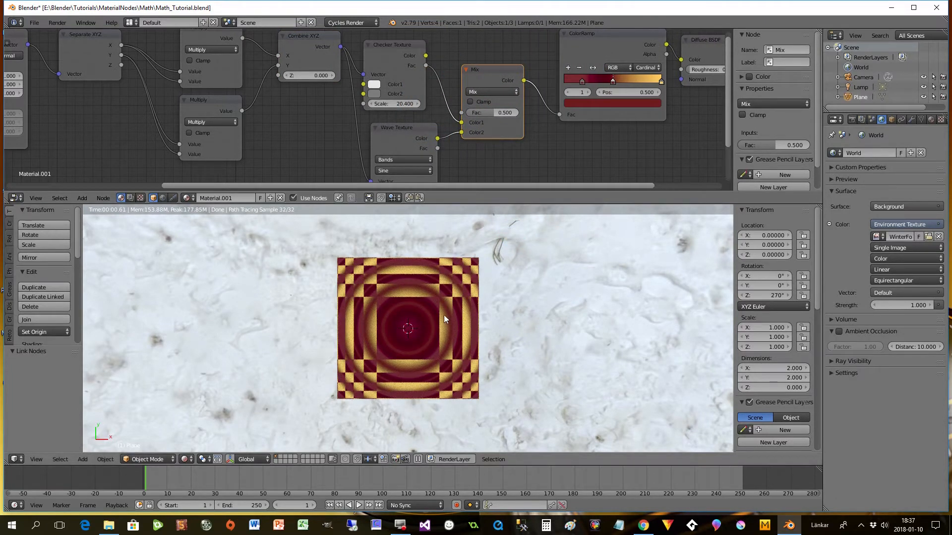
drag(492, 116, 496, 116)
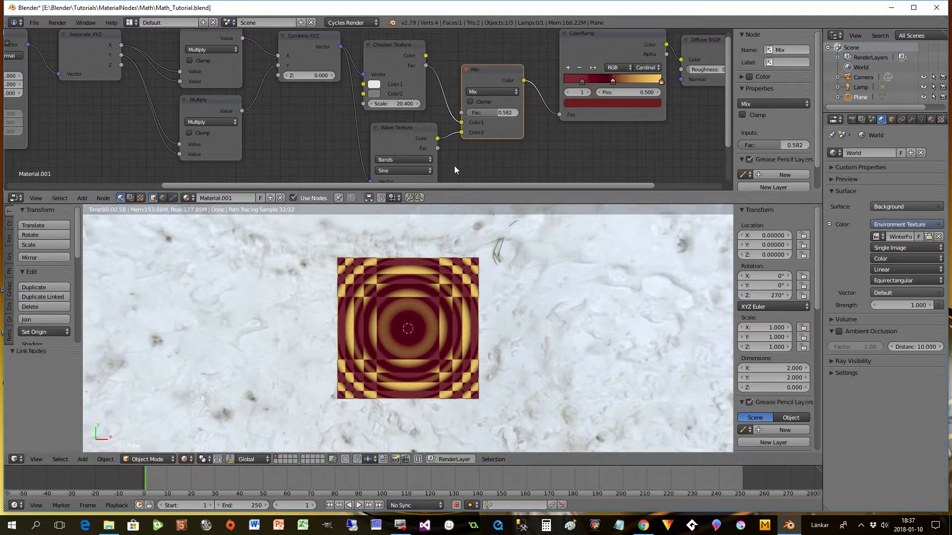
- Try a scale of 9.3 and the Rings type on the Wave Texture, and switch the type back to Bands
drag(728, 107, 727, 142)
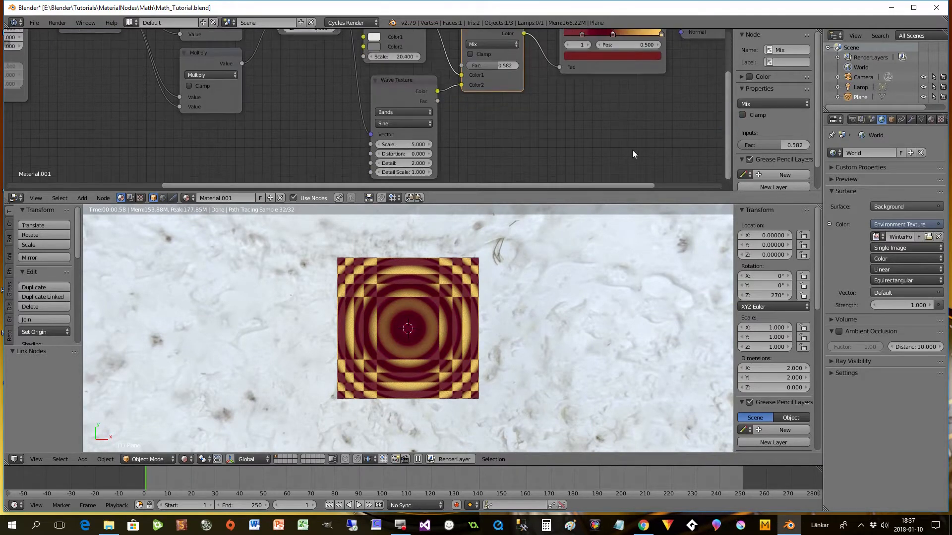
drag(400, 144, 422, 145)
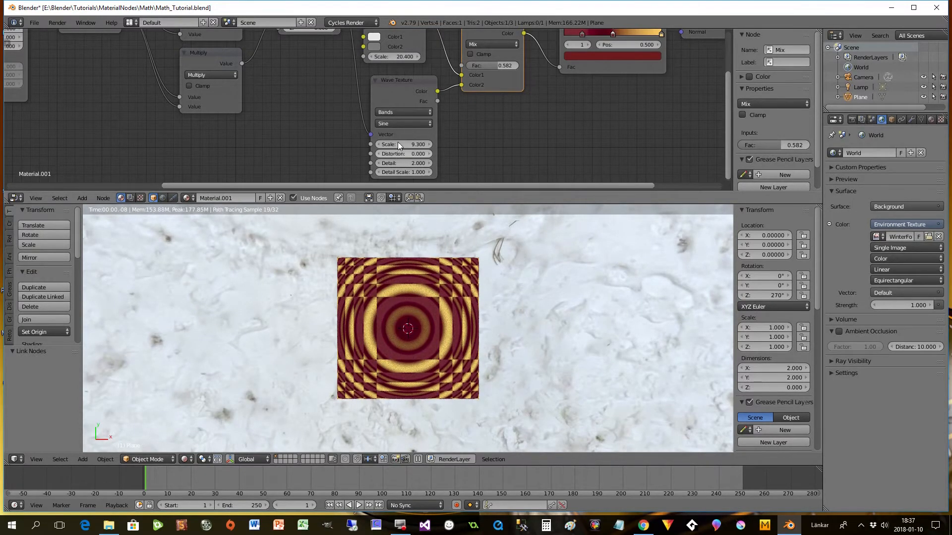
click(397, 113)
click(395, 93)
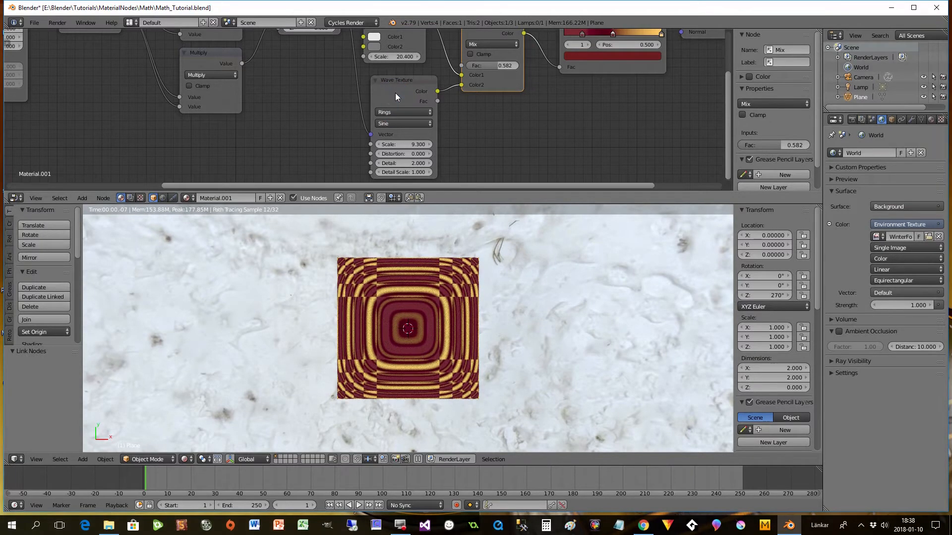
click(396, 112)
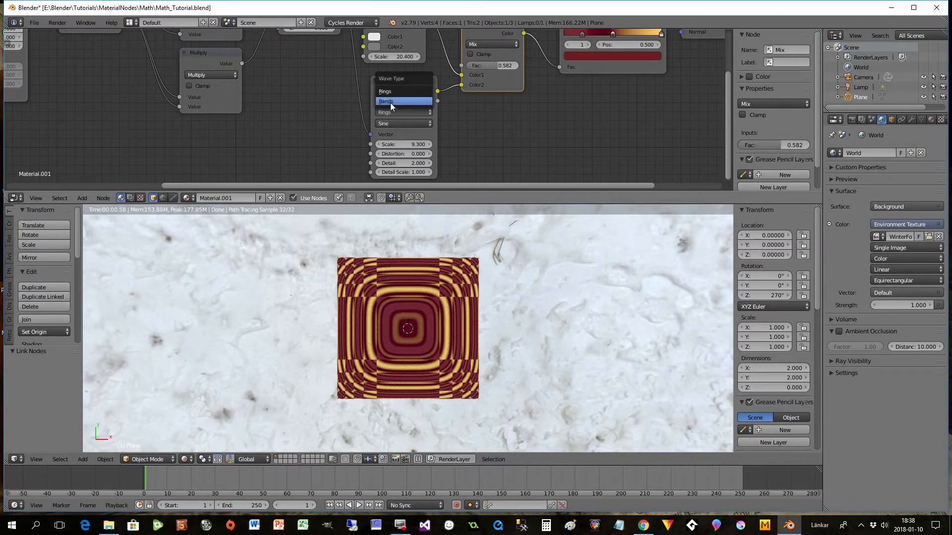
click(391, 102)
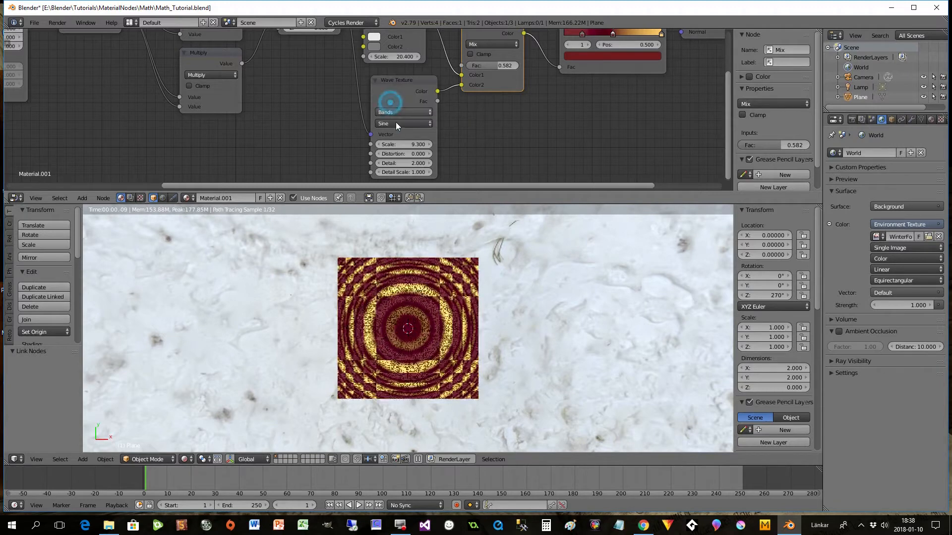
click(396, 123)
click(391, 104)
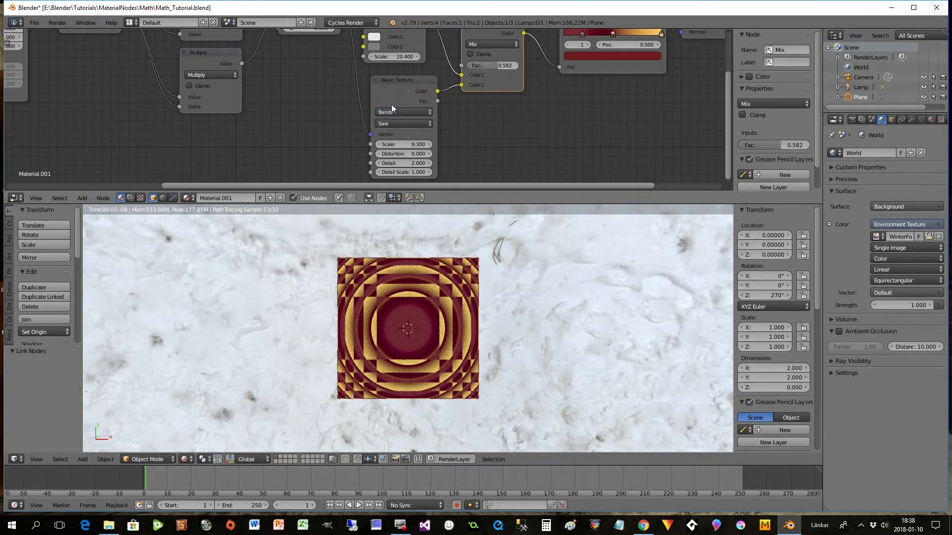
drag(402, 142, 397, 142)
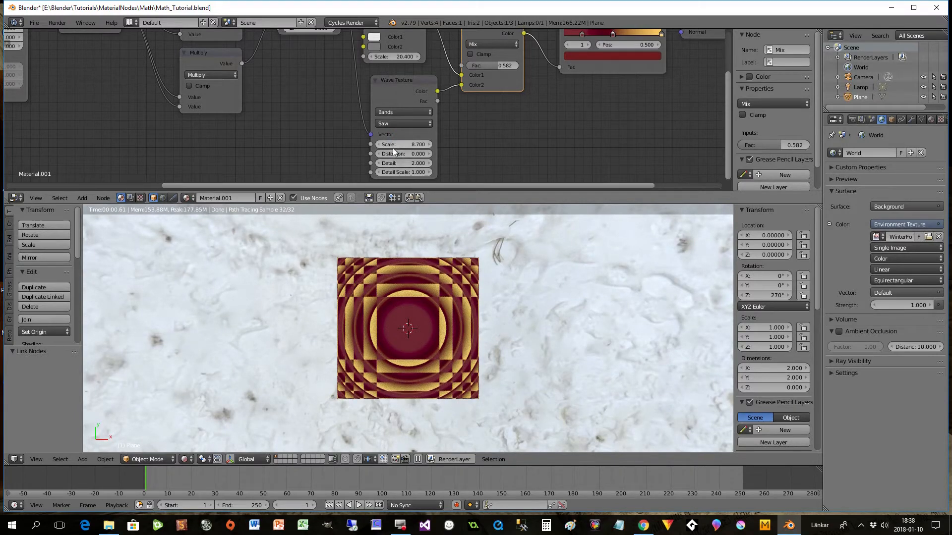
drag(395, 143, 392, 143)
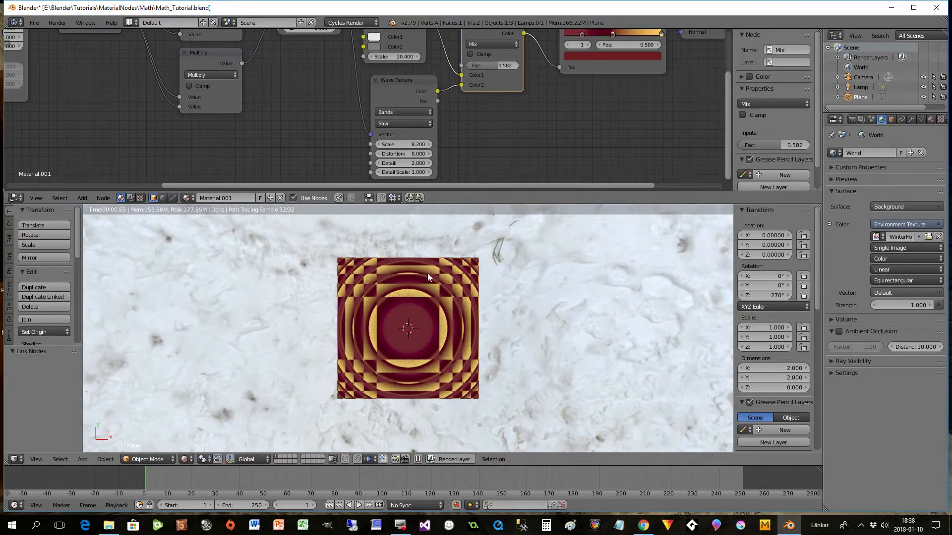
- Try the Rings type on the Wave Texture, change its profile to Sine, and switch the type back to Bands
click(408, 113)
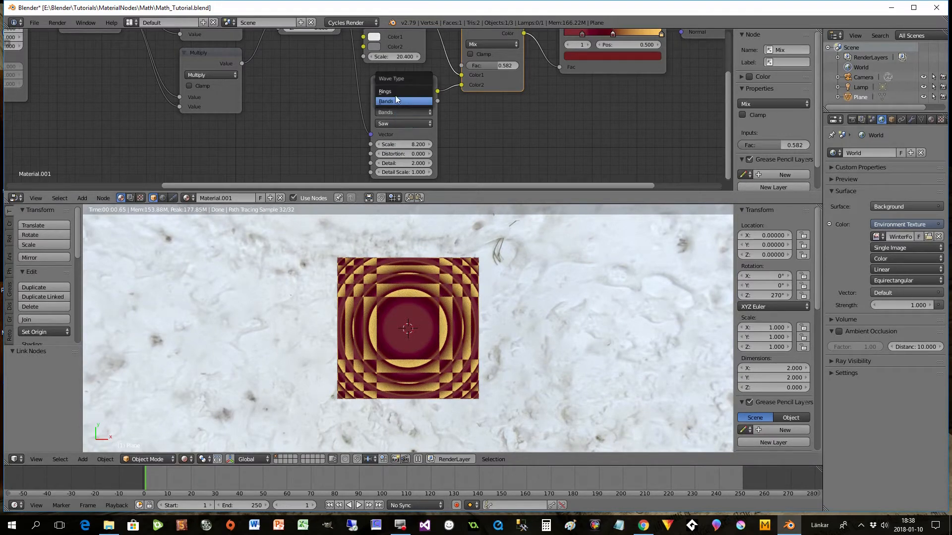
click(395, 91)
click(397, 124)
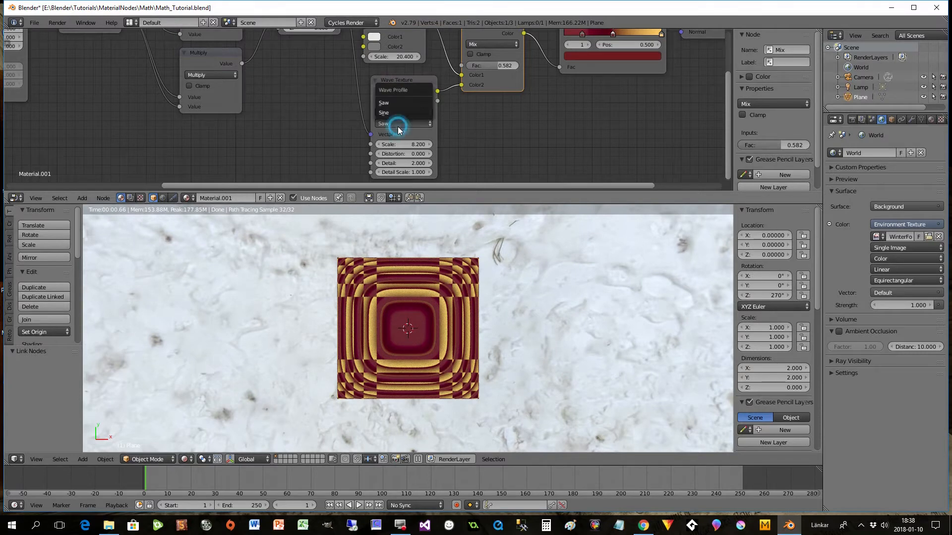
click(386, 114)
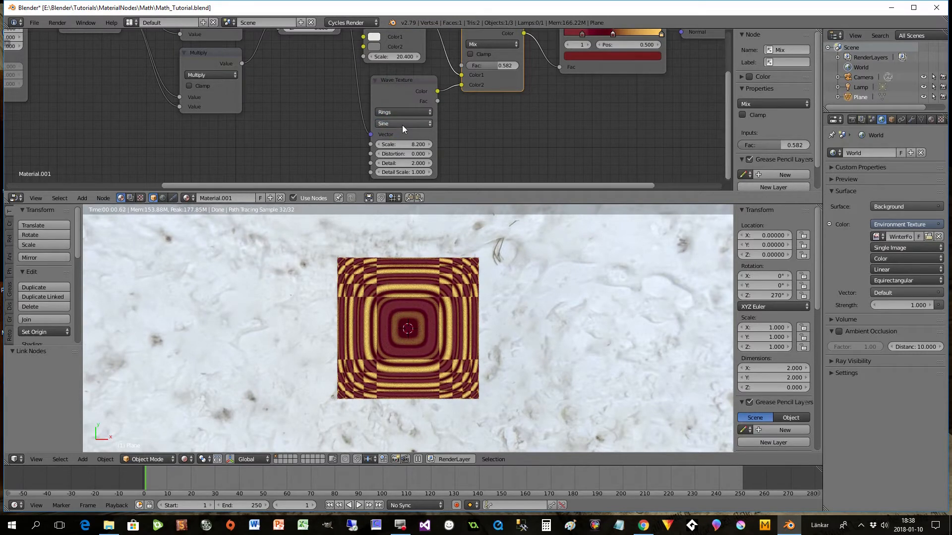
click(400, 113)
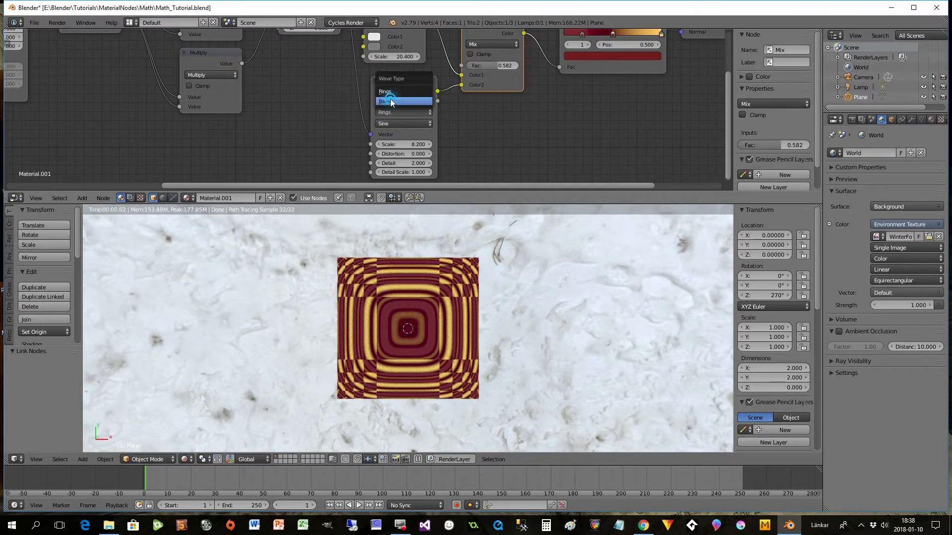
click(390, 101)
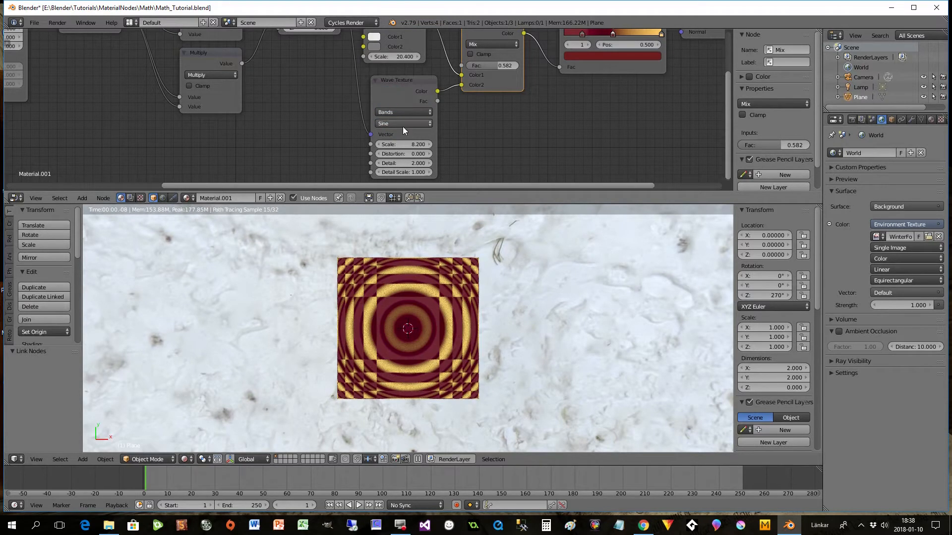
- Tidy the node layout by lowering the Wave Texture, Combine XYZ, Mapping, Texture Coordinate and Separate XYZ nodes slightly
click(398, 83)
scroll(529, 159, down, 3)
scroll(507, 145, down, 1)
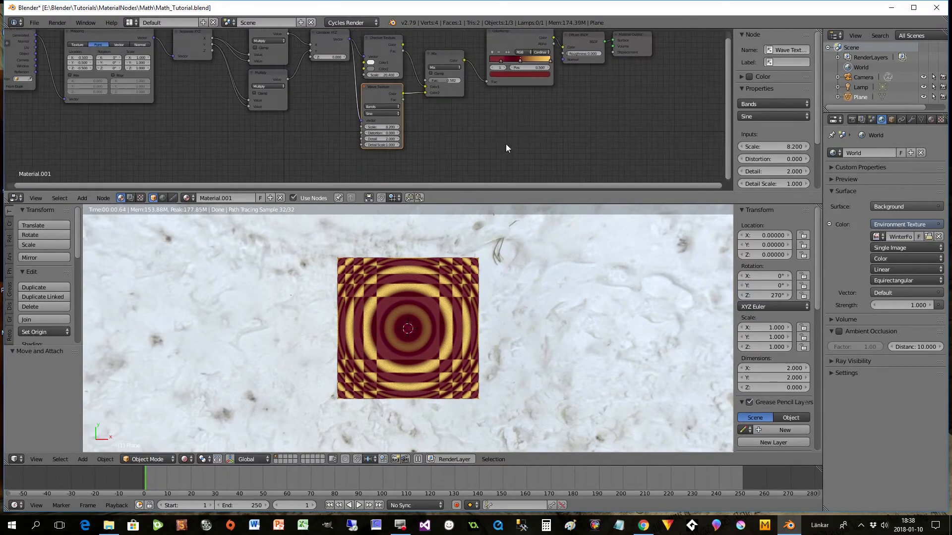
click(389, 48)
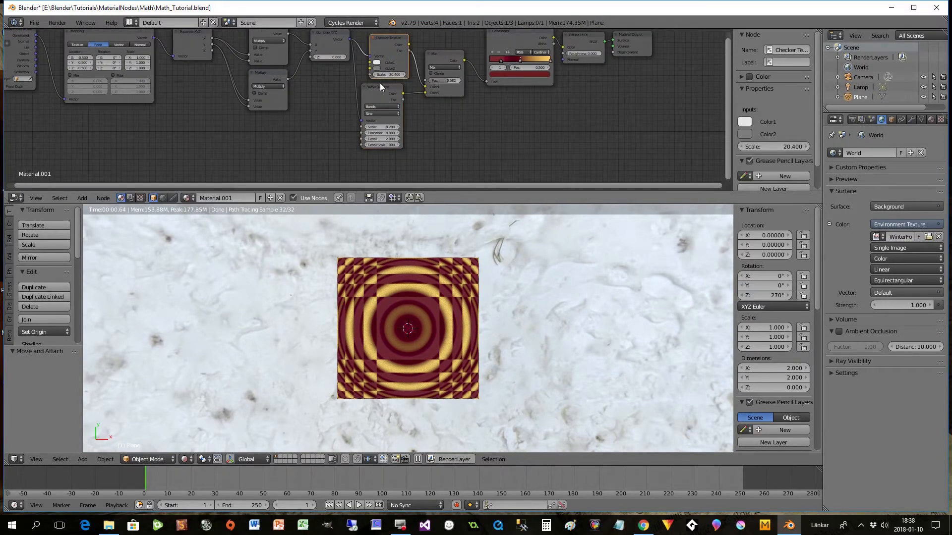
drag(381, 87, 385, 91)
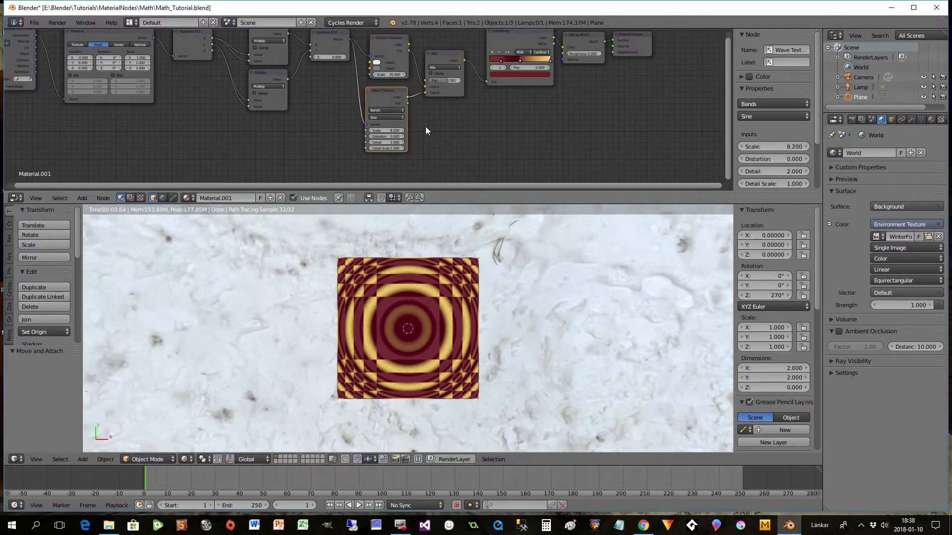
drag(328, 44, 330, 60)
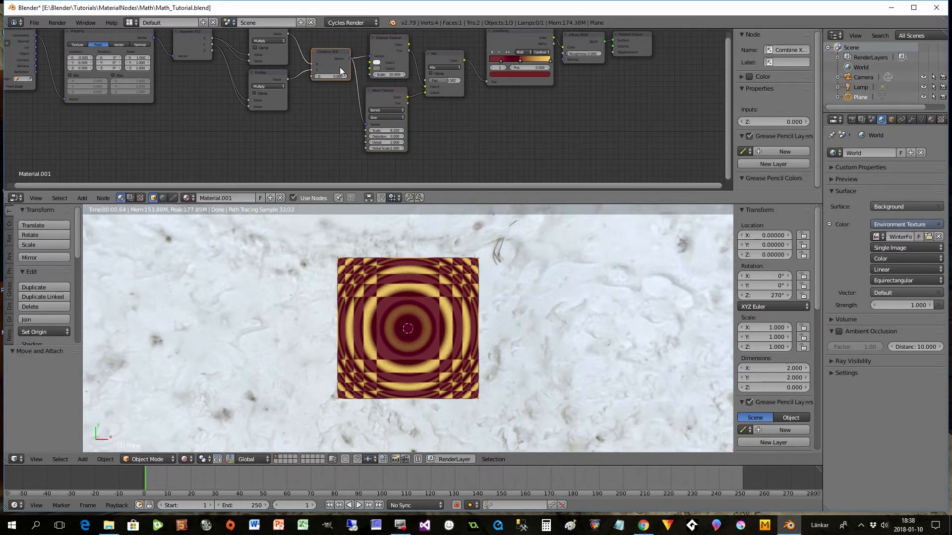
drag(353, 186, 269, 172)
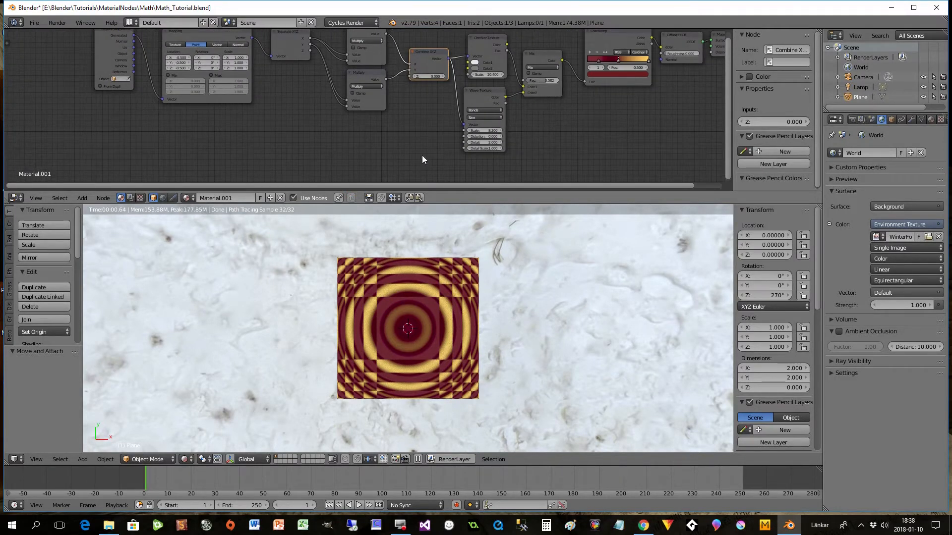
drag(207, 34, 210, 46)
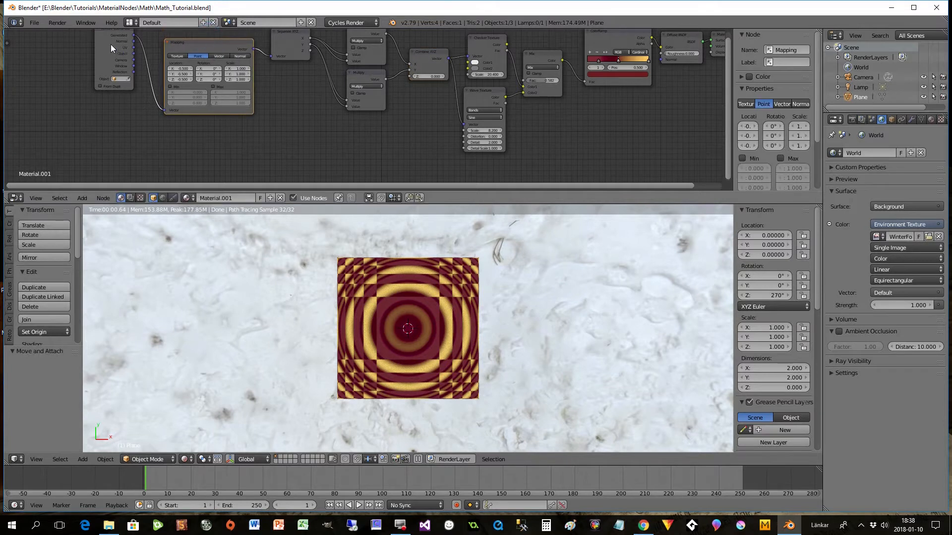
drag(106, 31, 99, 56)
drag(290, 42, 286, 55)
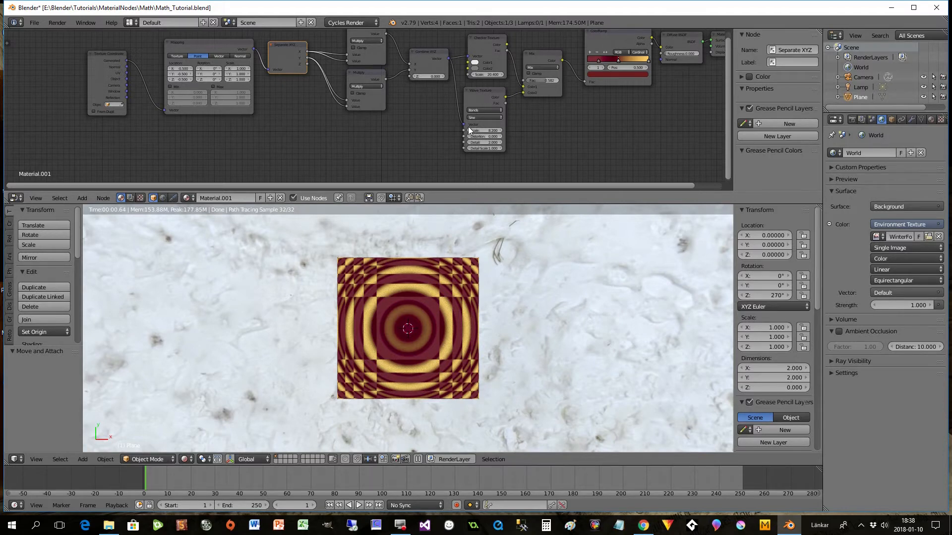
- Delete the Wave Texture node from the material
scroll(511, 130, up, 1)
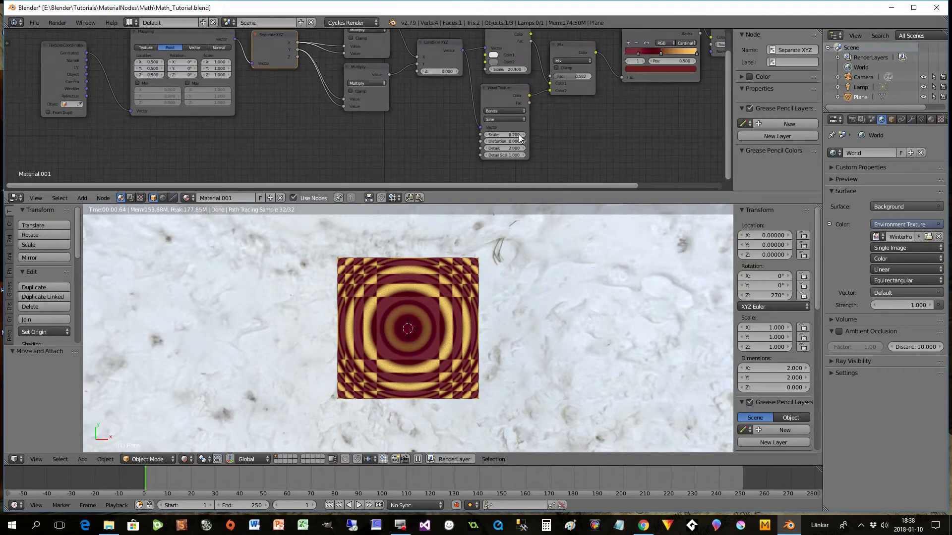
scroll(519, 138, down, 1)
click(491, 97)
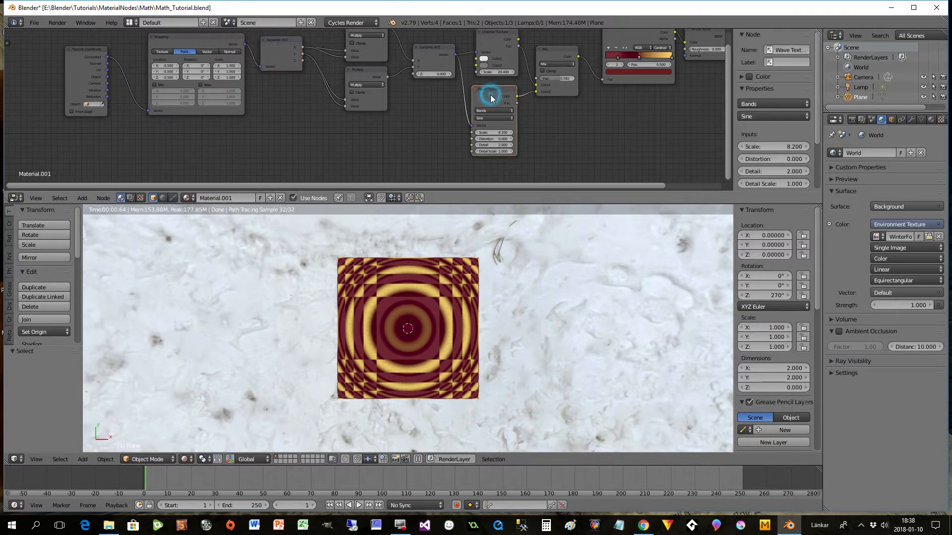
key(Delete)
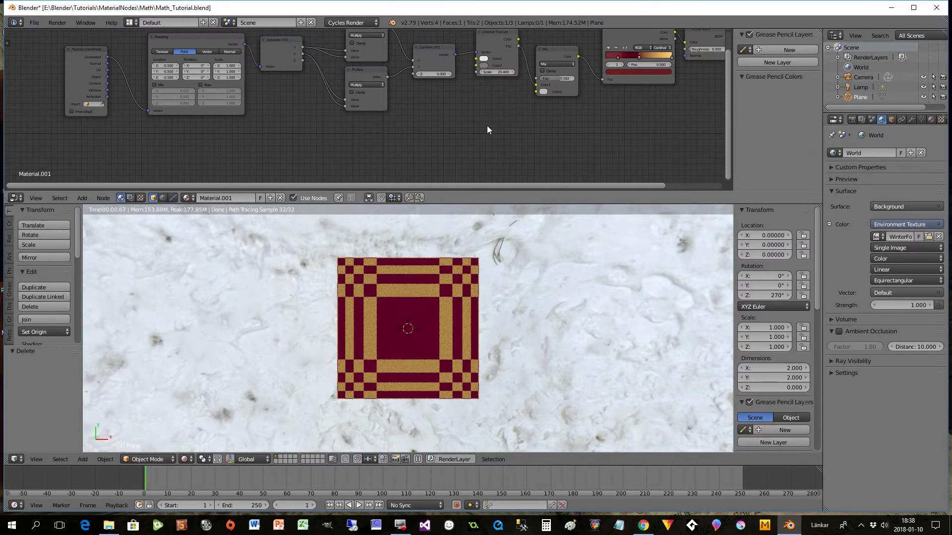
- Add a Brick Texture below the Checker Texture, linking the Combine XYZ vector into it and its colour to the Mix node's Color2
key(shift+a)
mouse_move(488, 127)
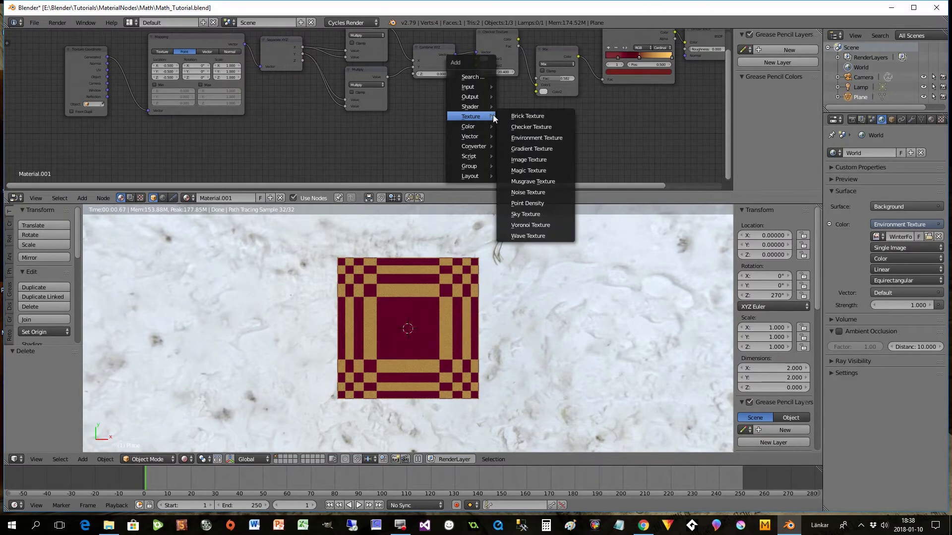
click(527, 116)
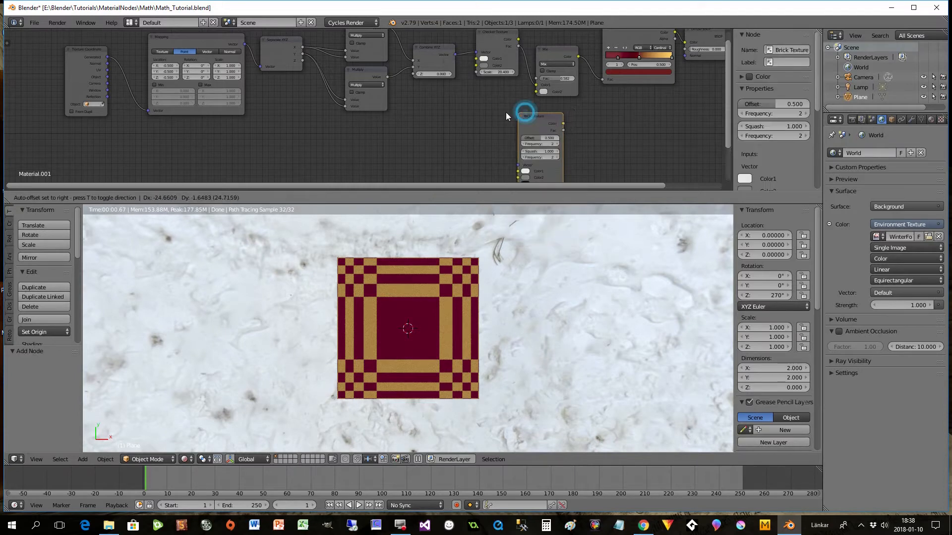
click(468, 84)
drag(455, 52, 475, 135)
drag(520, 93, 534, 93)
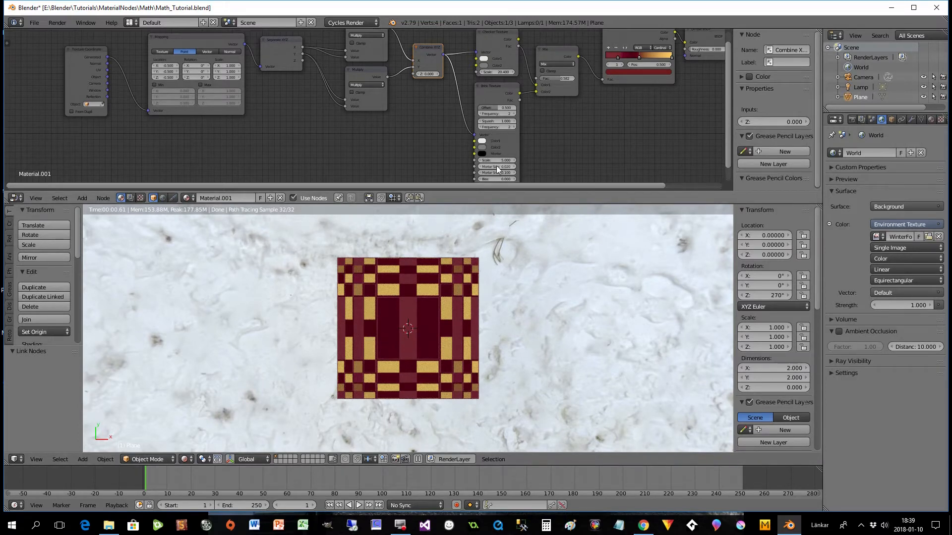
- Set the Brick Texture's offset frequency to 4, its scale to 7.2 and its mortar size to 0.04
click(512, 113)
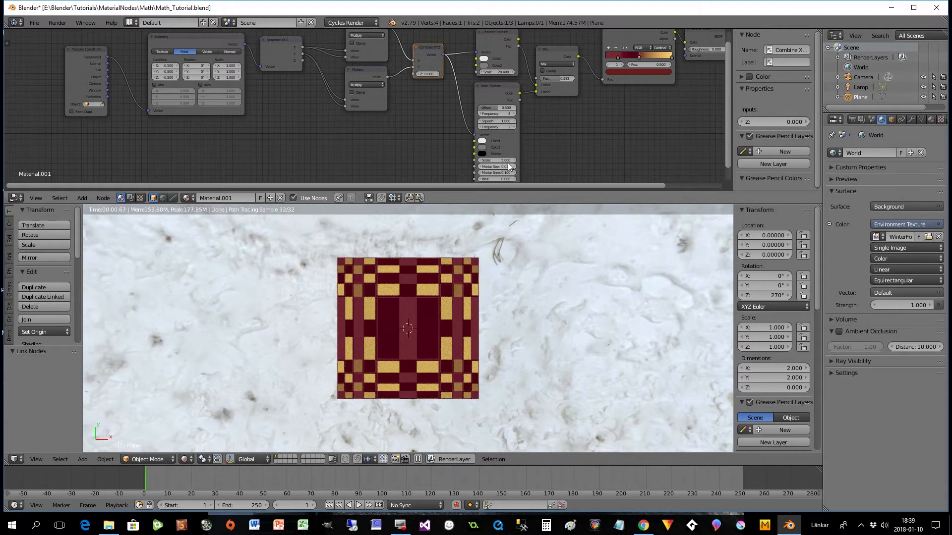
drag(502, 160, 514, 160)
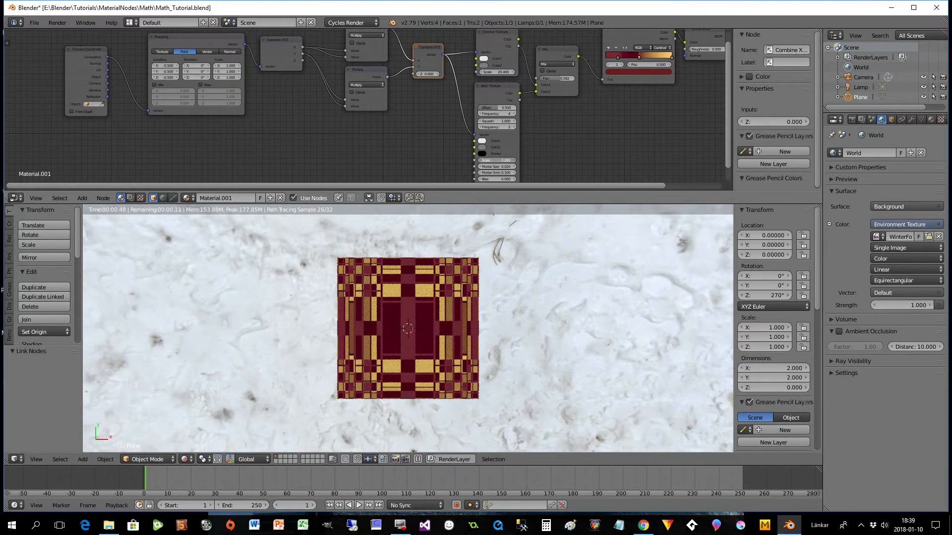
drag(500, 166, 496, 167)
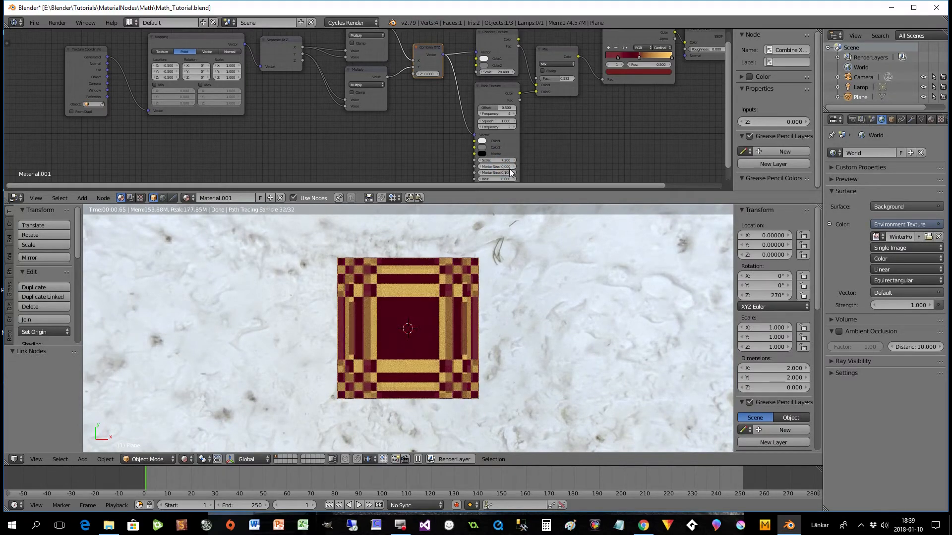
click(514, 167)
double_click(496, 167)
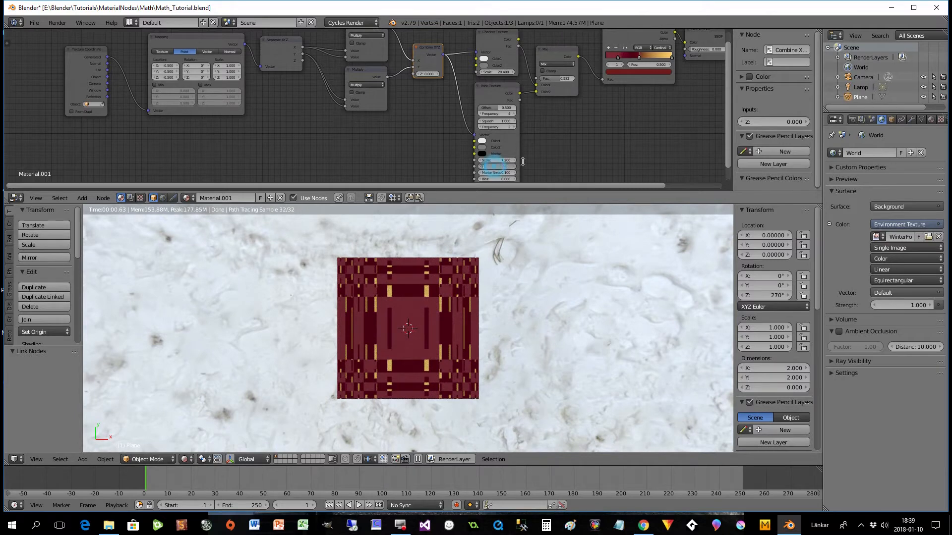
text(0.04)
key(Return)
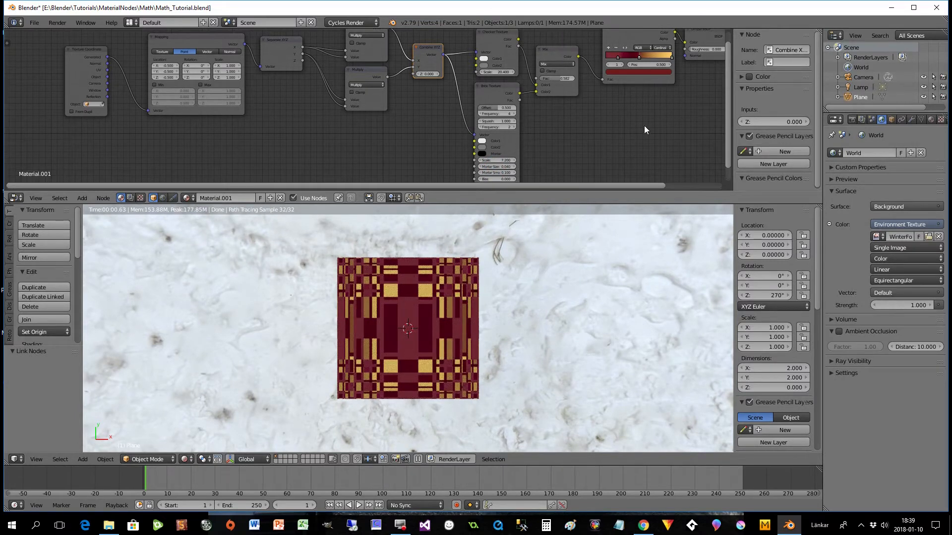
- Set the Brick Texture's mortar size to 0
drag(728, 138, 728, 155)
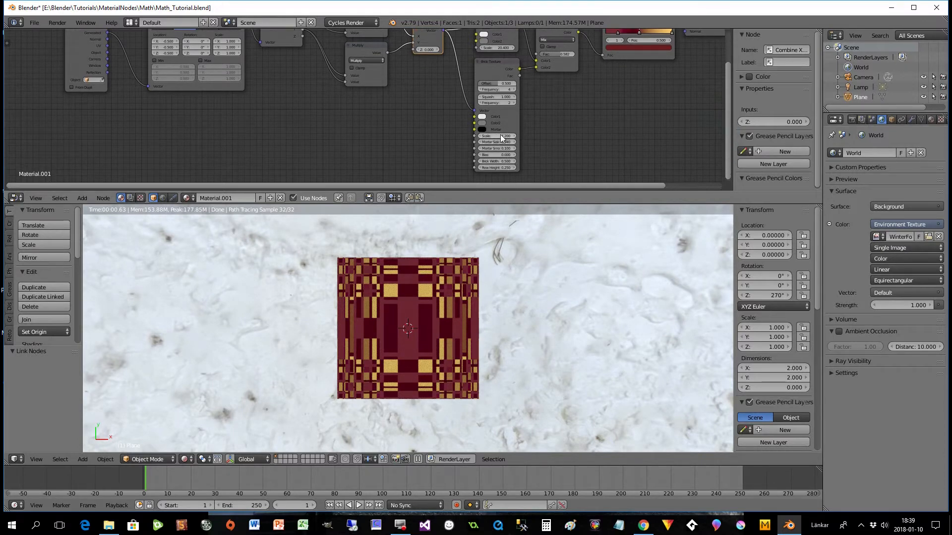
scroll(529, 147, up, 2)
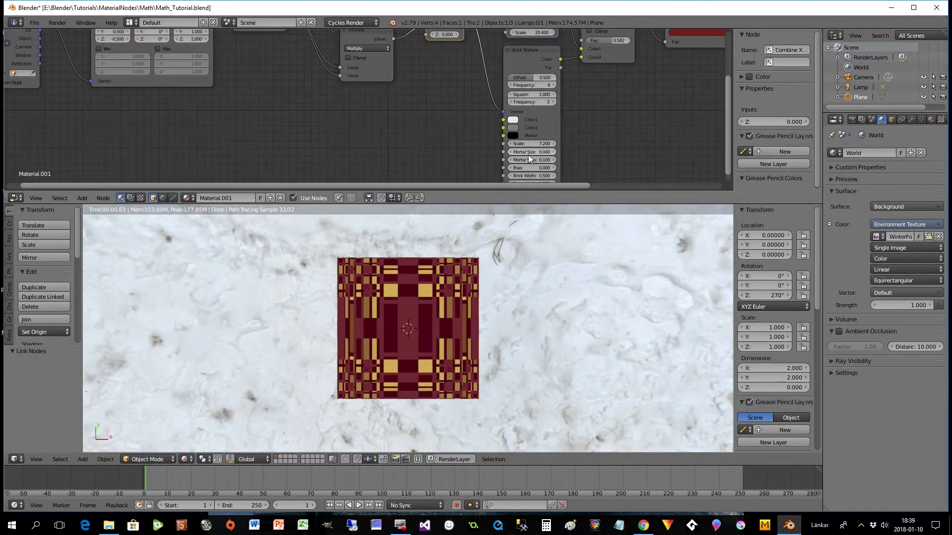
click(531, 152)
text(0)
key(Return)
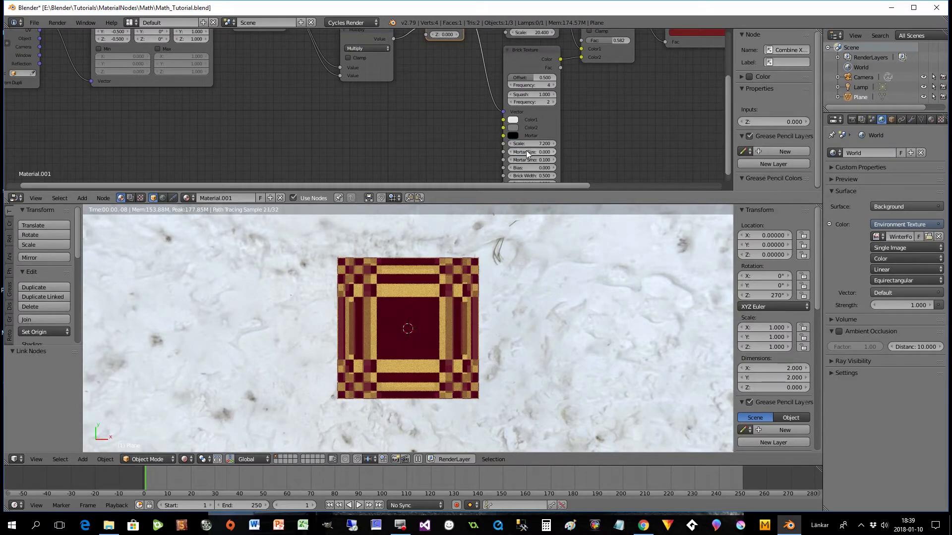
- Spread out the Texture Coordinate, Mapping, Separate XYZ and both Multiply nodes to make the node tree easier to read
drag(528, 186, 595, 185)
drag(724, 136, 715, 114)
scroll(579, 129, down, 4)
click(537, 185)
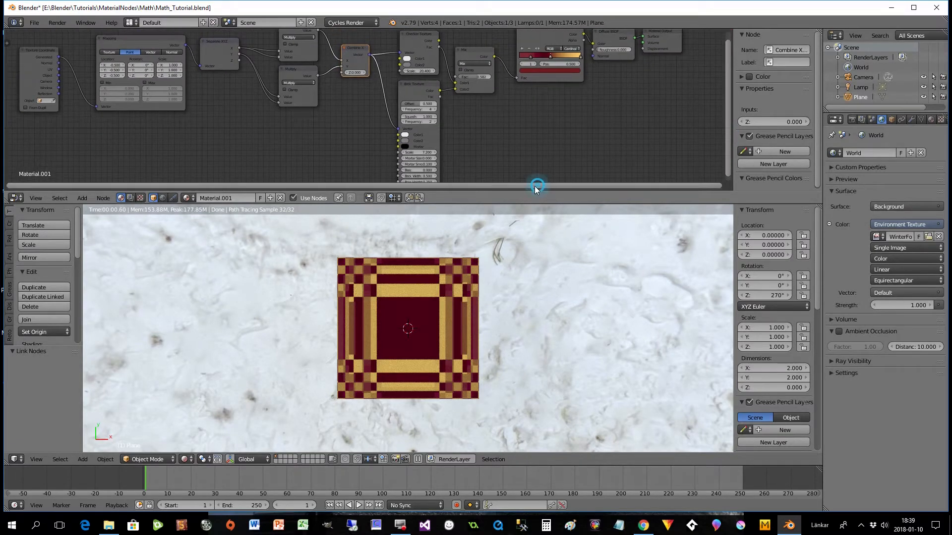
drag(537, 186, 407, 173)
scroll(415, 136, down, 2)
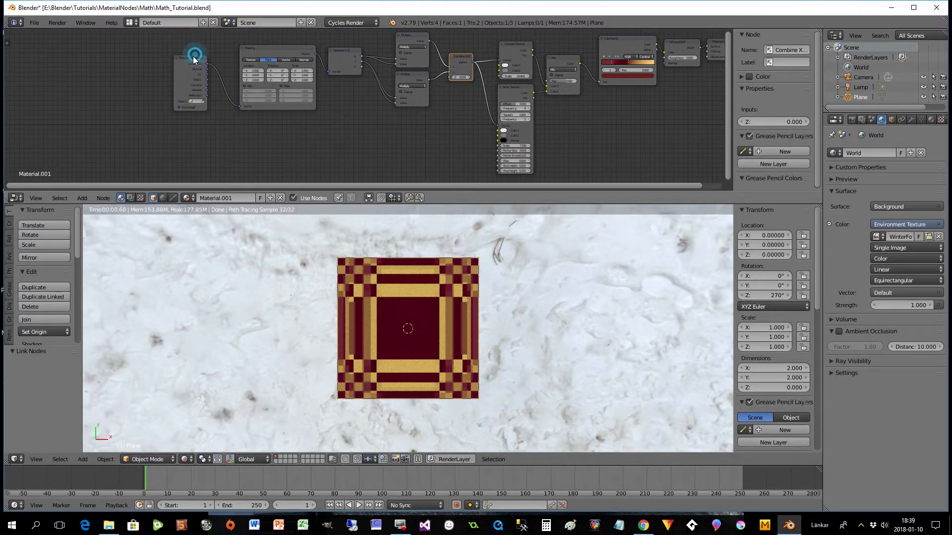
drag(196, 58, 167, 65)
drag(276, 47, 246, 54)
drag(343, 55, 326, 74)
drag(410, 76, 406, 100)
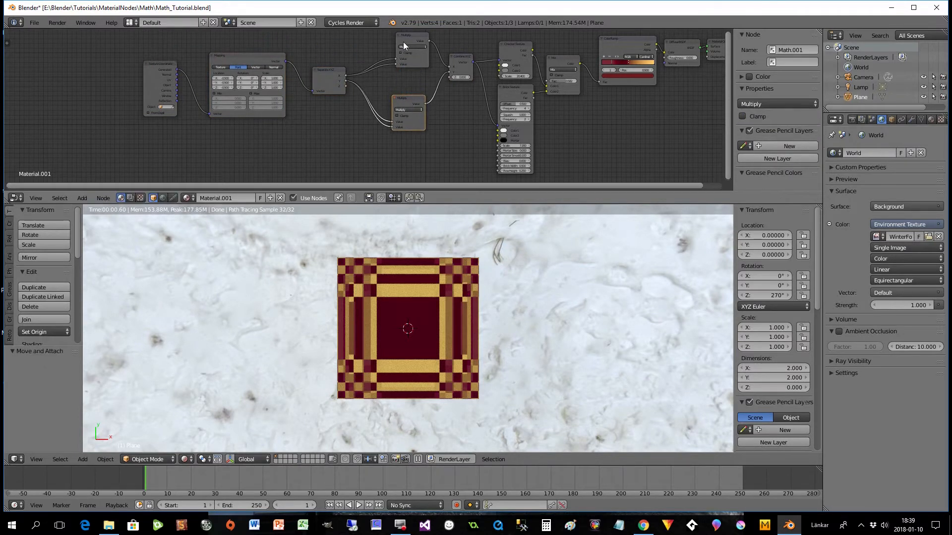
drag(400, 37, 406, 53)
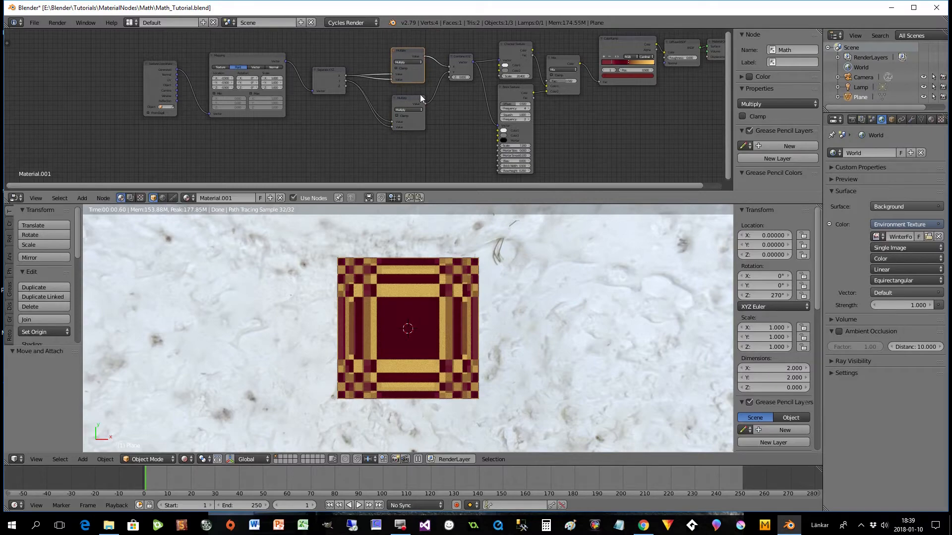
scroll(421, 94, up, 1)
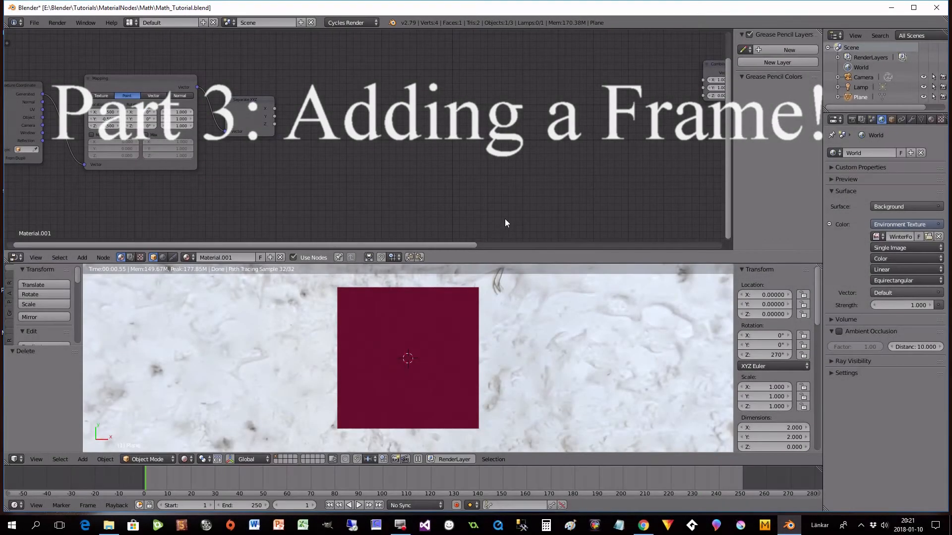
- Add a Math node set to Less Than and place it above and beyond the Separate XYZ node
drag(458, 245, 479, 247)
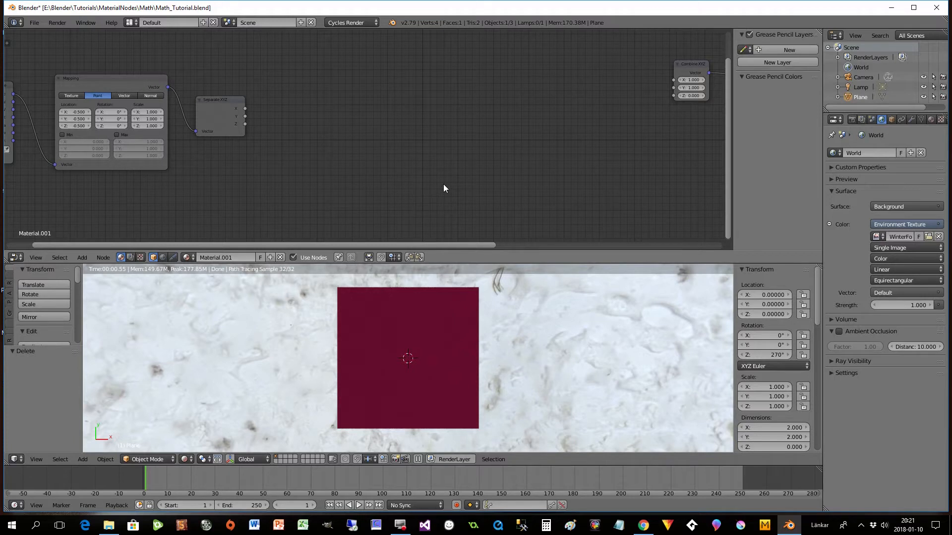
mouse_move(455, 241)
mouse_down()
mouse_move(462, 246)
mouse_move(414, 248)
mouse_move(442, 253)
mouse_up()
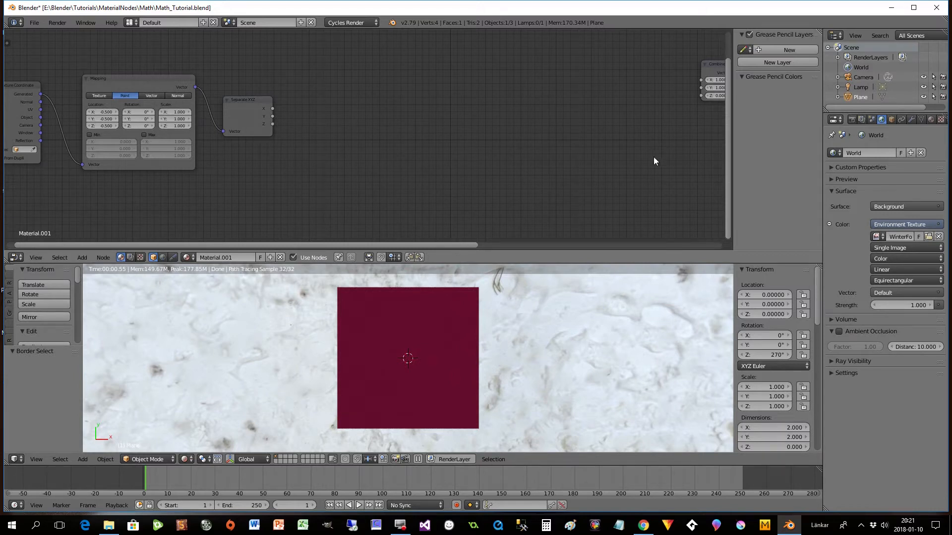
drag(475, 245, 489, 245)
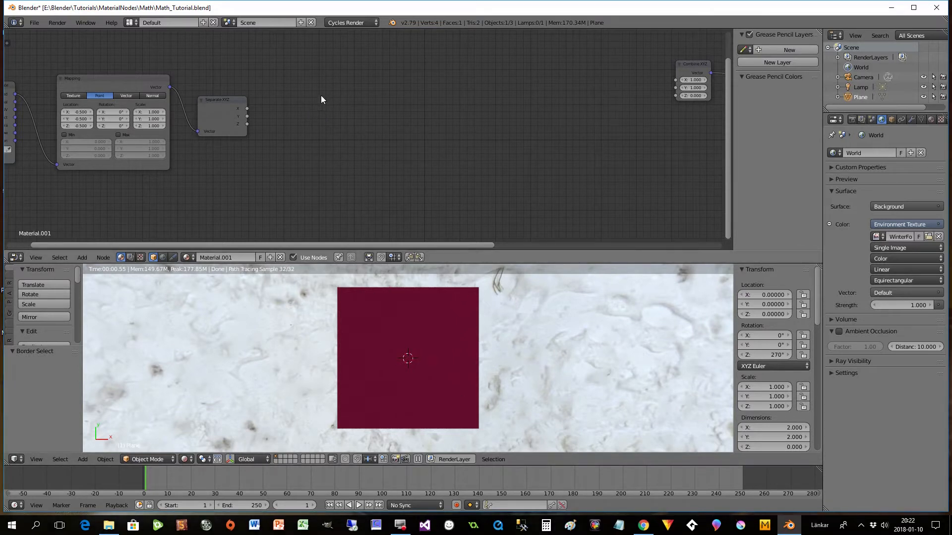
key(shift+a)
mouse_move(308, 82)
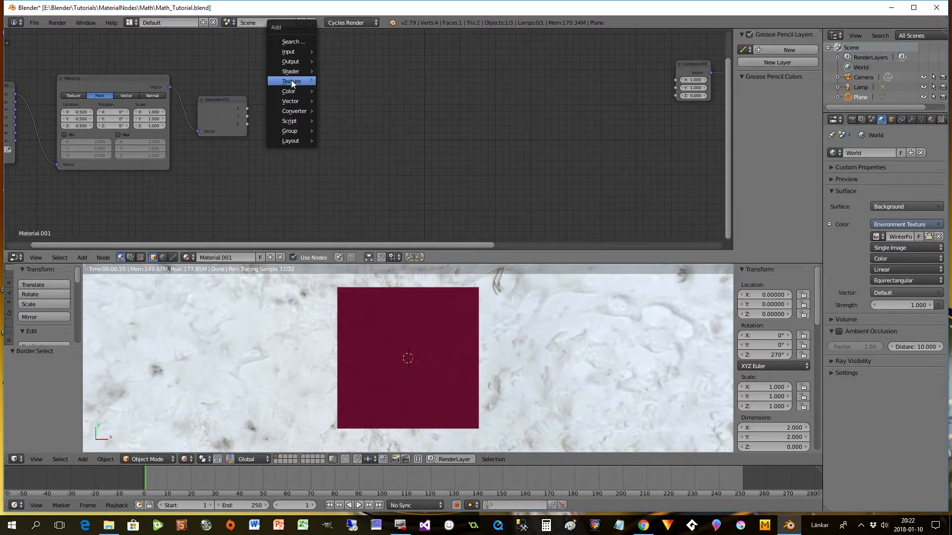
mouse_move(289, 114)
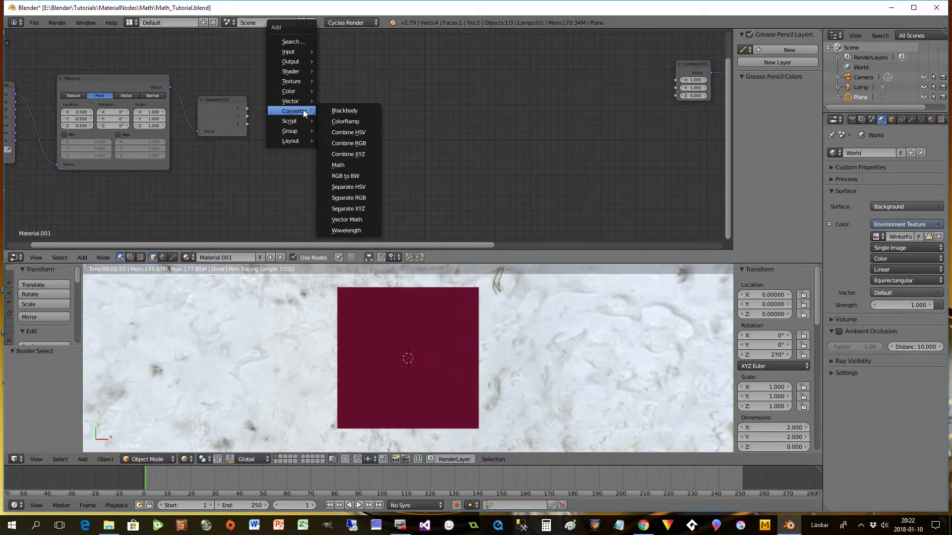
click(338, 164)
click(284, 56)
click(302, 78)
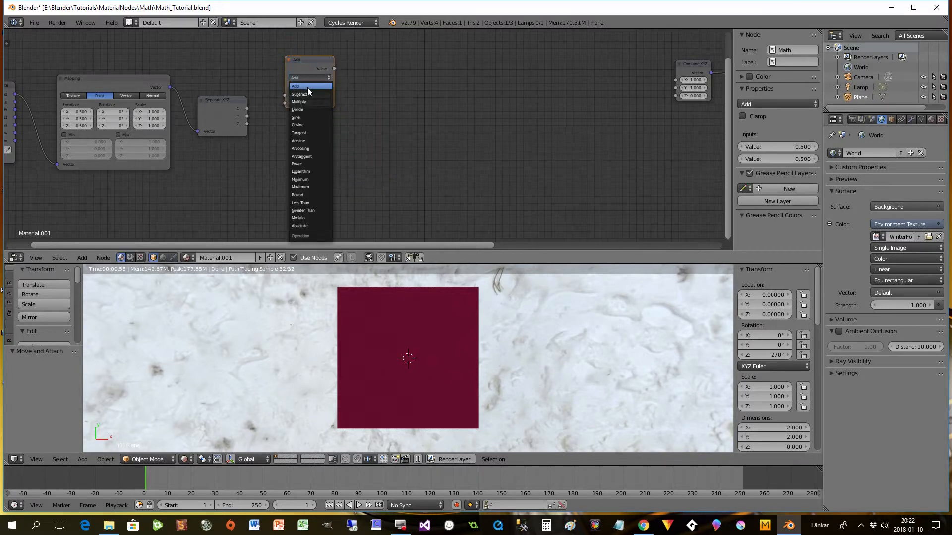
click(300, 202)
drag(311, 70, 322, 63)
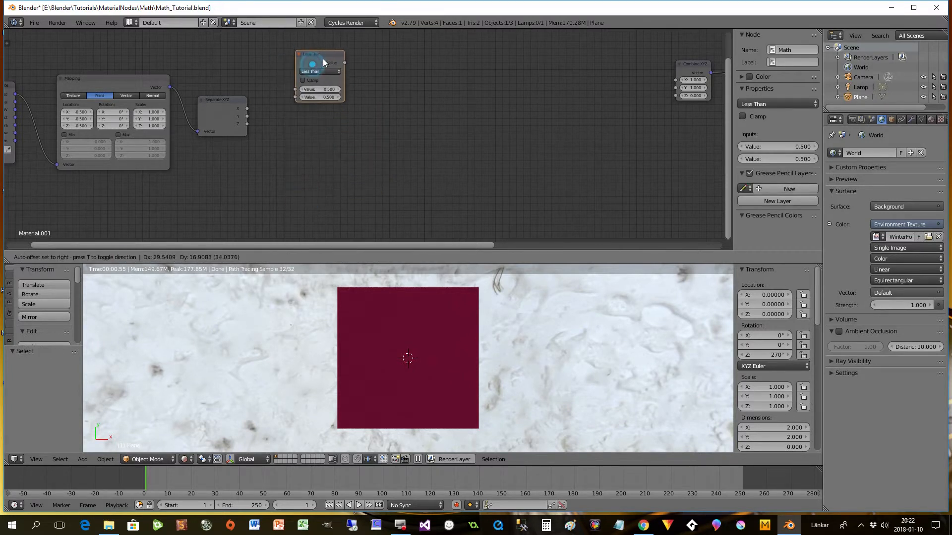
- Duplicate the Less Than node directly below the original and change the copy's operation to Greater Than
key(shift+d)
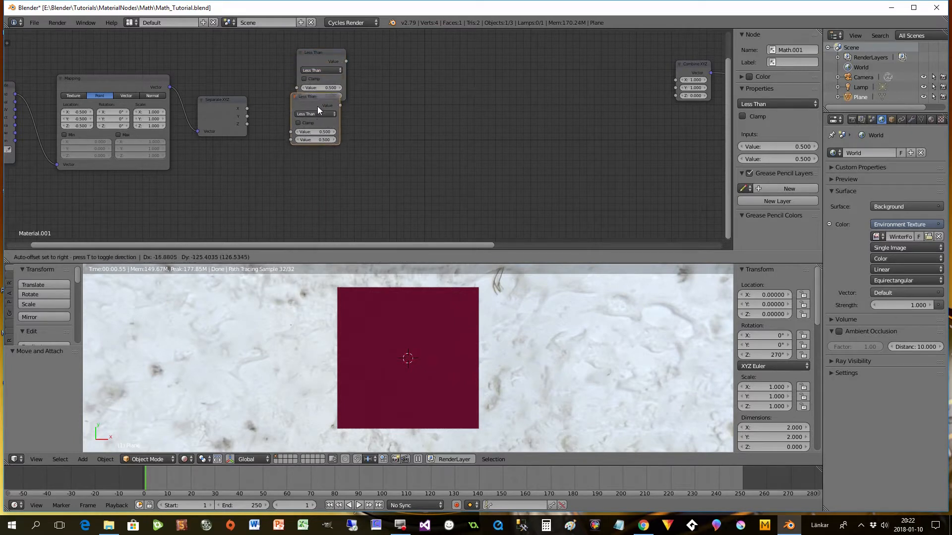
click(319, 117)
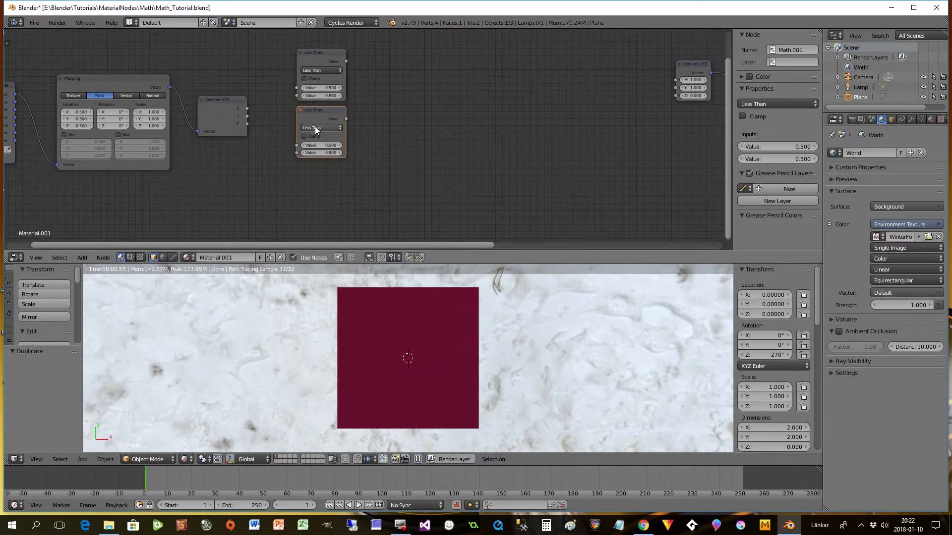
click(316, 129)
click(318, 260)
click(316, 57)
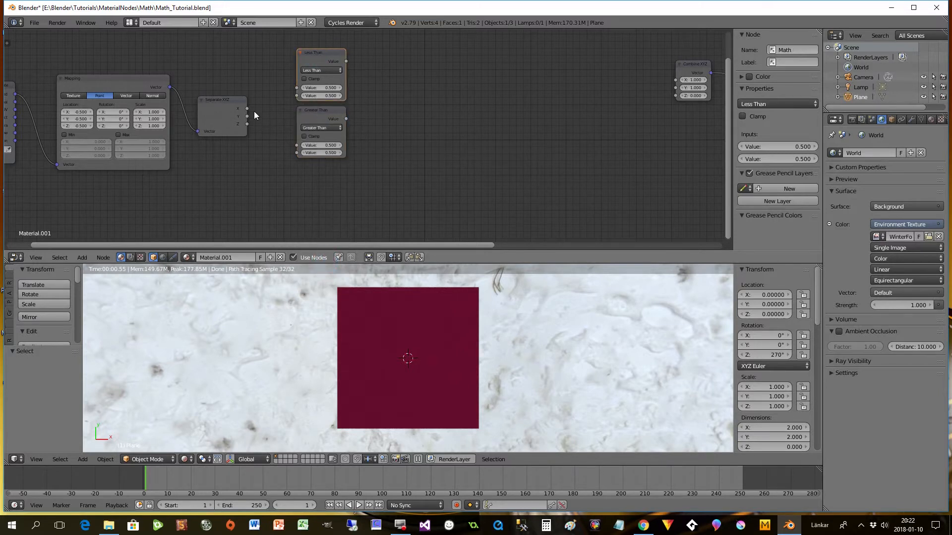
- Link Separate XYZ's X output to the second value of both comparison nodes, setting the first values to -0.4 for Less Than and 0.4 for Greater Than
drag(248, 109, 296, 152)
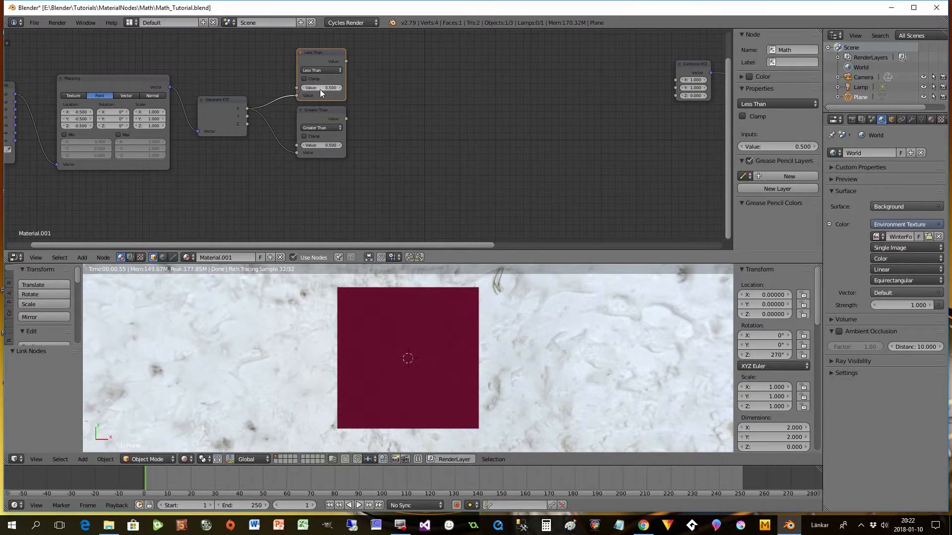
click(305, 88)
click(306, 87)
click(306, 88)
click(305, 88)
click(306, 87)
click(305, 88)
click(305, 145)
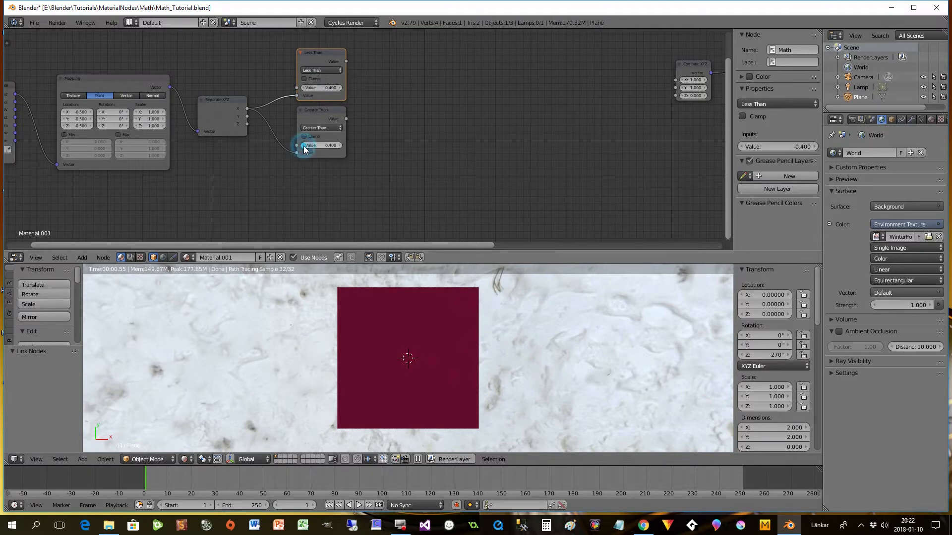
- Move the Less Than and Greater Than nodes slightly higher, keeping them stacked beside the Separate XYZ node
drag(320, 245, 263, 250)
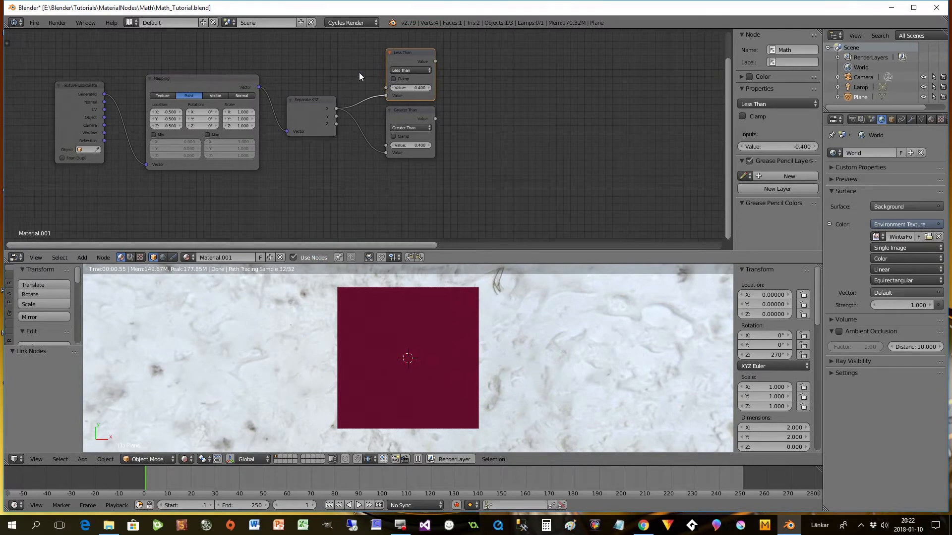
drag(404, 60, 407, 52)
drag(402, 109, 401, 99)
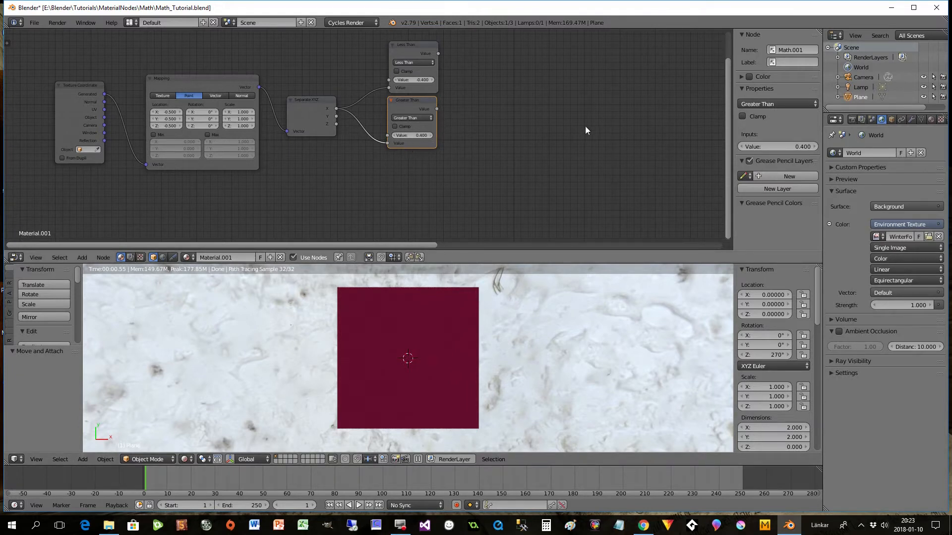
drag(728, 112, 730, 81)
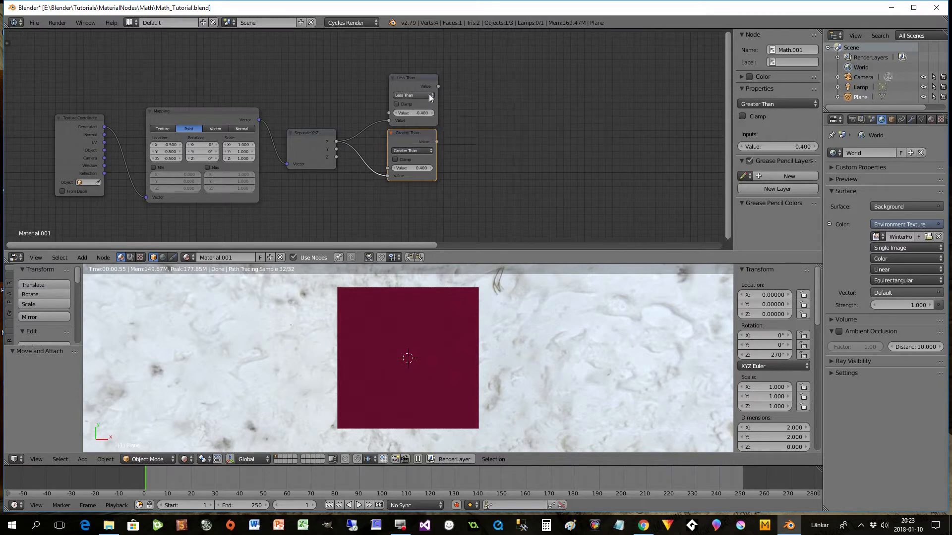
- Move the Separate XYZ node slightly higher beside the two comparison nodes
drag(438, 87, 472, 98)
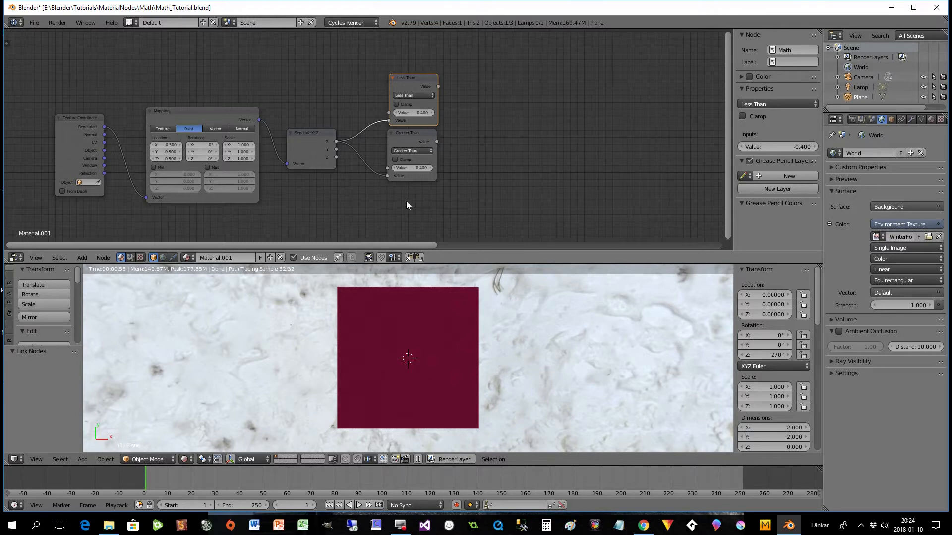
drag(320, 143, 321, 134)
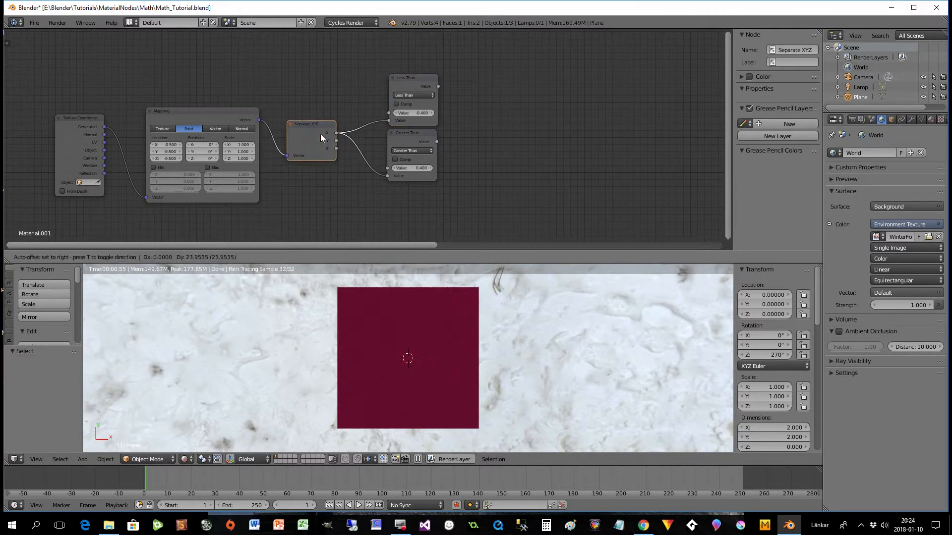
- Duplicate the Less Than node, change the copy's operation to Multiply, and feed it the outputs of the Less Than and Greater Than nodes
key(shift+a)
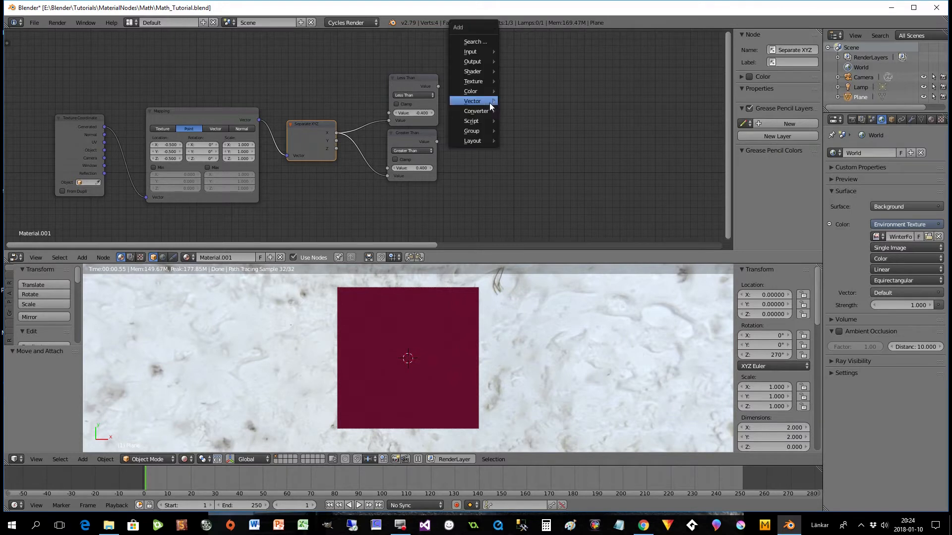
mouse_move(482, 101)
click(411, 78)
key(shift+d)
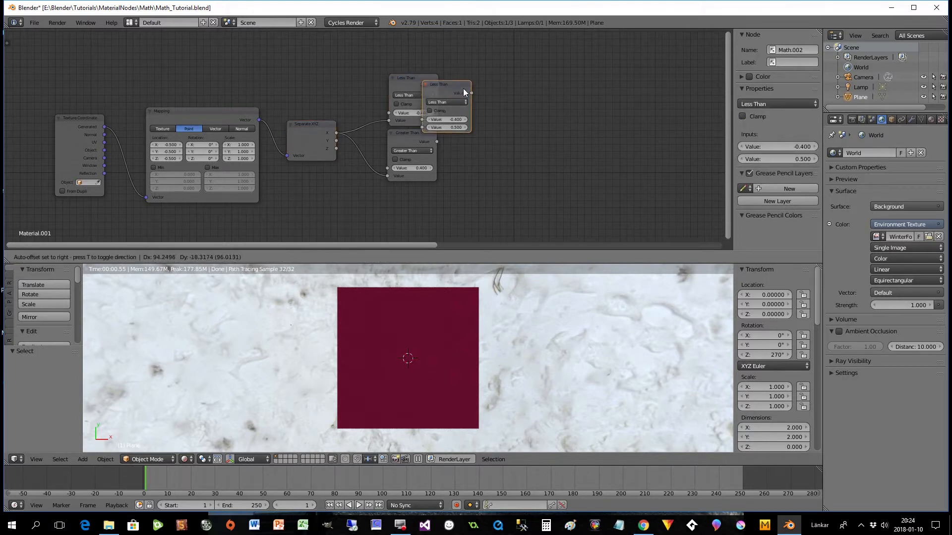
click(486, 73)
click(489, 90)
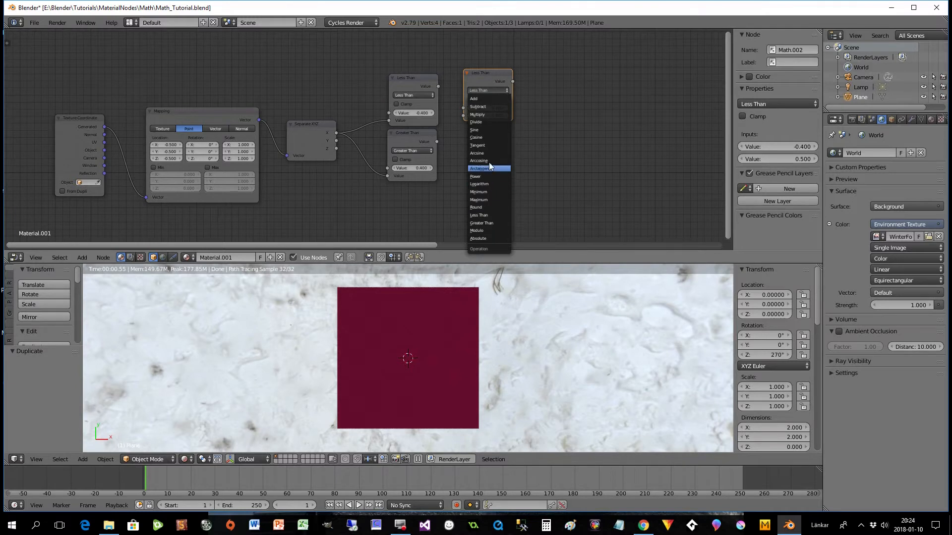
click(487, 114)
drag(485, 79, 471, 134)
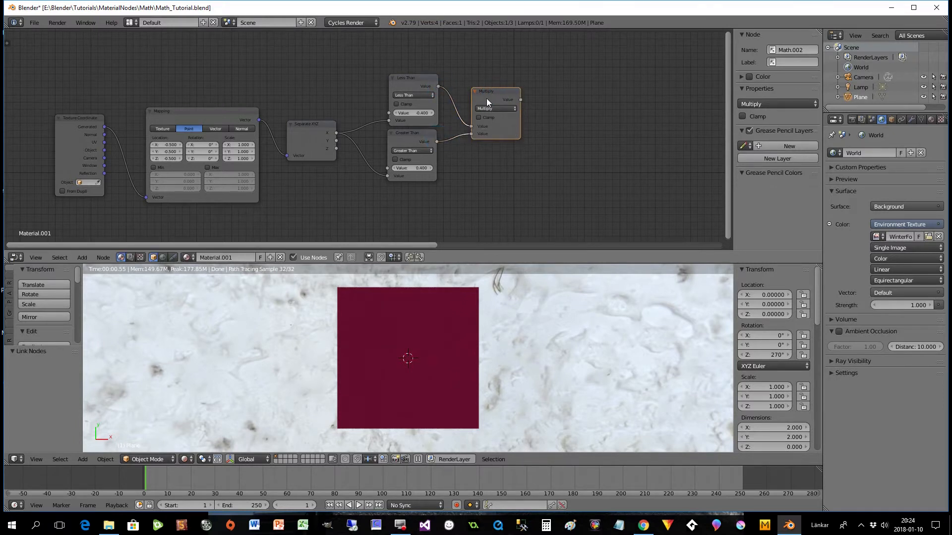
drag(486, 99, 483, 99)
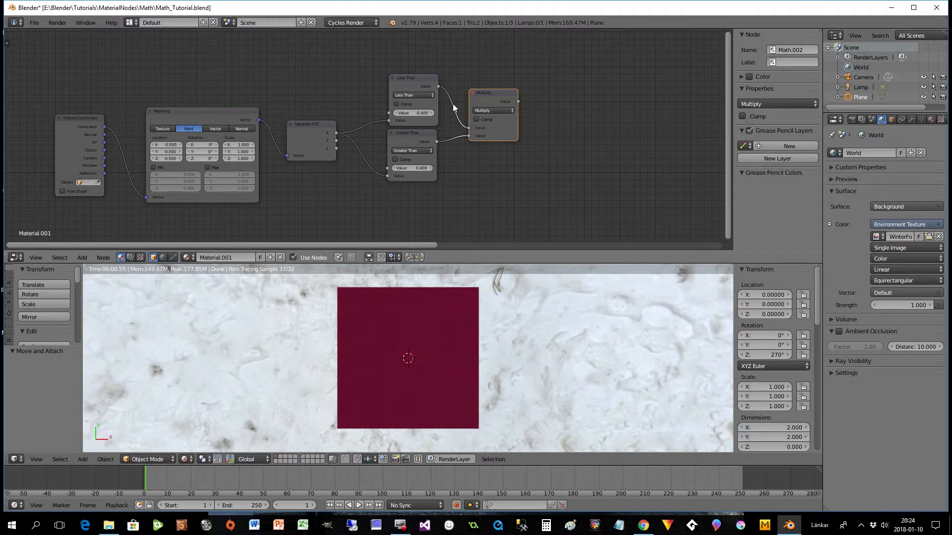
- Reposition the Multiply node slightly farther from the Less Than and Greater Than nodes
drag(520, 101, 555, 119)
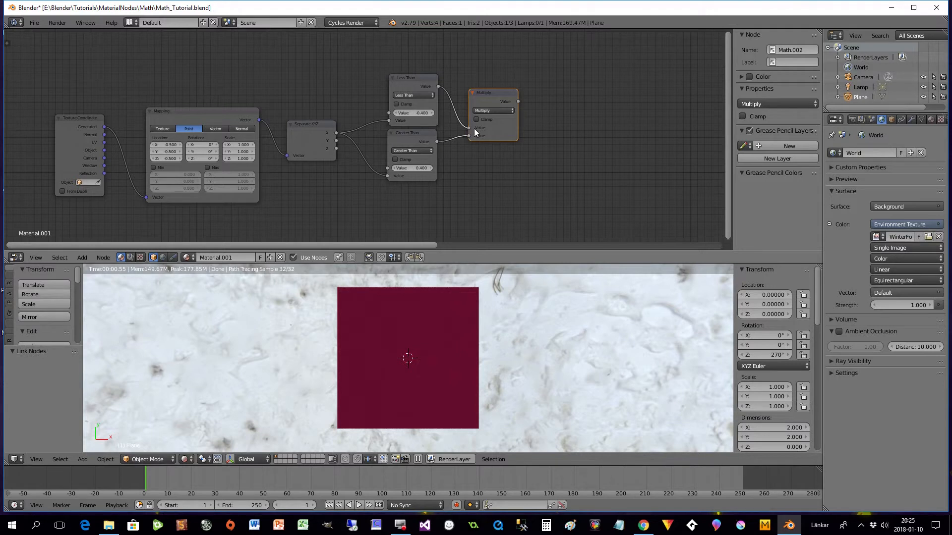
drag(506, 94, 496, 101)
drag(422, 246, 465, 245)
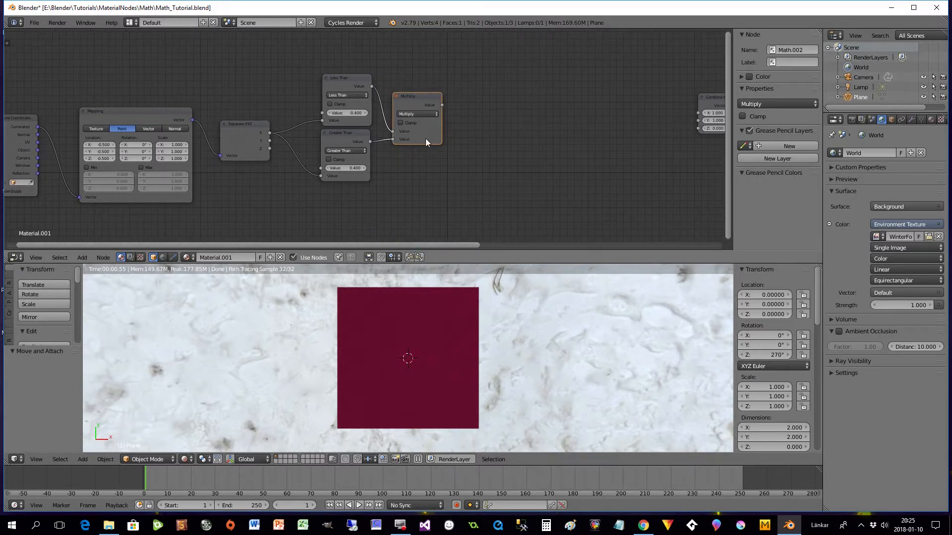
drag(422, 99, 427, 97)
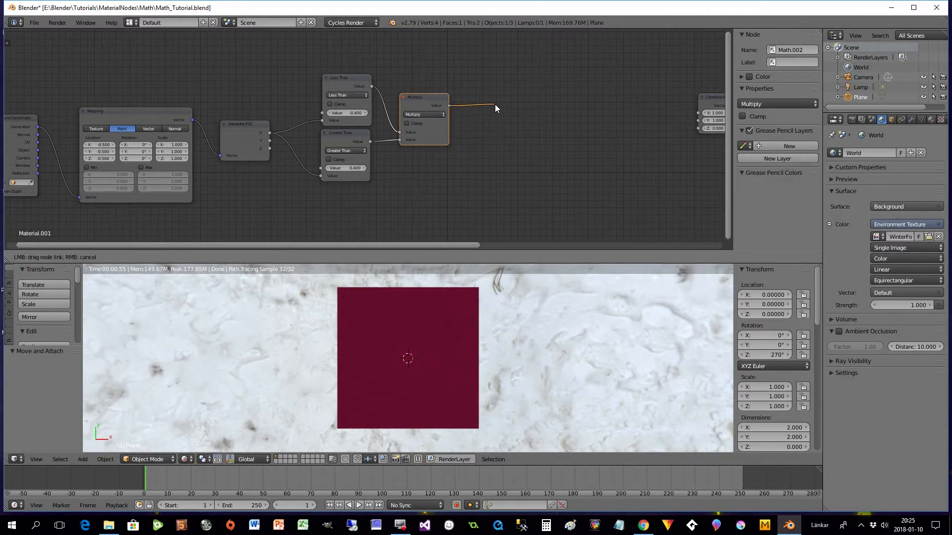
drag(495, 109, 527, 106)
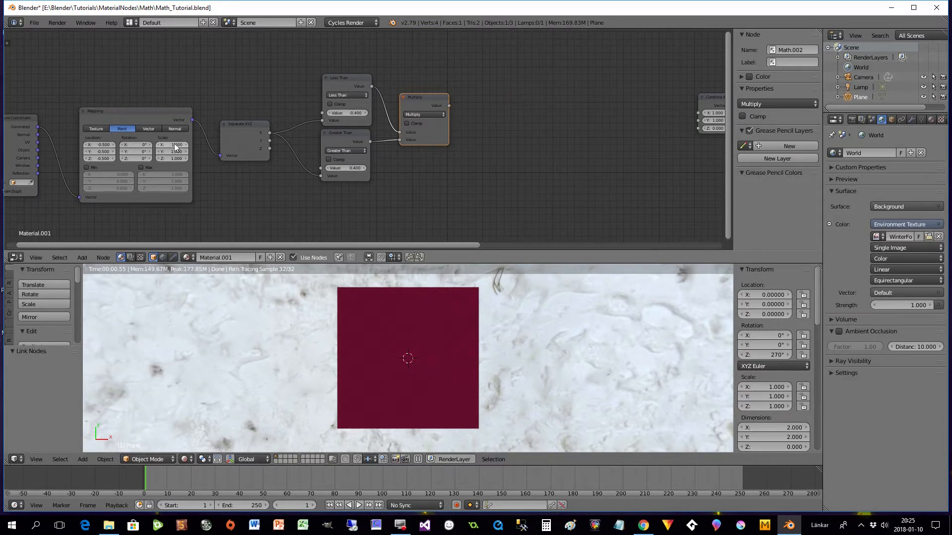
drag(450, 105, 454, 110)
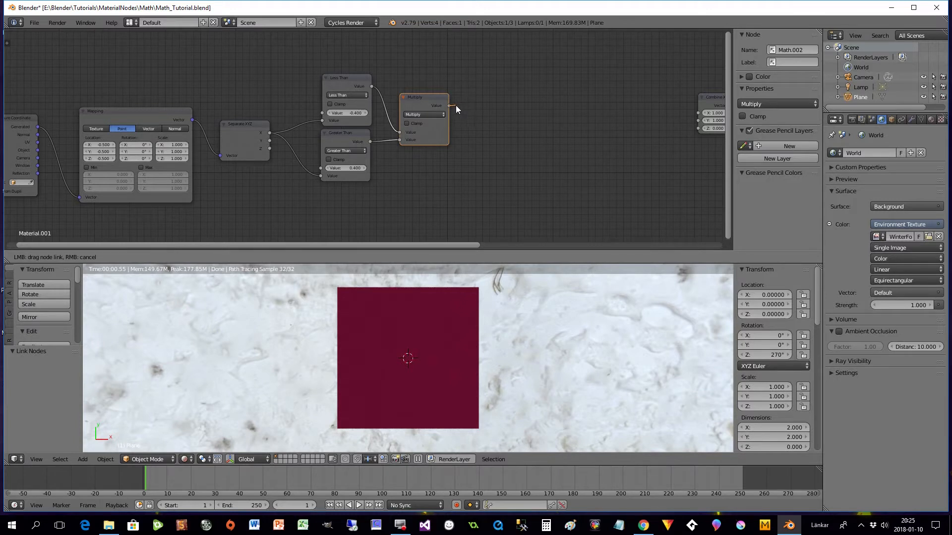
drag(444, 109, 450, 106)
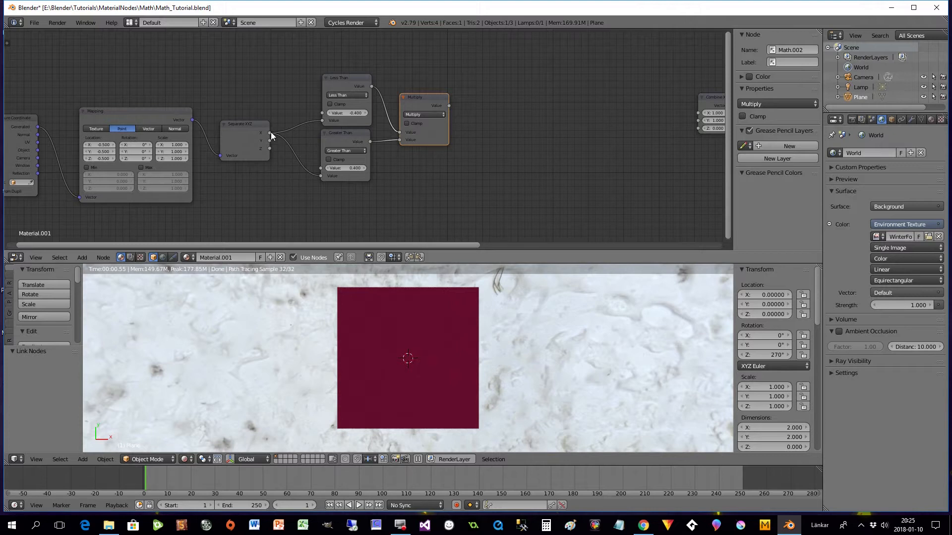
- Add a second Math node set to Multiply, linking the first Multiply's output and Separate XYZ's X output to its two values
key(shift+a)
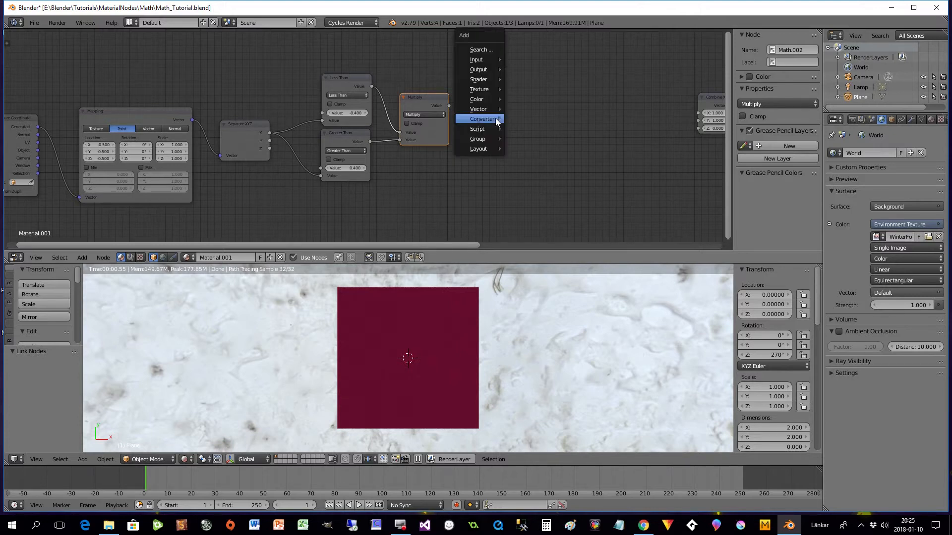
mouse_move(496, 119)
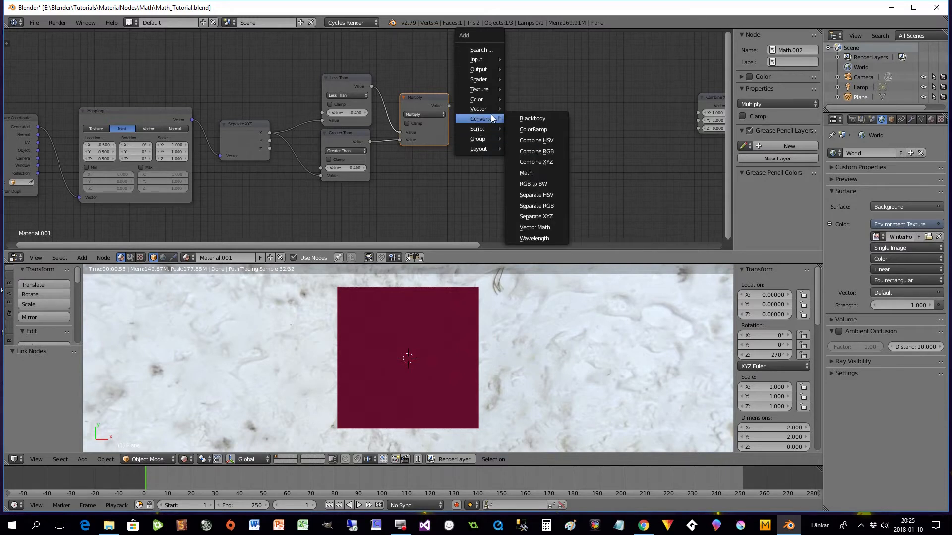
click(525, 174)
click(469, 96)
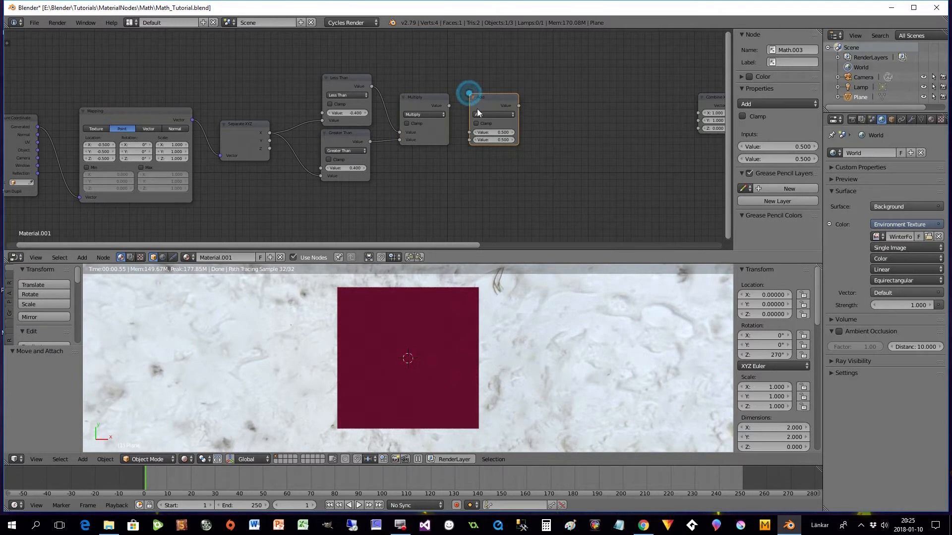
click(488, 114)
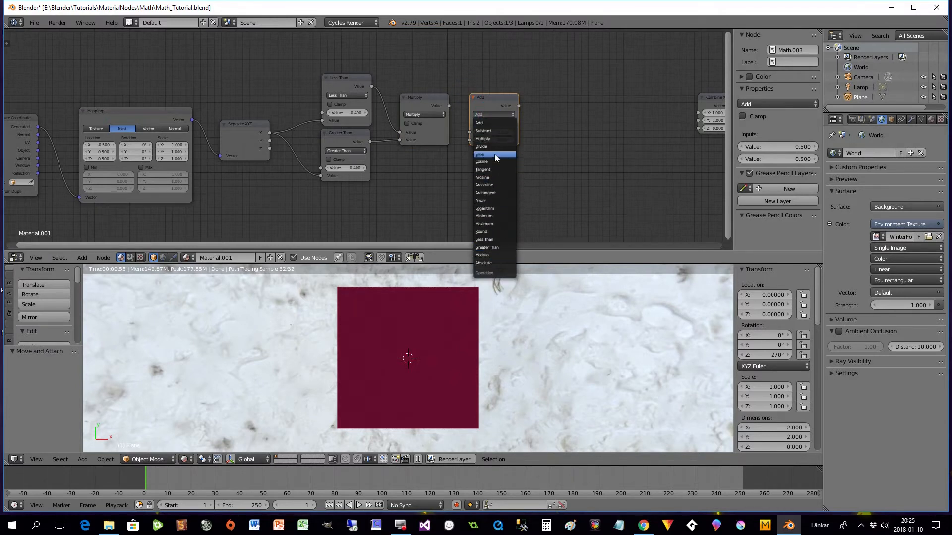
click(489, 139)
drag(490, 101, 476, 127)
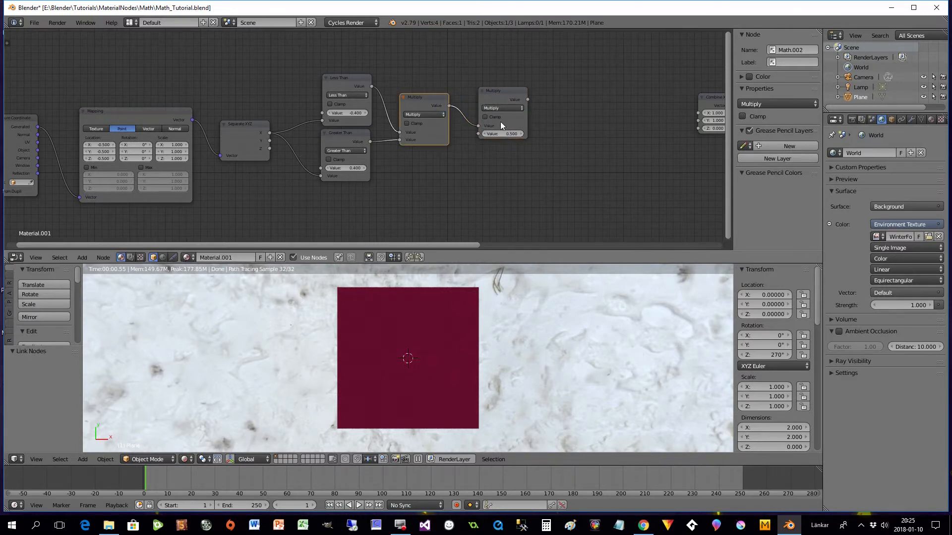
drag(270, 133, 480, 135)
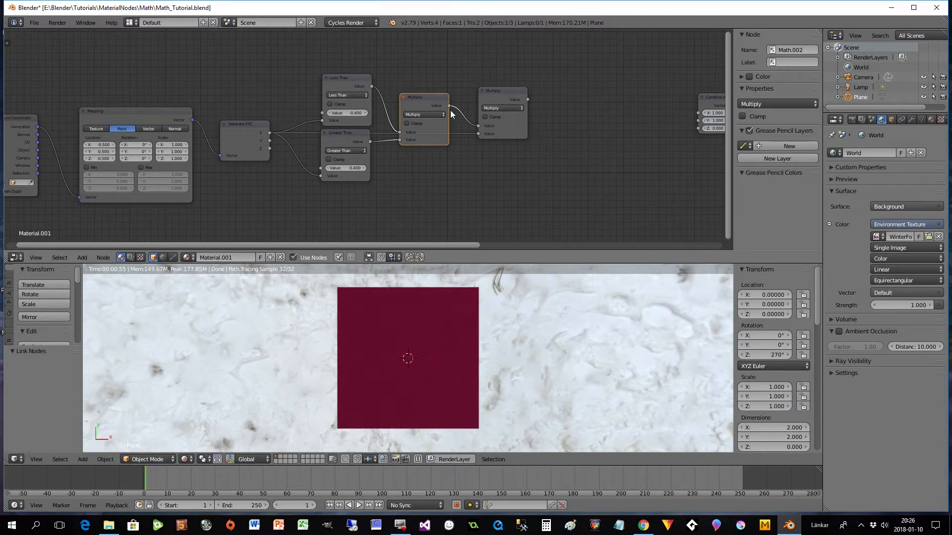
- Bring Combine XYZ closer and insert a third Multiply node that squares the second Multiply's output and feeds Combine XYZ's X input
drag(527, 99, 581, 105)
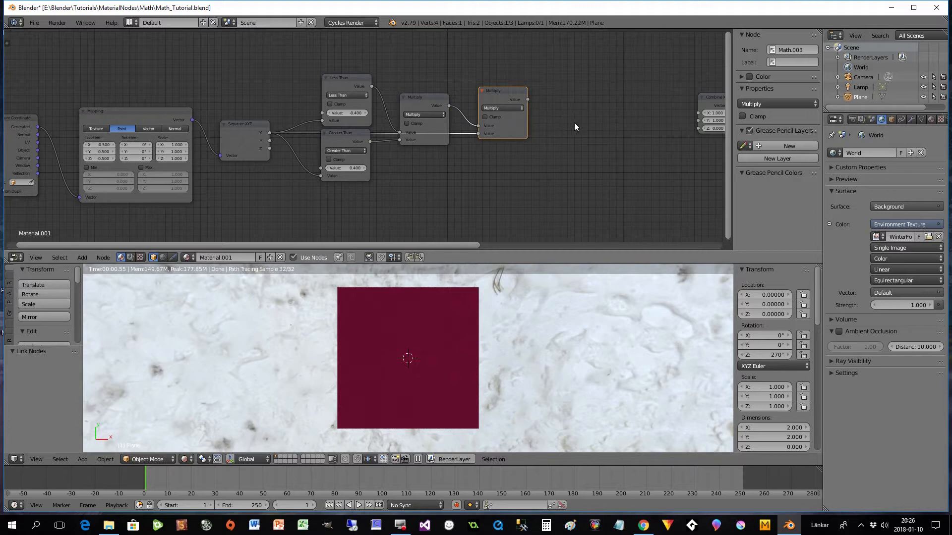
drag(710, 99, 658, 101)
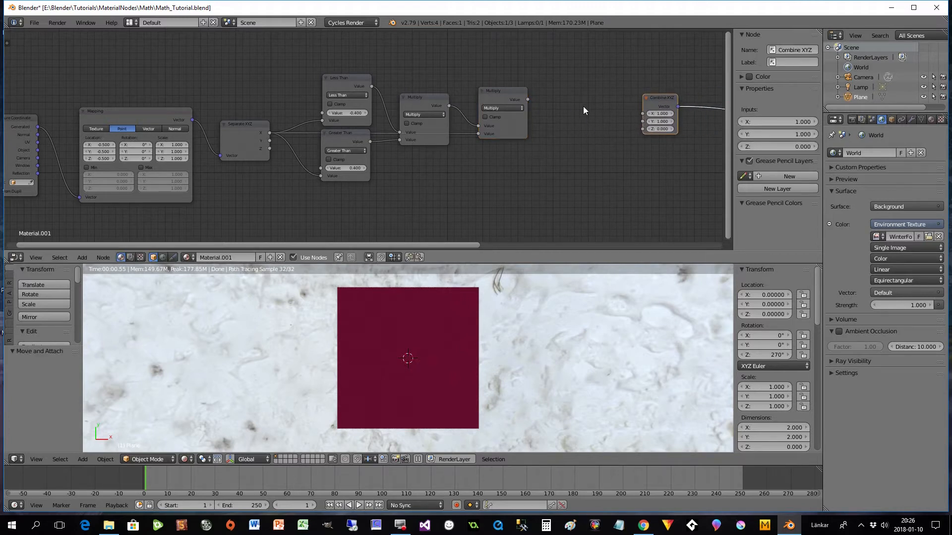
key(shift+a)
mouse_move(566, 129)
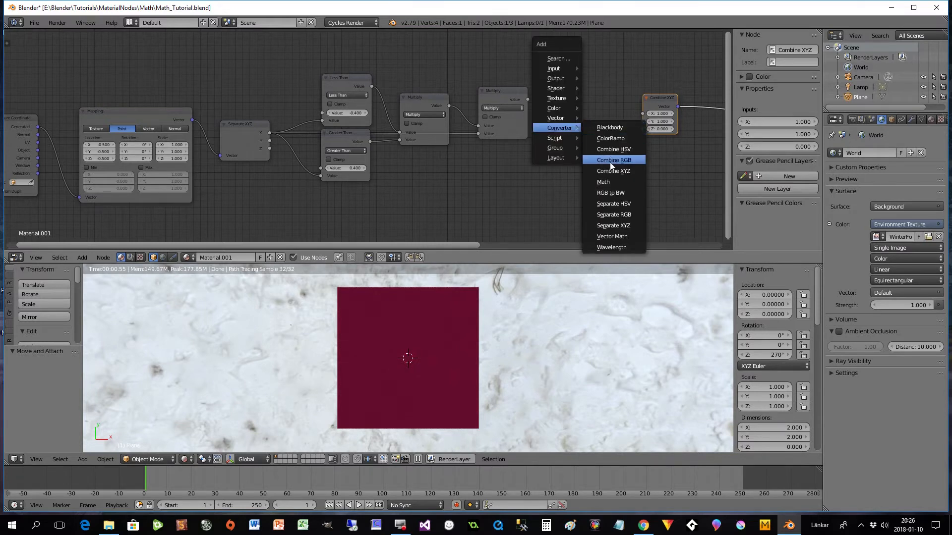
click(603, 182)
click(564, 82)
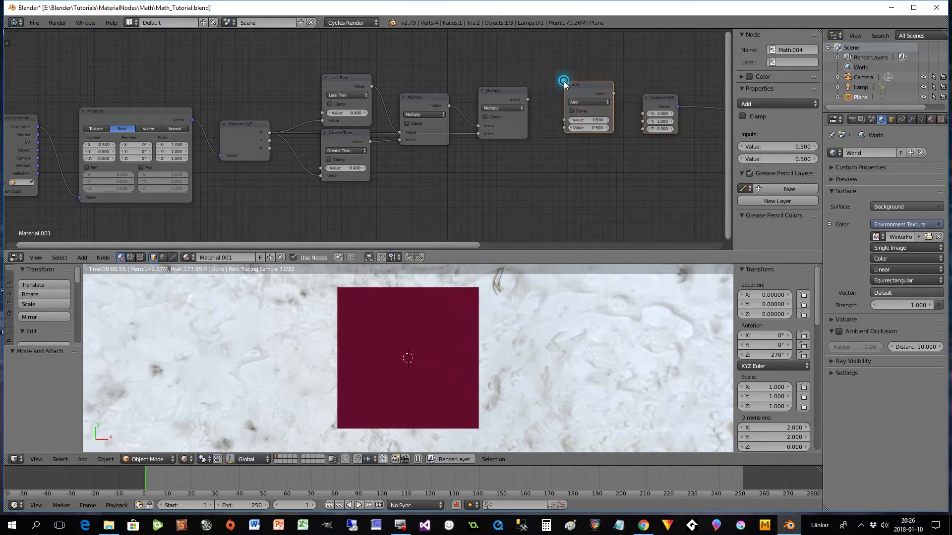
click(581, 103)
click(582, 126)
drag(527, 100, 565, 128)
drag(586, 91, 662, 92)
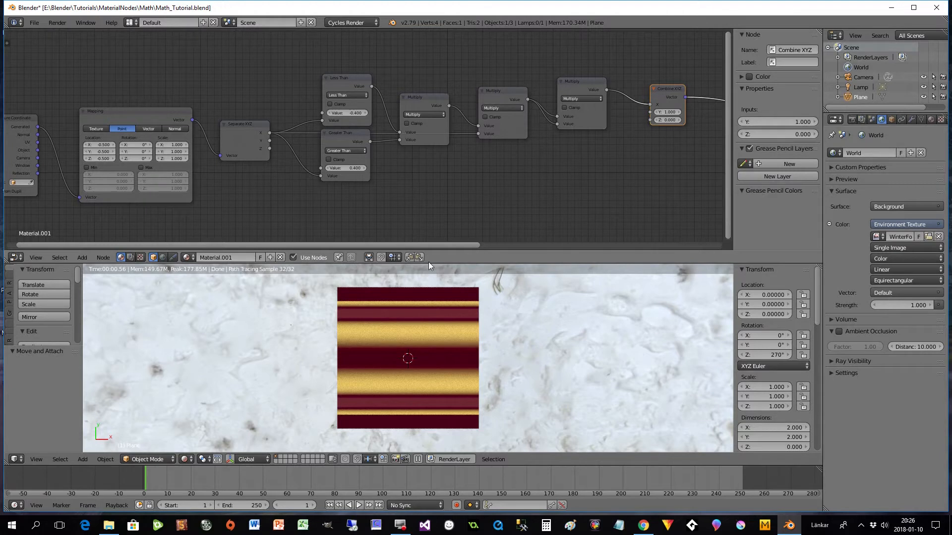
- Duplicate the Less Than, Greater Than and three Multiply nodes together and place the copies directly below the originals
click(346, 83)
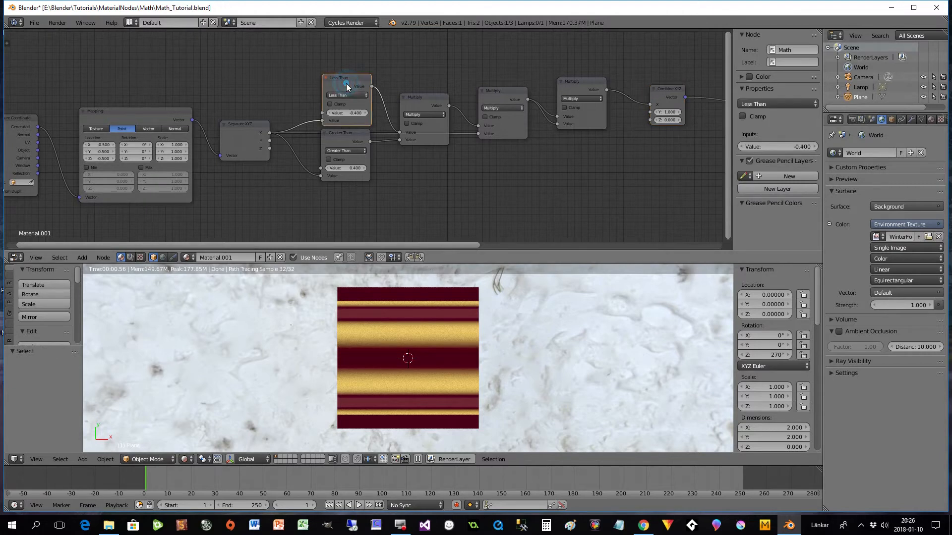
shift+click(343, 150)
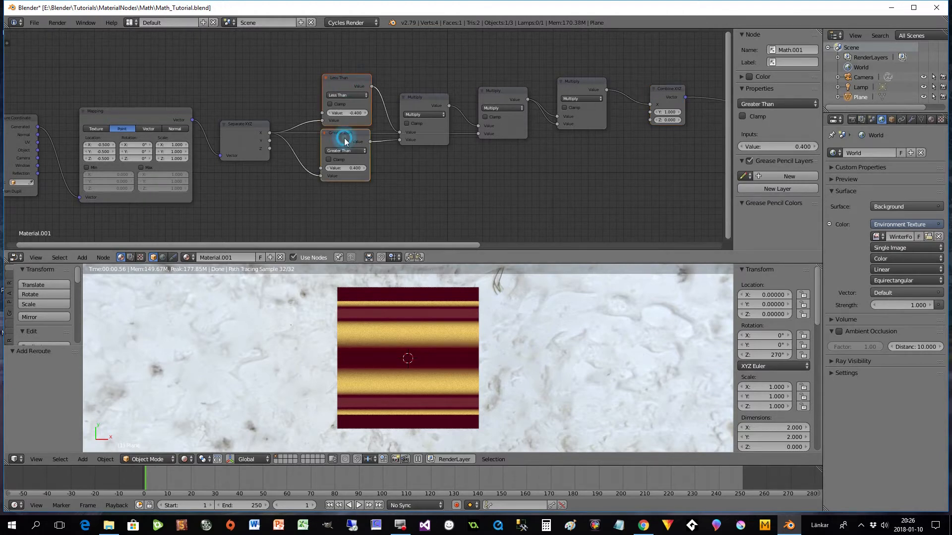
shift+click(417, 99)
shift+click(498, 95)
shift+click(575, 82)
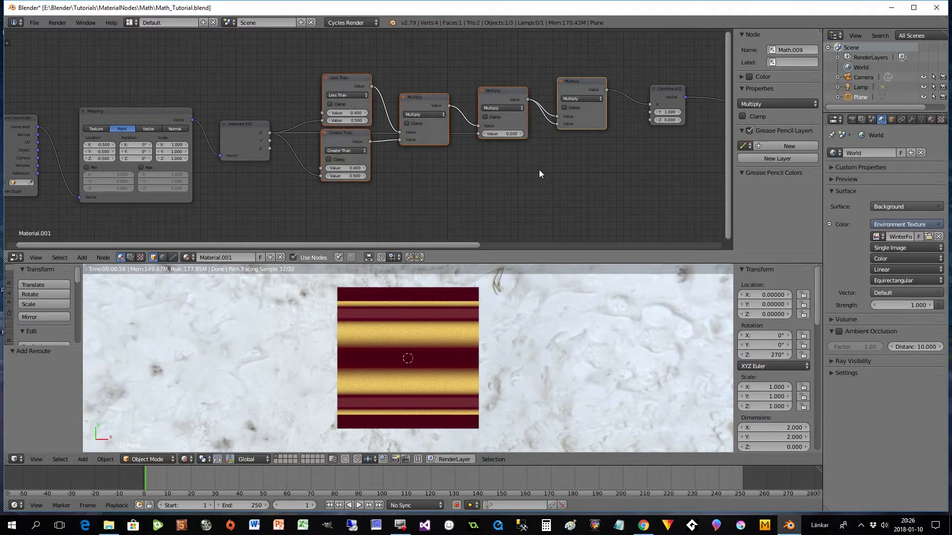
key(shift+d)
click(539, 70)
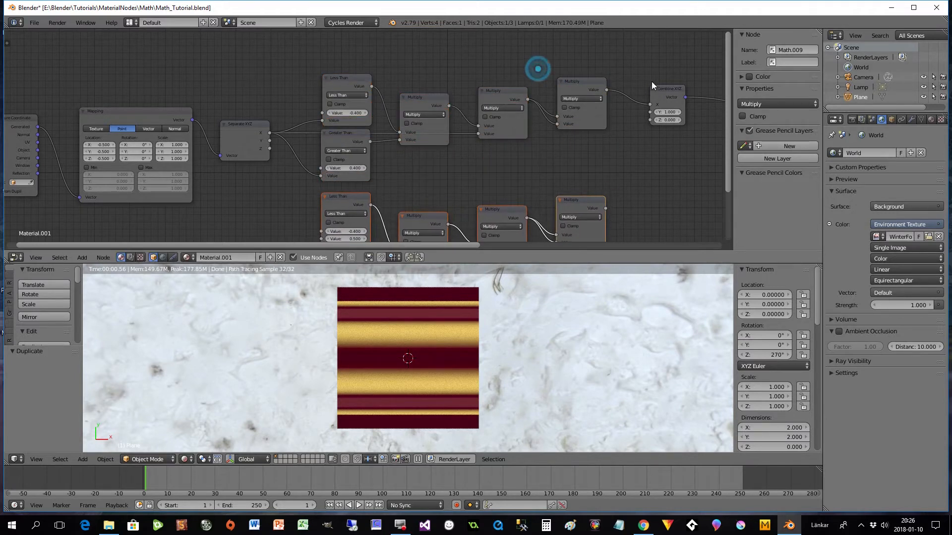
- Connect the copied chain to Combine XYZ's Y input, and link Separate XYZ's Y output to both copied comparisons and the middle copied Multiply
drag(727, 117, 726, 143)
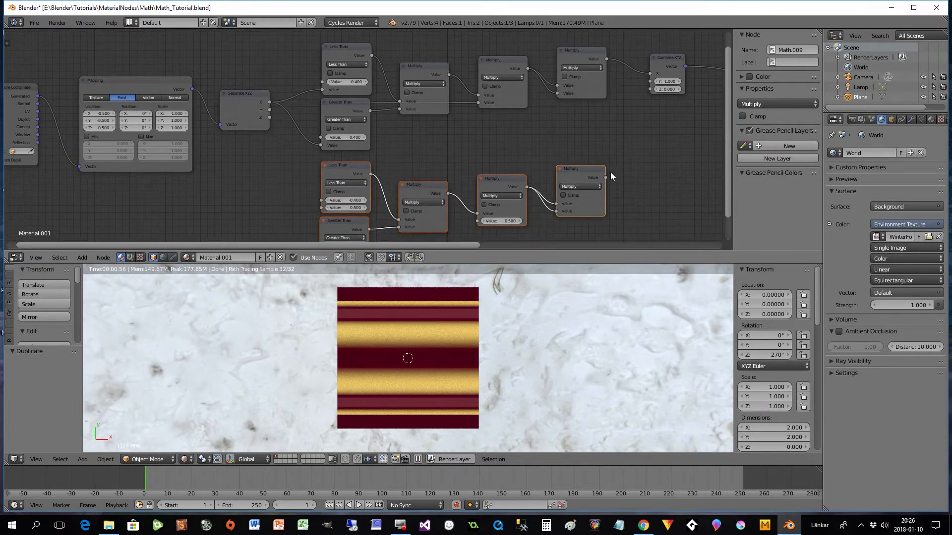
drag(606, 177, 651, 82)
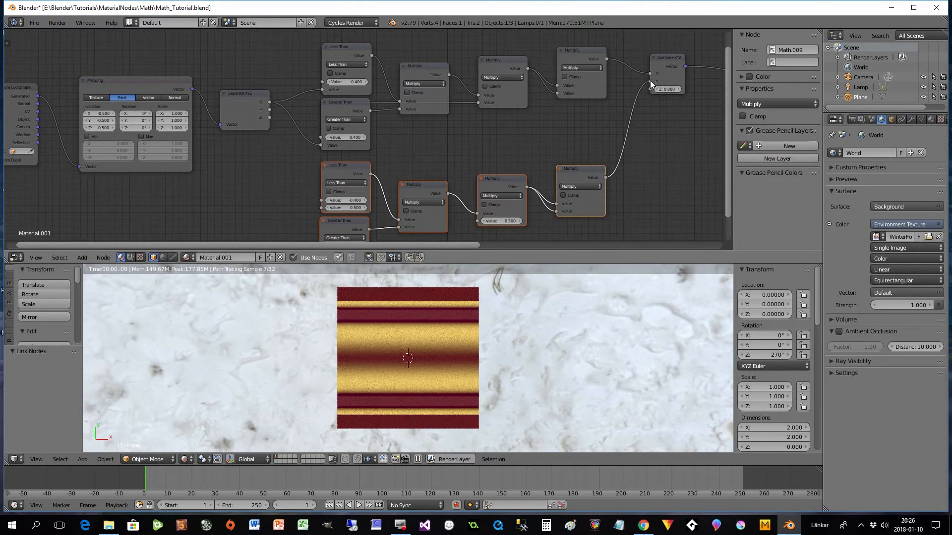
drag(269, 109, 321, 207)
drag(727, 137, 727, 168)
drag(269, 74, 317, 225)
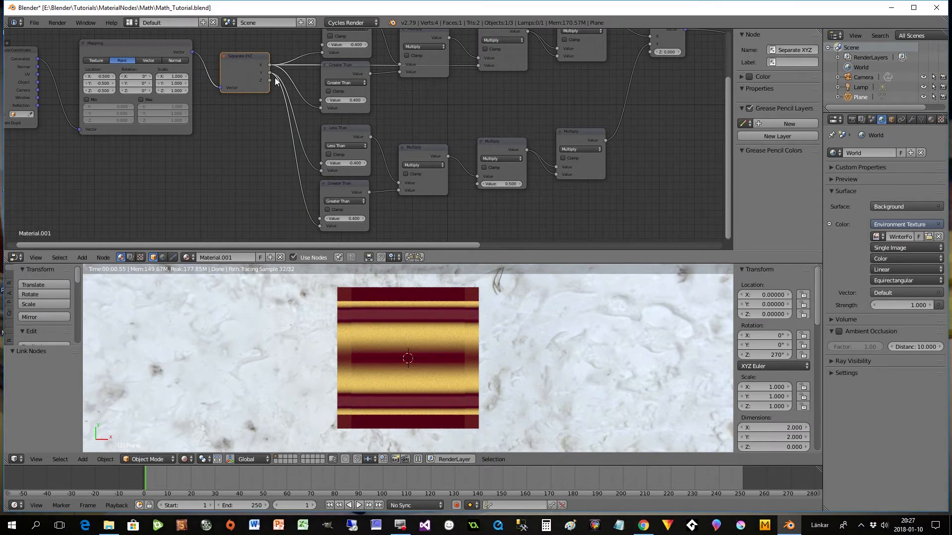
drag(271, 73, 476, 183)
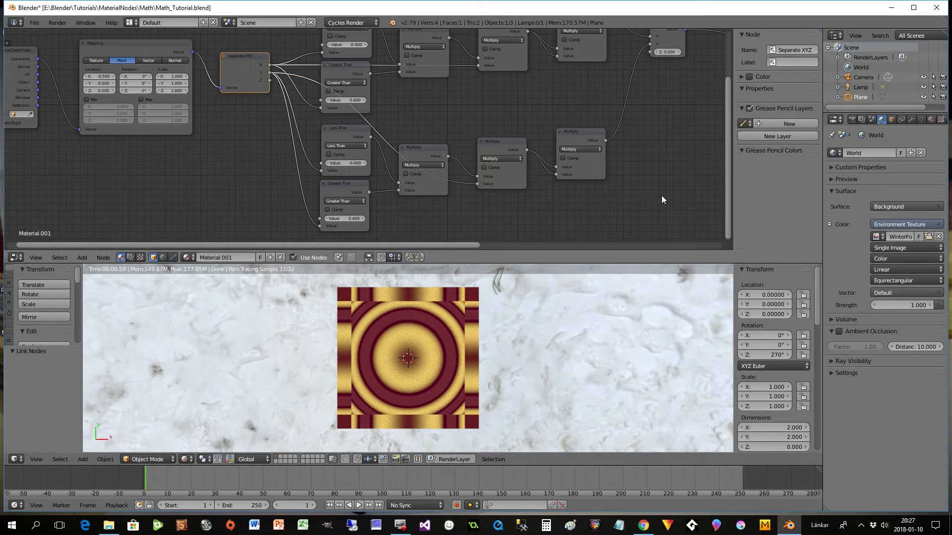
- Move the Wave Texture node closer to the Combine XYZ node
drag(727, 177, 726, 144)
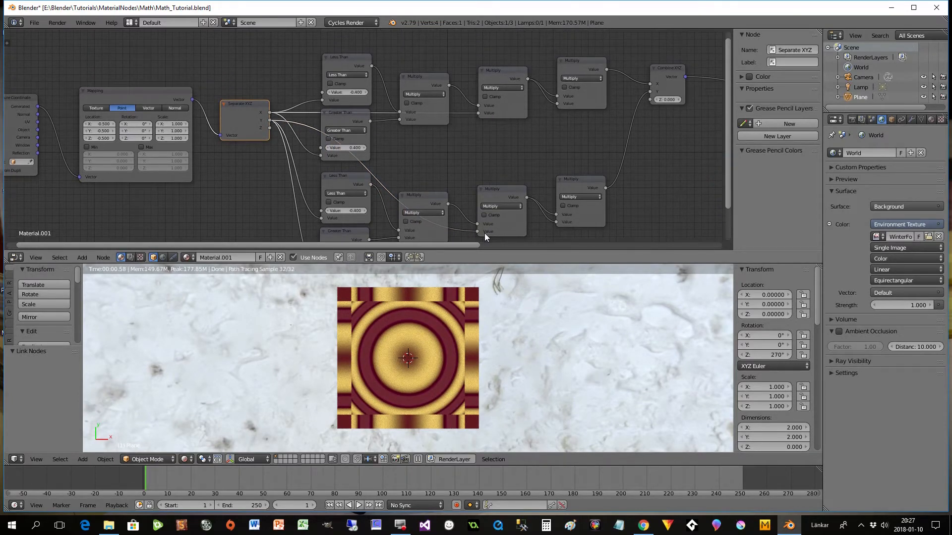
drag(466, 248, 631, 248)
drag(590, 67, 538, 74)
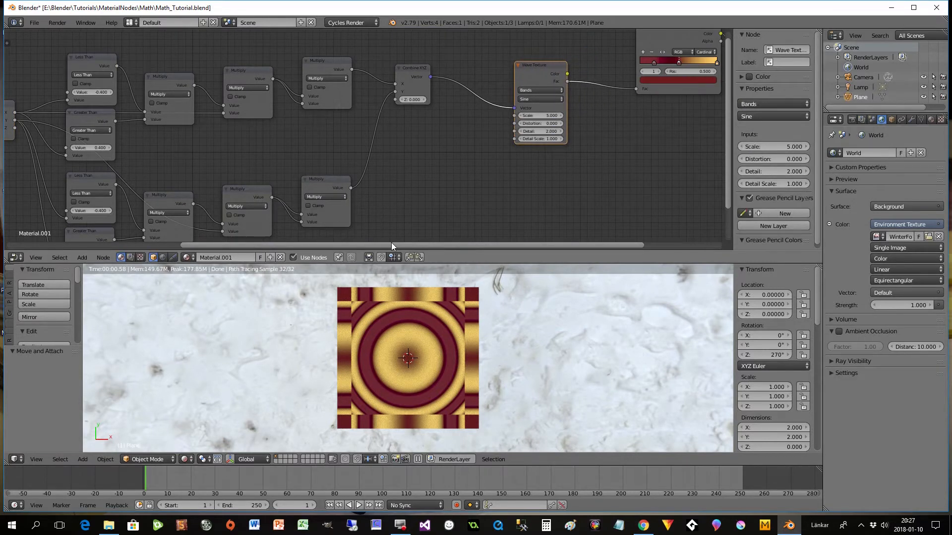
drag(391, 242, 352, 242)
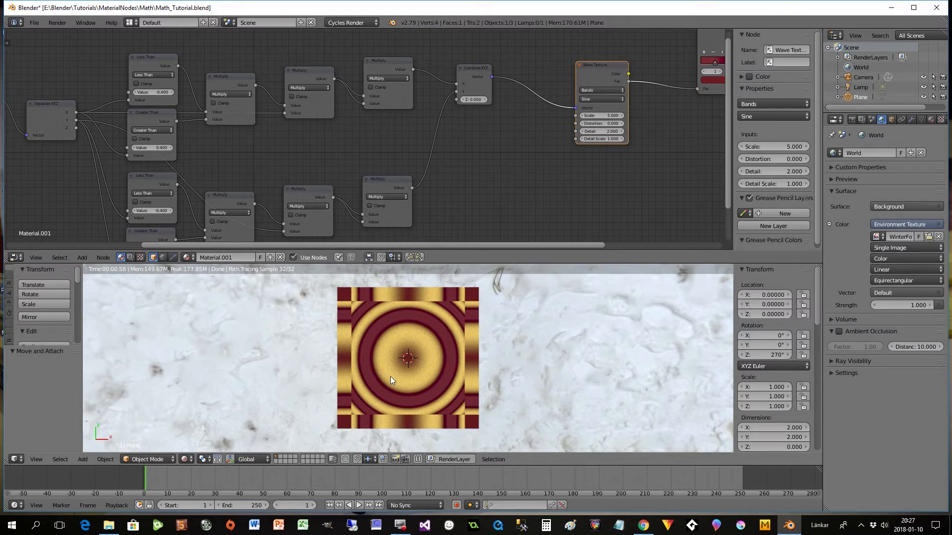
- Rearrange the Wave Texture and ColorRamp nodes, leaving a clear gap between them after the Combine XYZ node
drag(357, 243, 424, 258)
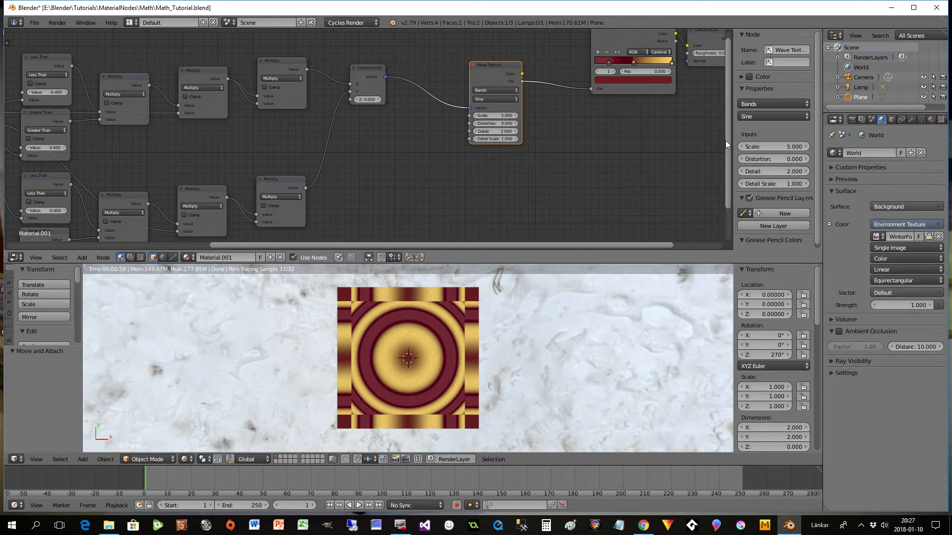
drag(725, 140, 724, 114)
drag(504, 96, 485, 118)
drag(622, 68, 588, 92)
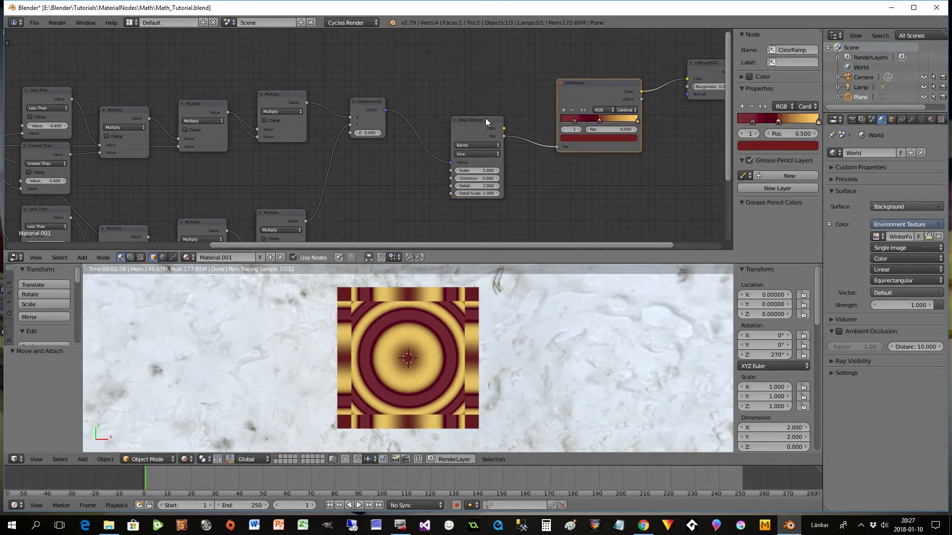
drag(485, 119, 486, 110)
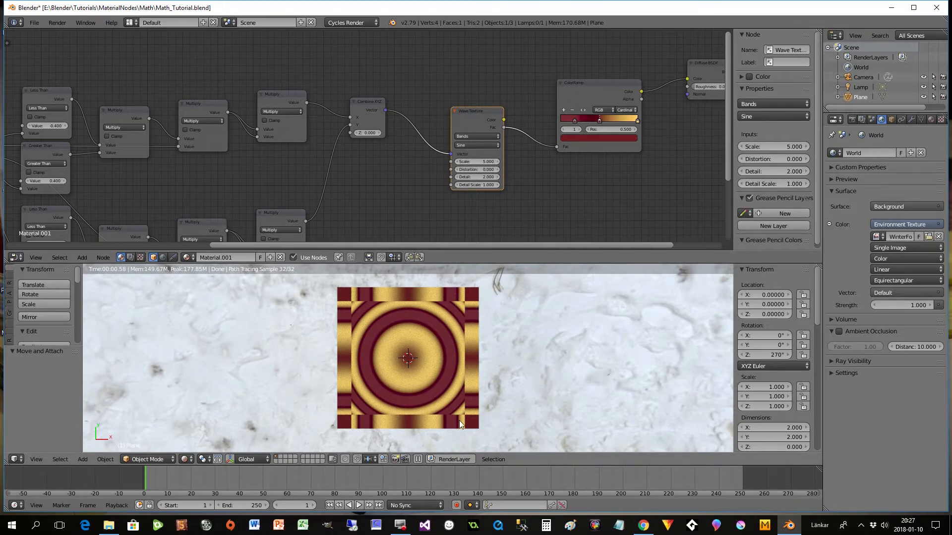
- Set the Wave Texture scale to 7.7 and move the node up closer to the ColorRamp
drag(494, 162, 517, 163)
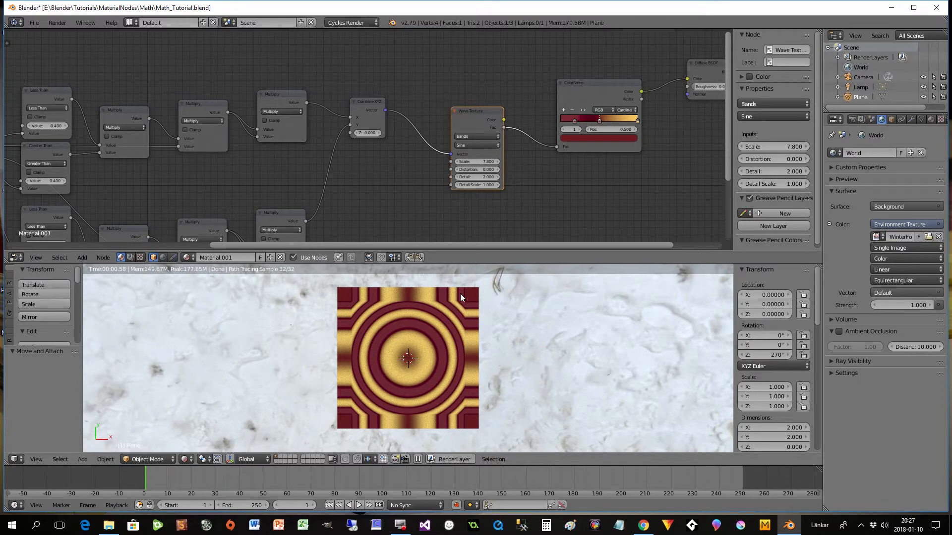
mouse_move(478, 162)
mouse_down()
mouse_move(490, 161)
mouse_move(471, 161)
mouse_up()
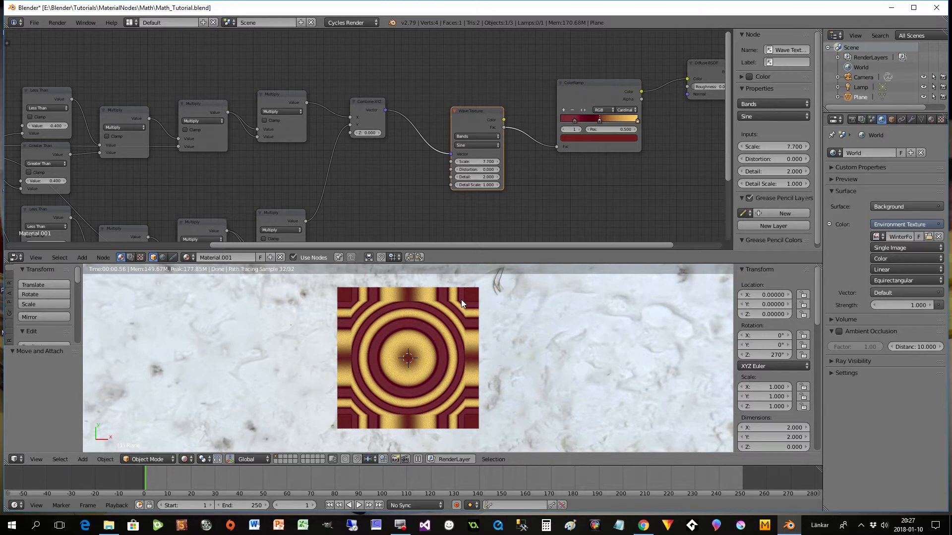
key(g)
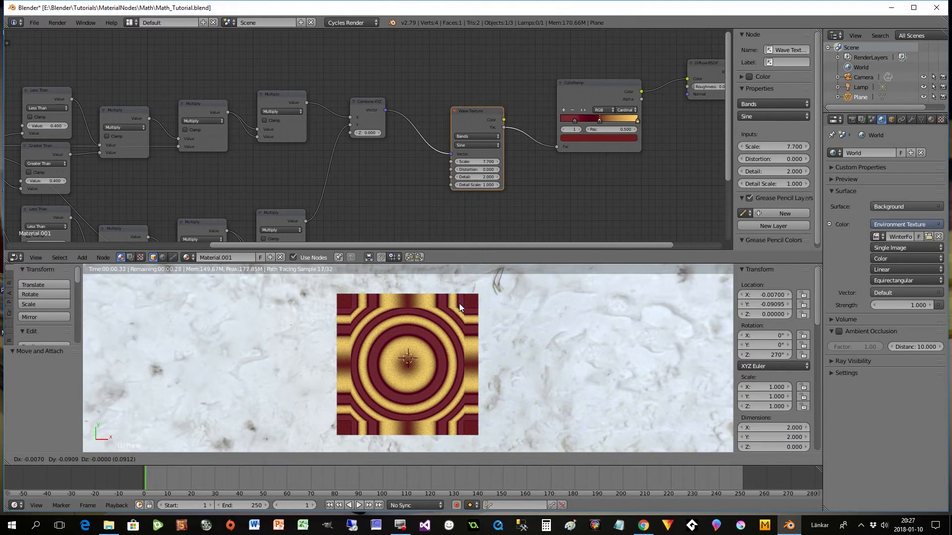
key(Escape)
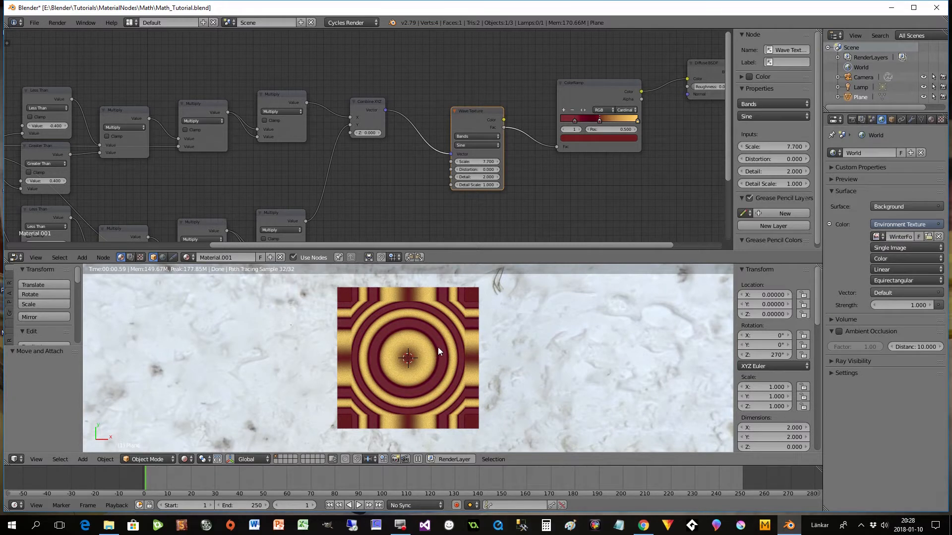
drag(474, 112, 487, 80)
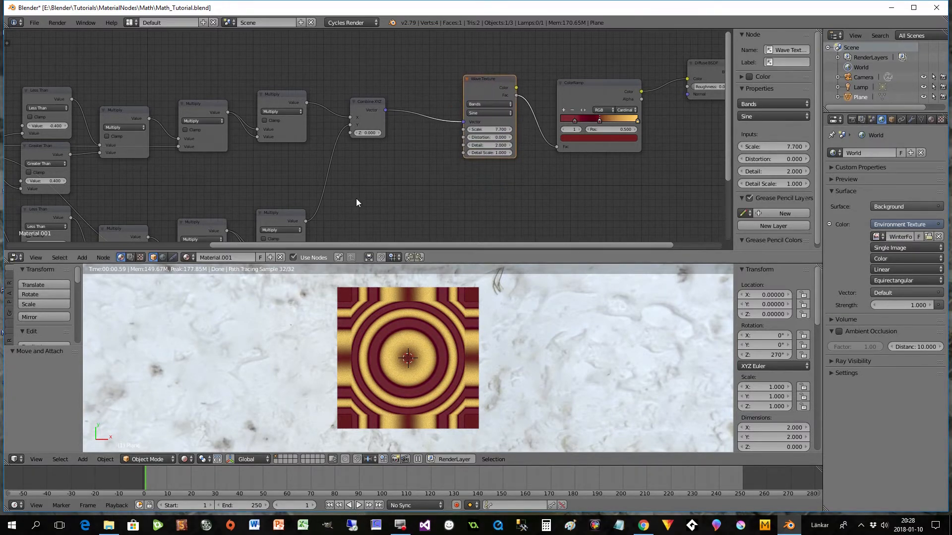
- Change the last Multiply node in both the X and Y chains to Divide, and shift Combine XYZ slightly away from them
drag(401, 245, 333, 243)
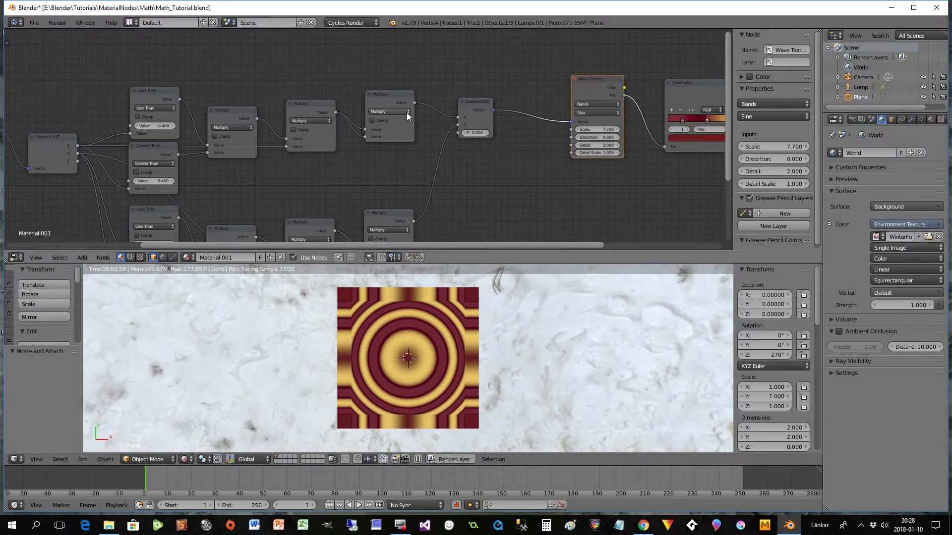
click(407, 113)
click(391, 142)
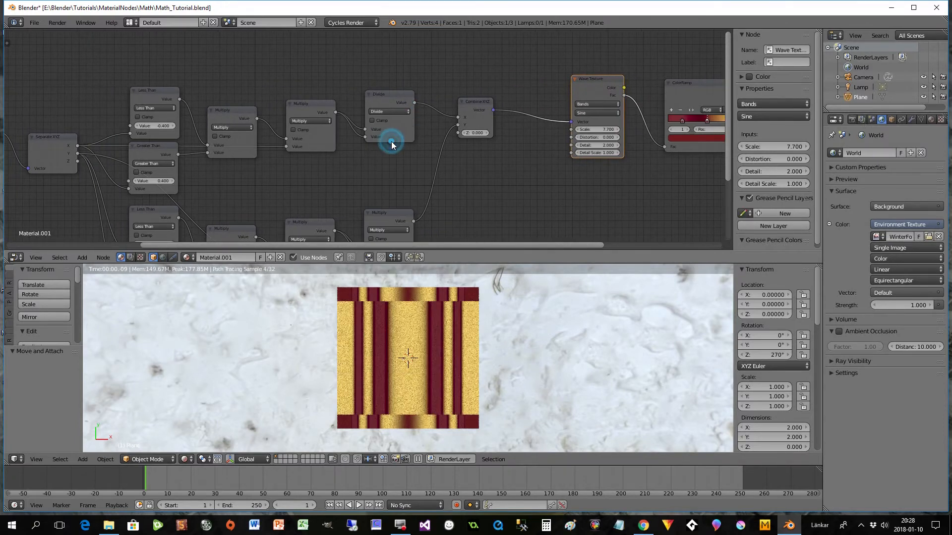
click(388, 226)
click(388, 231)
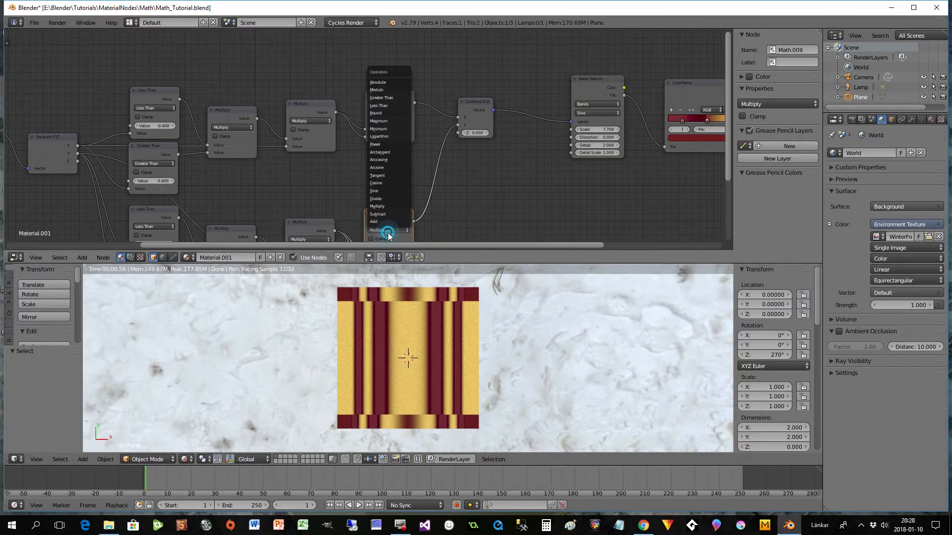
click(389, 199)
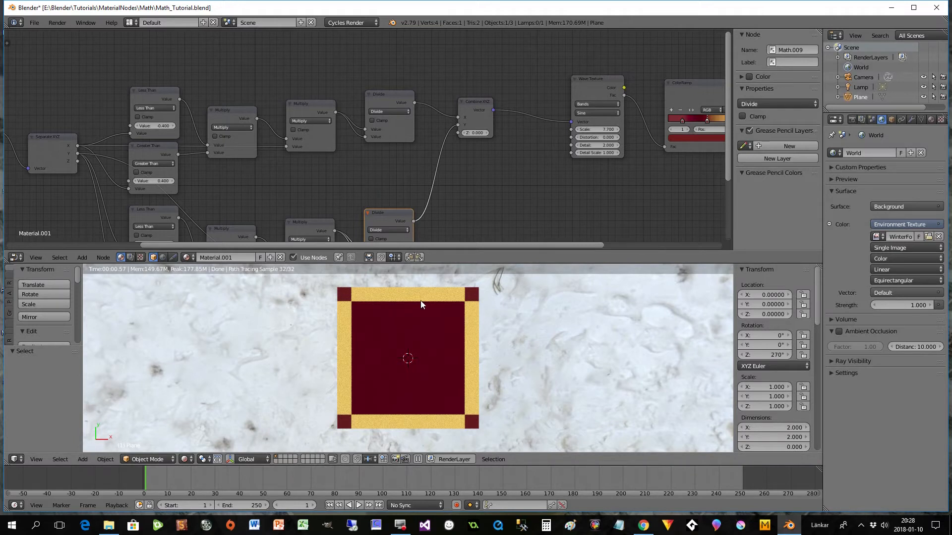
drag(504, 245, 553, 246)
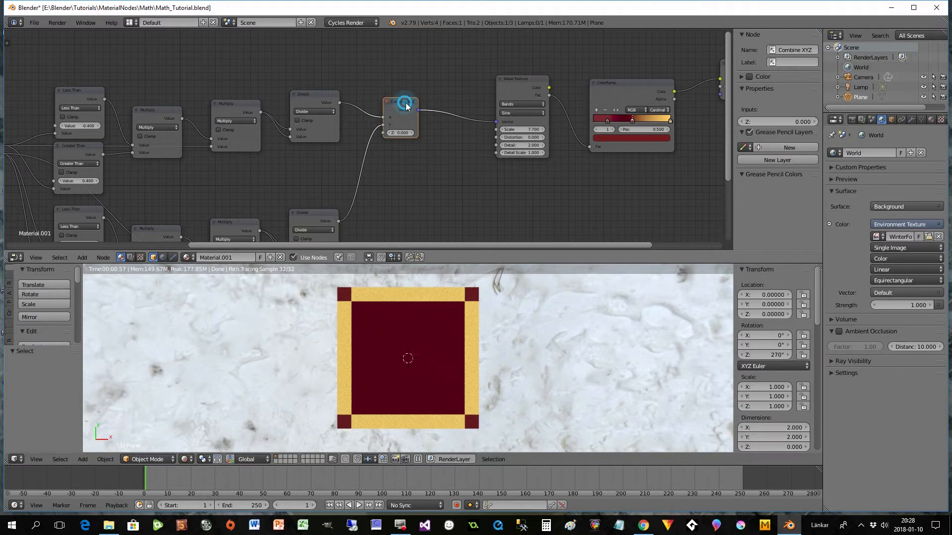
drag(405, 102, 421, 106)
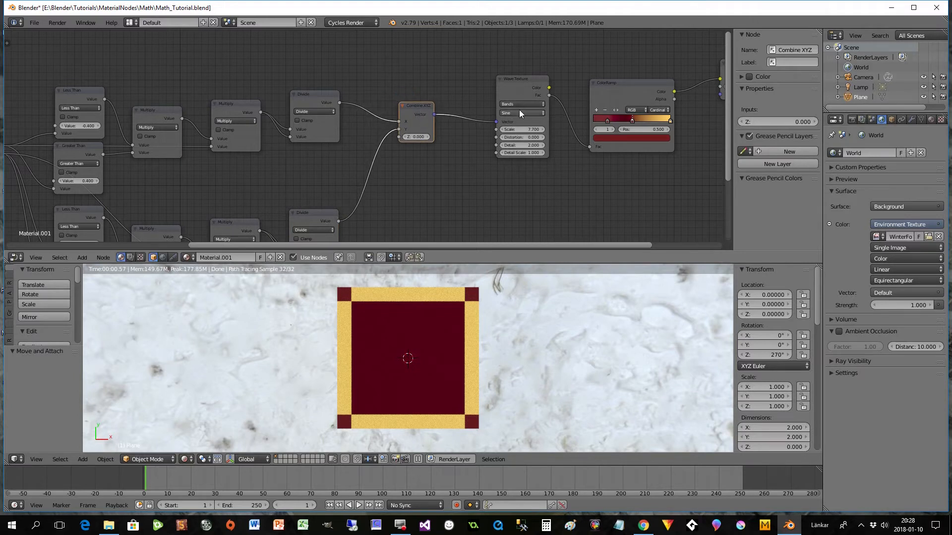
- Change both Divide nodes feeding Combine XYZ back to Multiply
click(321, 113)
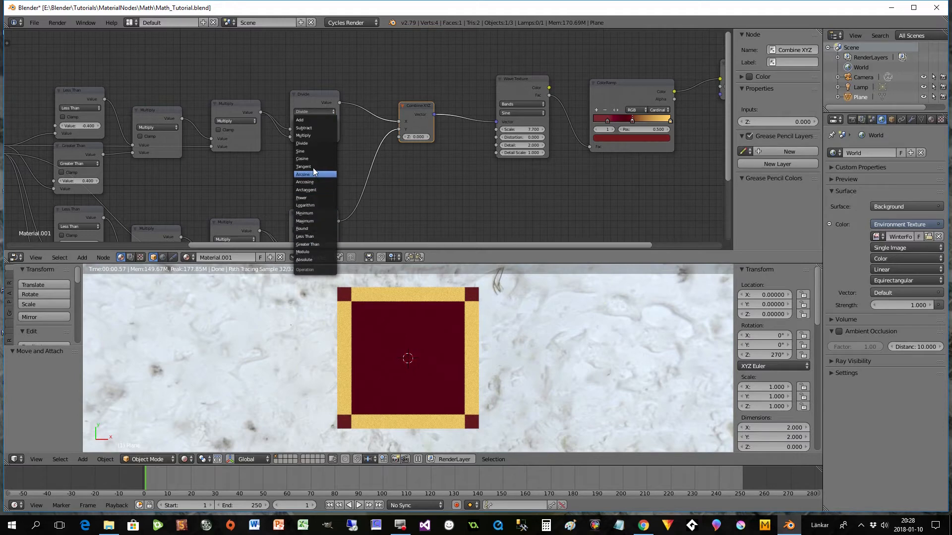
click(307, 136)
click(314, 229)
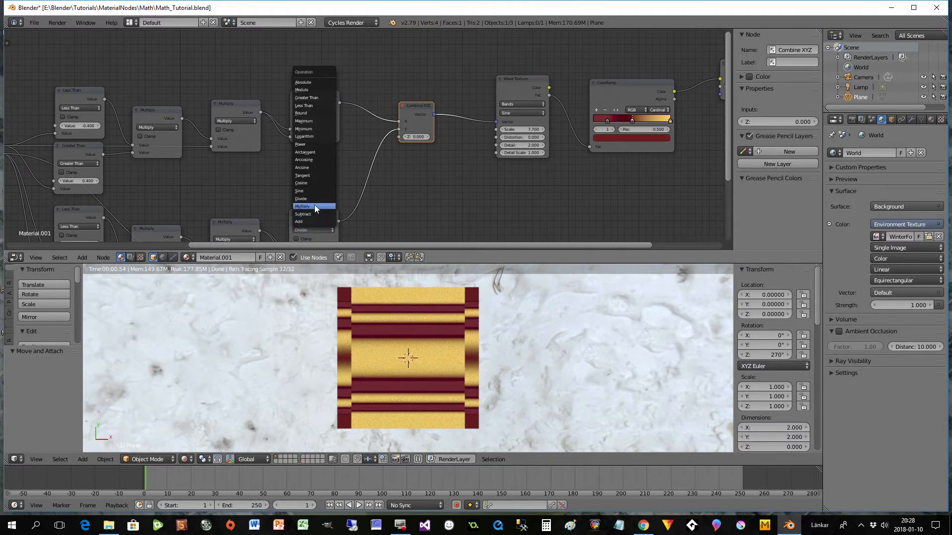
click(314, 205)
- Reposition Combine XYZ and Wave Texture, and insert a Vector Curves node on the link between them
drag(405, 110, 403, 118)
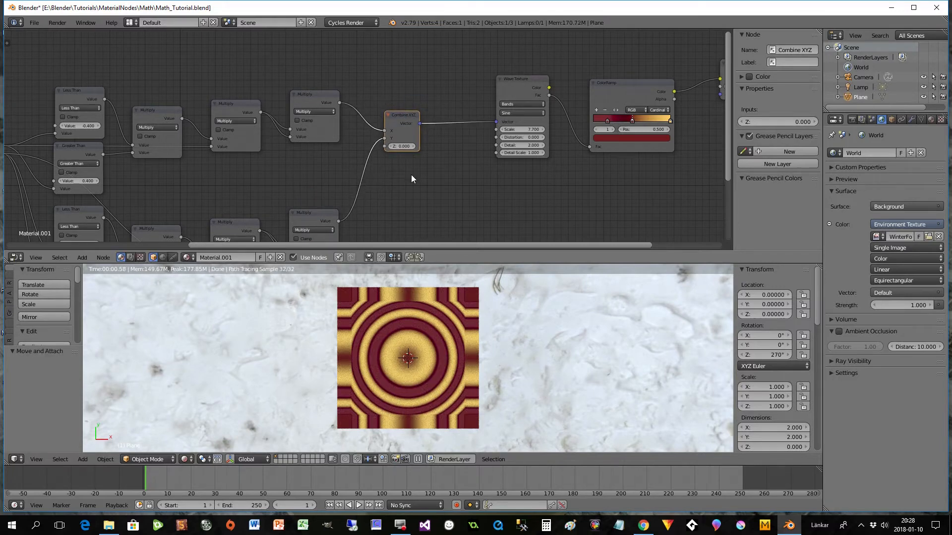
drag(410, 245, 450, 231)
drag(459, 82, 469, 84)
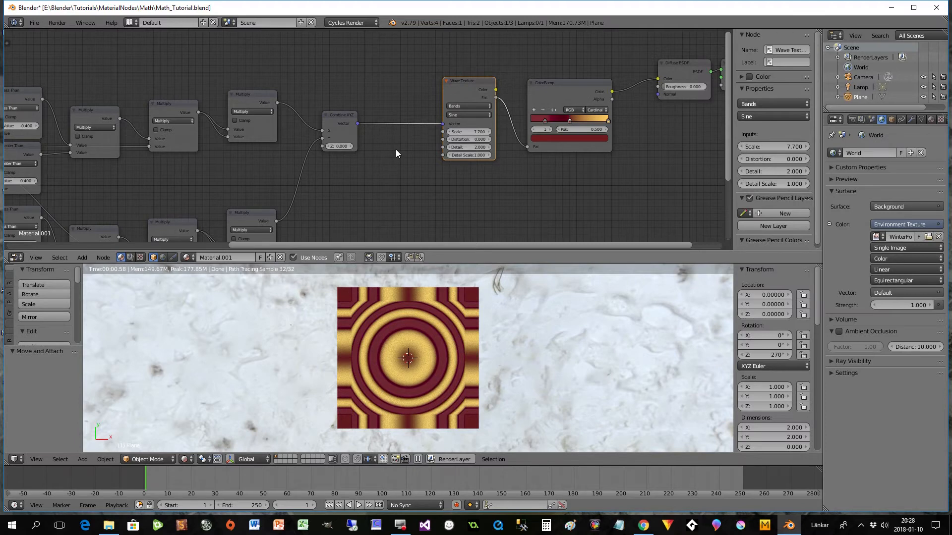
key(shift+a)
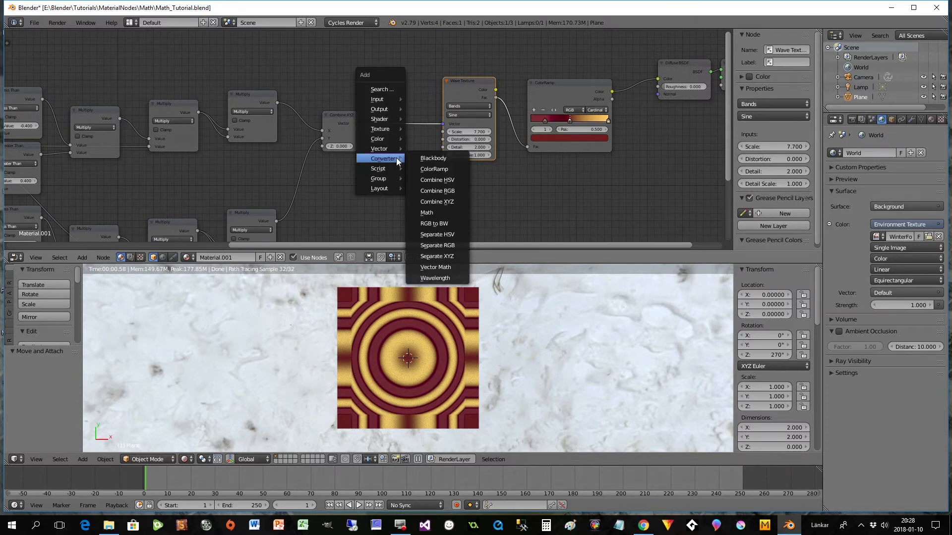
mouse_move(392, 149)
click(435, 192)
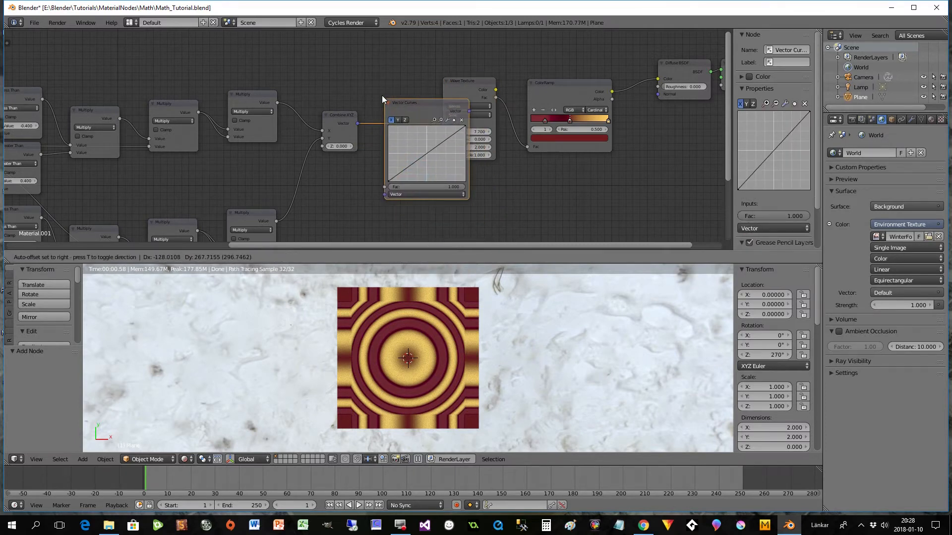
click(387, 61)
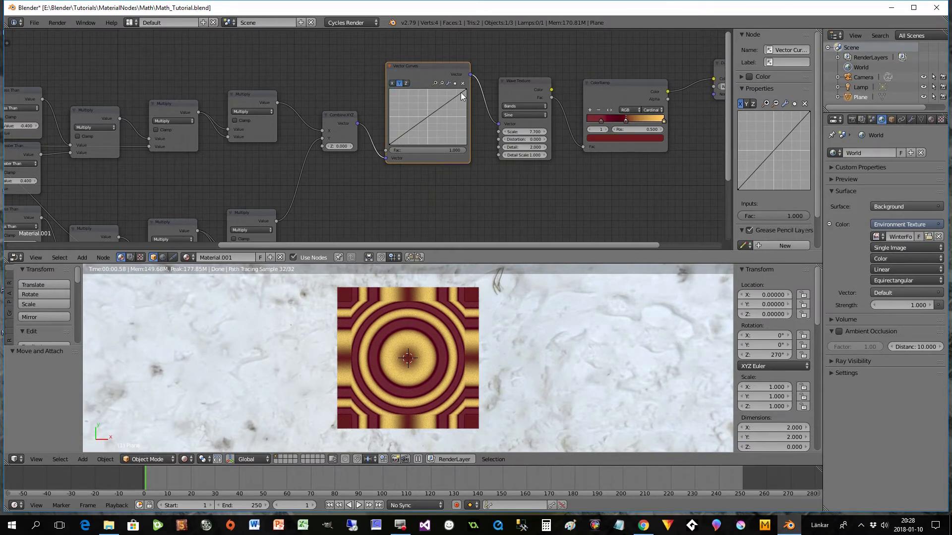
- Invert the Y curve in Vector Curves so it ends at X 1, Y -1, and add a control point near its centre at Y -0.025
drag(465, 90, 466, 117)
click(390, 144)
drag(390, 144, 389, 89)
drag(466, 118, 466, 145)
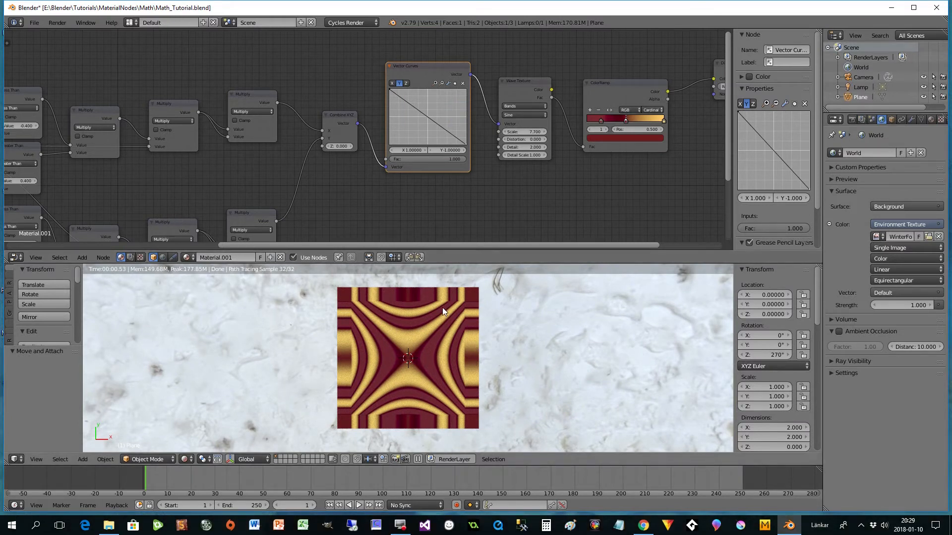
click(427, 118)
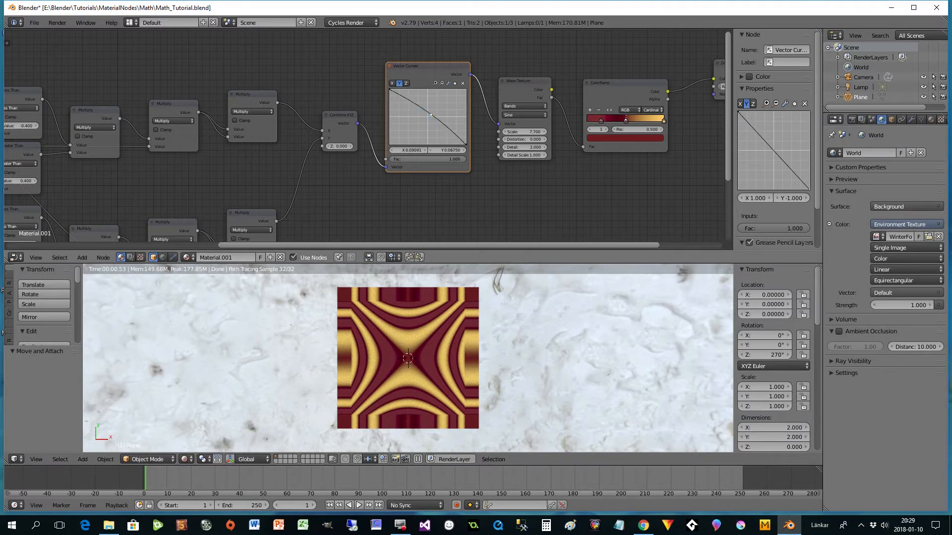
drag(428, 118, 427, 117)
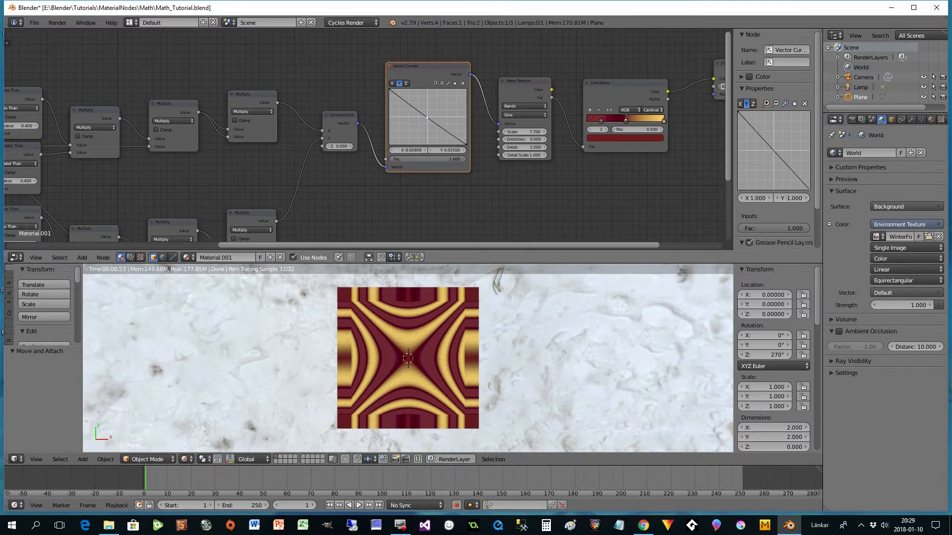
- Switch the Wave Texture type to Rings and reset the Y curve in Vector Curves to its default line
click(512, 106)
click(511, 89)
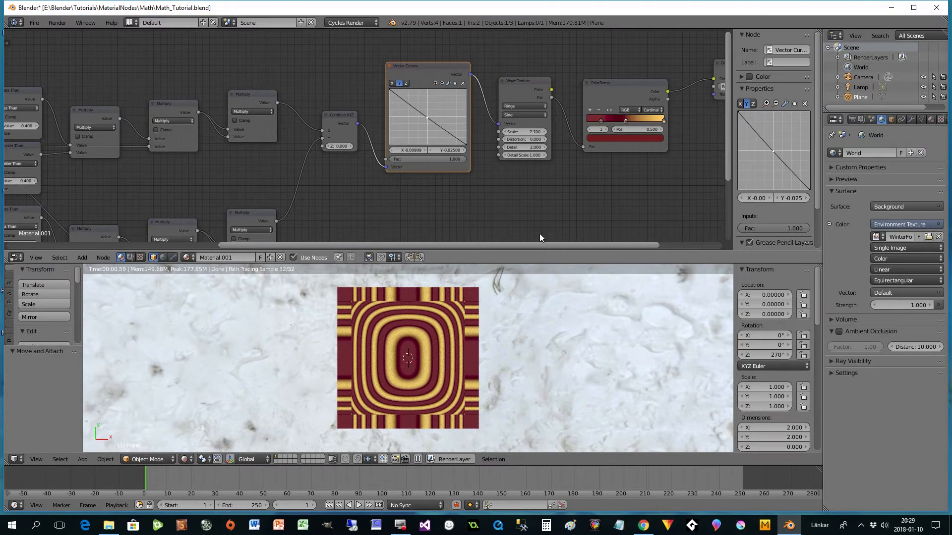
drag(509, 131, 521, 133)
click(448, 84)
click(482, 122)
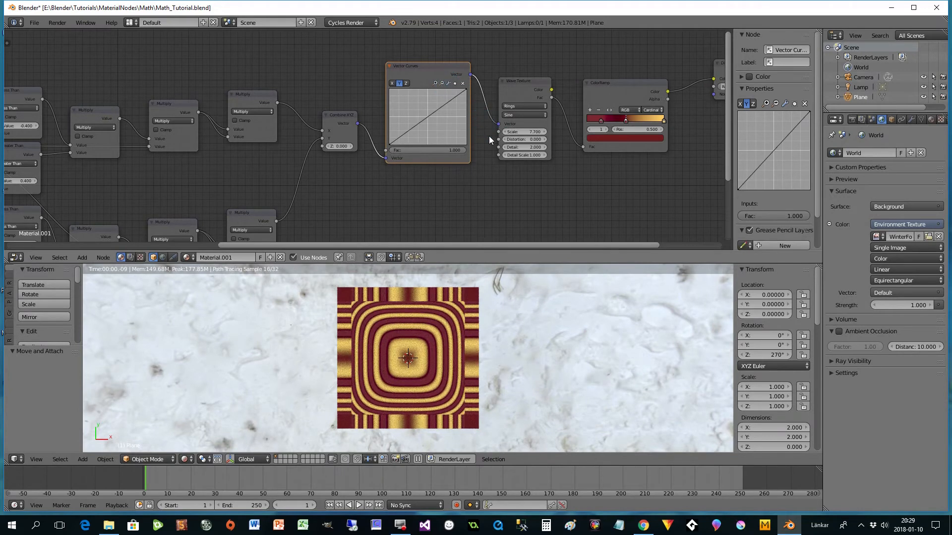
- Set the Wave Texture type to Bands and its scale to 5
click(515, 106)
click(513, 100)
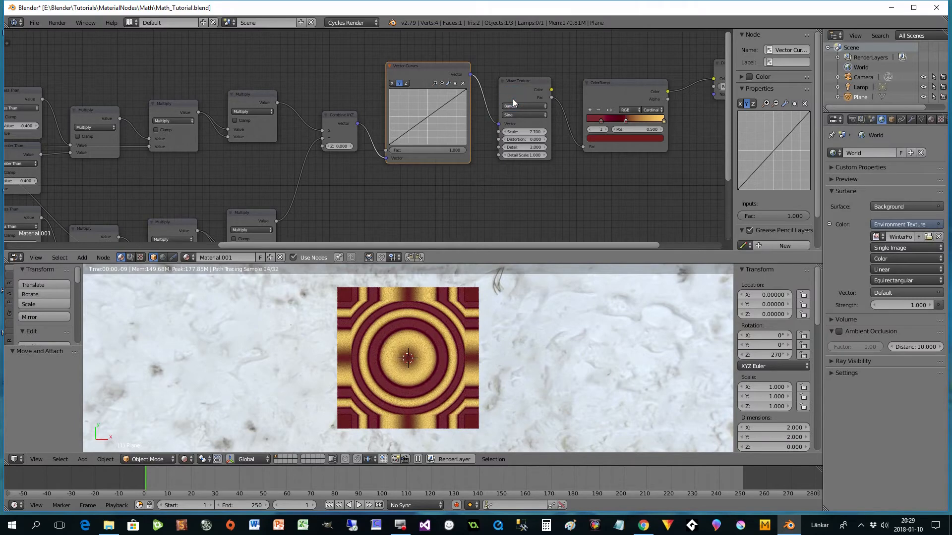
double_click(514, 132)
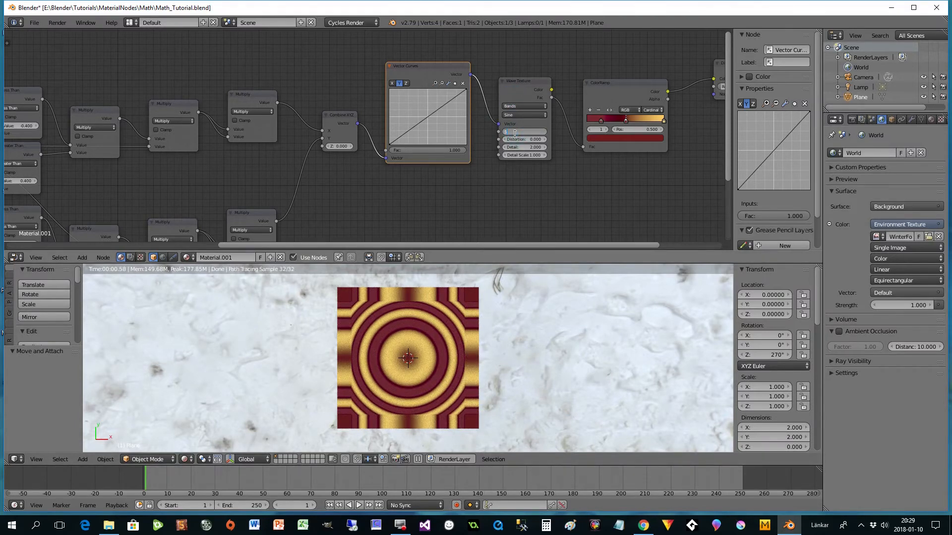
text(5)
key(Return)
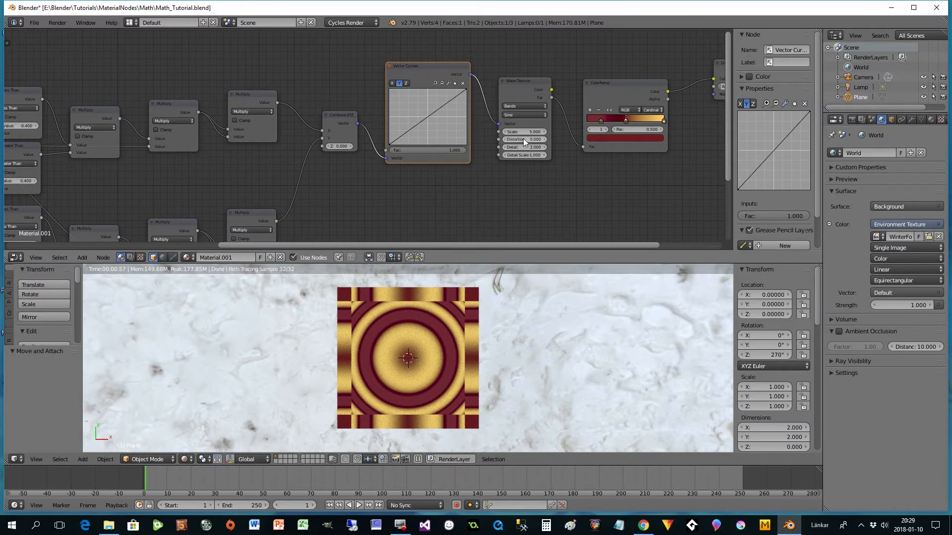
- Set the Wave Texture profile to Saw and its type to Rings
click(519, 116)
click(513, 106)
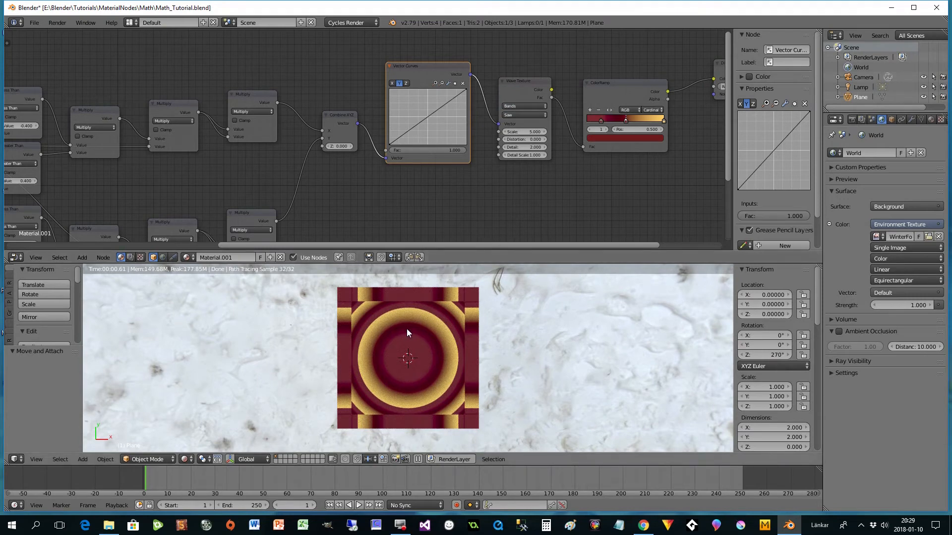
click(521, 106)
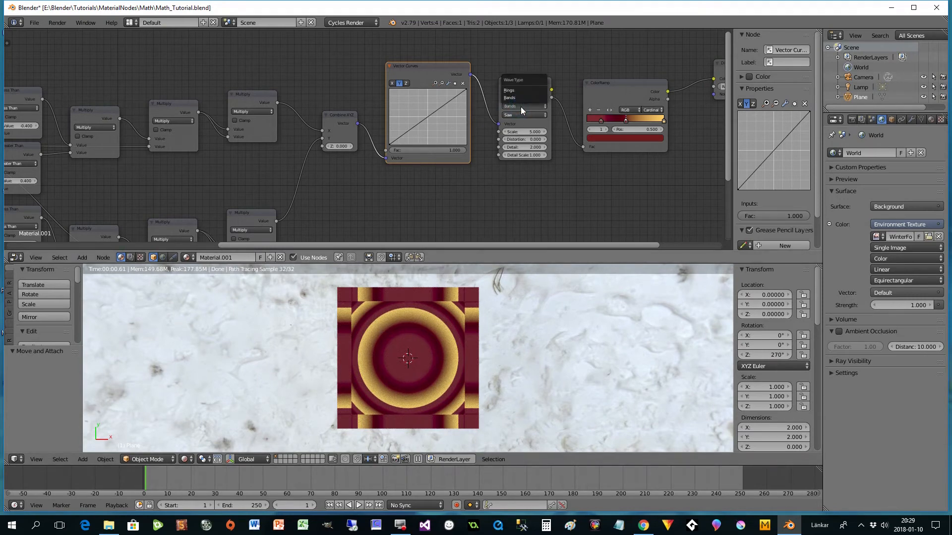
click(510, 90)
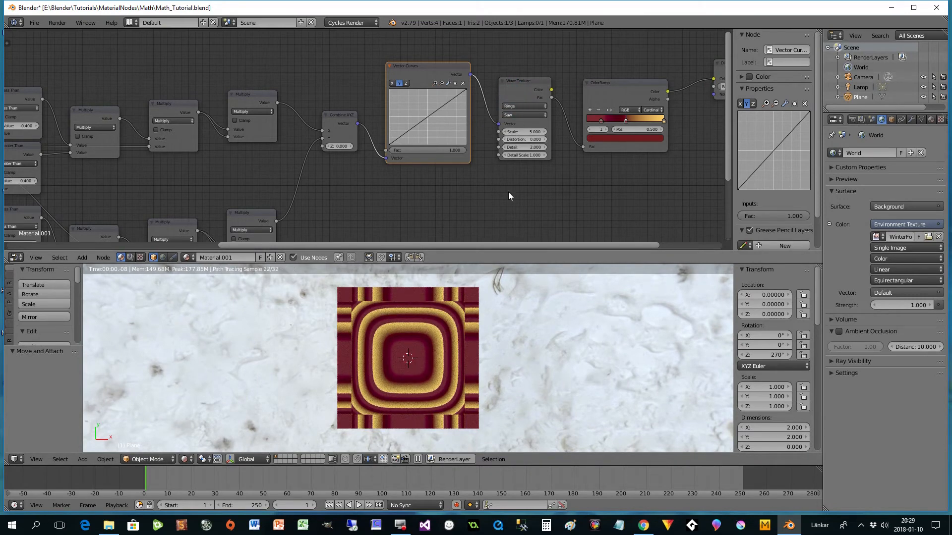
- Raise the Wave Texture scale to 9.1
drag(523, 132, 576, 132)
click(547, 132)
click(547, 132)
click(547, 132)
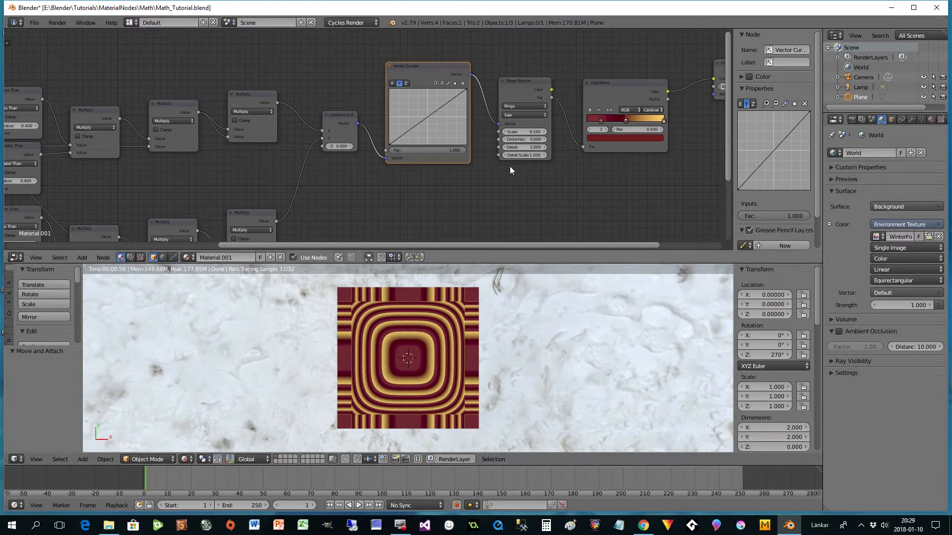
- Lower the Wave Texture scale to 1.3 and set its profile to Sine
drag(533, 133, 504, 132)
click(504, 132)
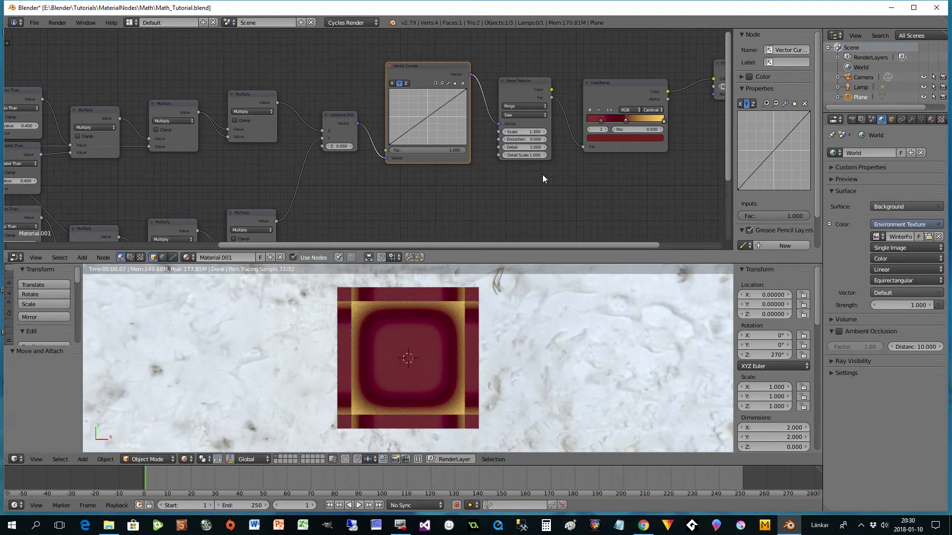
click(517, 115)
click(512, 107)
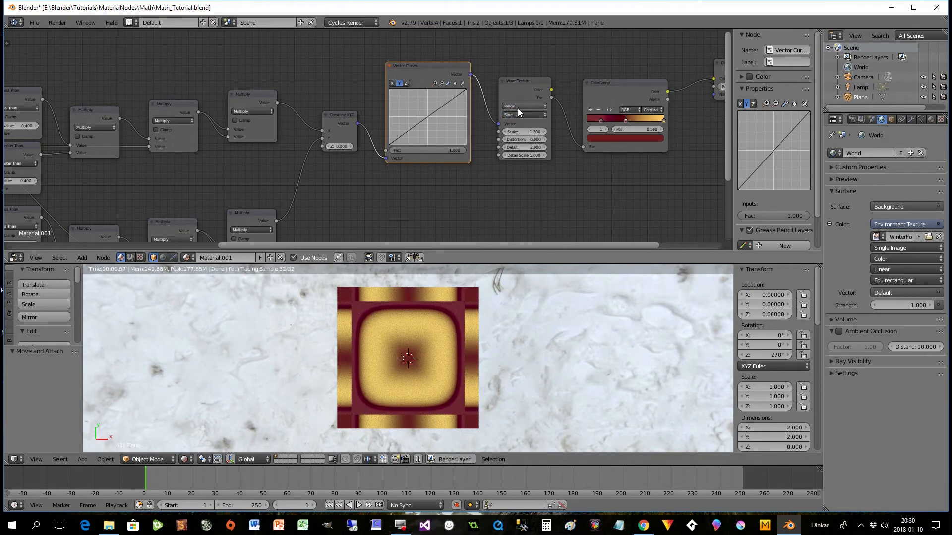
- Set the Wave Texture type to Bands, and add two more ColorRamp stops spaced out through the middle of the gradient
click(517, 107)
click(514, 98)
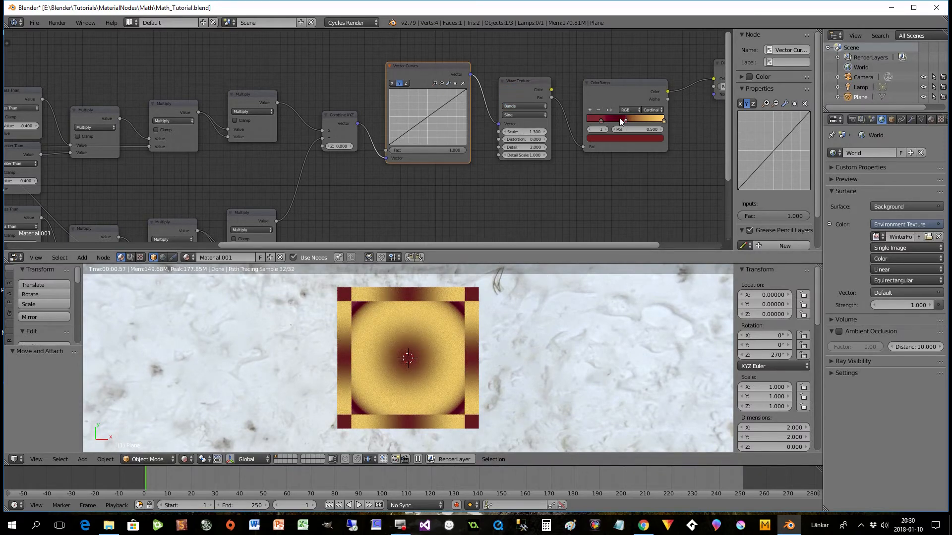
click(590, 109)
click(590, 109)
mouse_move(626, 119)
mouse_down()
mouse_move(638, 120)
mouse_move(612, 120)
mouse_up()
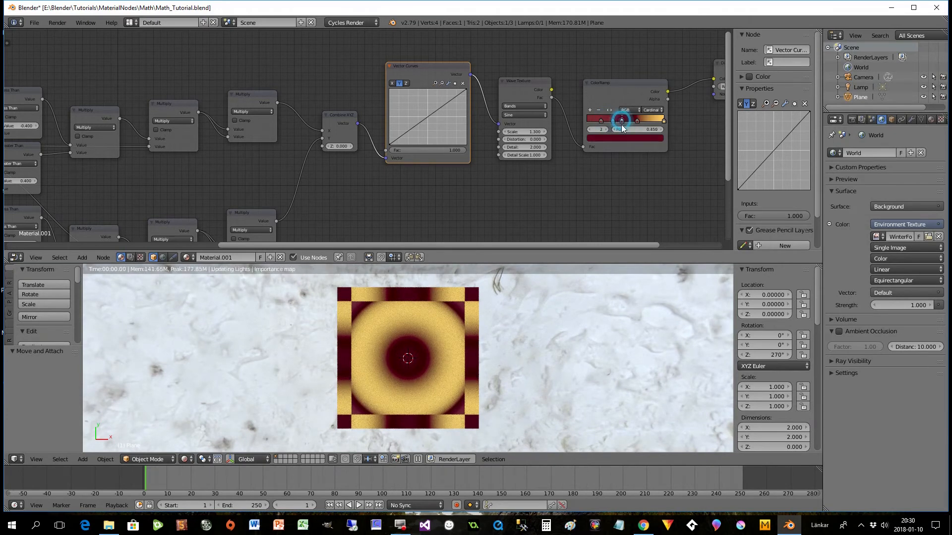
- Color ColorRamp stop 2 dark green and stop 3 dark blue
click(617, 138)
drag(624, 87, 604, 59)
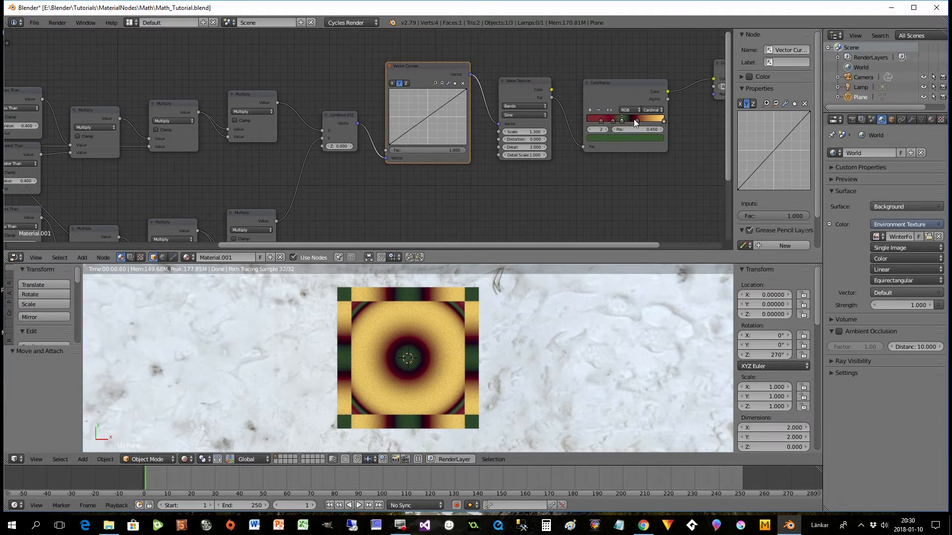
click(636, 123)
click(639, 138)
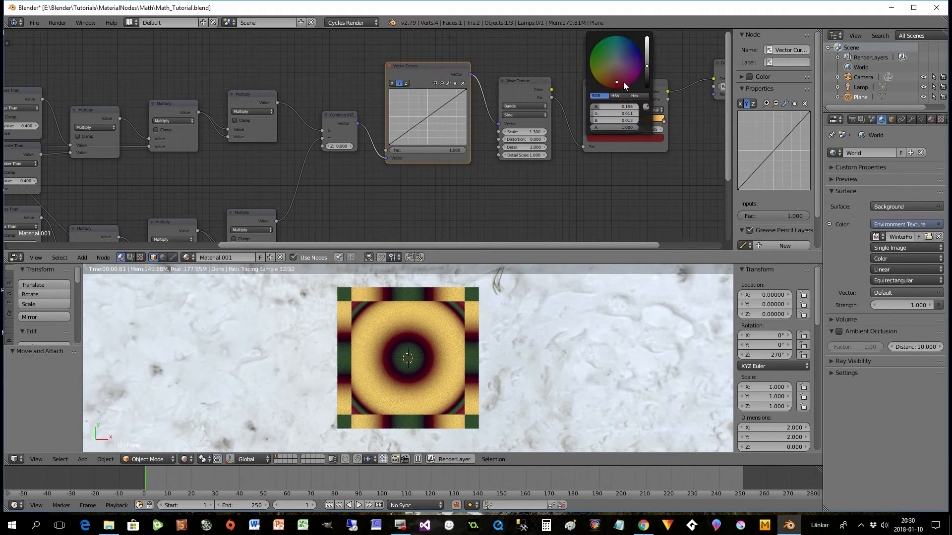
drag(617, 78, 625, 52)
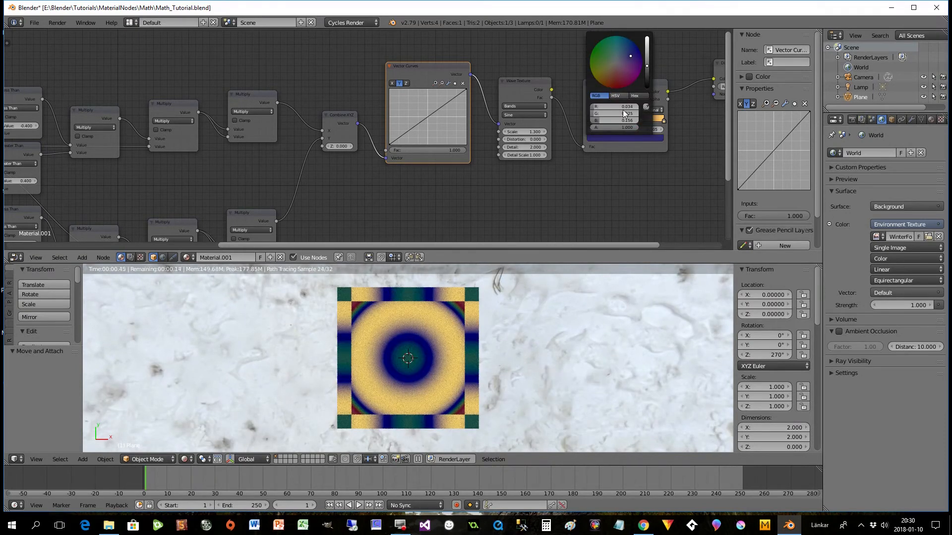
- Set the ColorRamp interpolation to Ease and adjust the Y curve in the Vector Curves node
click(652, 110)
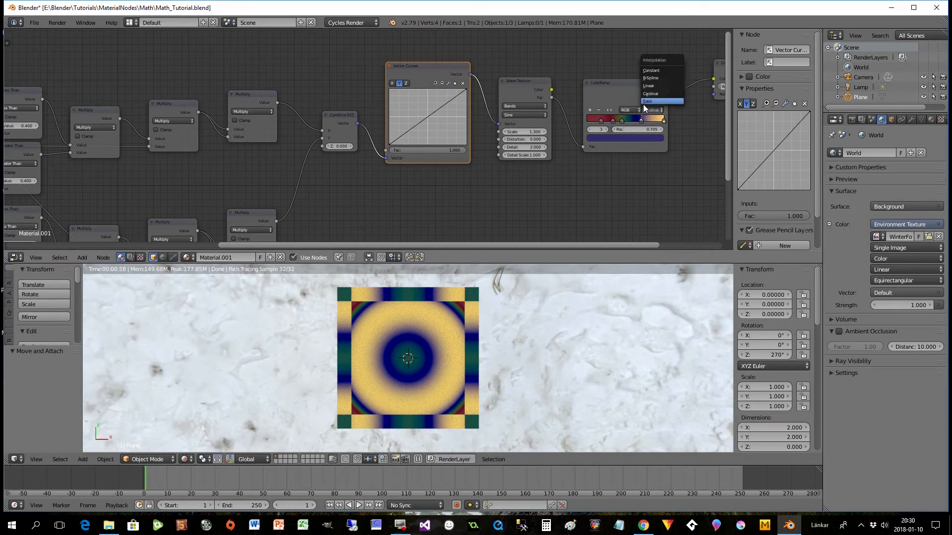
click(643, 105)
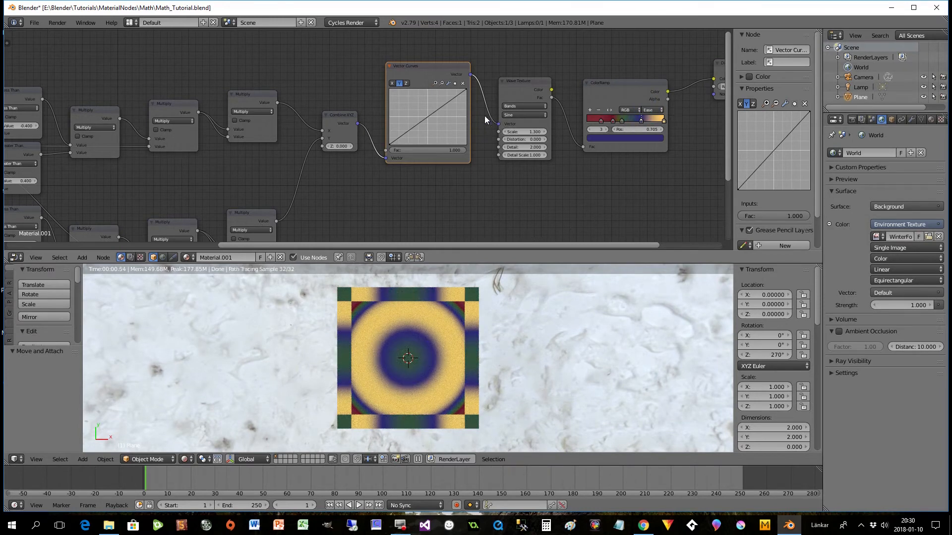
mouse_move(427, 116)
mouse_down()
mouse_move(437, 124)
mouse_move(417, 121)
mouse_up()
drag(457, 111, 452, 118)
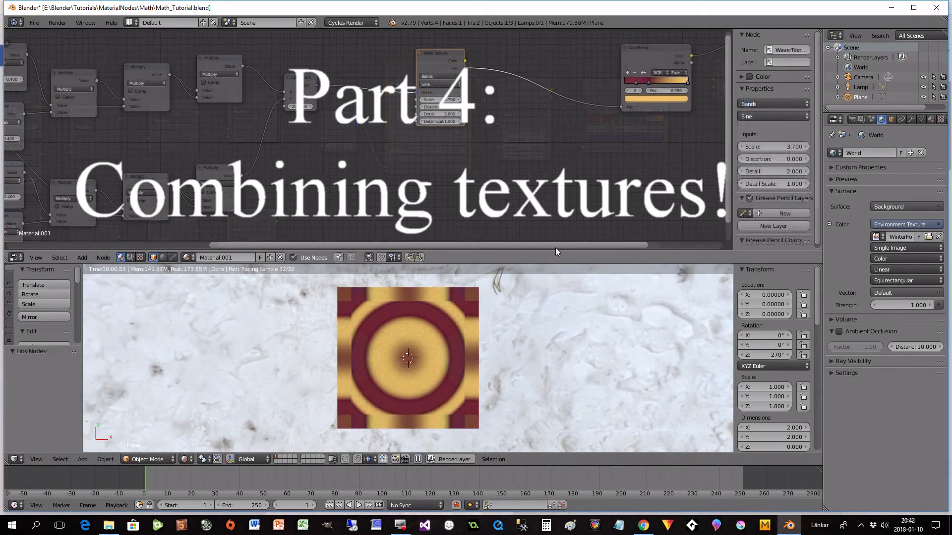
- Add a second Texture Coordinate node in the free space below the Wave Texture
drag(552, 245, 362, 268)
scroll(495, 173, down, 2)
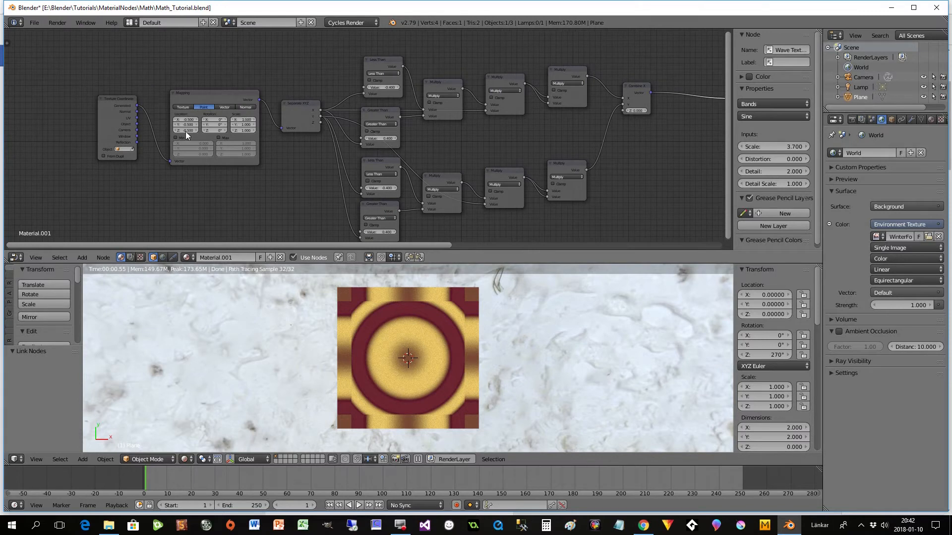
drag(439, 245, 649, 251)
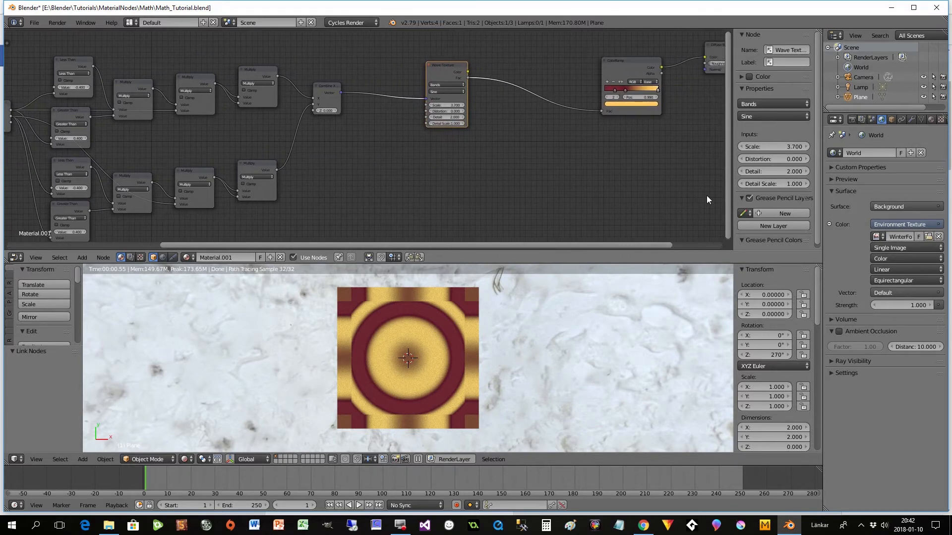
drag(725, 188, 727, 213)
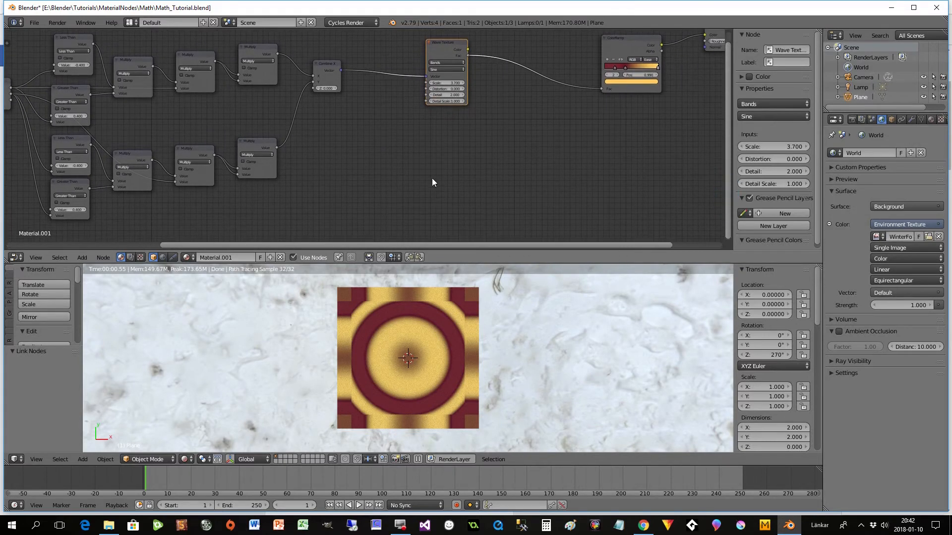
key(shift+a)
mouse_move(389, 158)
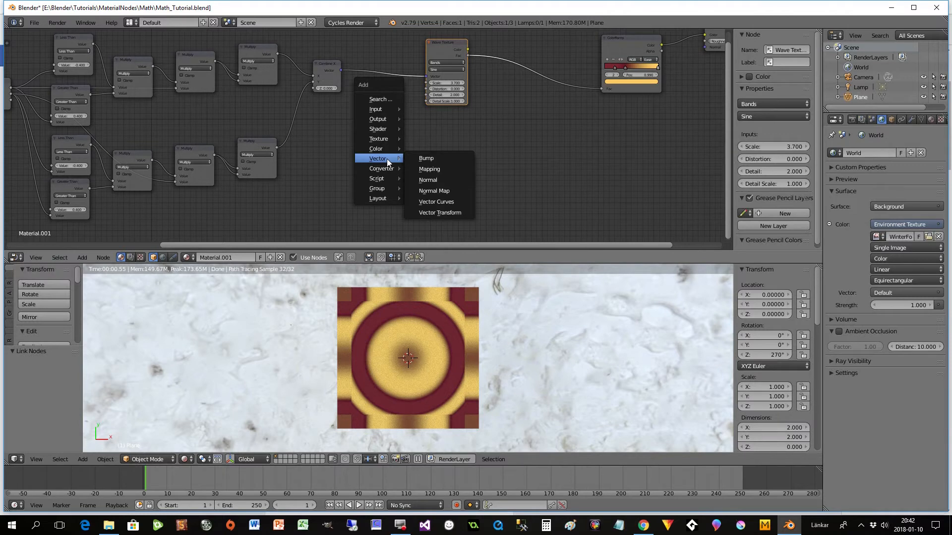
mouse_move(382, 109)
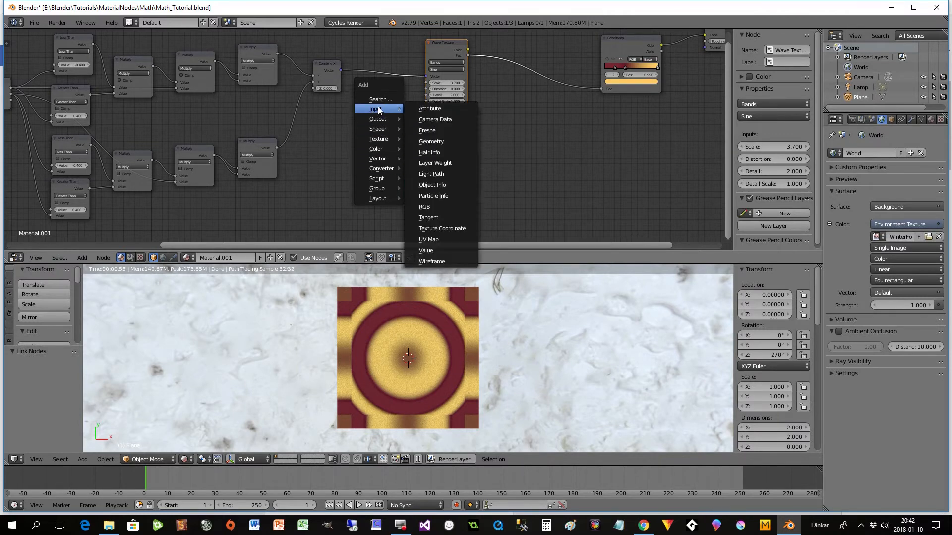
click(446, 228)
click(364, 131)
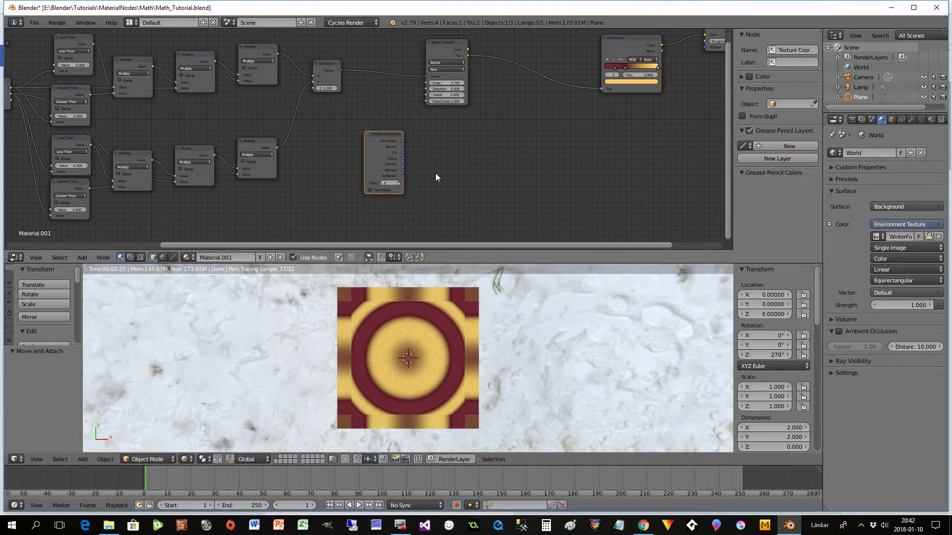
- Add a Mapping node beside the new Texture Coordinate node and feed its Vector input from the Generated output
scroll(447, 196, up, 1)
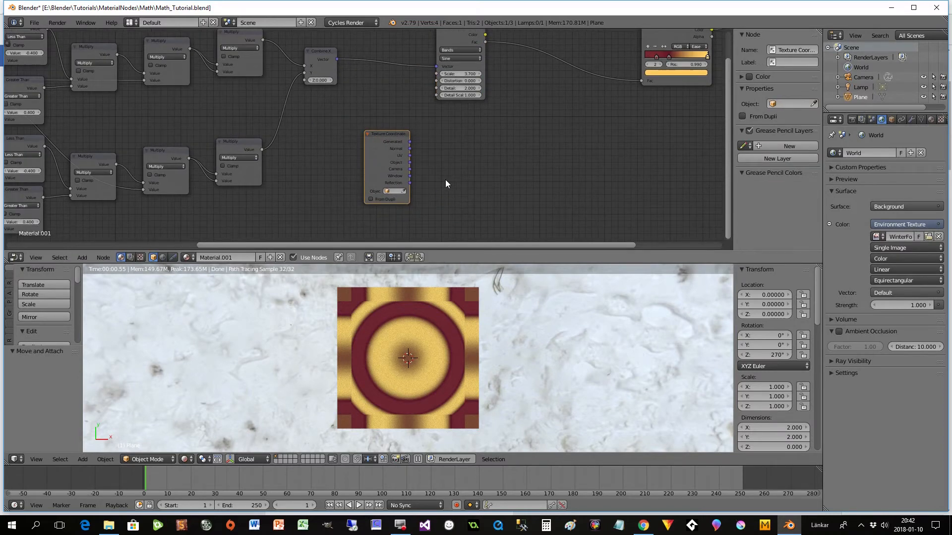
key(shift+a)
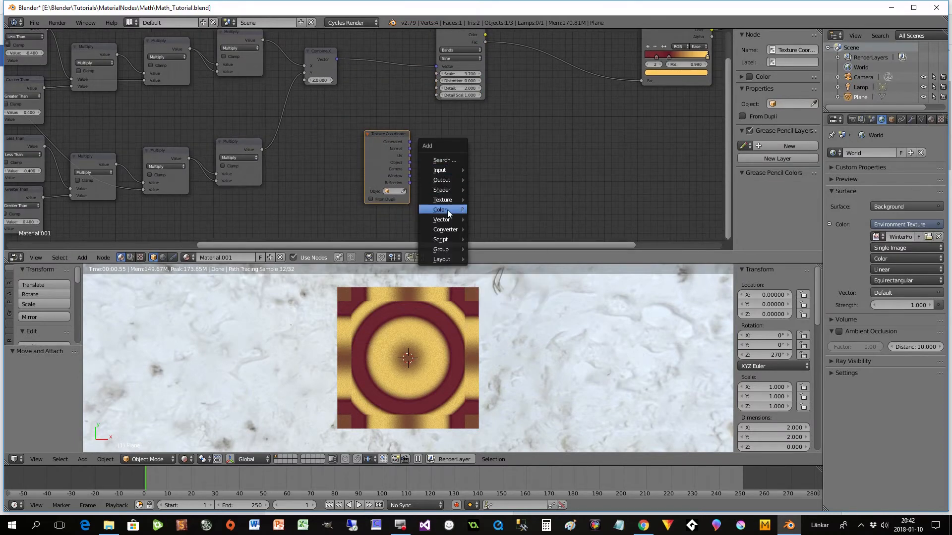
mouse_move(444, 222)
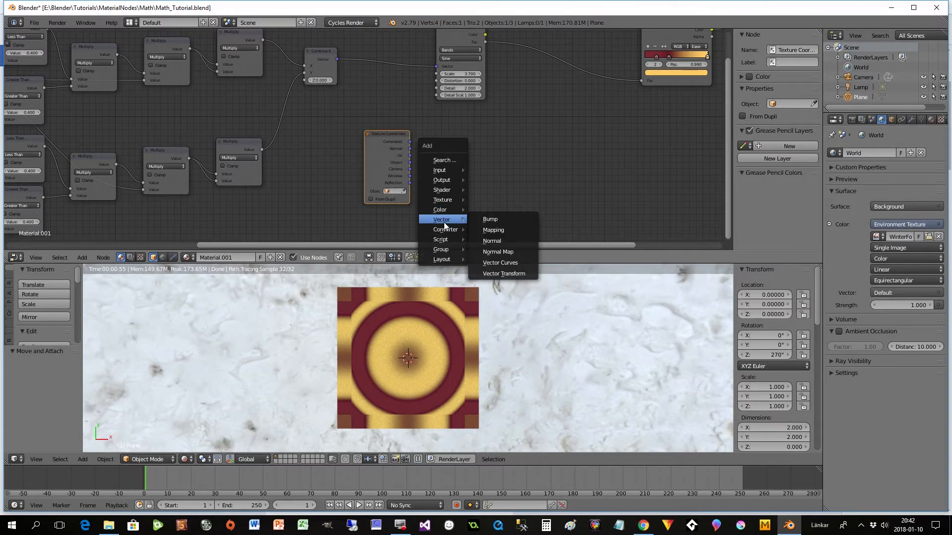
click(484, 228)
click(453, 130)
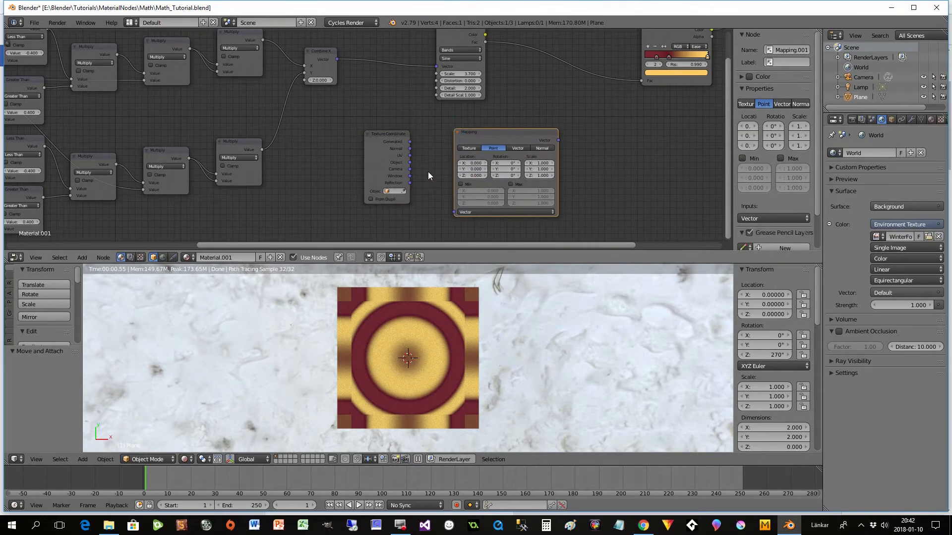
drag(409, 142, 454, 213)
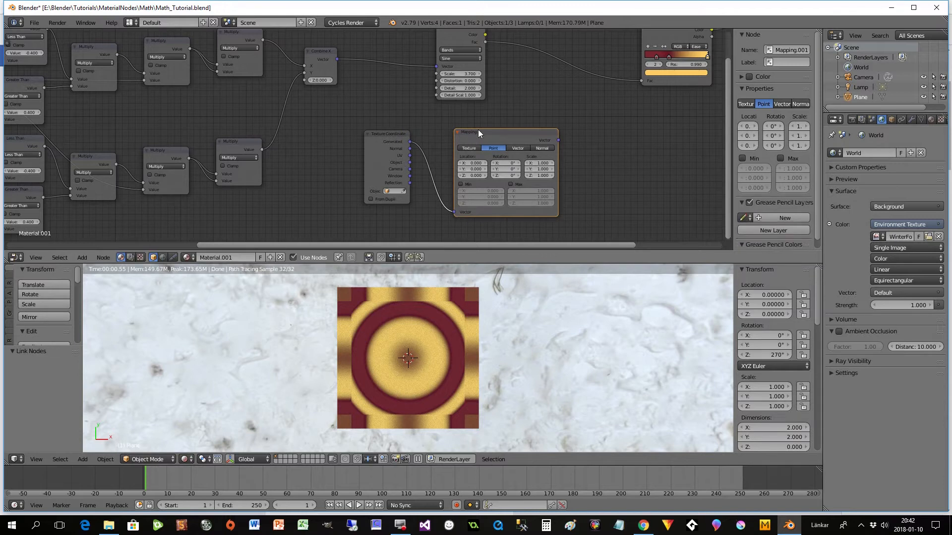
drag(478, 131, 466, 128)
drag(383, 141, 366, 152)
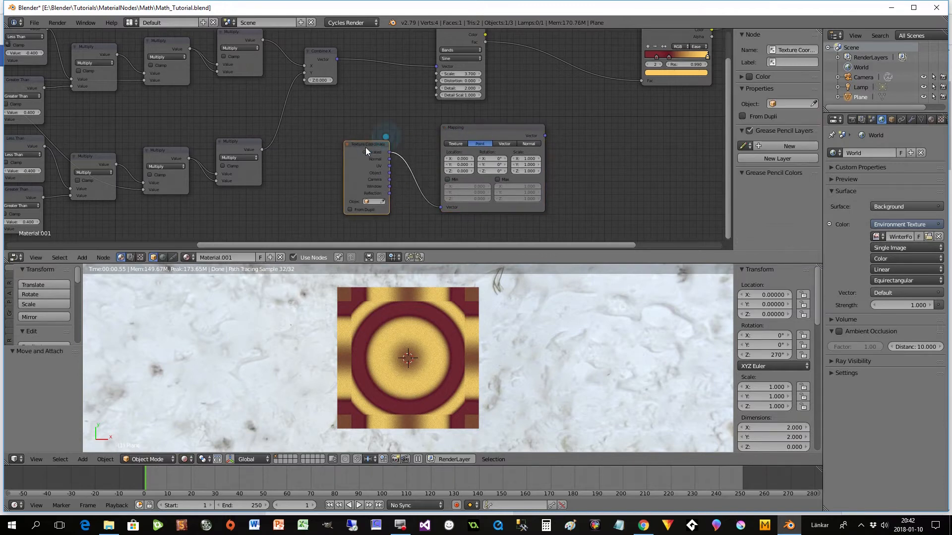
click(472, 129)
- Add a Vector Curves node after the new Mapping node and connect the Mapping output to its Vector input
drag(514, 247, 567, 254)
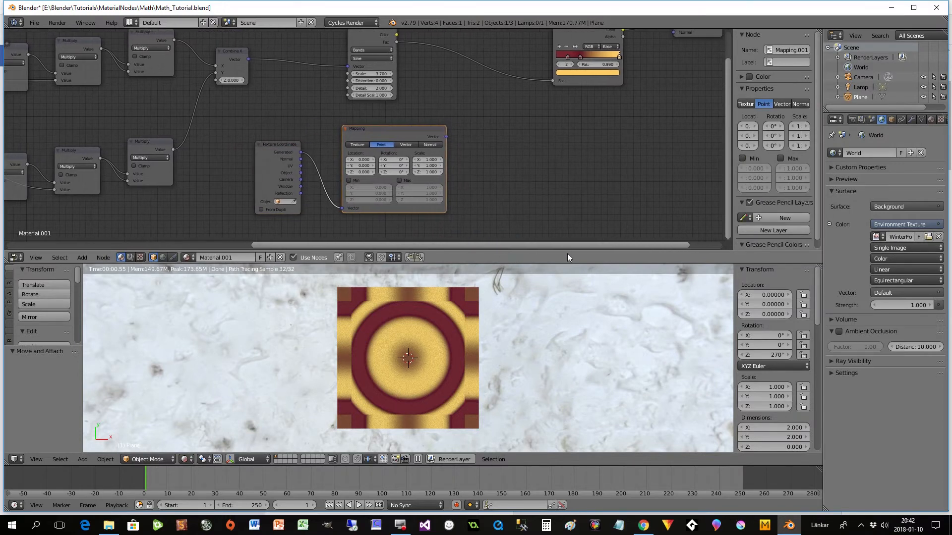
key(shift+a)
mouse_move(502, 171)
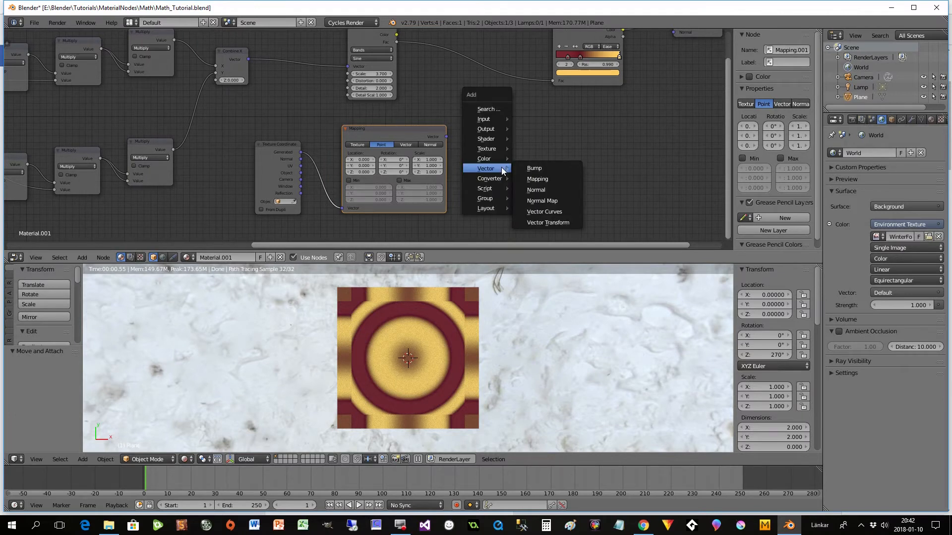
click(547, 213)
click(504, 114)
drag(447, 136, 507, 200)
- Set the new Mapping node's location to -1 on X, Y and Z
click(363, 159)
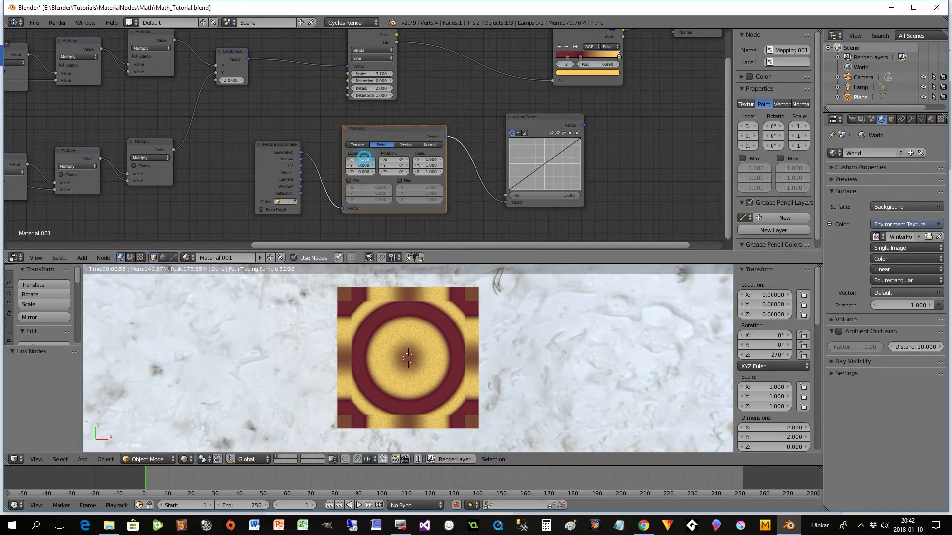
key(Tab)
text(-1-)
key(Tab)
text(-1)
key(Tab)
click(362, 165)
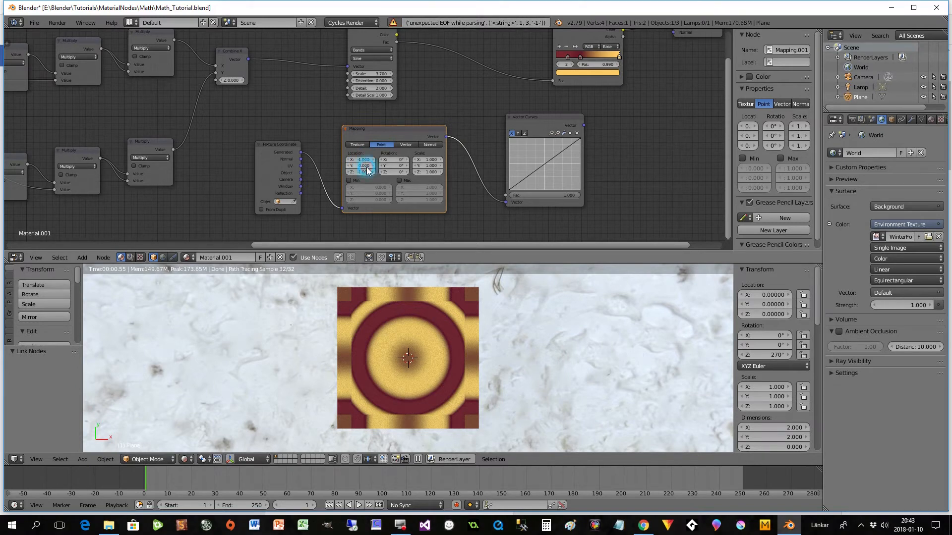
text(-1)
key(Tab)
text(-1)
key(Tab)
- Set the new Mapping node's scale to 2 on X, Y and Z
click(434, 162)
text(2)
key(Tab)
text(2)
key(Tab)
text(2)
key(Tab)
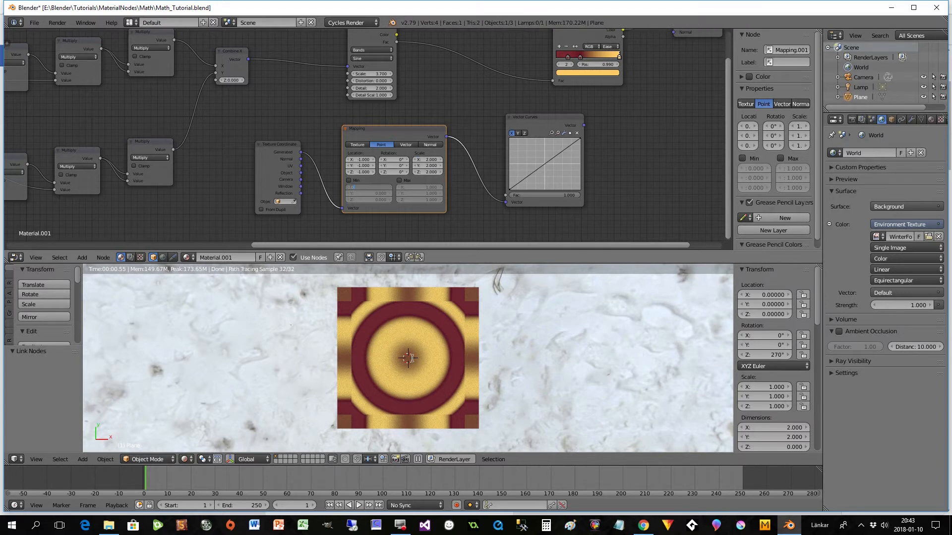
key(Escape)
- Add a Checker Texture driven by the Vector Curves output and connect its Color output to the ColorRamp's Fac input
drag(725, 102, 730, 74)
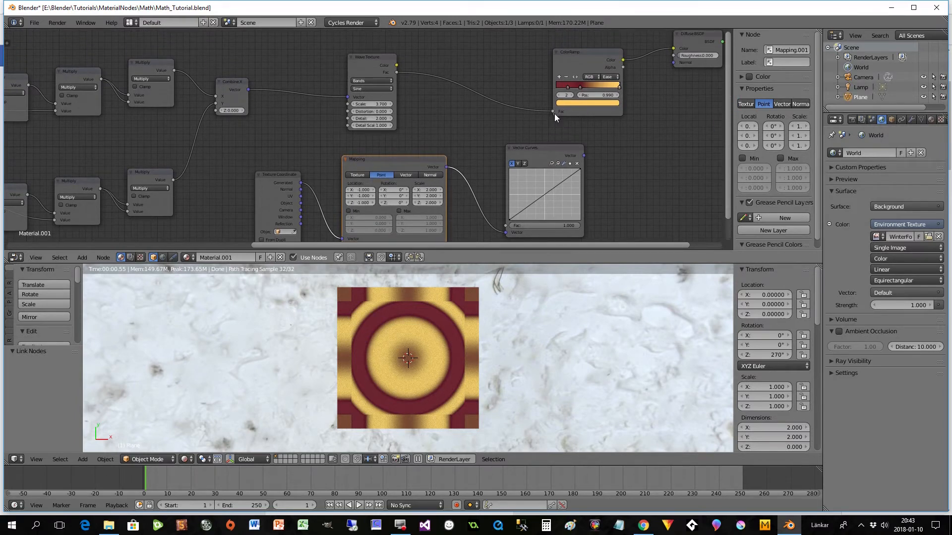
drag(549, 147, 542, 144)
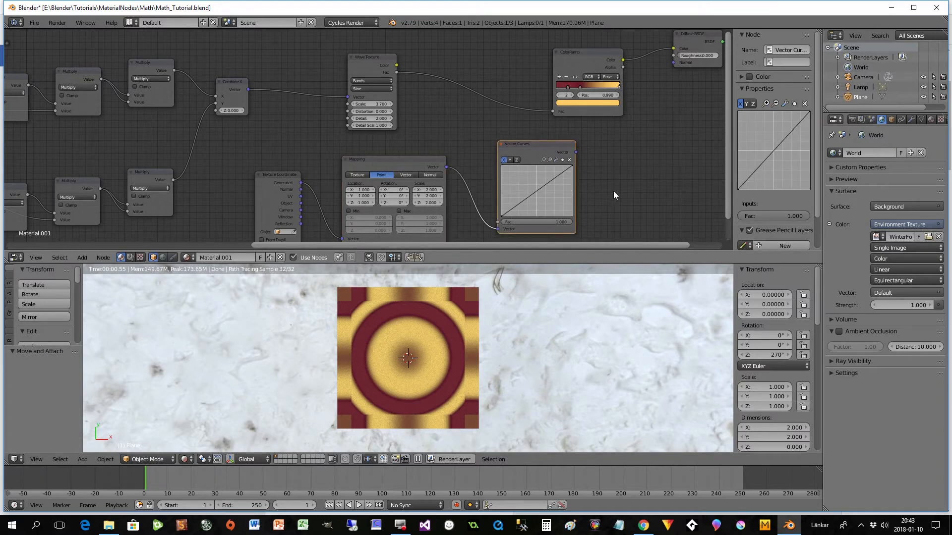
key(shift+a)
mouse_move(600, 174)
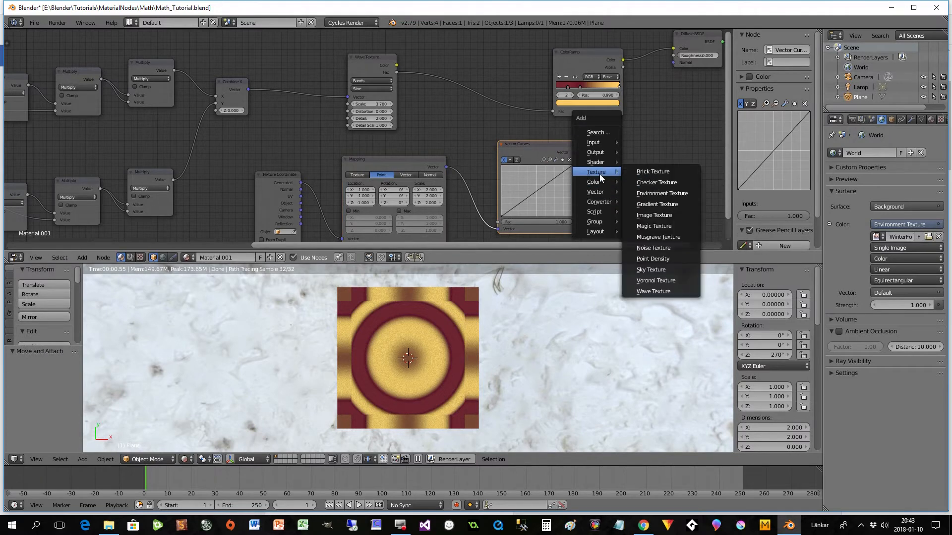
click(644, 182)
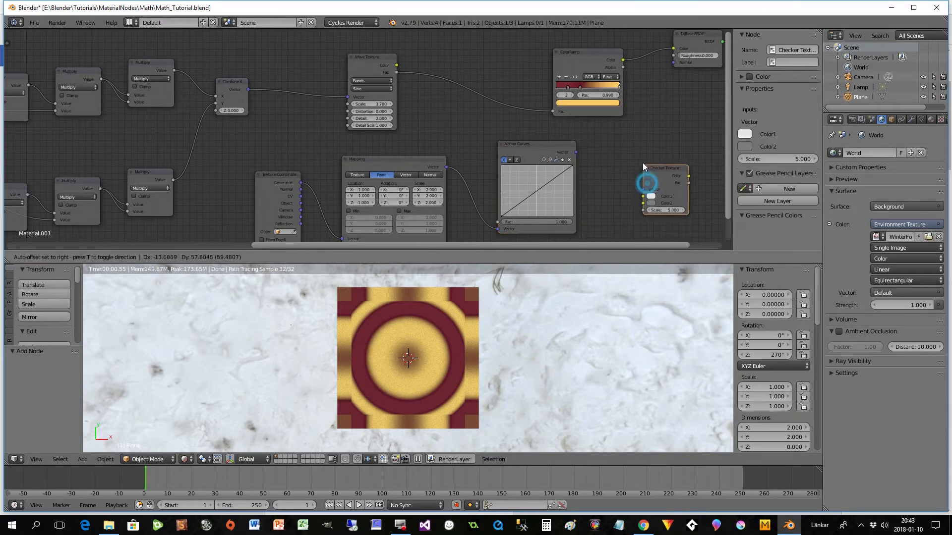
click(617, 142)
drag(611, 175, 553, 112)
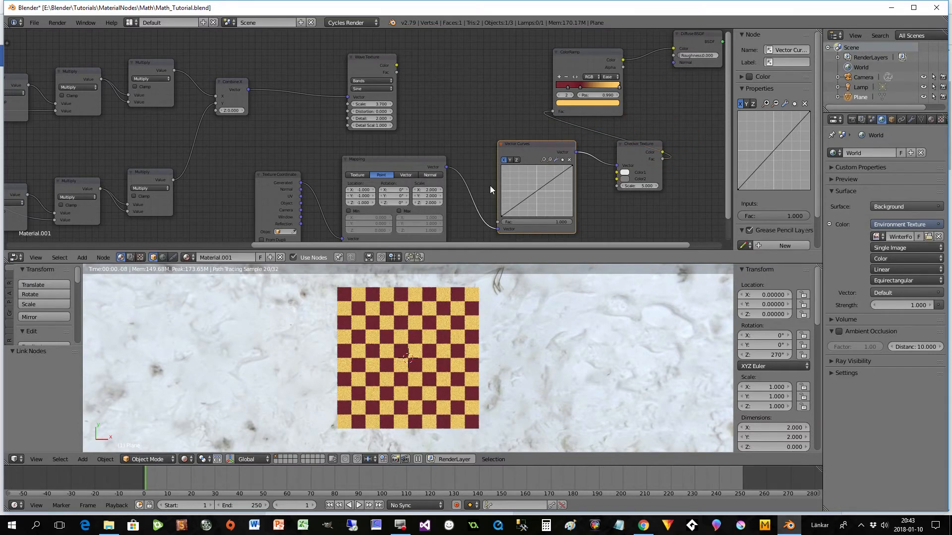
- Add a midpoint to the X vector curve, and shape the Y curve into an arch with its end point at X 1, Y -1
click(536, 189)
click(510, 160)
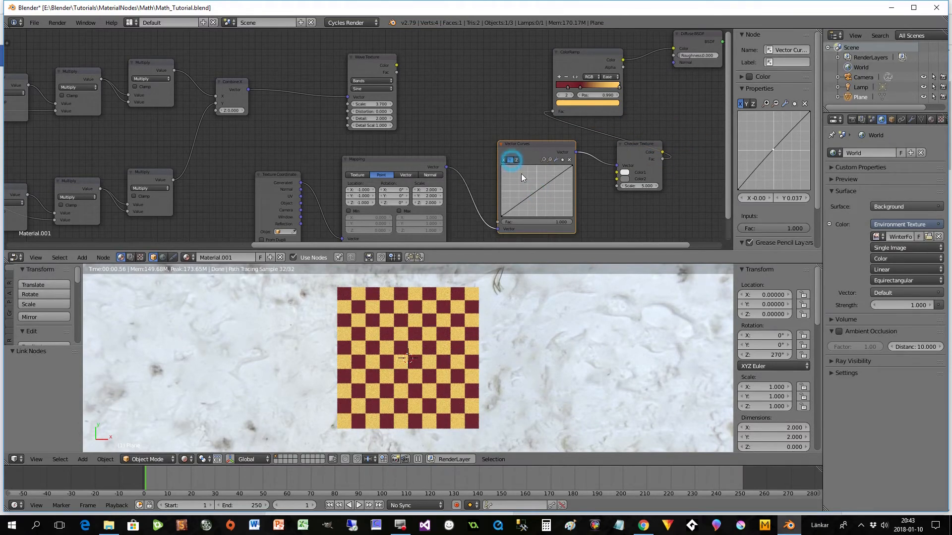
drag(536, 190, 537, 165)
click(571, 166)
drag(571, 166, 572, 216)
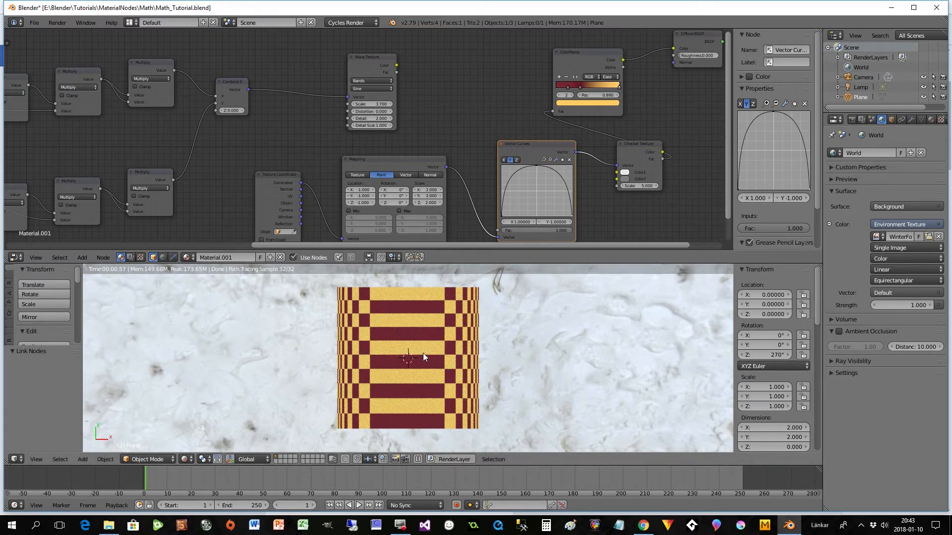
- Shape the X vector curve into an arch peaking at Y 1, with an added point on each slope, one at about X 0.78, Y 0.375
click(504, 159)
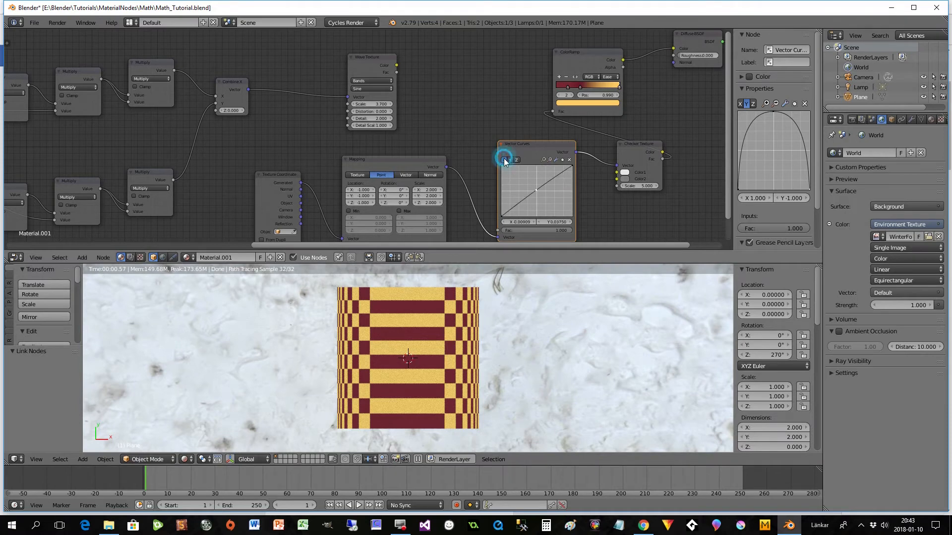
drag(536, 189, 573, 216)
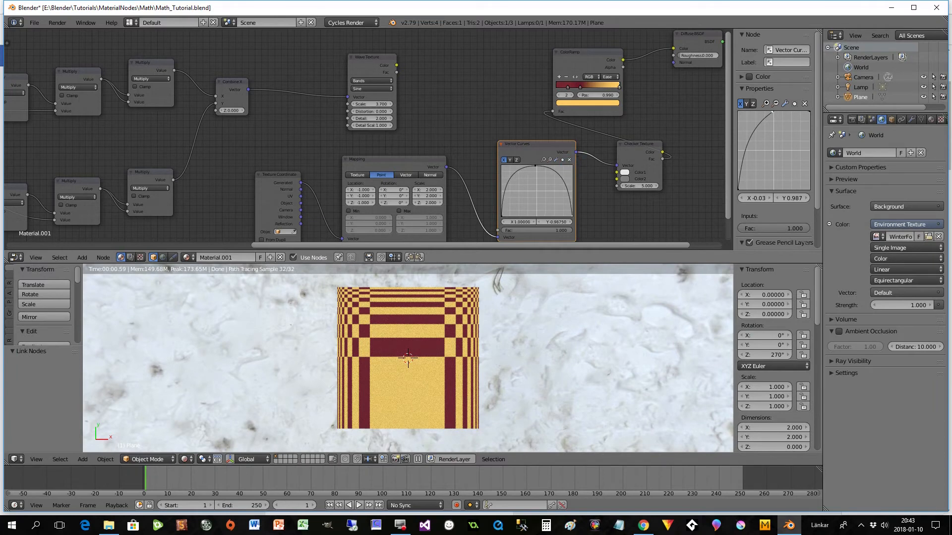
drag(535, 169, 536, 166)
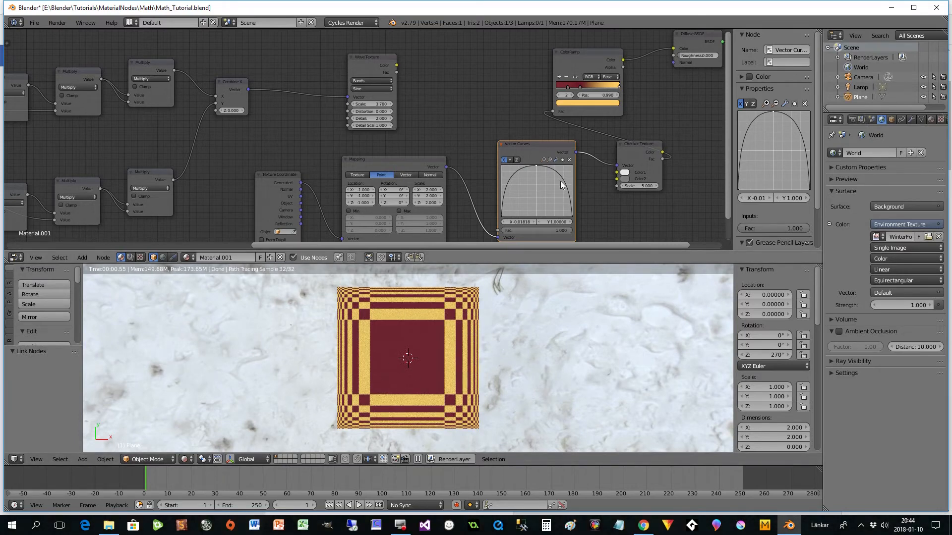
drag(510, 190, 561, 184)
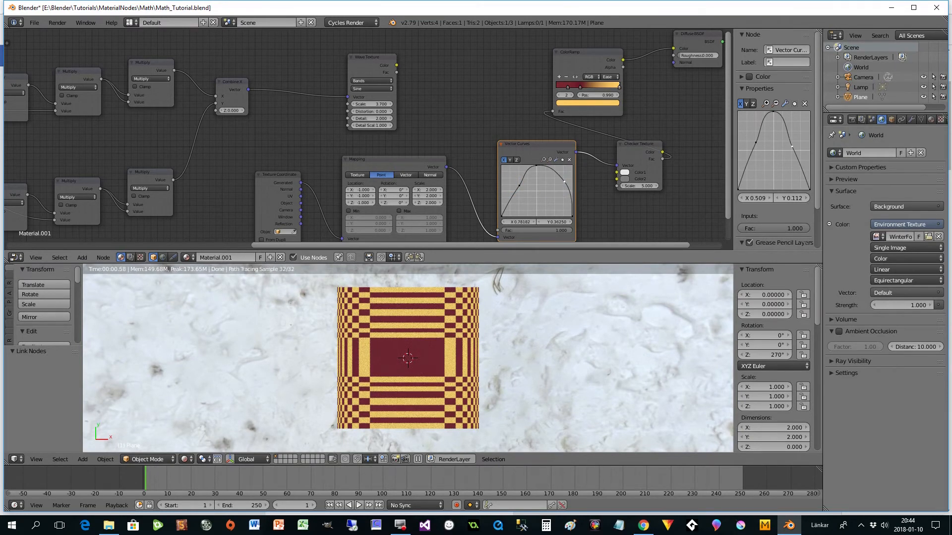
- Reset the X vector curve and reshape it into a symmetric arch peaking at about X -0.009, Y 1
click(556, 160)
click(572, 196)
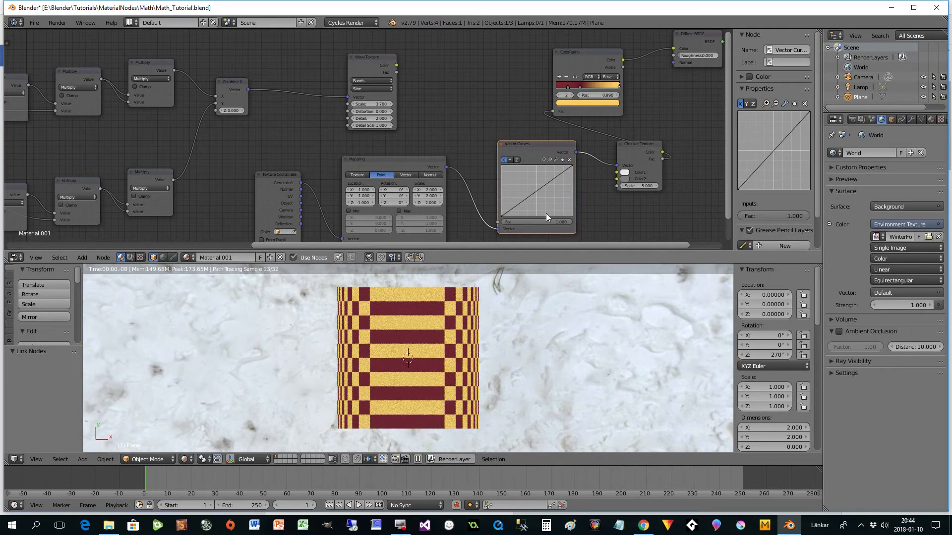
drag(570, 169, 536, 165)
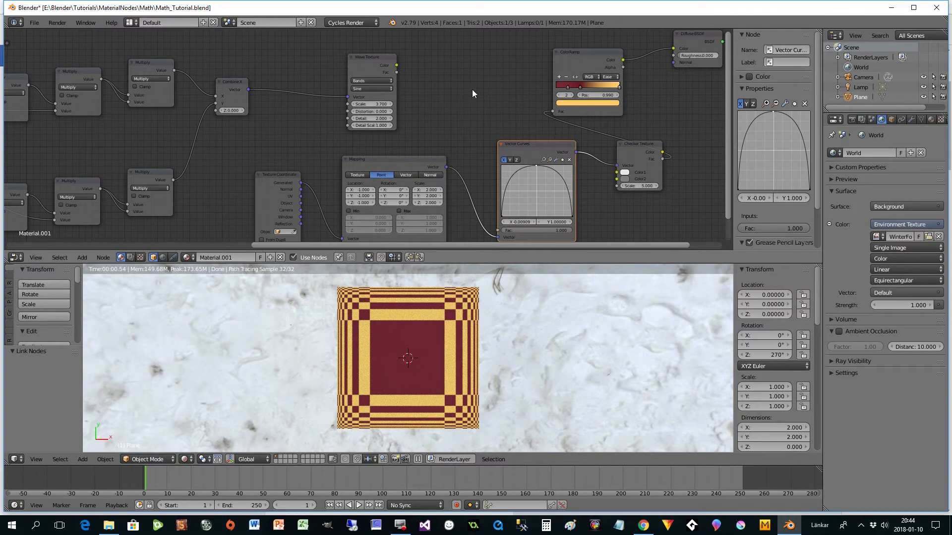
- Add a Mix node combining the Wave Texture's Fac as Color1 with the Checker Texture's Color as Color2, and feed it into the ColorRamp's Fac
key(shift+a)
mouse_move(476, 101)
click(509, 154)
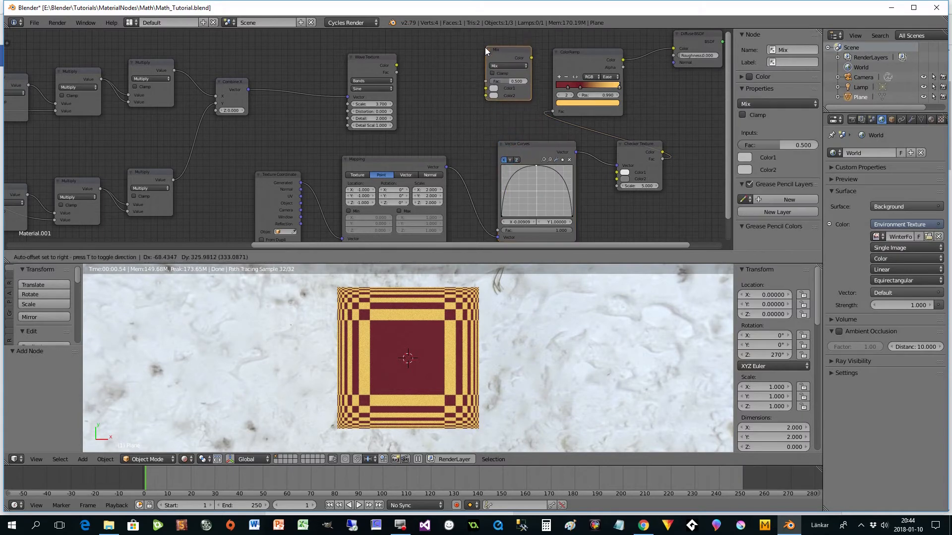
click(485, 47)
drag(553, 111, 486, 100)
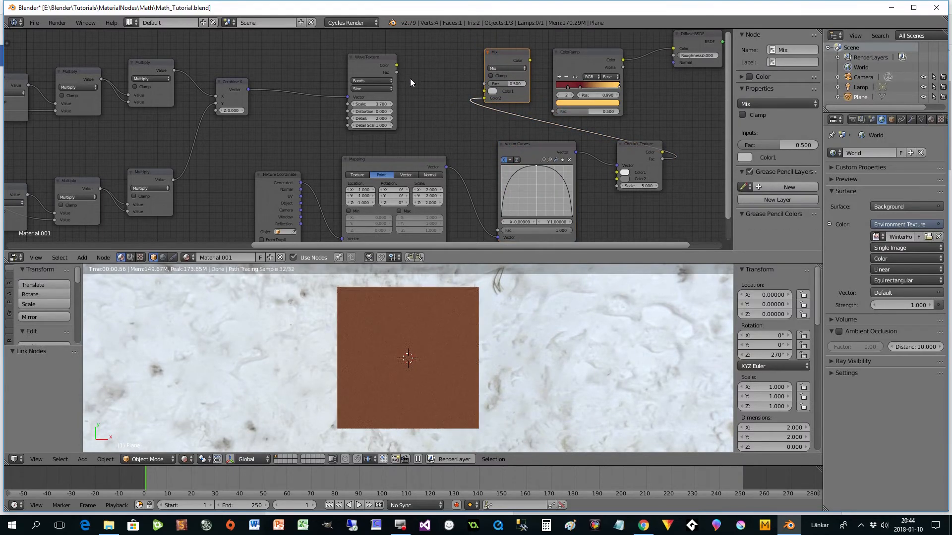
drag(397, 72, 484, 91)
drag(530, 60, 553, 111)
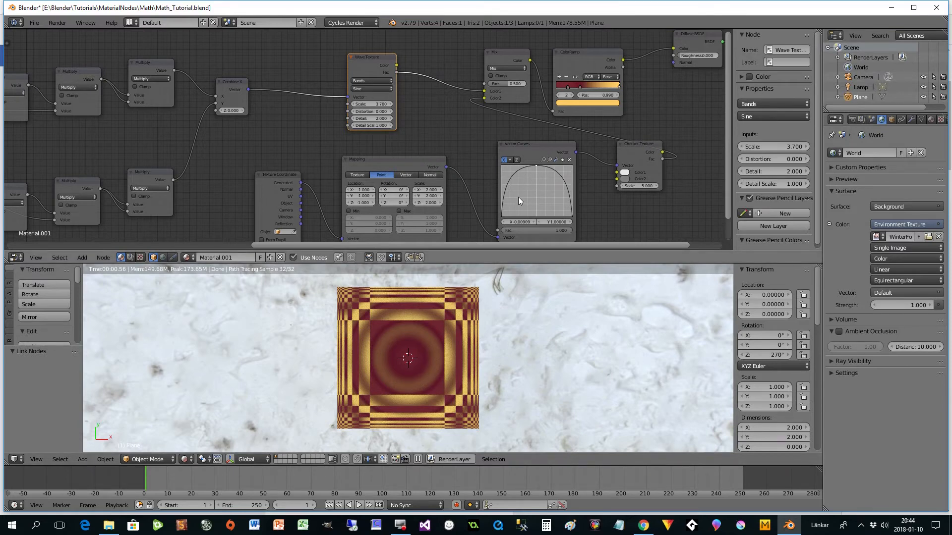
- Set the Wave Texture's scale to 4.1 and the Mix node's factor to 0.318
click(391, 104)
click(391, 105)
click(390, 104)
click(390, 104)
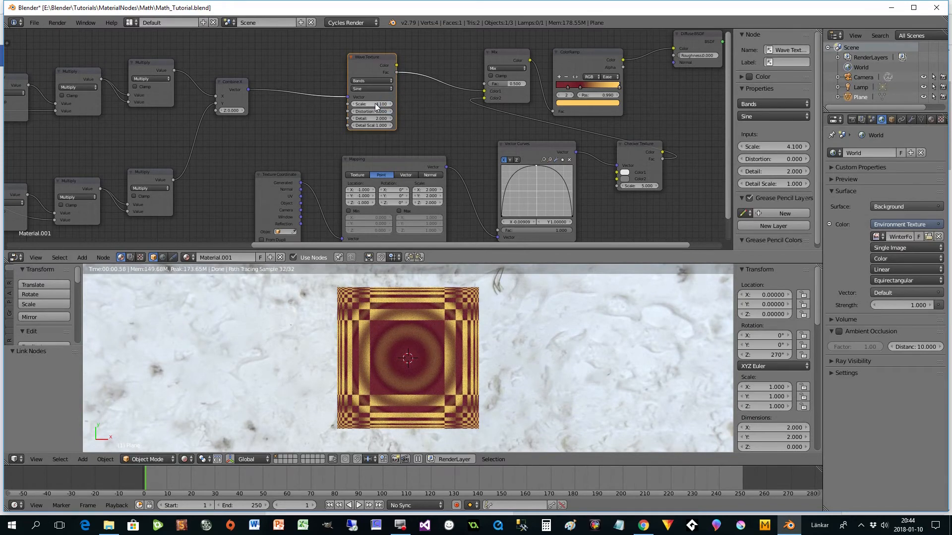
mouse_move(501, 85)
mouse_down()
mouse_move(510, 84)
mouse_move(499, 84)
mouse_up()
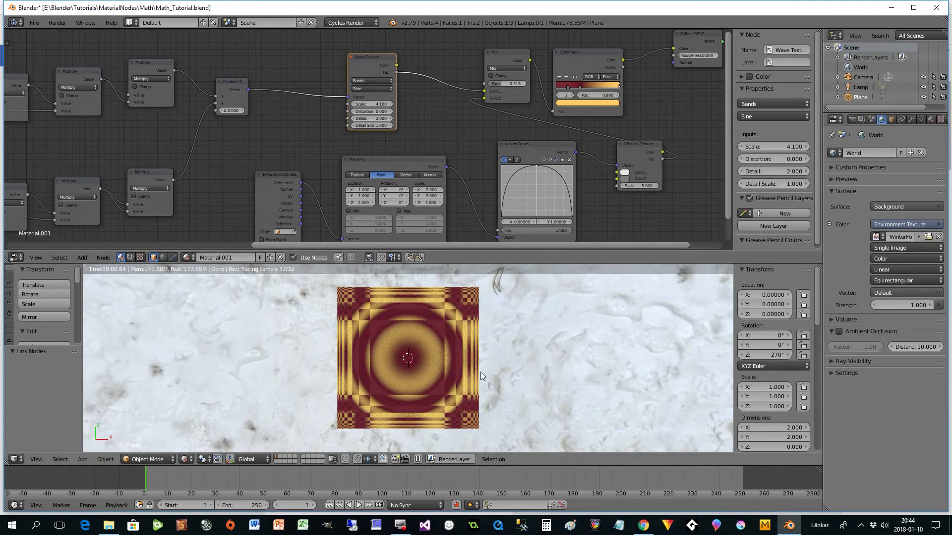
mouse_move(513, 244)
mouse_down()
mouse_move(554, 246)
mouse_move(514, 239)
mouse_up()
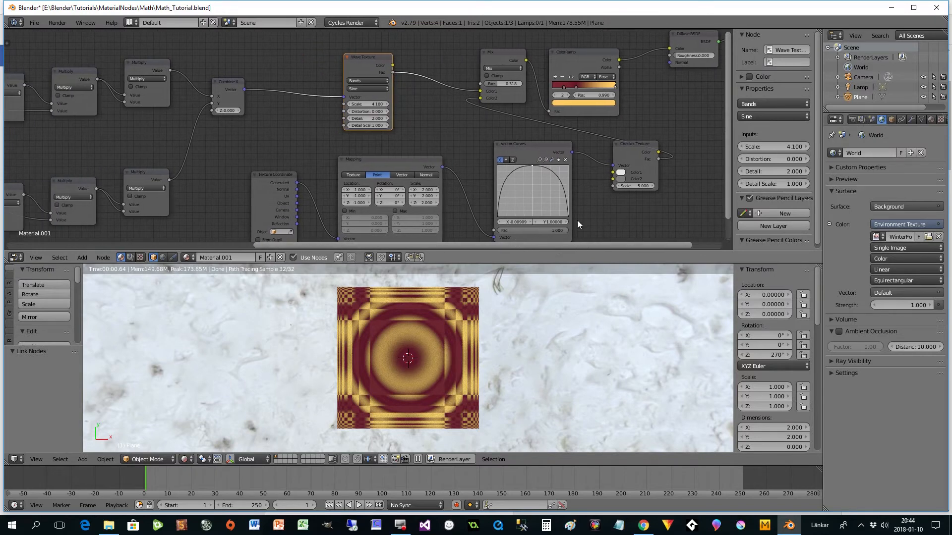
mouse_move(727, 180)
mouse_down()
mouse_move(728, 213)
mouse_move(728, 186)
mouse_up()
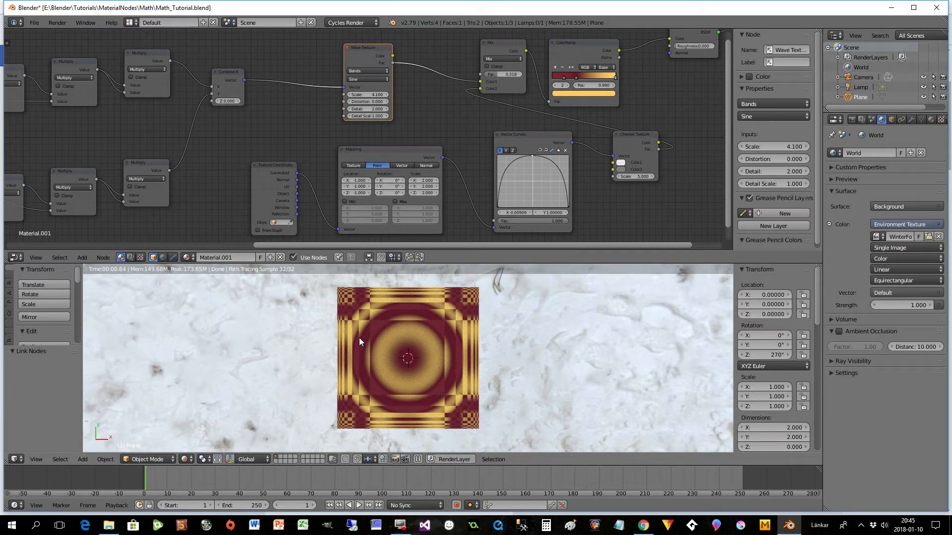
drag(423, 245, 411, 263)
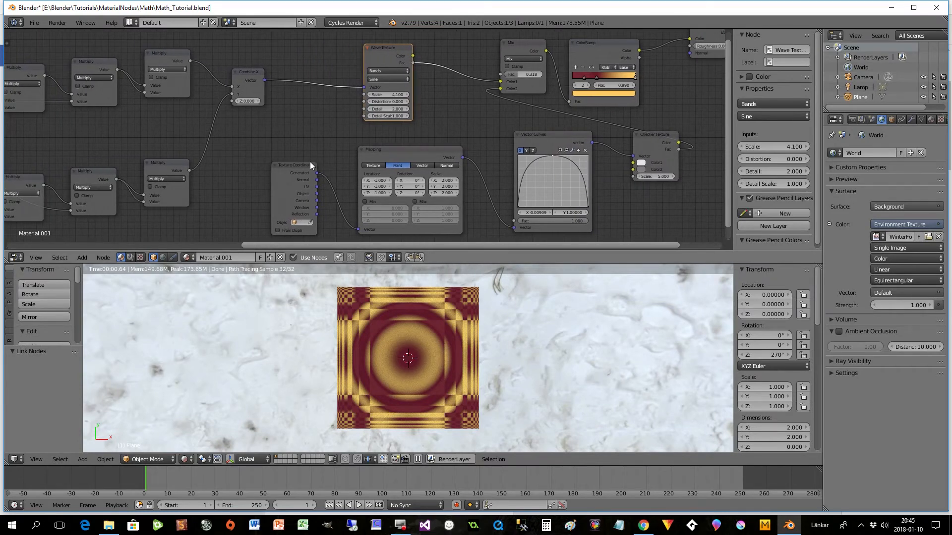
mouse_move(730, 149)
mouse_down()
mouse_move(732, 185)
mouse_move(736, 140)
mouse_up()
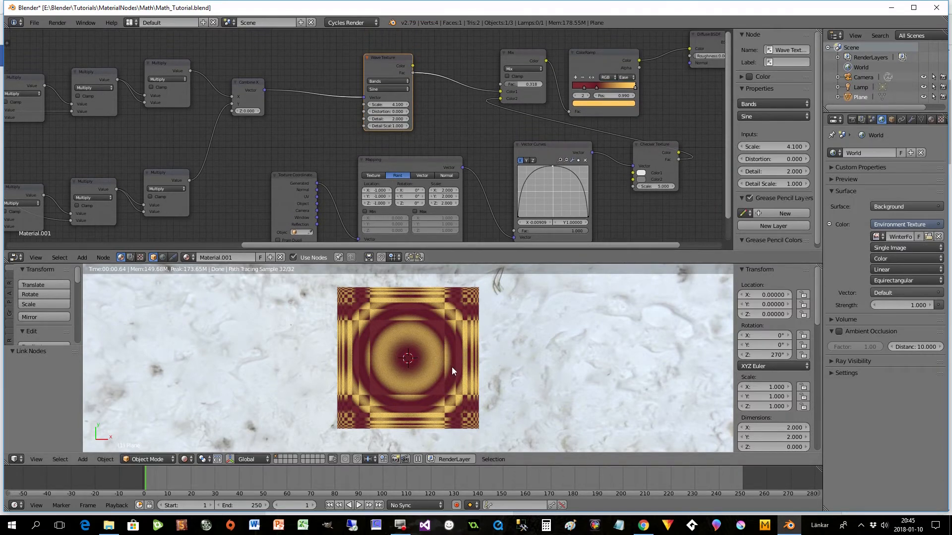
drag(725, 206, 720, 224)
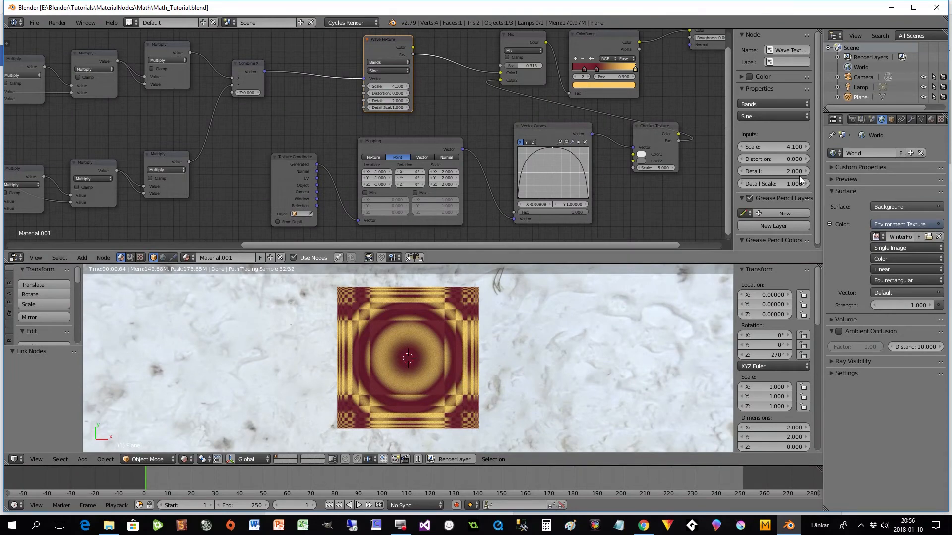
- Widen the properties area, select the camera and change its lens type to Orthographic
drag(820, 184, 758, 131)
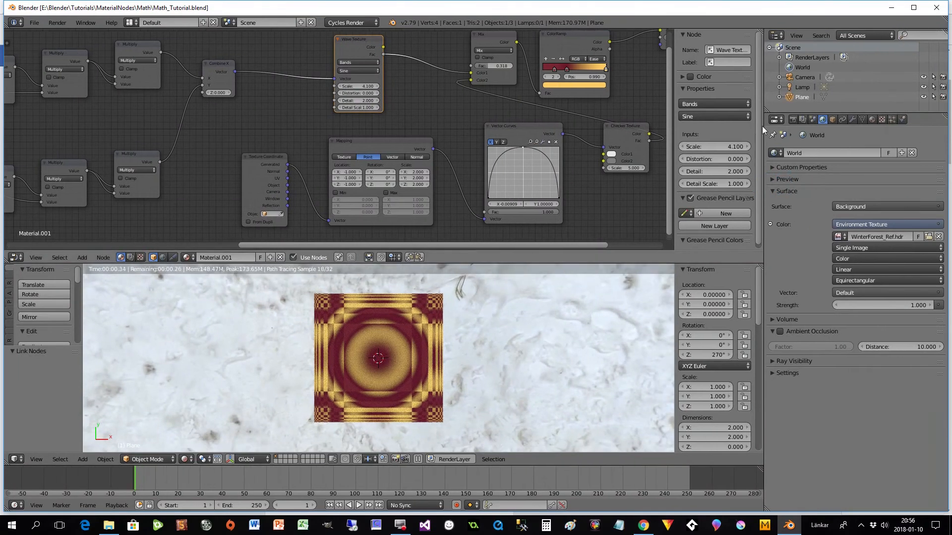
click(801, 77)
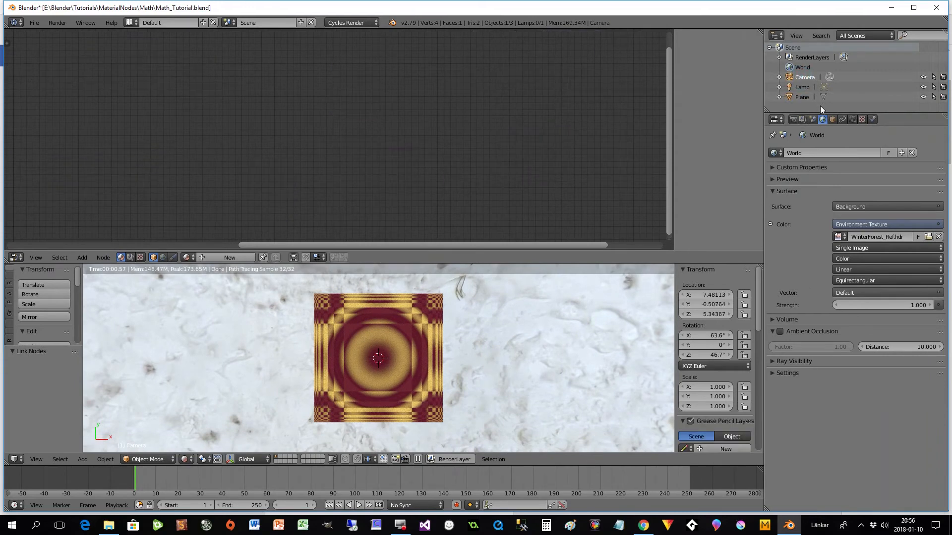
click(852, 119)
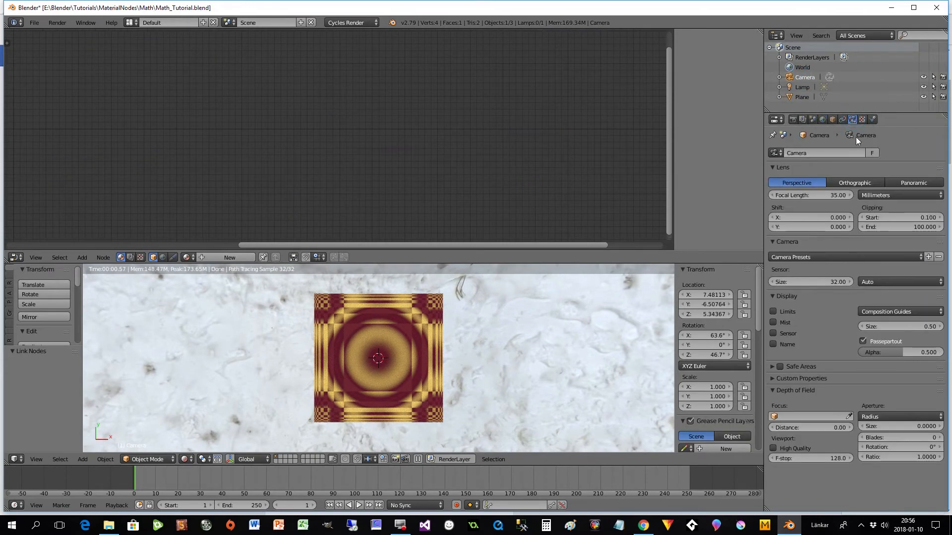
click(853, 183)
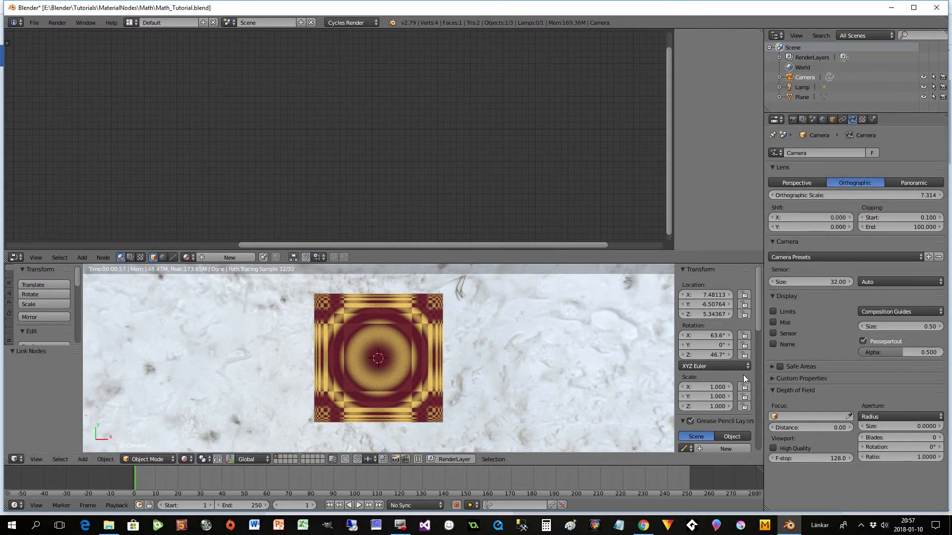
- Set the camera's location and rotation to 0 on X, Y and Z
click(710, 296)
text(0)
key(Tab)
text(0)
key(Tab)
text(0)
key(Tab)
text(0)
key(Tab)
text(0)
key(Tab)
text(0)
key(Tab)
key(Return)
- Raise the camera to Z 1 and show the scene through the camera
click(707, 314)
text(1)
key(Return)
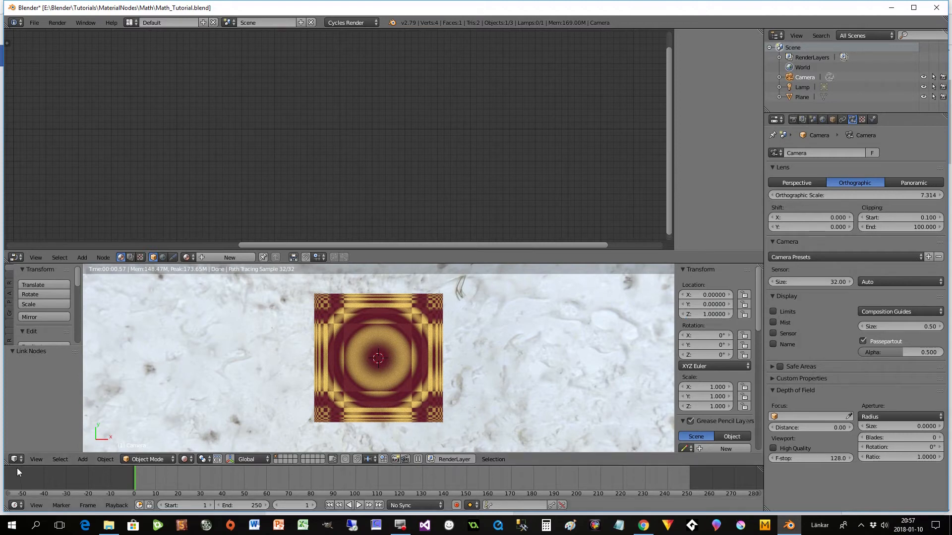
click(34, 460)
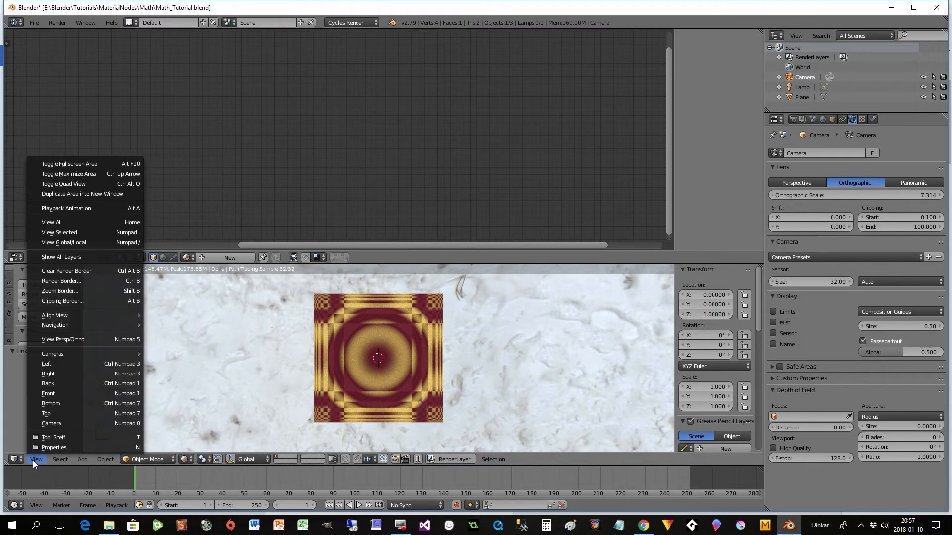
click(46, 424)
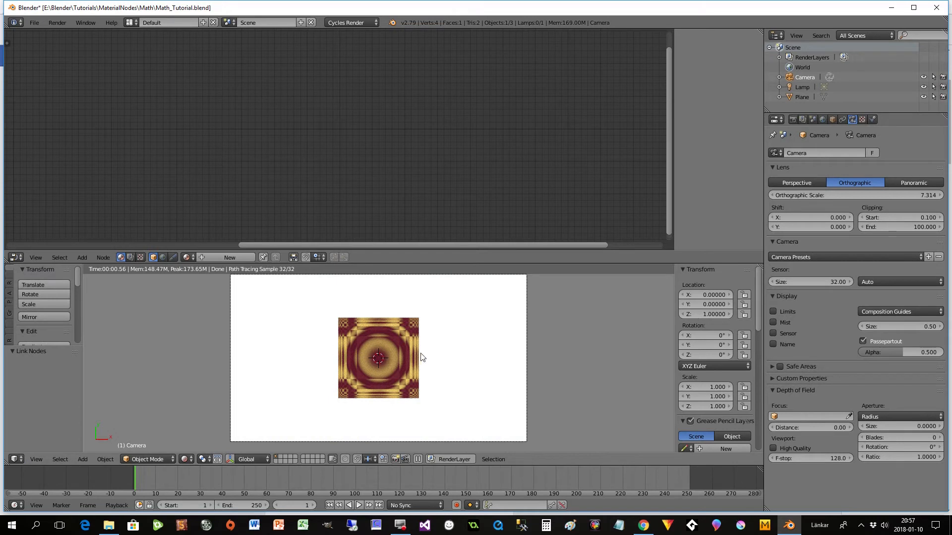
- Set the camera's orthographic scale to 1
click(890, 194)
text(1)
key(Return)
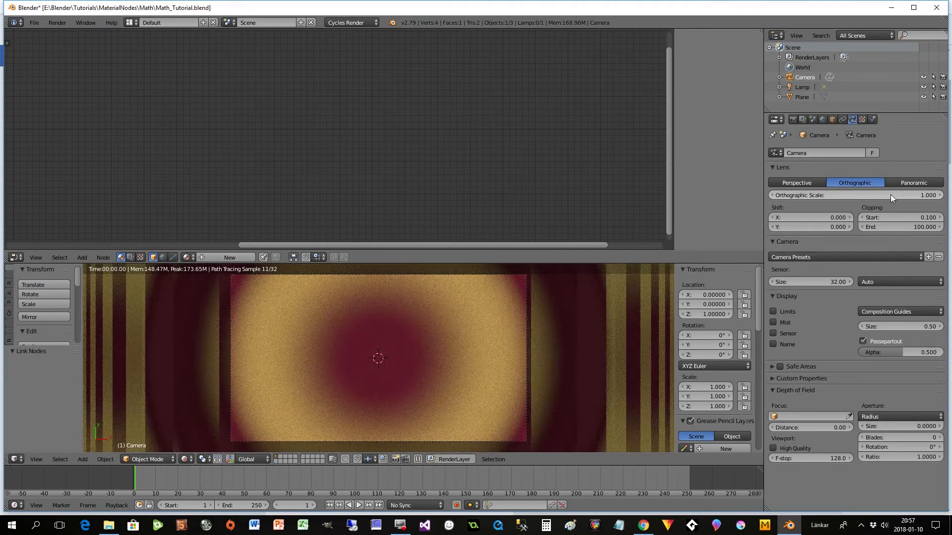
scroll(450, 379, down, 5)
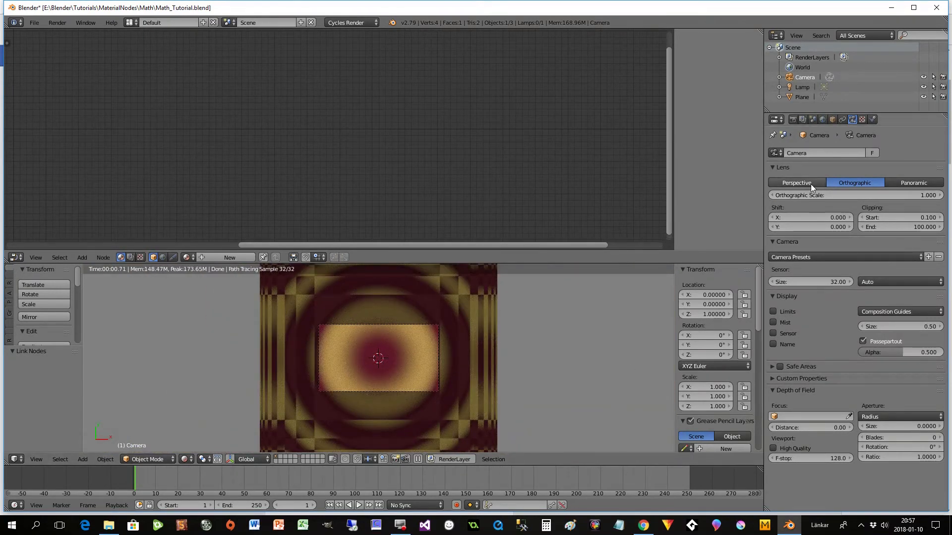
- Set the render resolution to 1024 by 1024 px at 100%
click(793, 120)
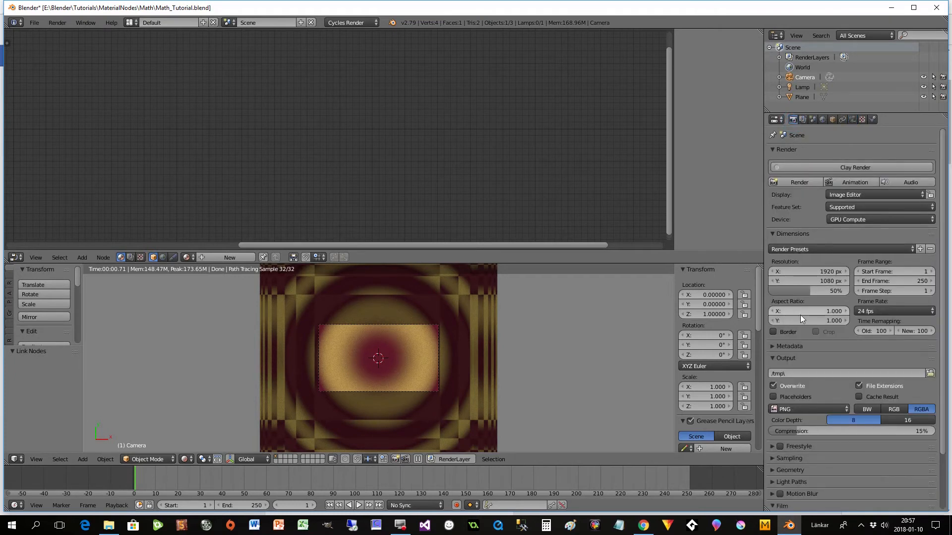
click(808, 271)
text(1)
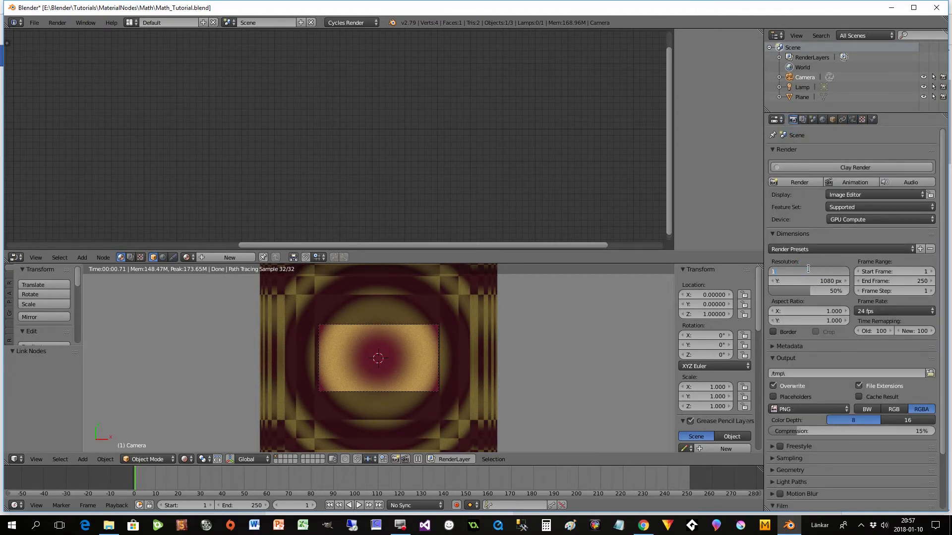
text(024)
key(Tab)
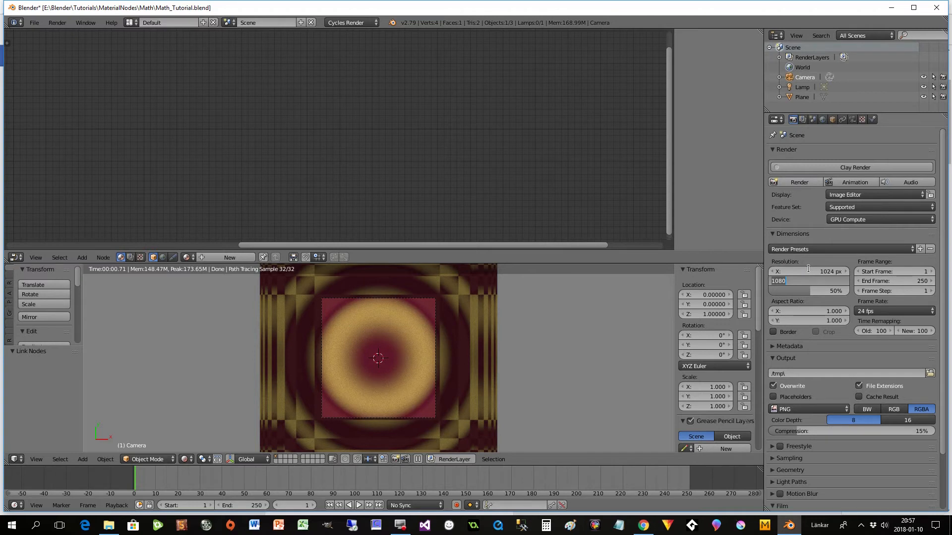
text(1024)
key(Tab)
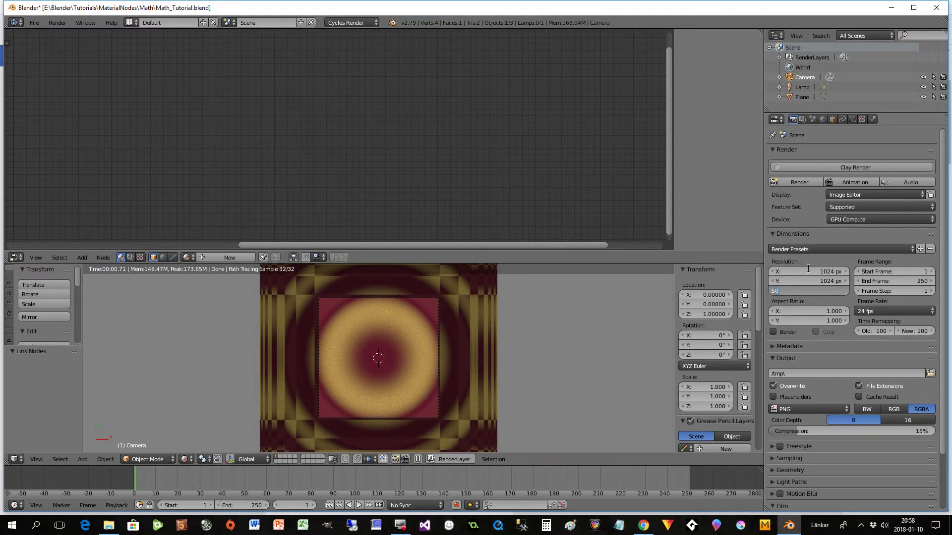
key(Tab)
click(808, 294)
click(815, 291)
text(100)
key(Return)
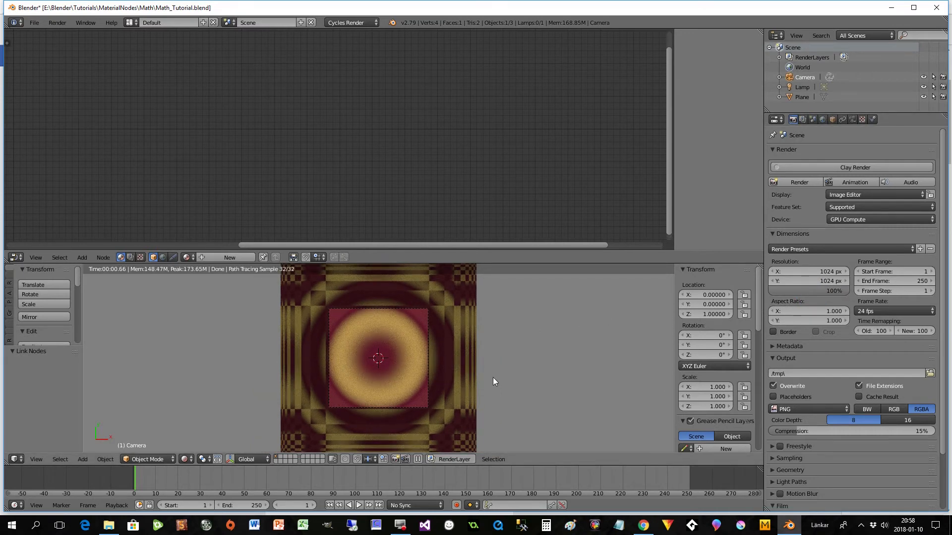
- Set the camera's orthographic scale to 2 so the frame matches the plane
scroll(492, 378, up, 1)
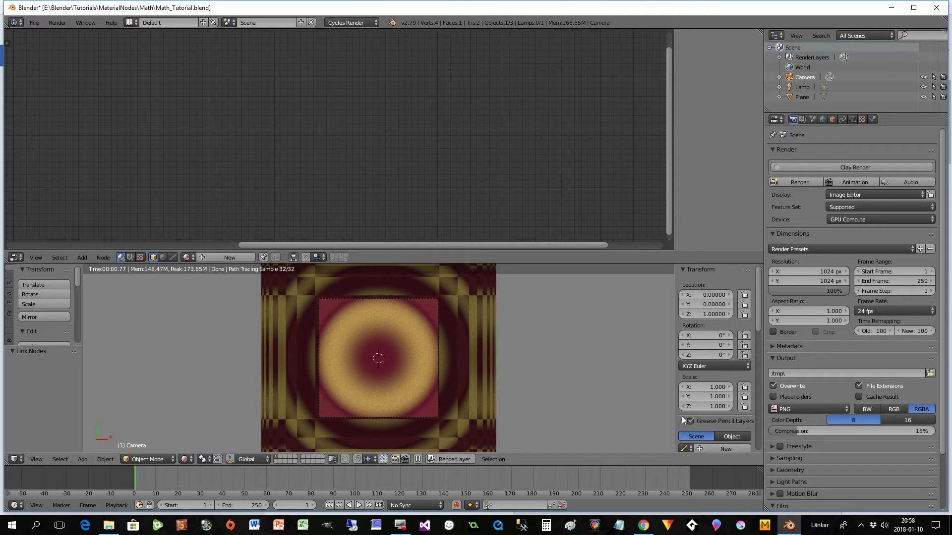
mouse_move(758, 328)
mouse_down()
mouse_move(760, 424)
mouse_move(758, 386)
mouse_up()
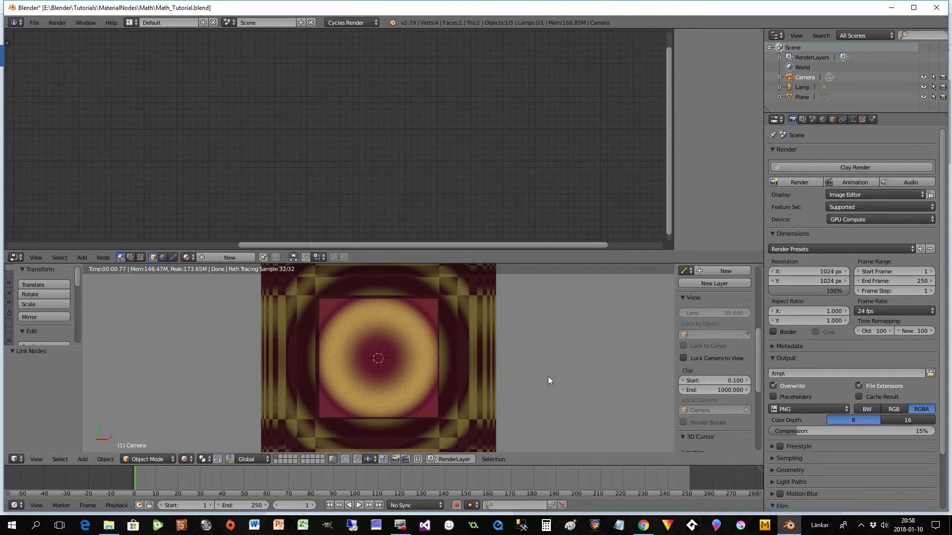
drag(757, 343, 773, 260)
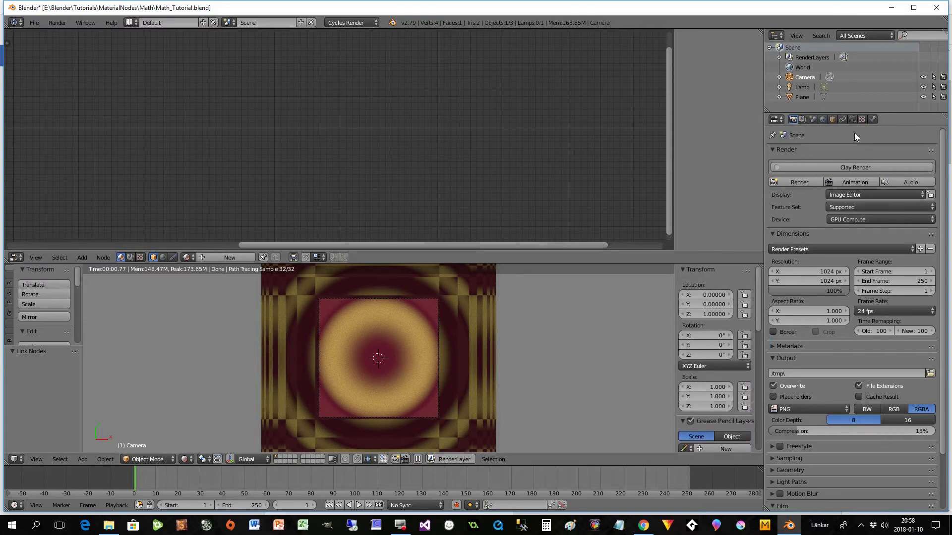
click(852, 120)
click(908, 195)
text(2)
key(Return)
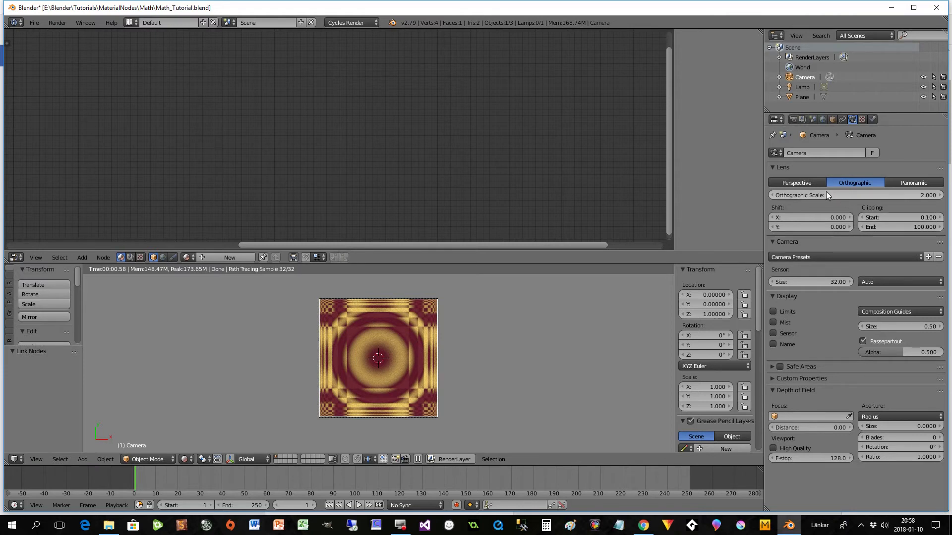
- Apply the Final preset to the render's sampling settings
click(793, 119)
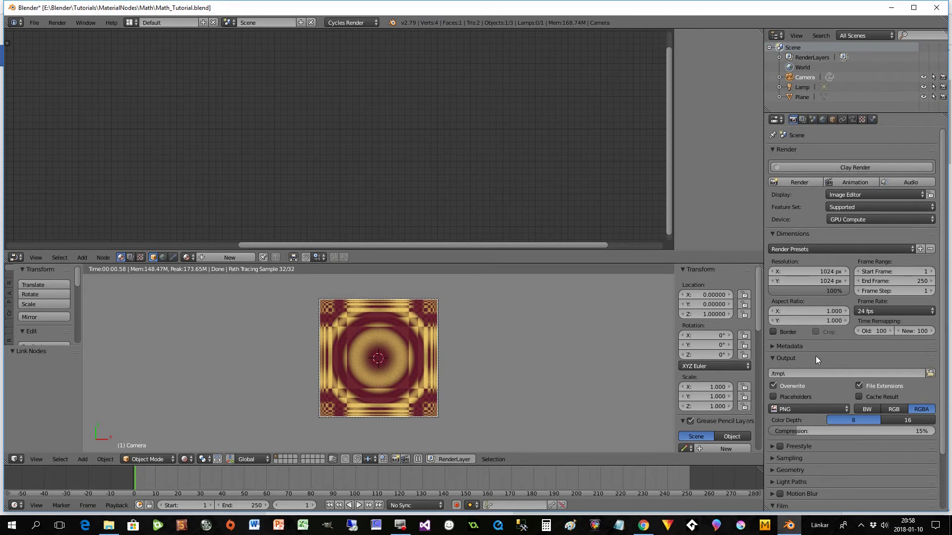
click(802, 120)
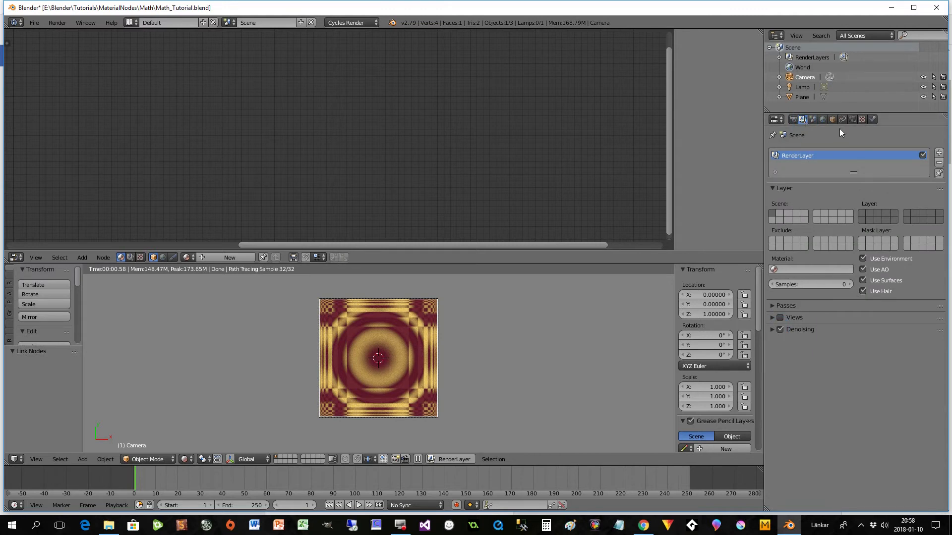
click(794, 121)
scroll(853, 394, down, 3)
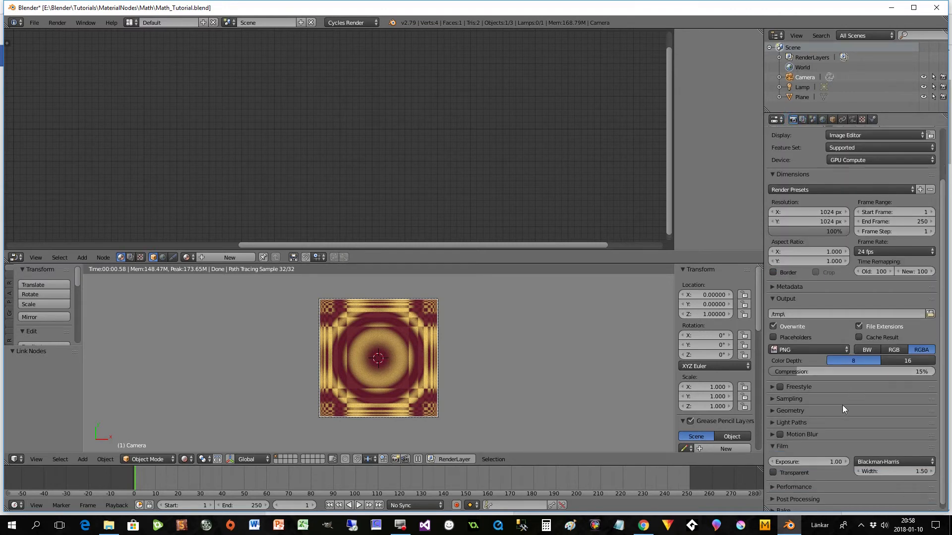
click(775, 399)
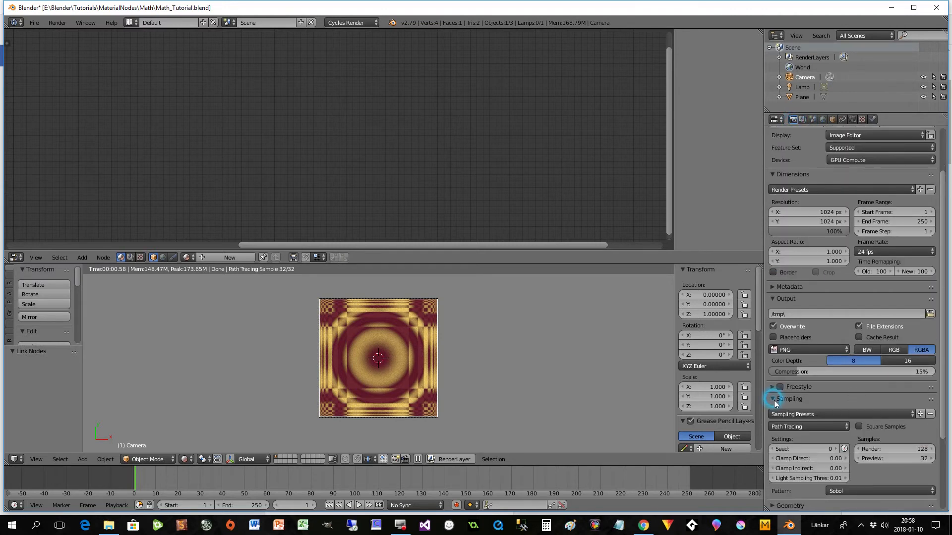
click(804, 416)
click(803, 425)
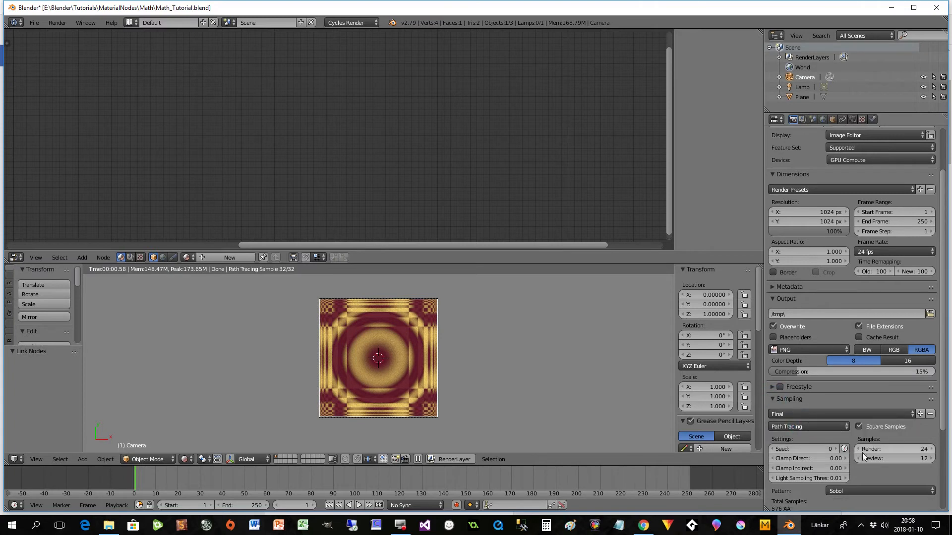
- Save the Blender file and render the image
scroll(860, 347, up, 3)
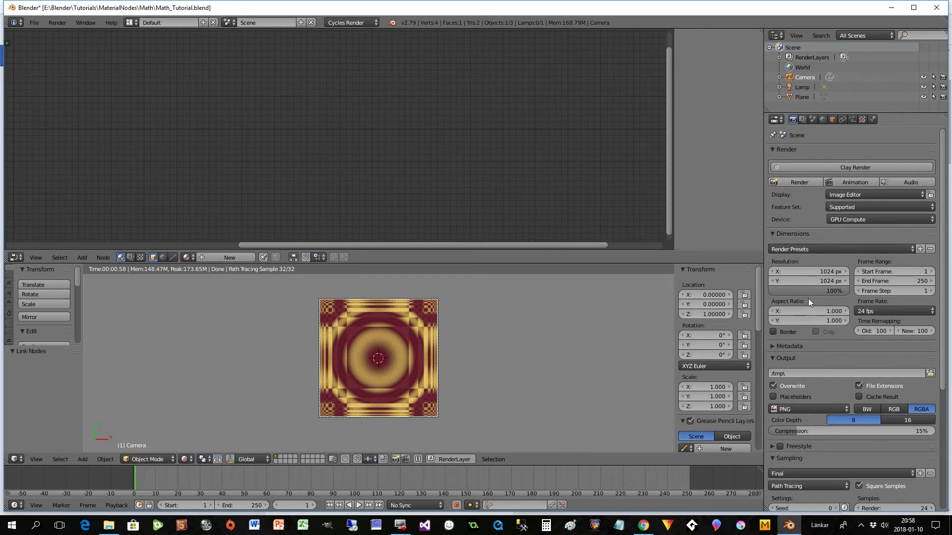
click(34, 23)
click(50, 99)
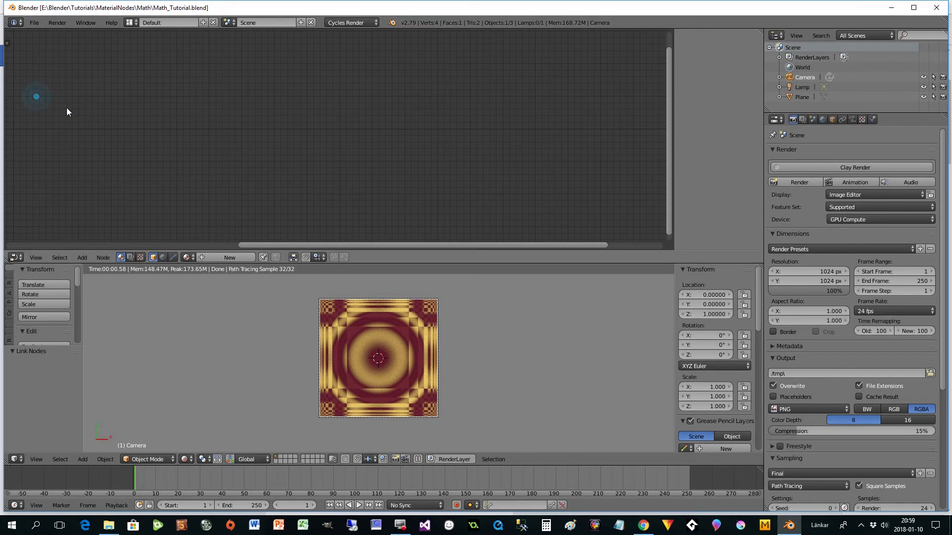
click(790, 184)
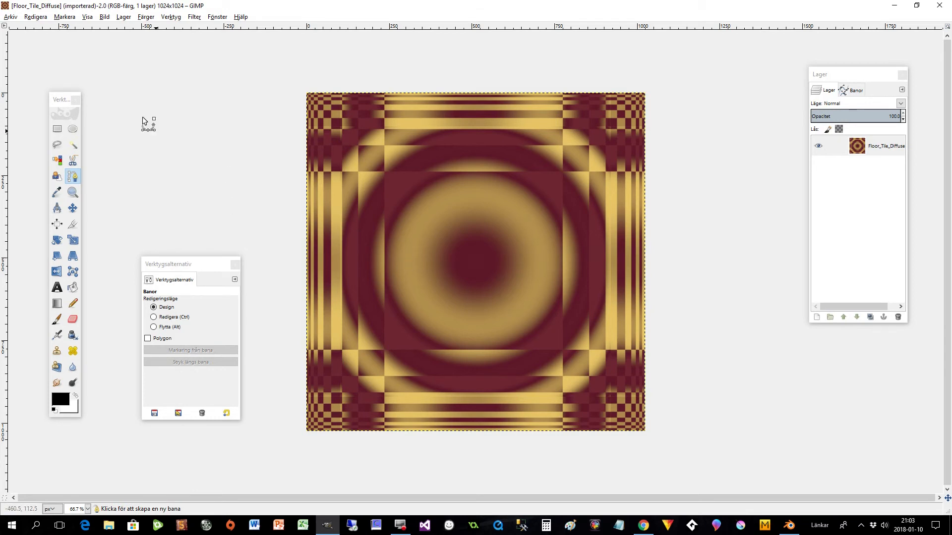
- Switch to GIMP and desaturate the Floor_Tile_Diffuse image based on Lightness (Ljushet)
click(105, 17)
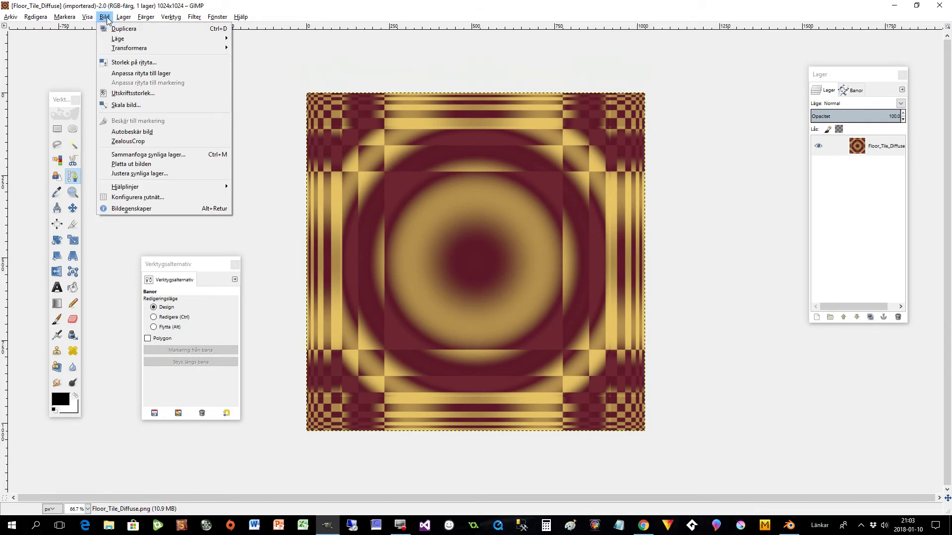
mouse_move(146, 19)
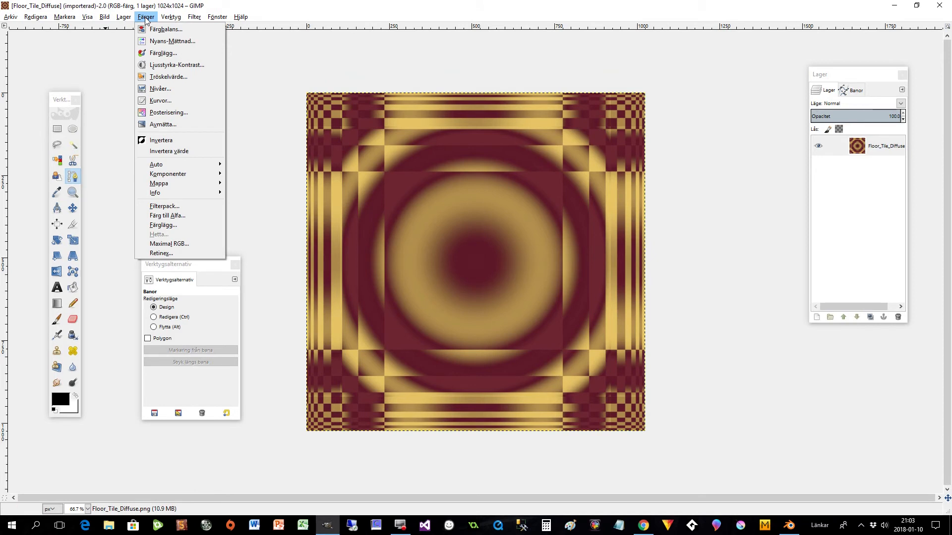
click(161, 124)
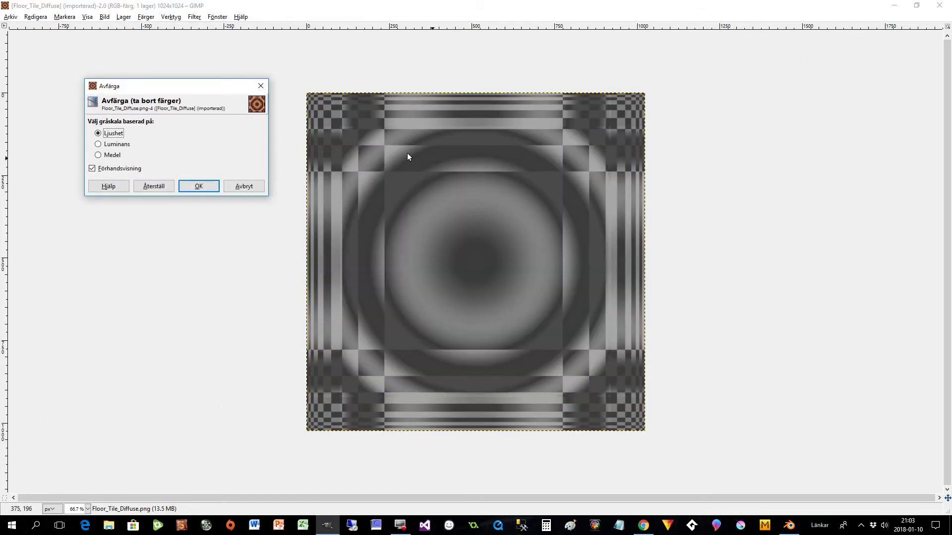
click(196, 187)
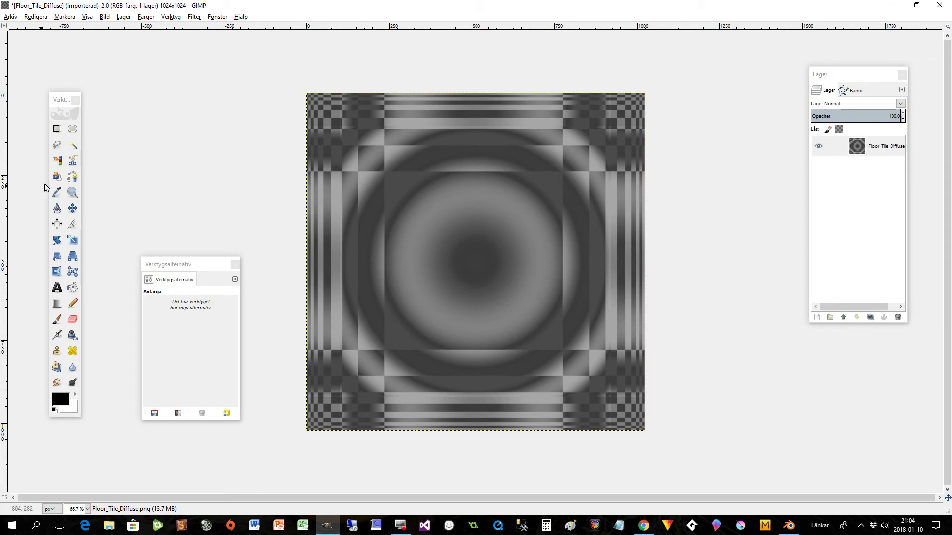
- Select the central square from about 236, 239 px and set the Paintbrush to 2. Hardness 025 at 48 opacity
click(57, 129)
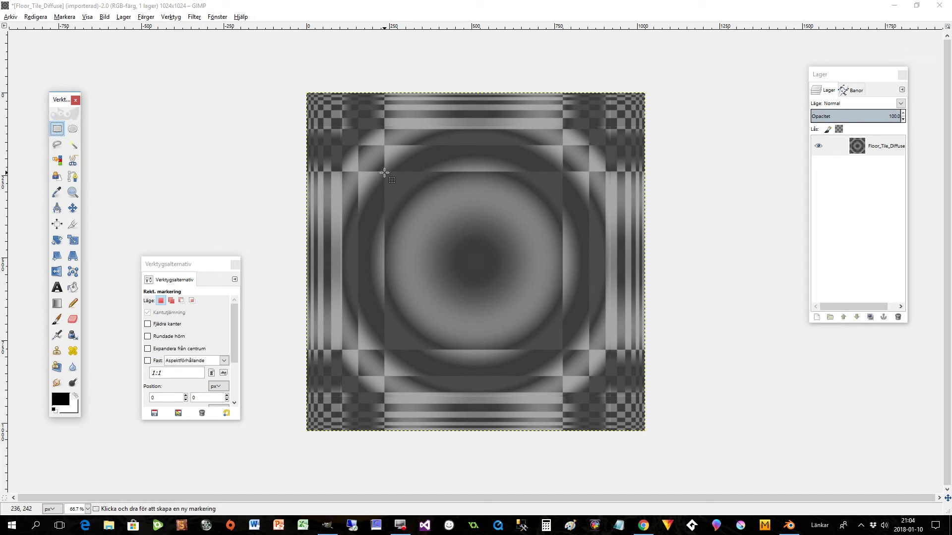
drag(384, 172, 564, 350)
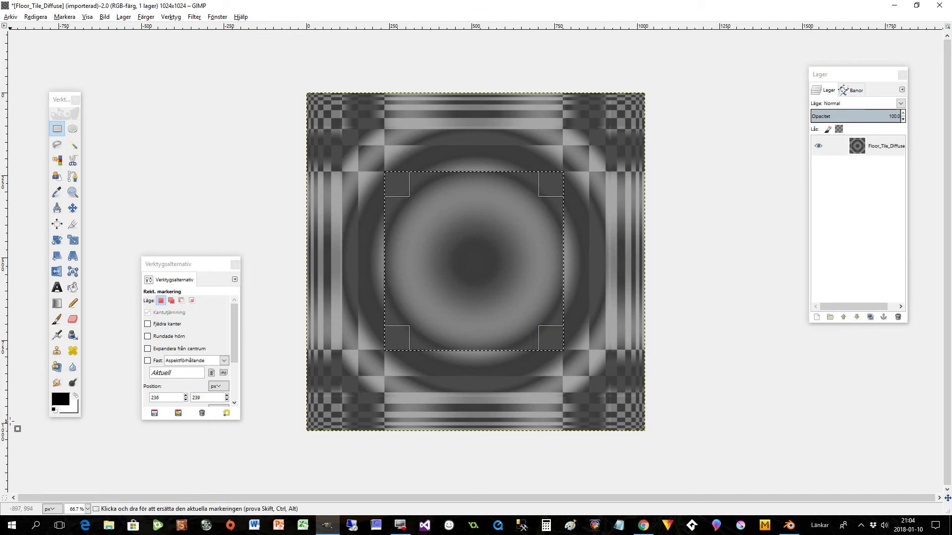
click(57, 319)
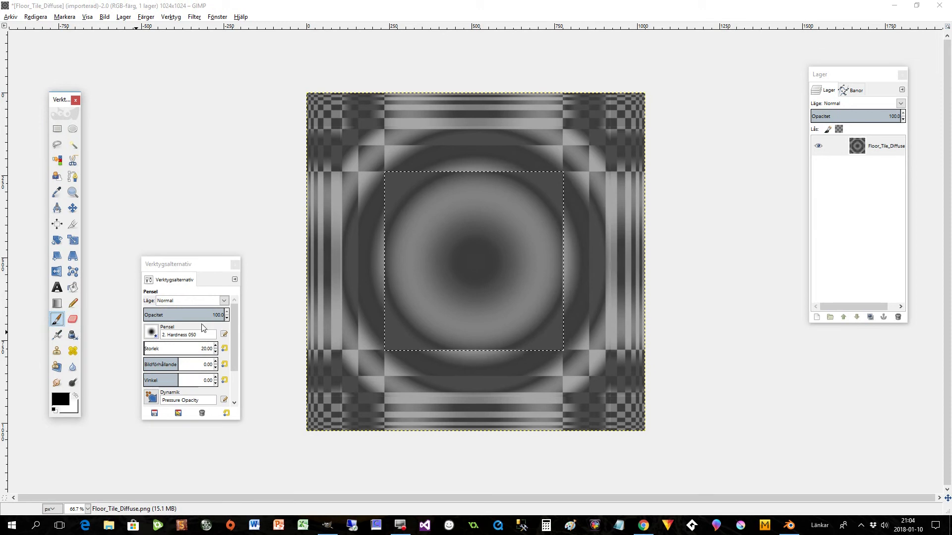
click(154, 332)
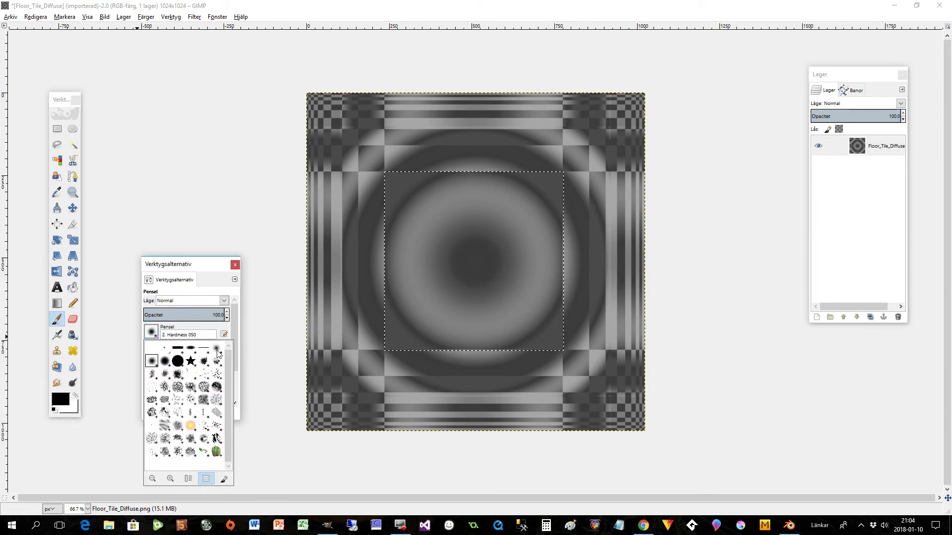
click(219, 354)
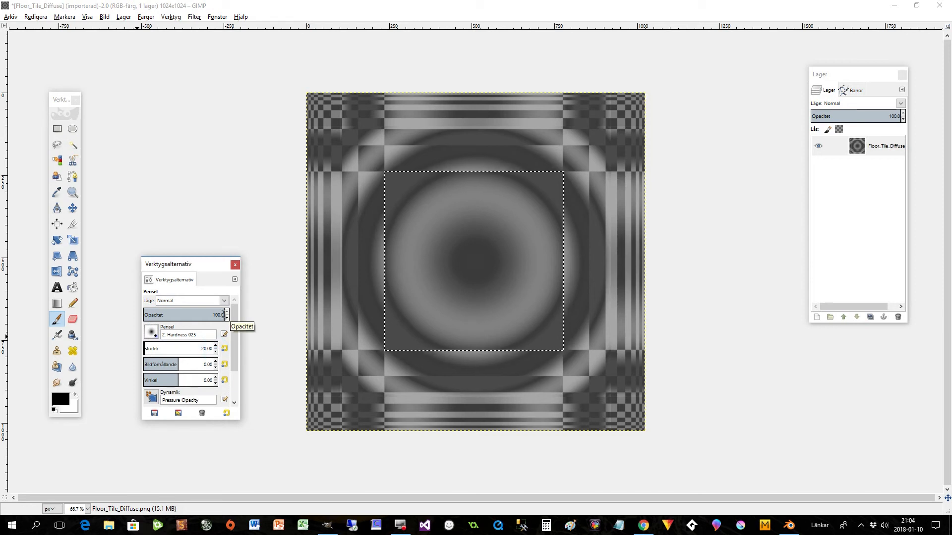
click(227, 319)
click(228, 319)
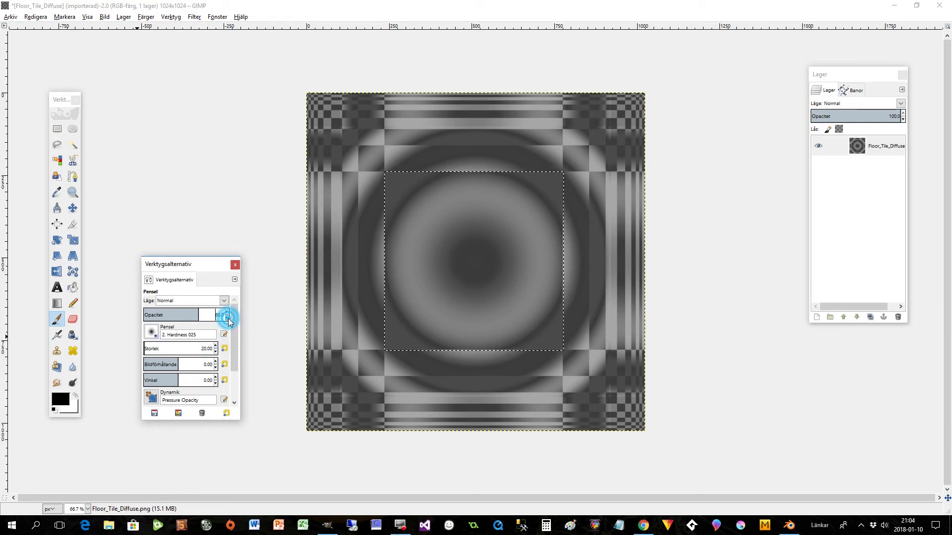
click(228, 320)
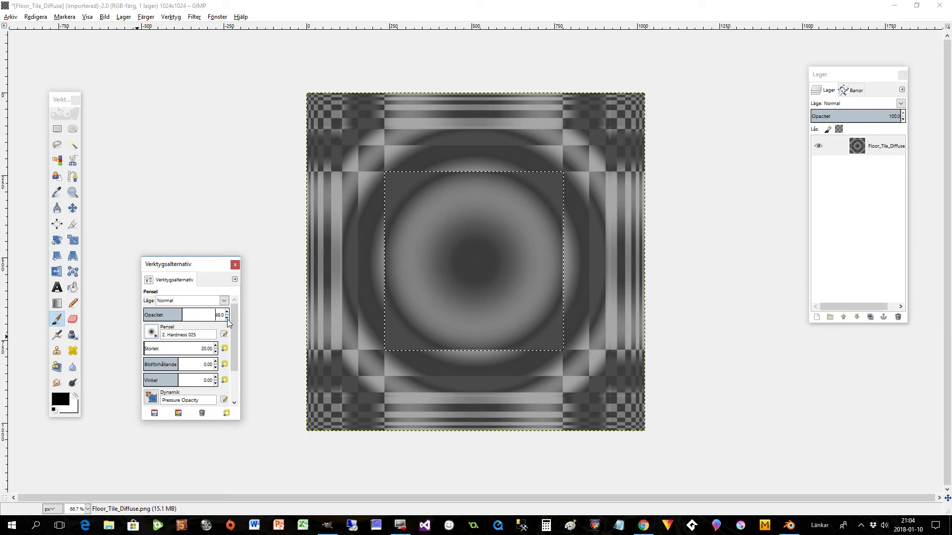
- Stroke the central square selection with a paint tool, using the Paintbrush (Pensel)
click(36, 17)
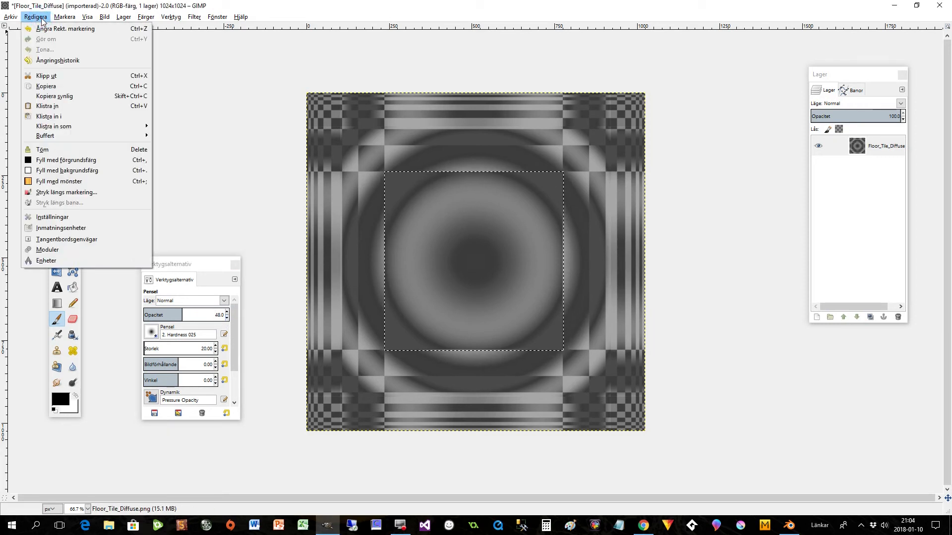
click(50, 193)
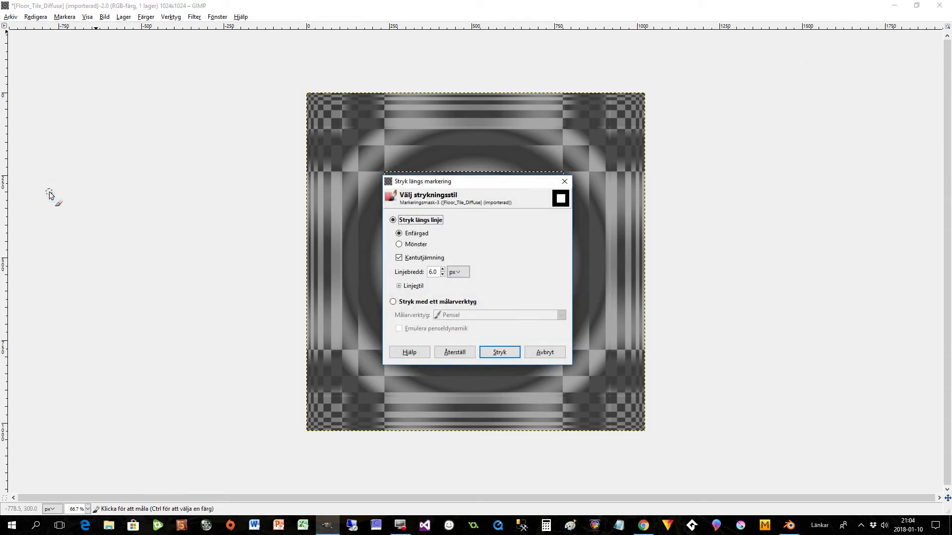
click(406, 303)
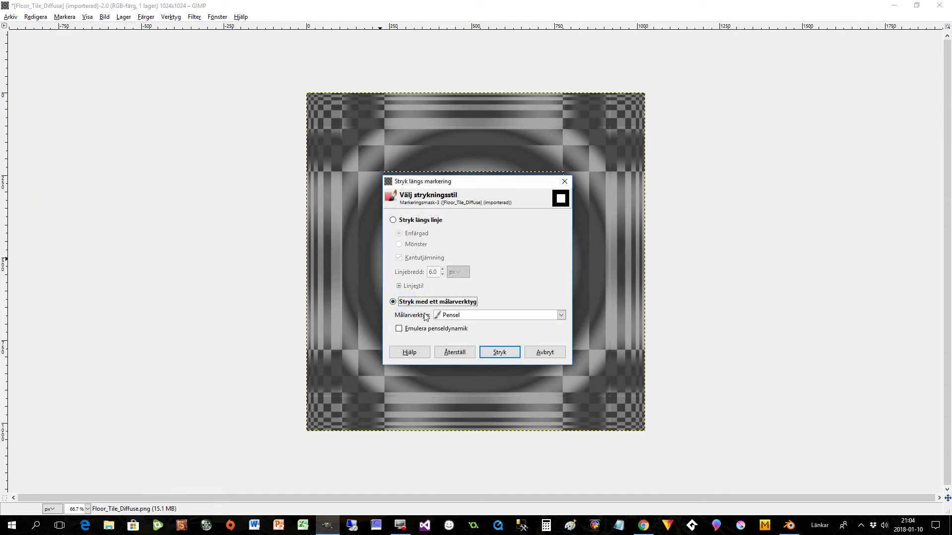
click(562, 315)
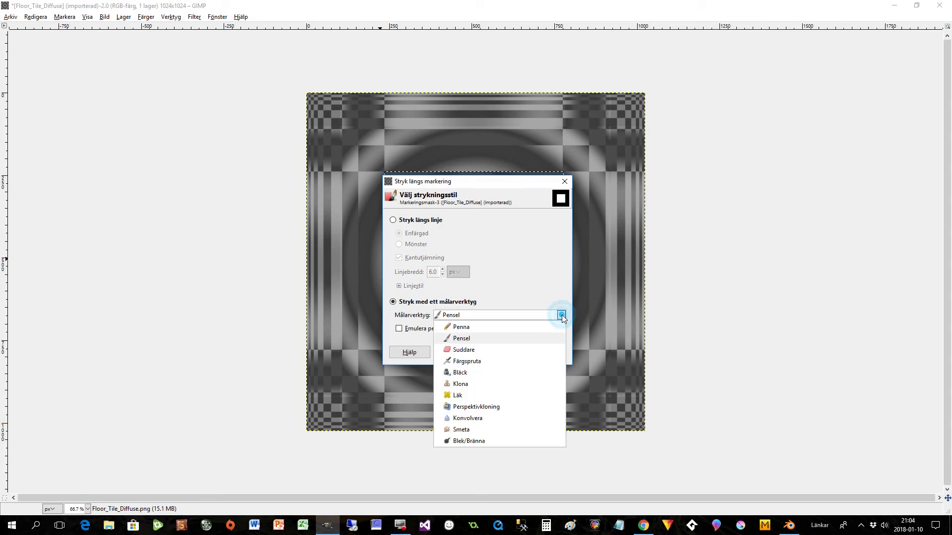
click(561, 315)
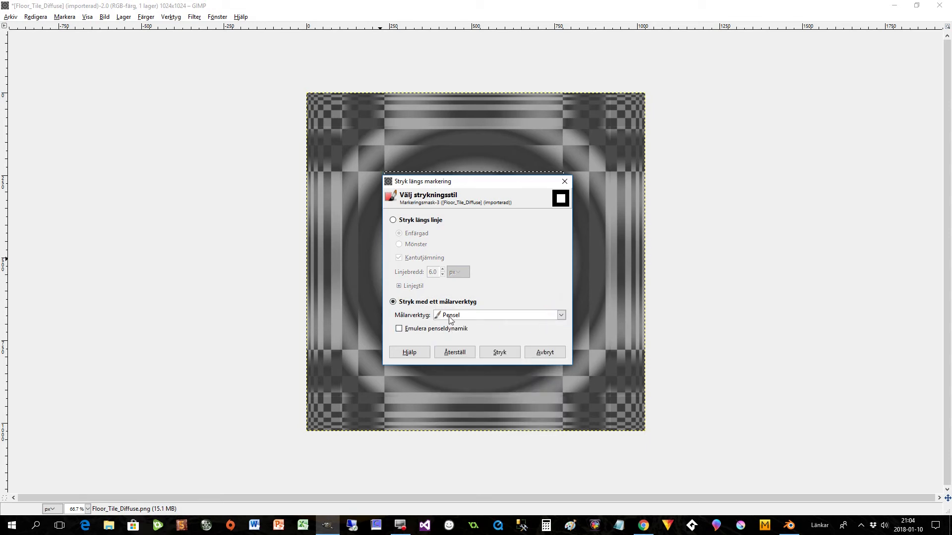
click(500, 352)
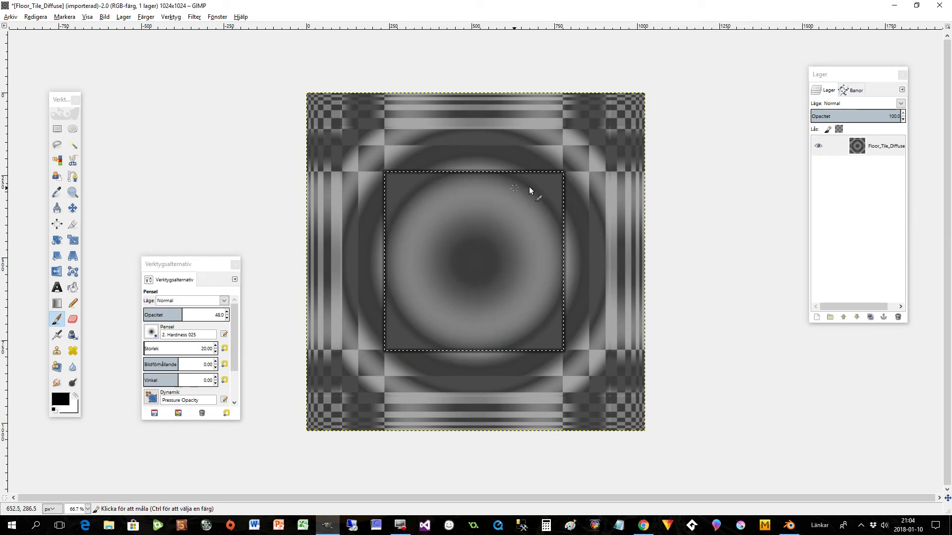
- Select the tile's right middle strip, about 243 by 546 px, and stroke its outline with the Paintbrush
click(57, 129)
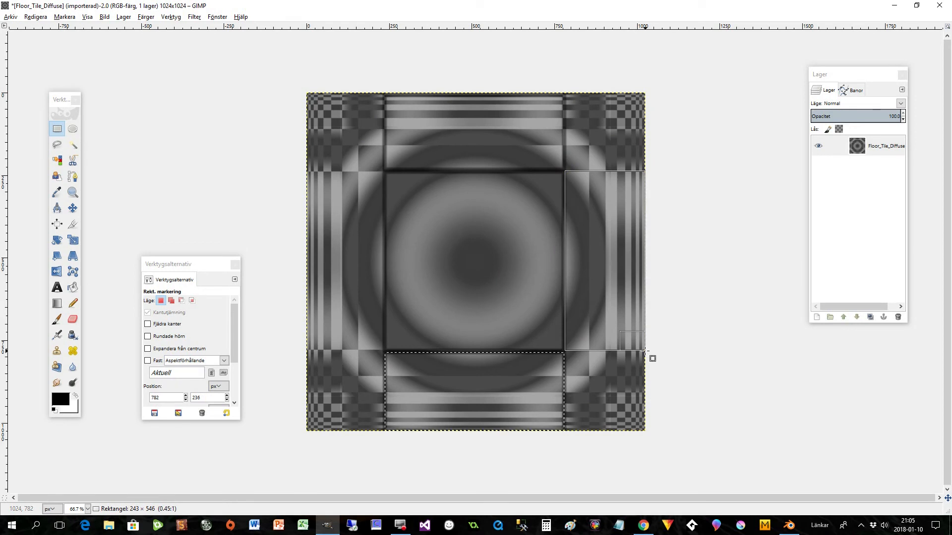
drag(646, 351, 644, 350)
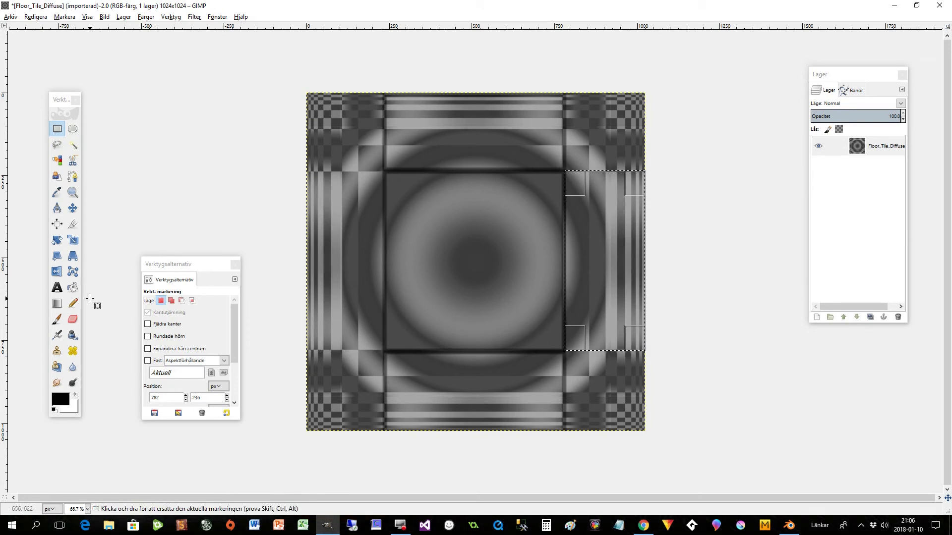
click(36, 17)
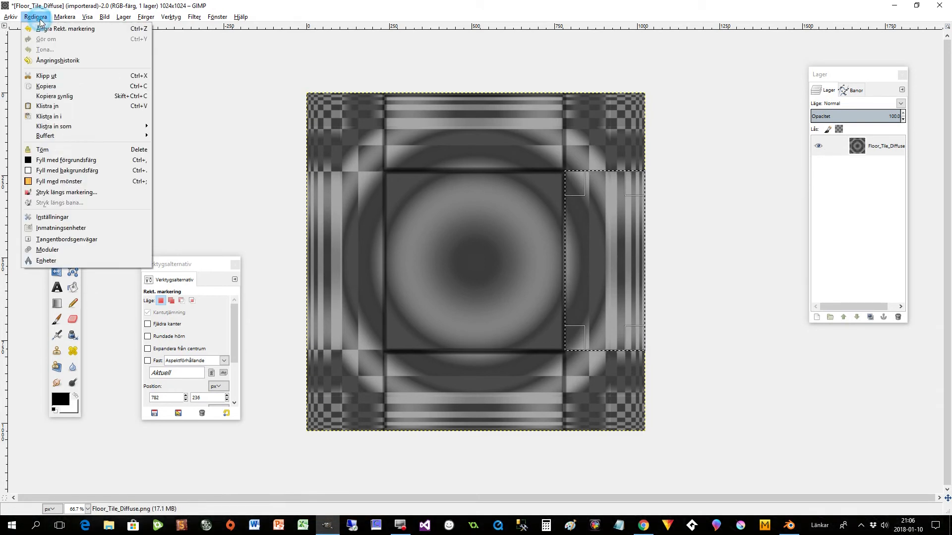
click(39, 193)
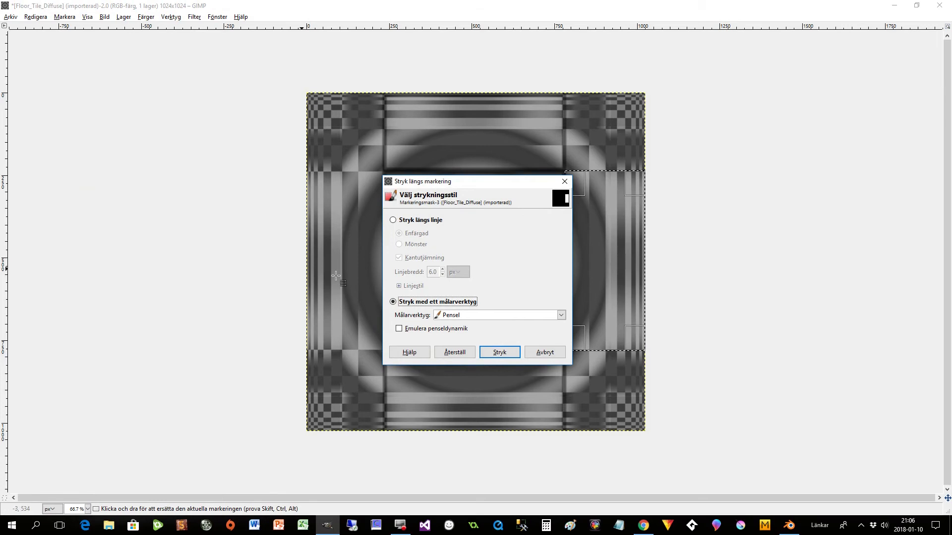
click(499, 352)
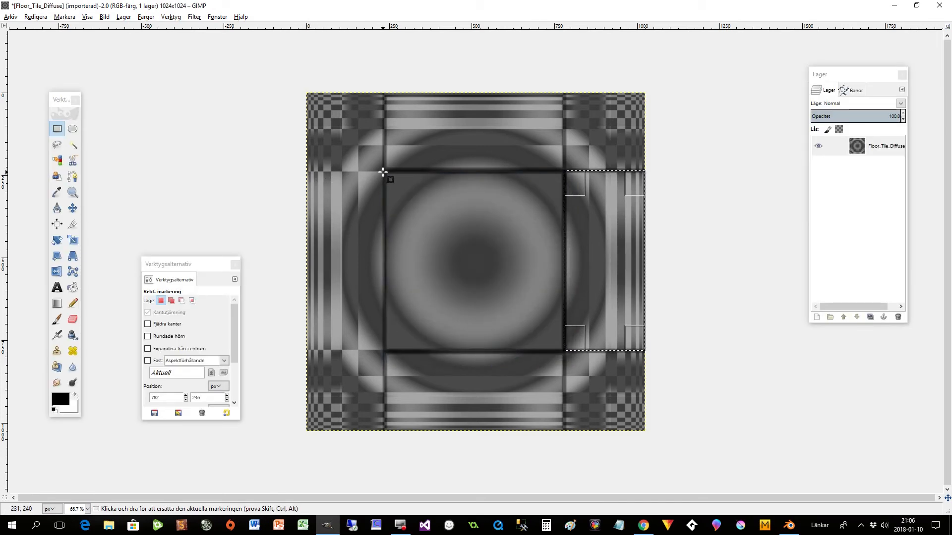
- Select the tile's left middle strip, from about 2, 240 px, and stroke its outline with the Paintbrush
drag(383, 172, 306, 350)
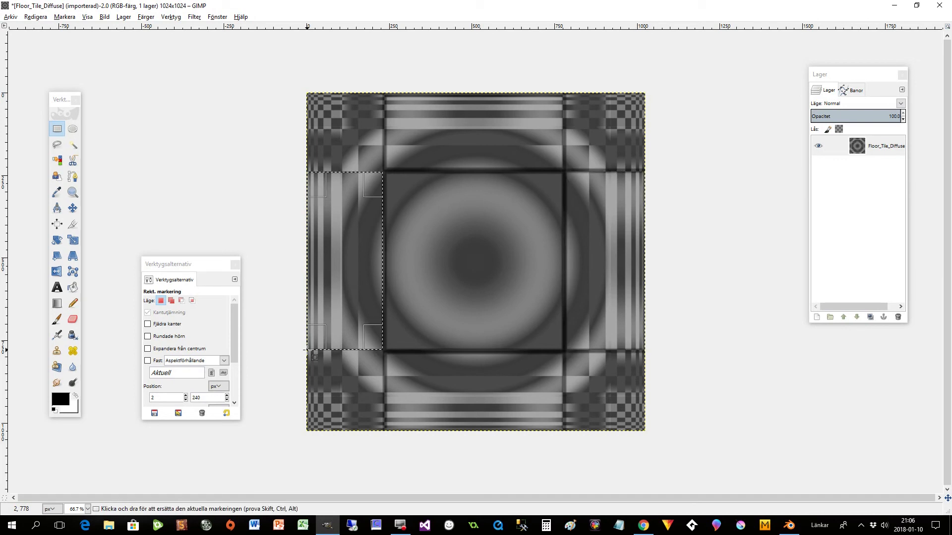
click(44, 18)
click(70, 192)
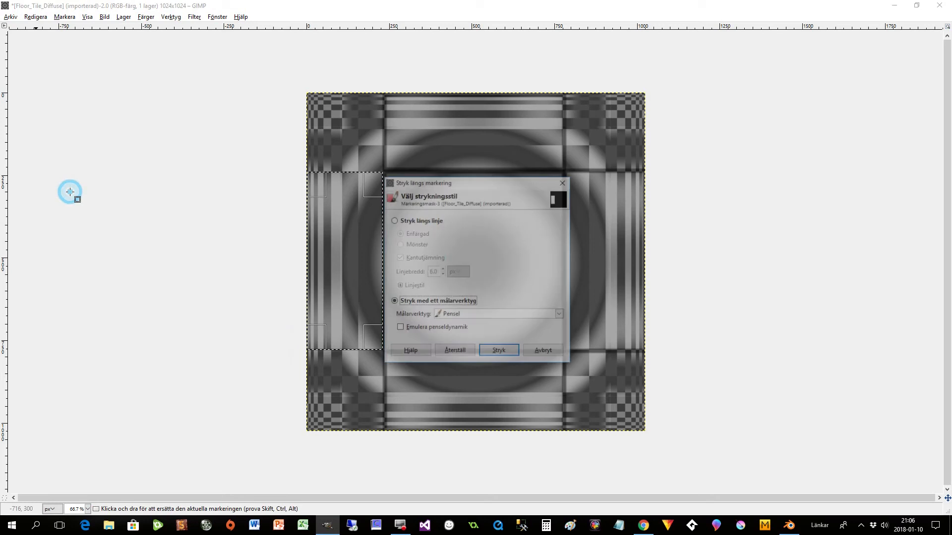
click(501, 349)
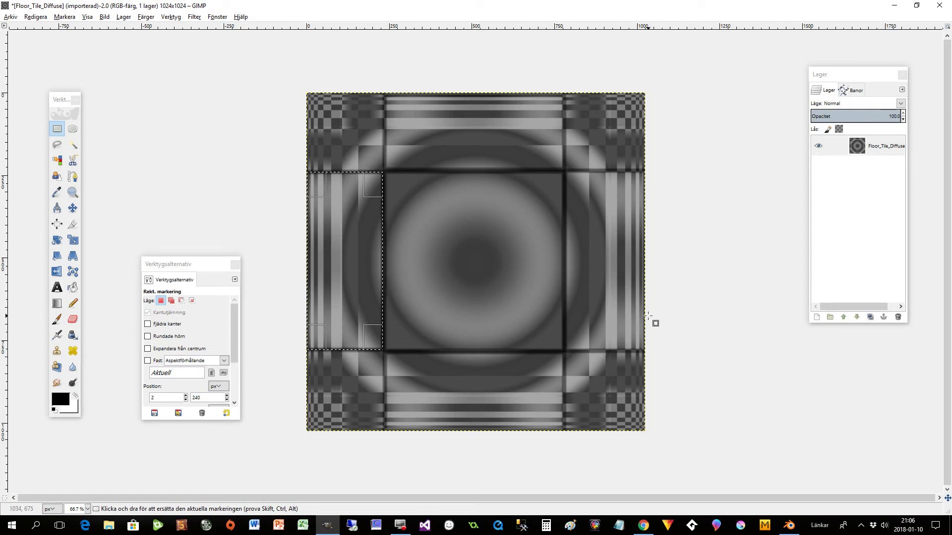
- Export the grayscale image to the Math folder as Floor_Tile_Bump.png
click(11, 17)
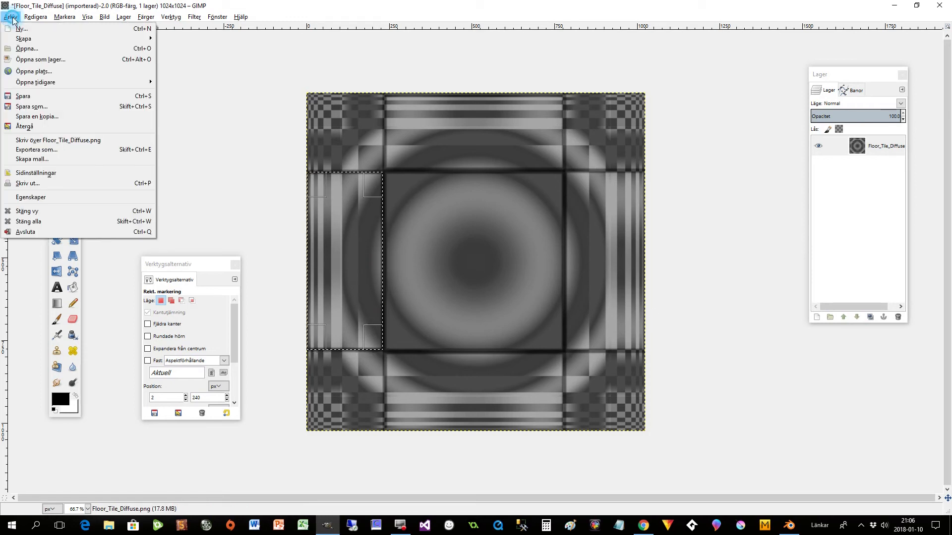
mouse_move(39, 18)
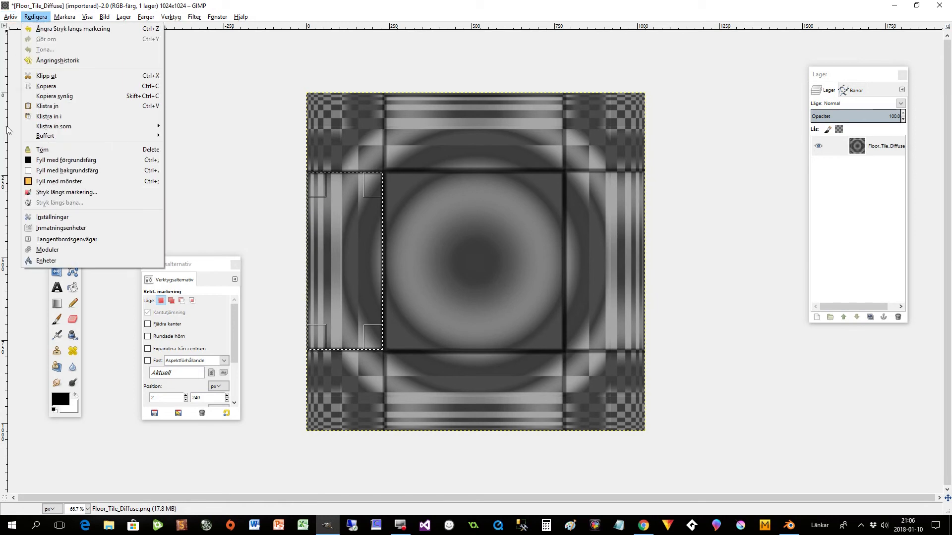
mouse_move(11, 17)
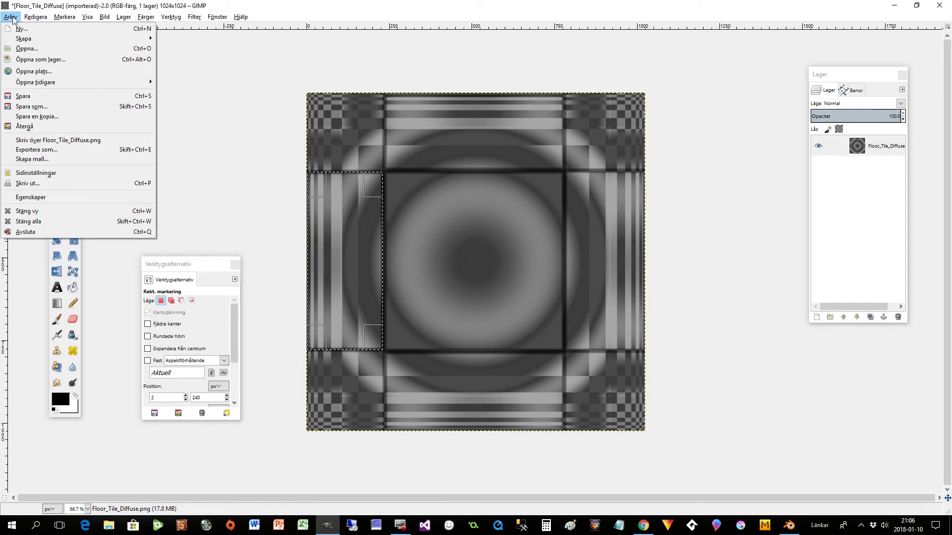
click(39, 155)
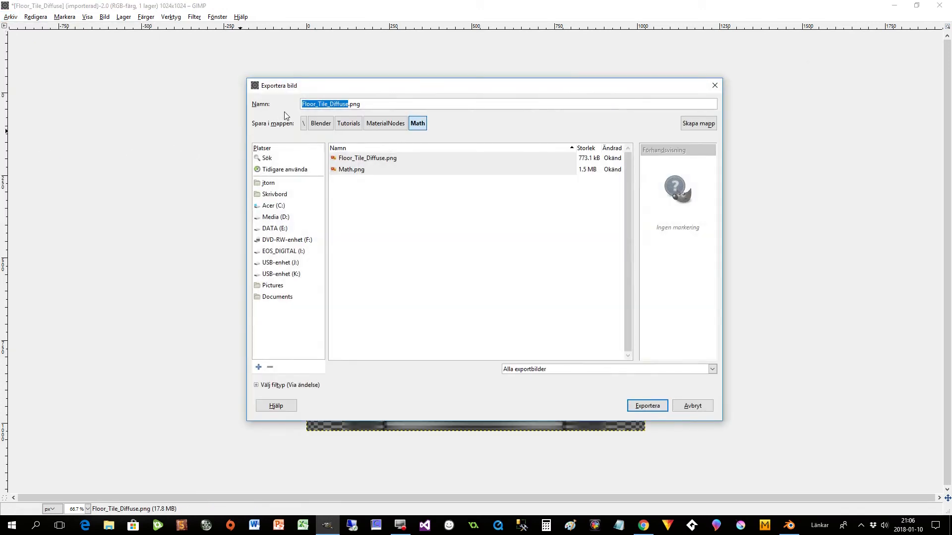
mouse_move(329, 103)
mouse_down()
mouse_move(345, 104)
mouse_move(330, 103)
mouse_up()
click(333, 103)
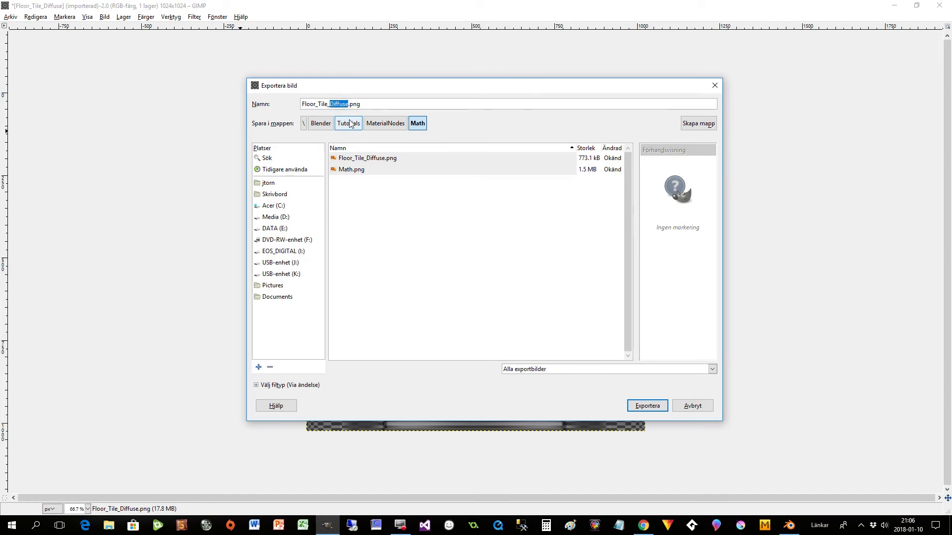
text(Bump)
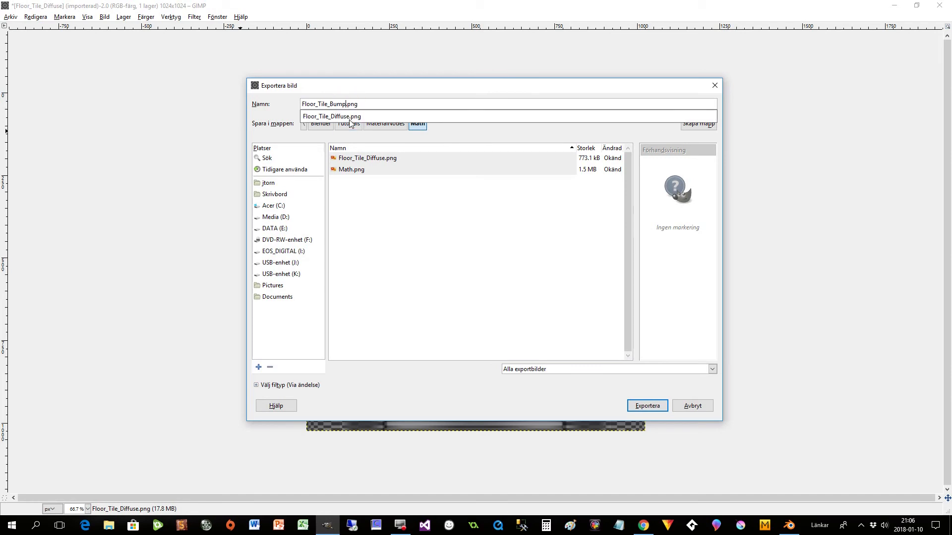
click(655, 408)
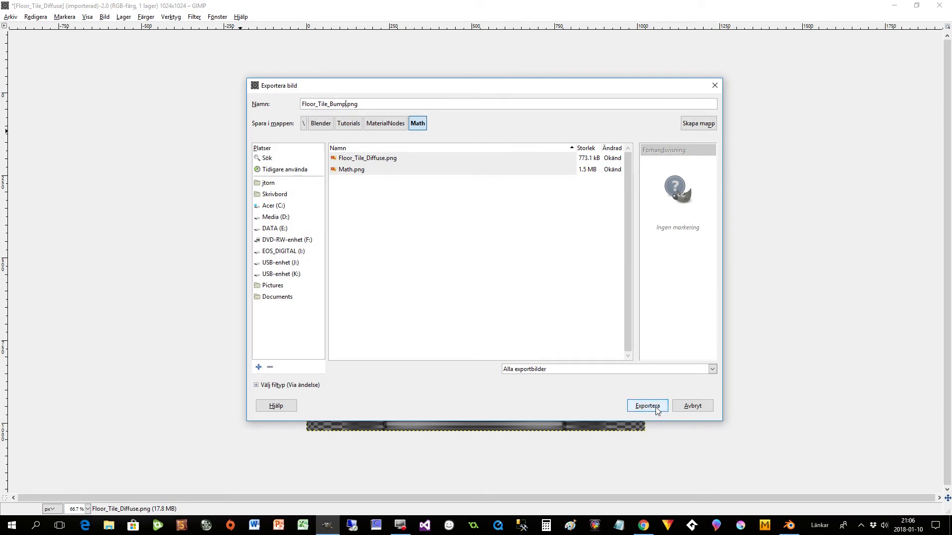
- Lower the PNG compression level to its minimum and finish exporting Floor_Tile_Bump.png
click(647, 406)
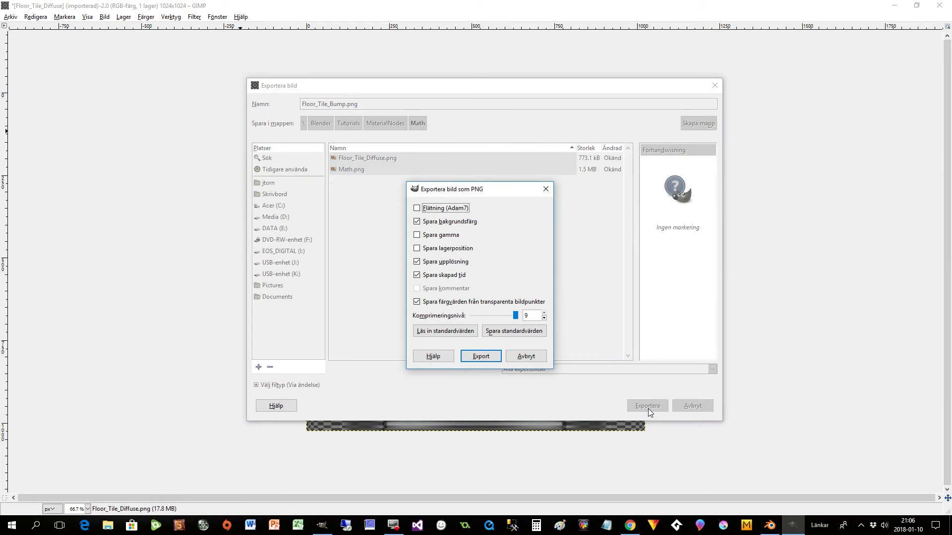
drag(516, 316, 470, 316)
click(477, 356)
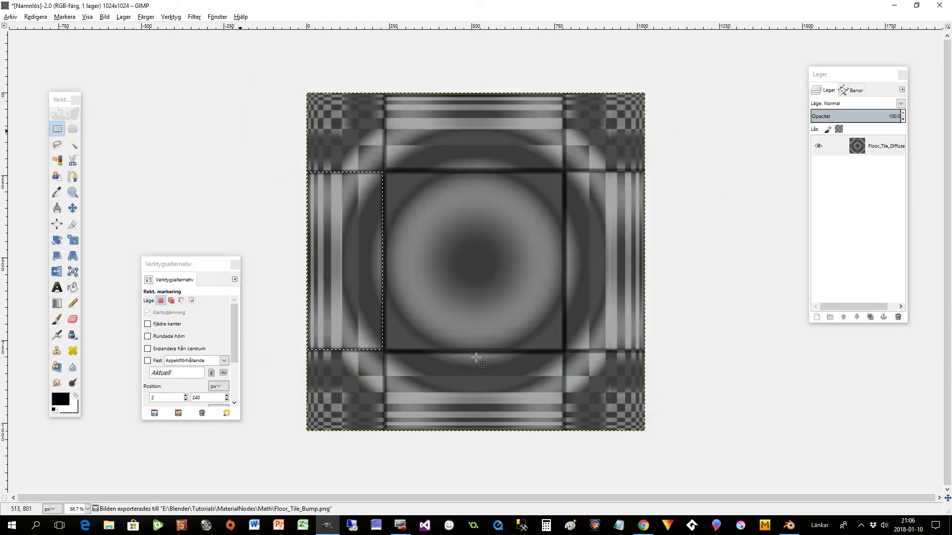
- Open Floor_Tile_Diffuse.png from the Math folder again and close the edited bump image, discarding its changes
click(9, 18)
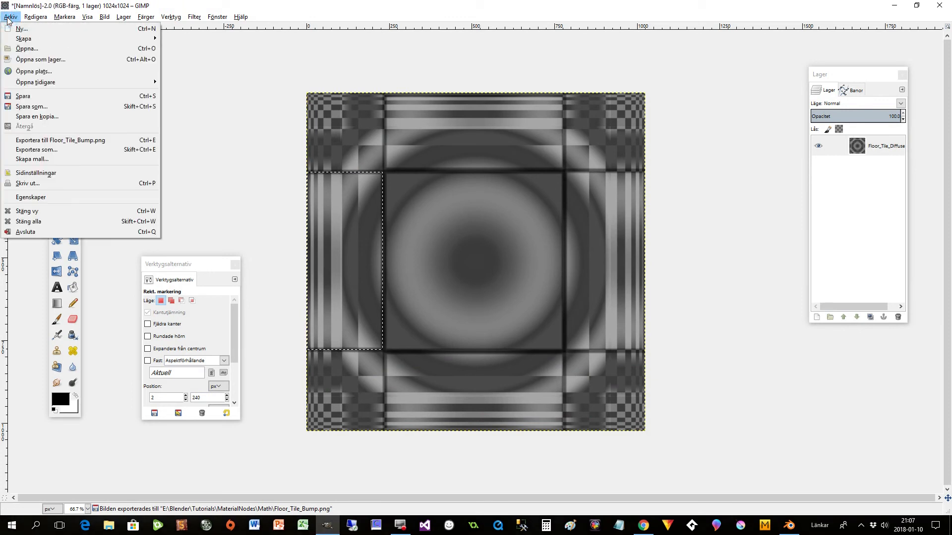
click(24, 49)
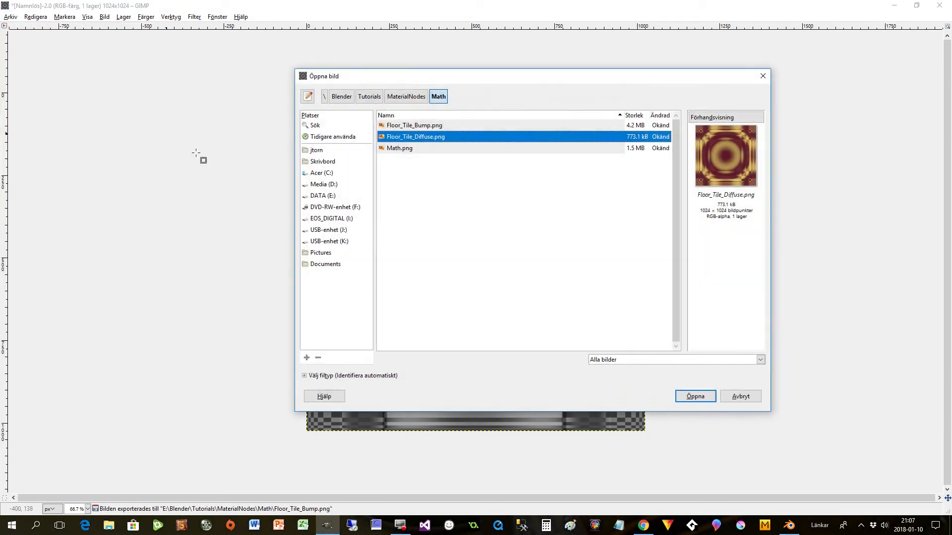
double_click(414, 140)
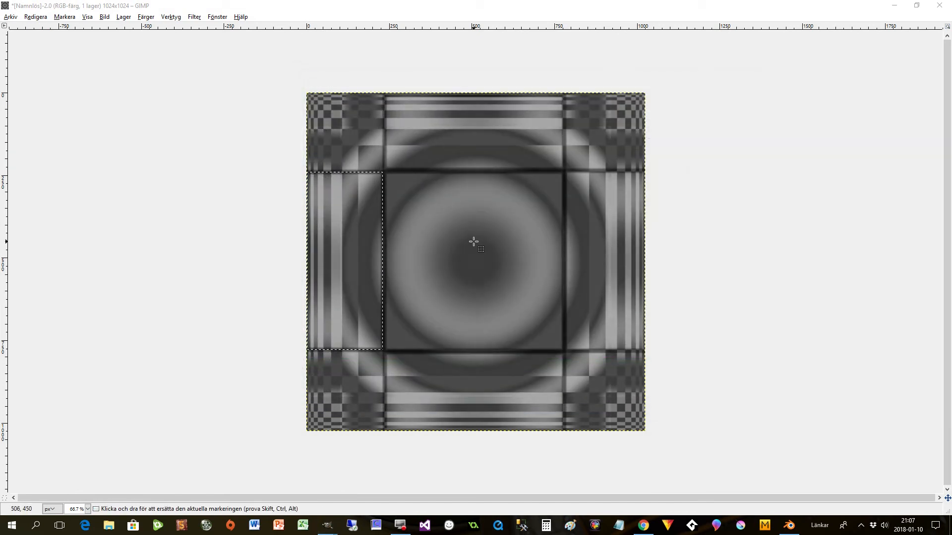
click(939, 5)
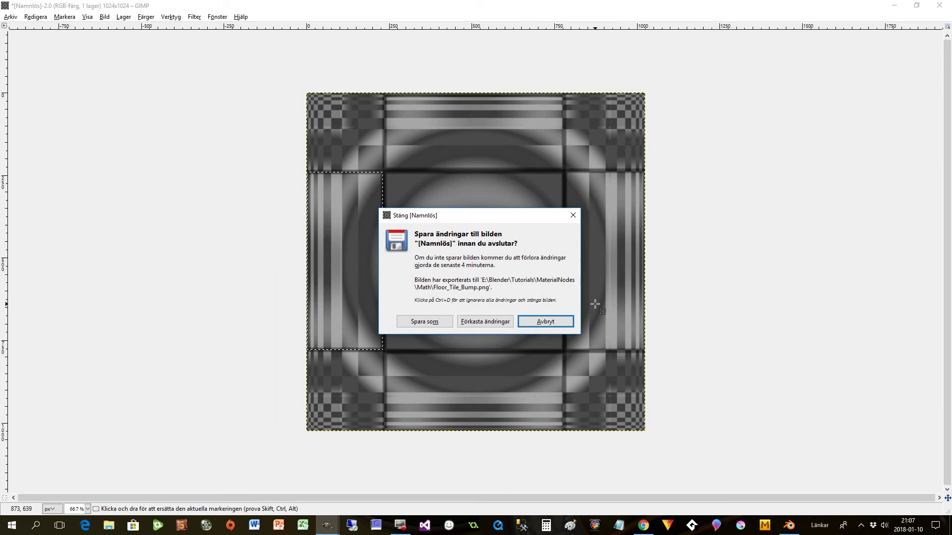
click(485, 321)
drag(333, 90, 562, 67)
click(615, 66)
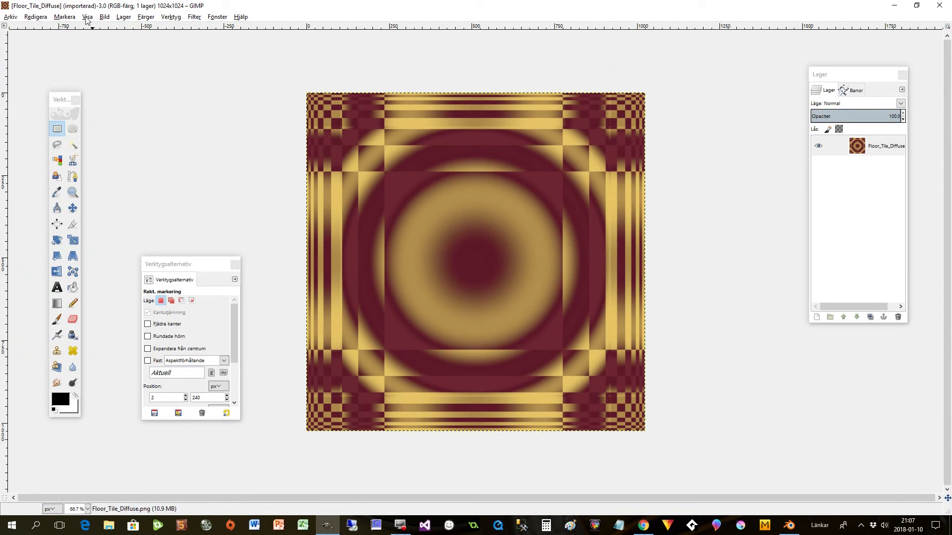
- Desaturate the reopened floor tile image based on luminance (Luminans)
click(123, 16)
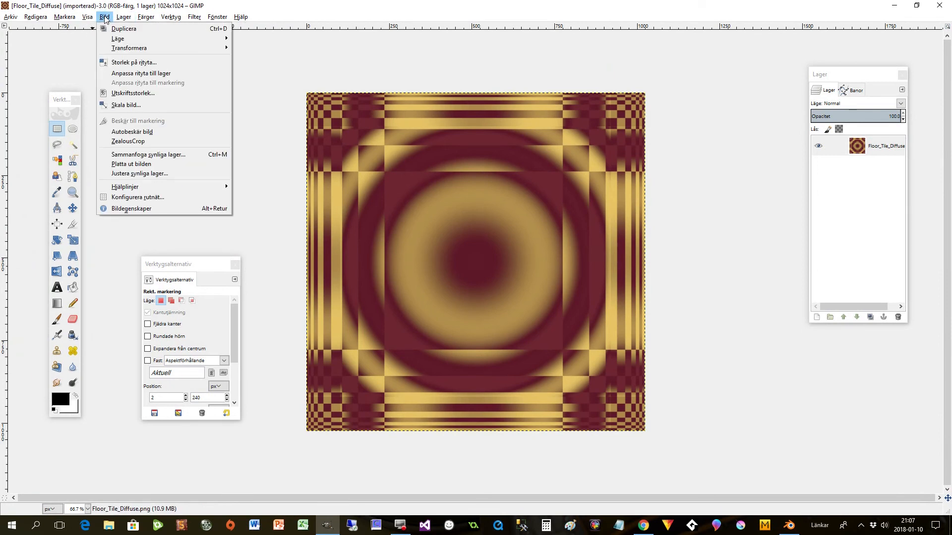
mouse_move(153, 18)
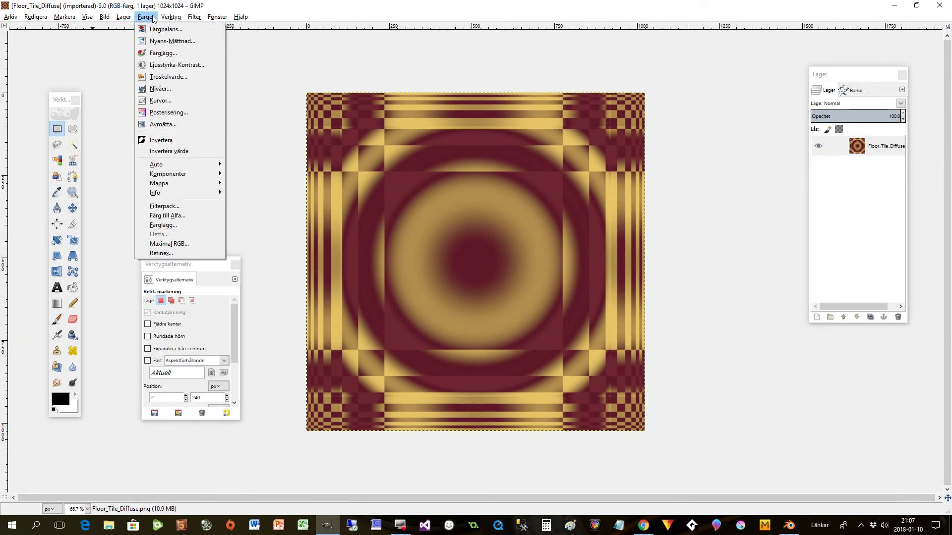
click(165, 125)
click(112, 144)
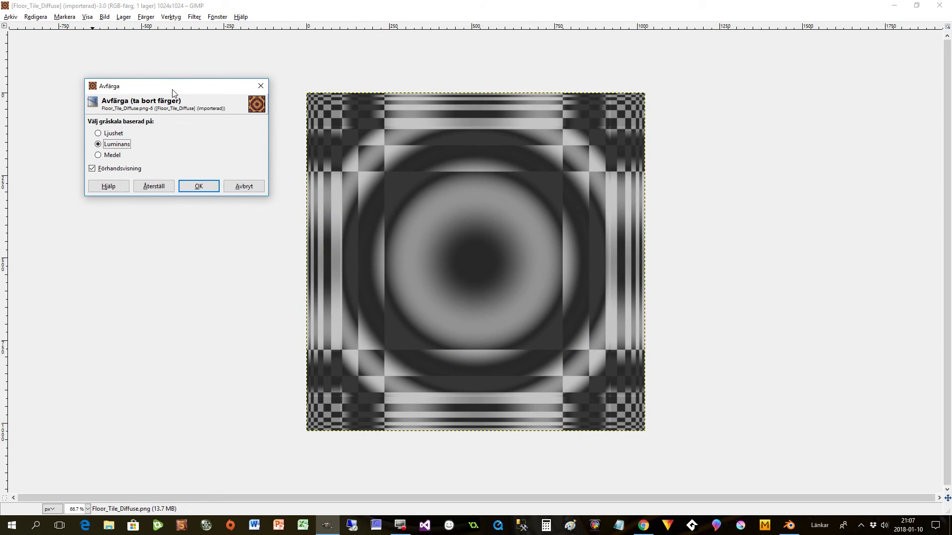
drag(174, 93, 160, 89)
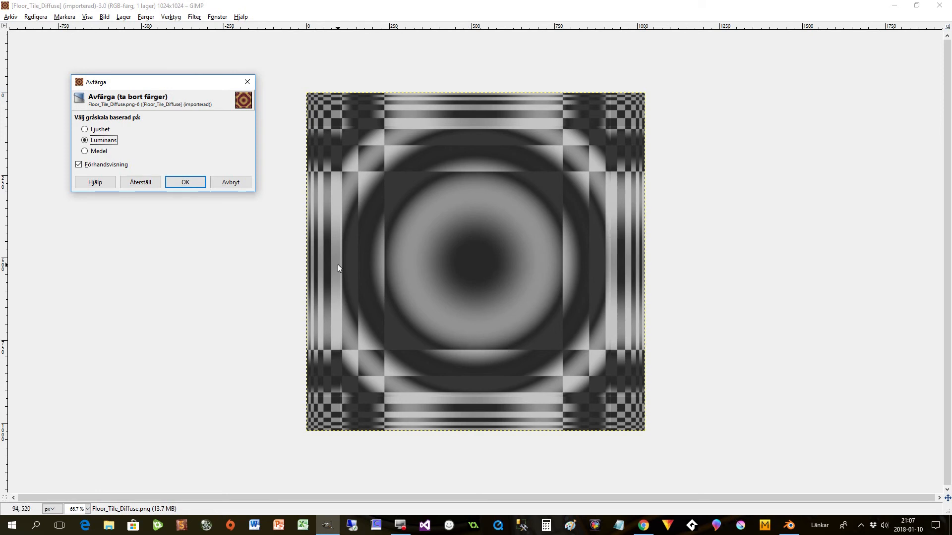
click(184, 183)
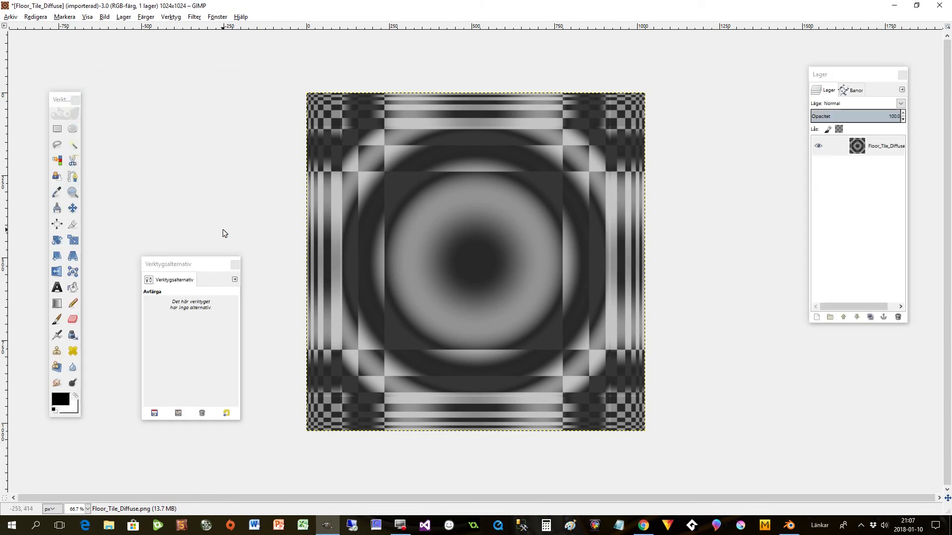
- Export the desaturated image to the Math folder as Floor_Tile_Glossy.png
click(10, 17)
click(32, 149)
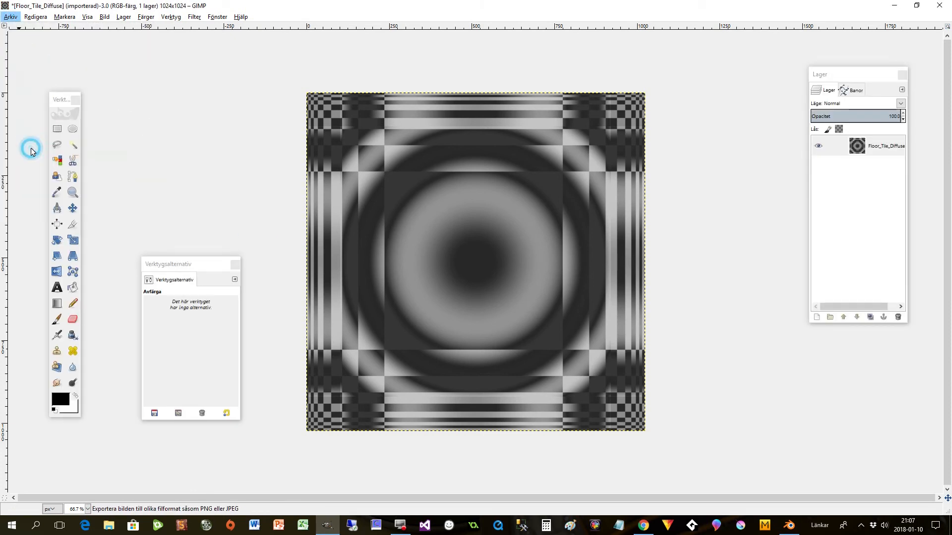
drag(329, 104, 344, 106)
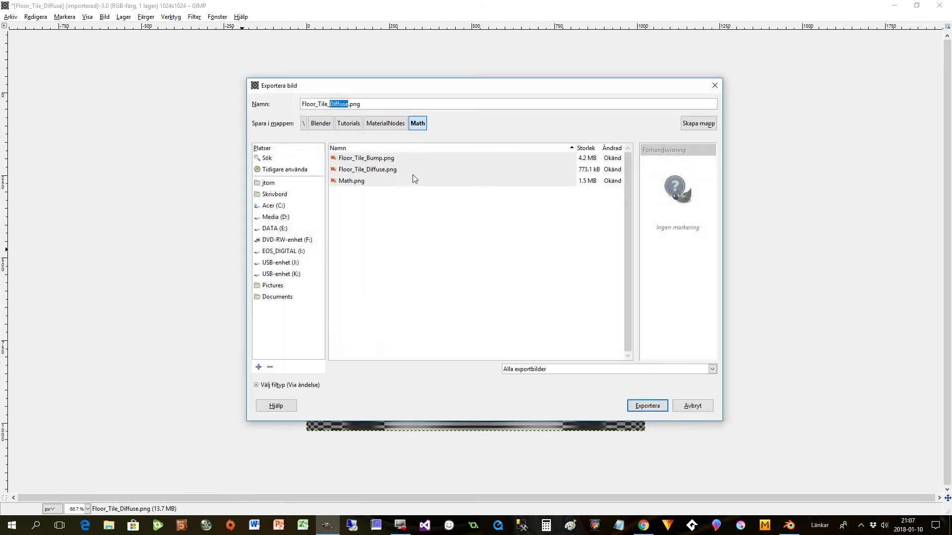
text(Glossy)
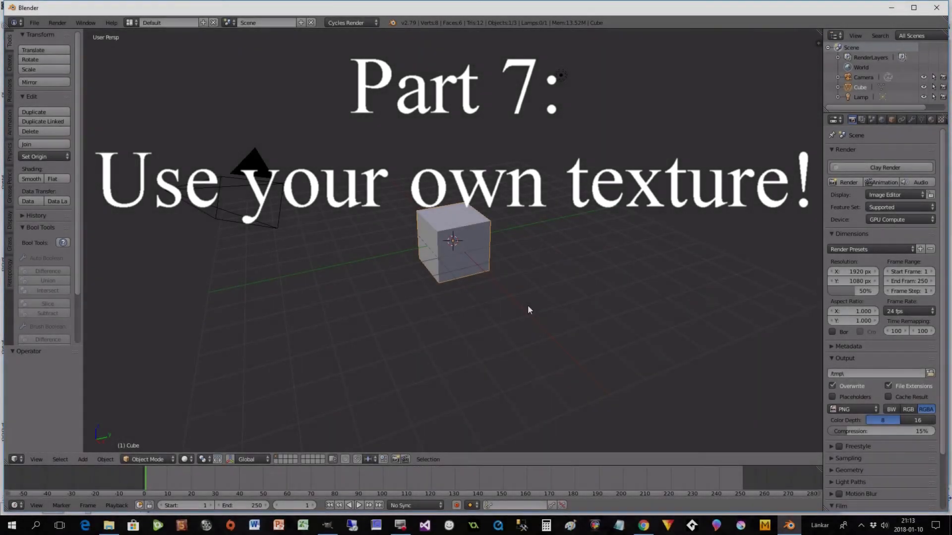
- In a new Blender scene, delete the default cube and add a mesh plane in its place
middle_drag(528, 306, 483, 325)
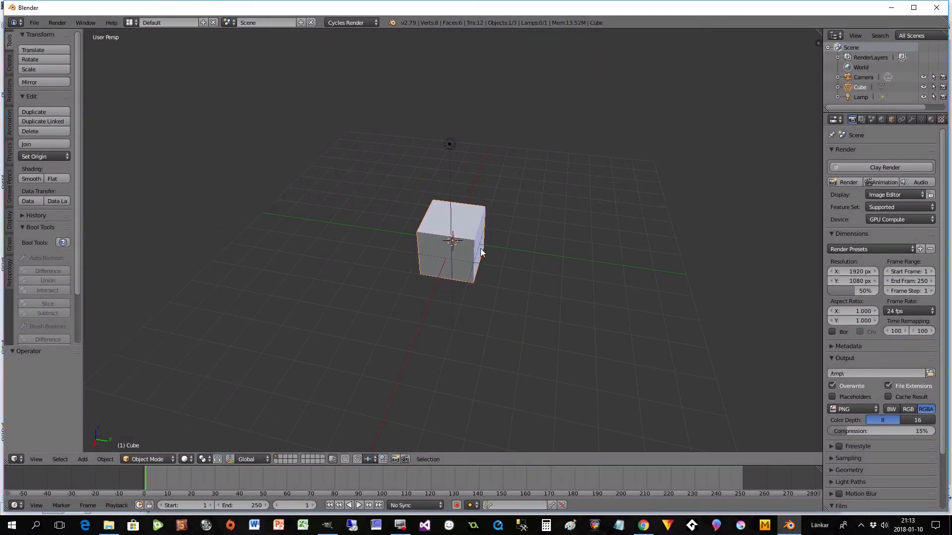
key(x)
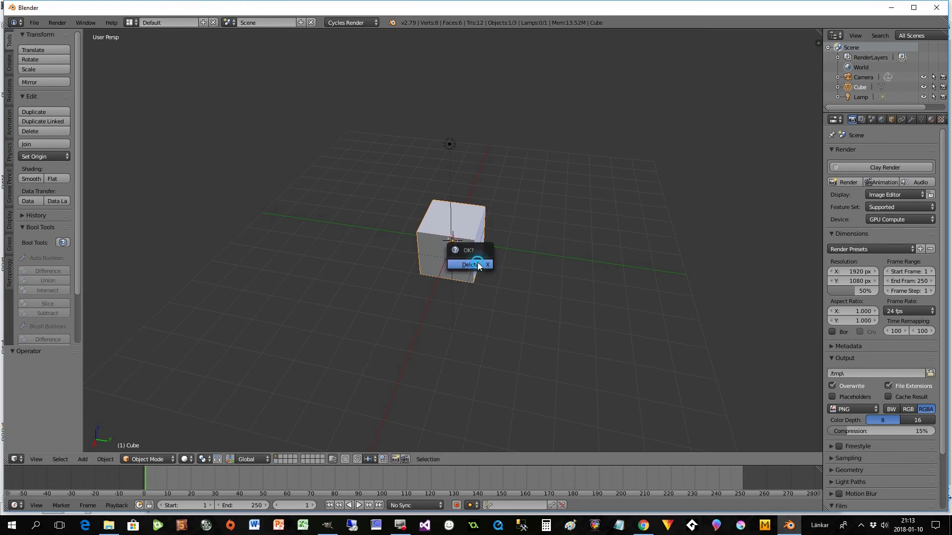
click(477, 263)
key(shift+a)
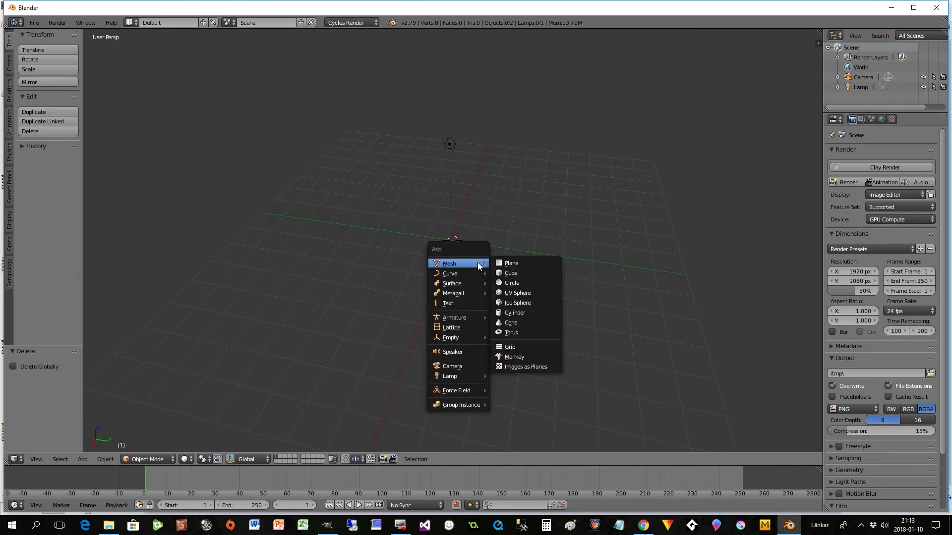
click(508, 263)
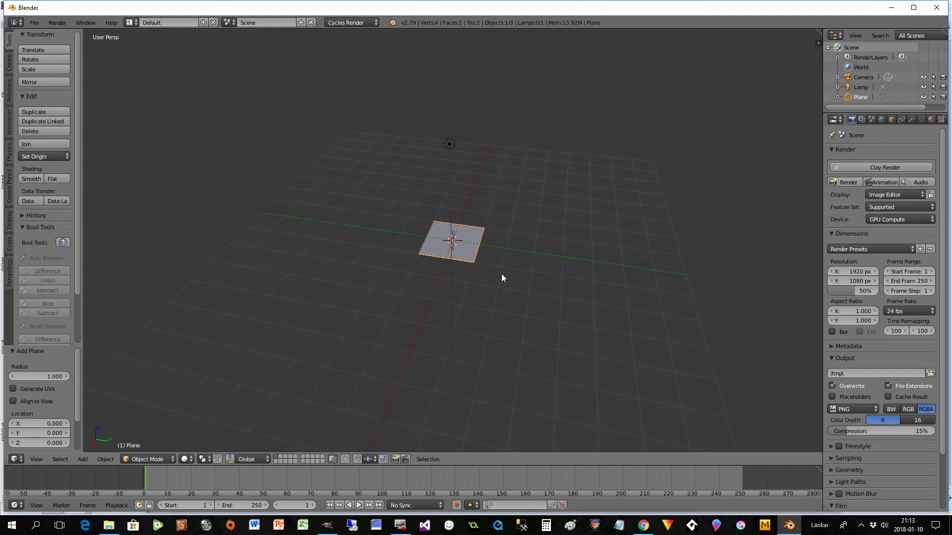
- Split the 3D view to get a Node Editor above it, and create a new material for the plane
drag(817, 43, 785, 191)
click(18, 184)
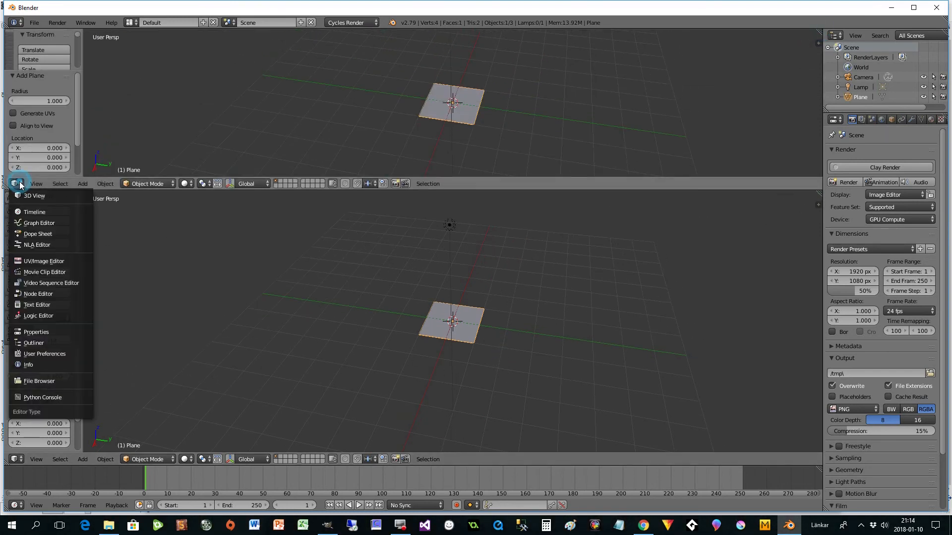
click(38, 294)
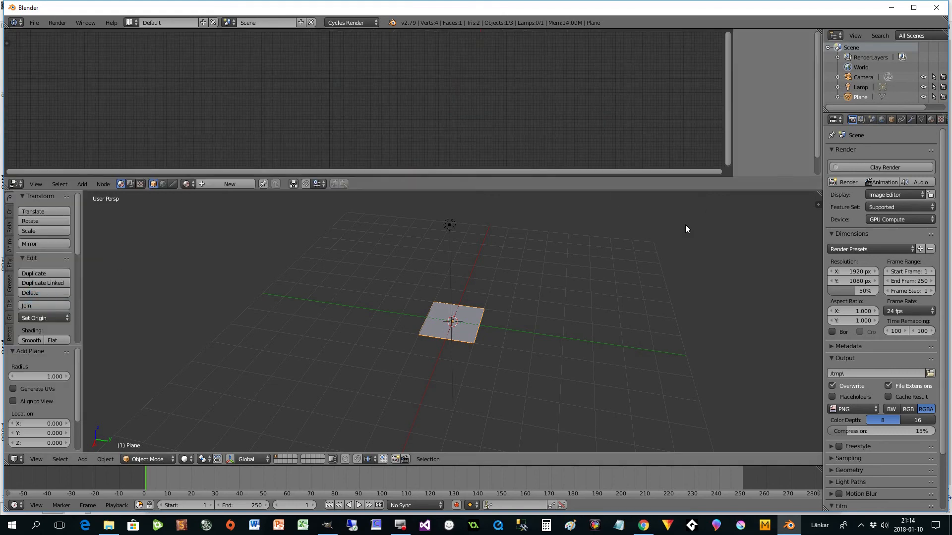
click(931, 120)
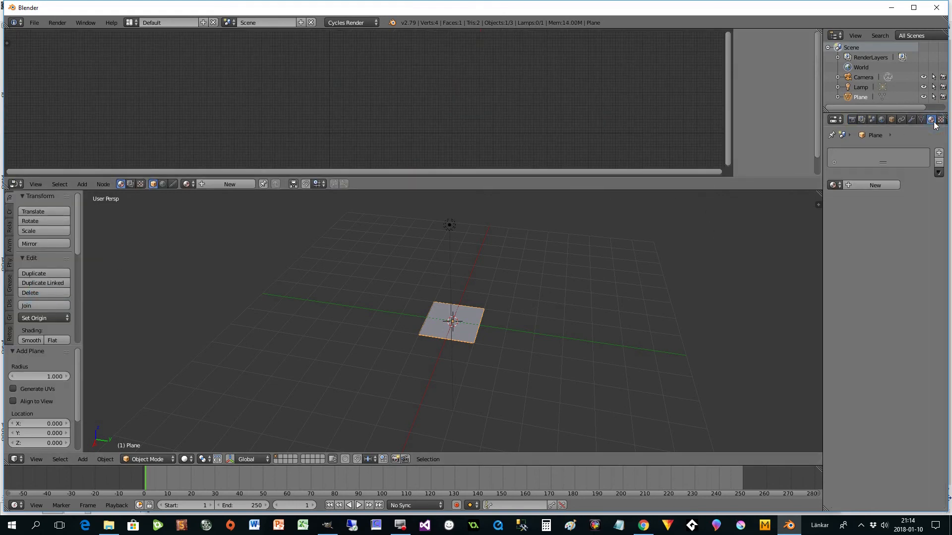
click(875, 185)
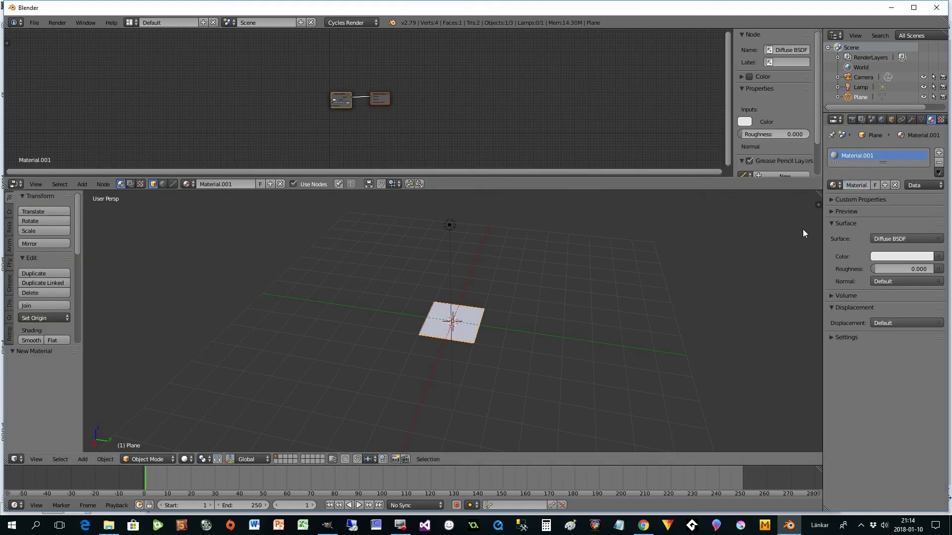
- Enable nodes for the world and set its background color to an Environment Texture using WinterForest_Ref.hdr from the Winter_Forest folder
click(881, 119)
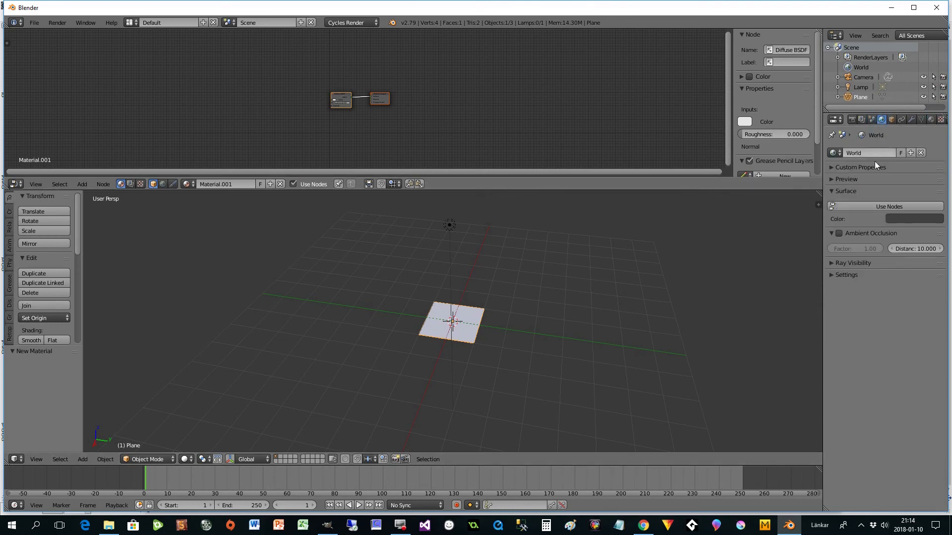
click(882, 208)
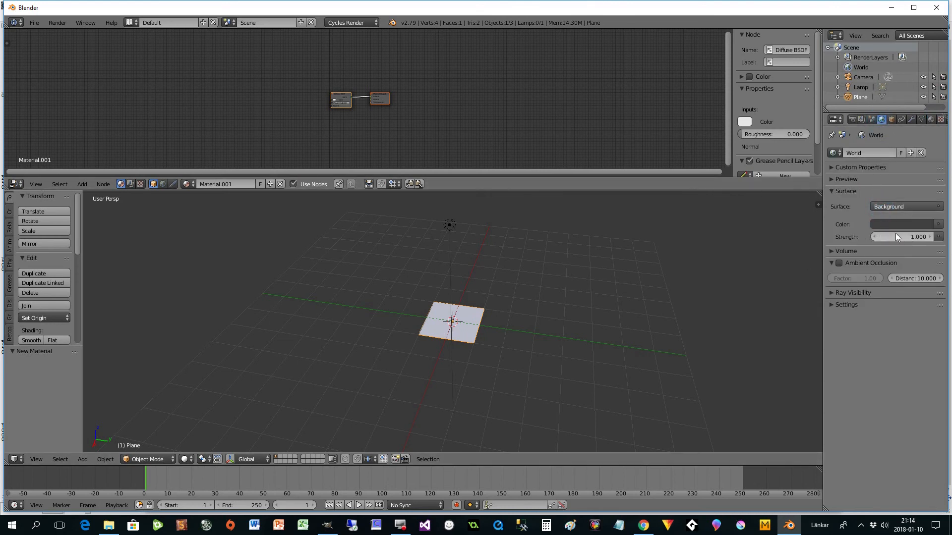
click(938, 224)
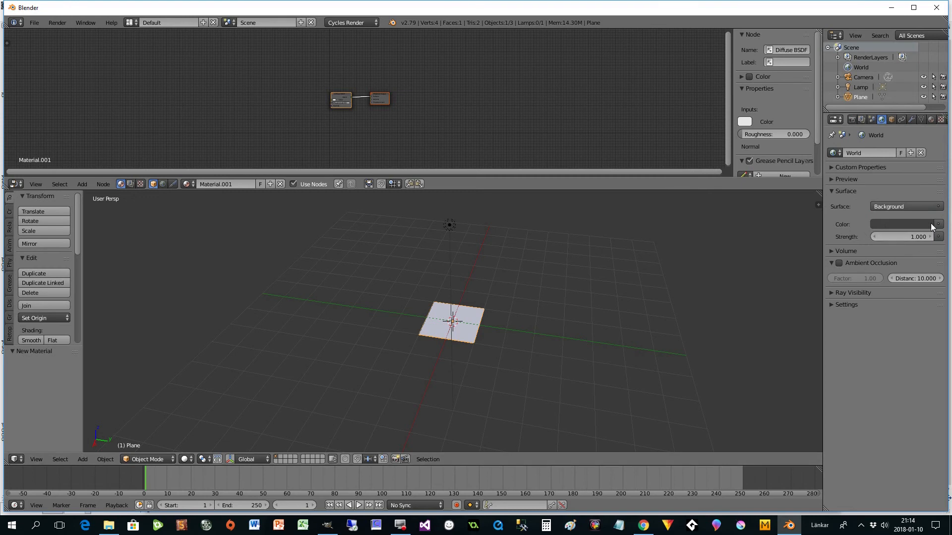
click(936, 225)
click(748, 115)
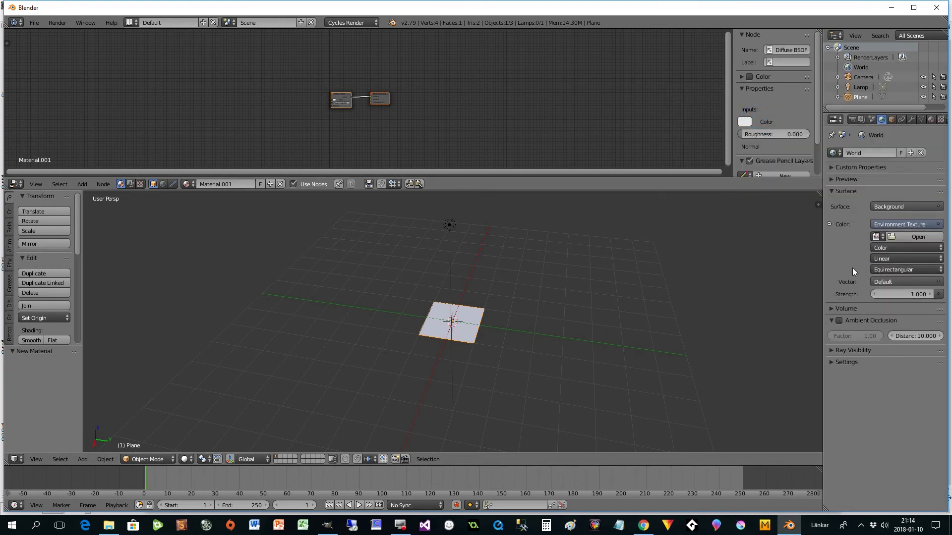
click(917, 237)
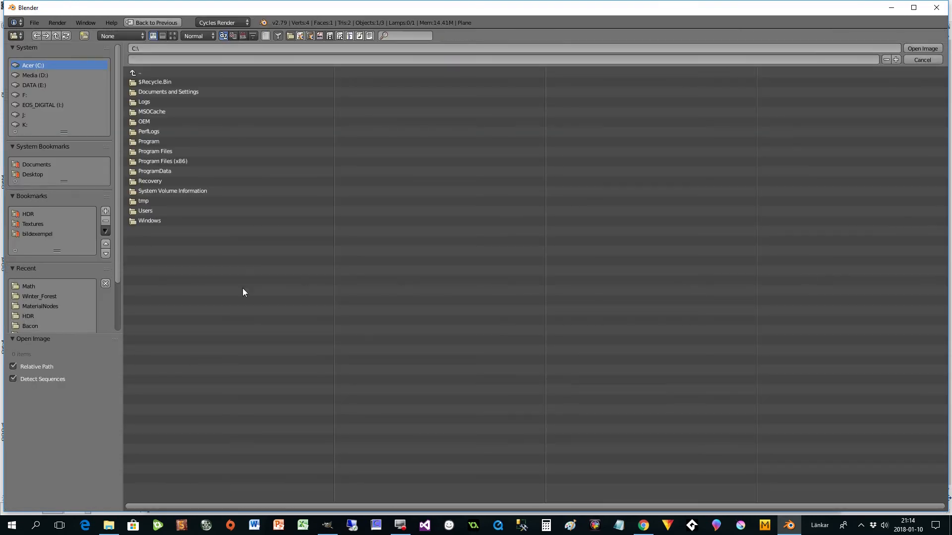
click(37, 297)
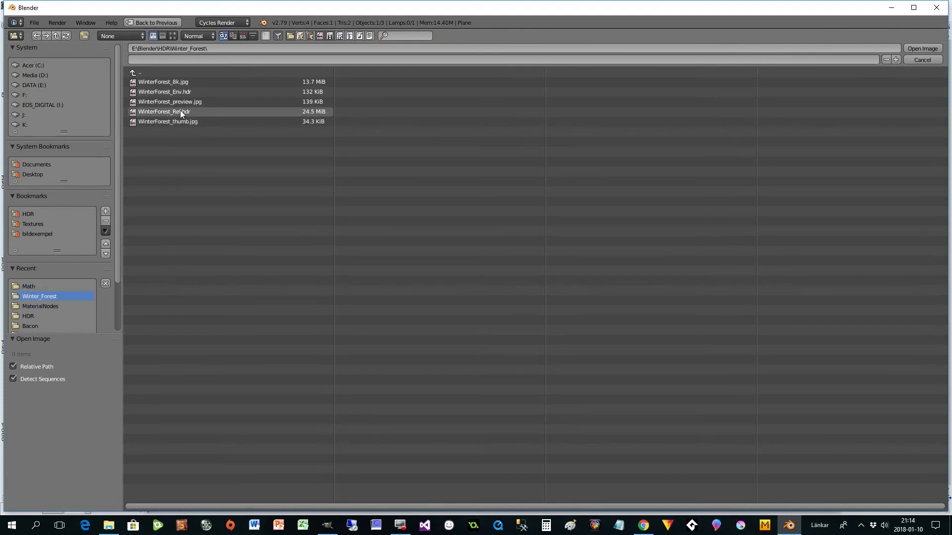
double_click(180, 110)
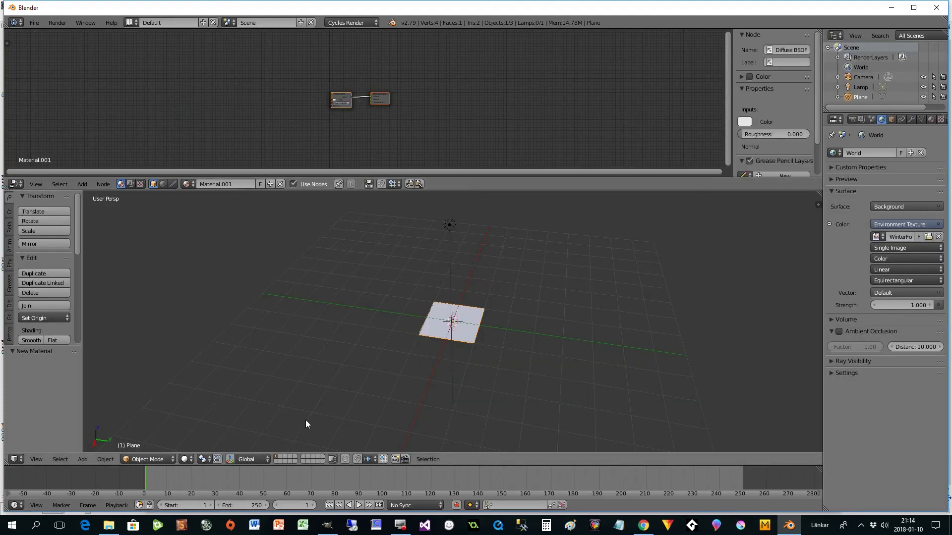
- Move the Material Output and Diffuse BSDF nodes to the right to make room for texture nodes
scroll(476, 317, up, 4)
drag(381, 98, 441, 111)
scroll(342, 129, up, 3)
drag(322, 94, 416, 92)
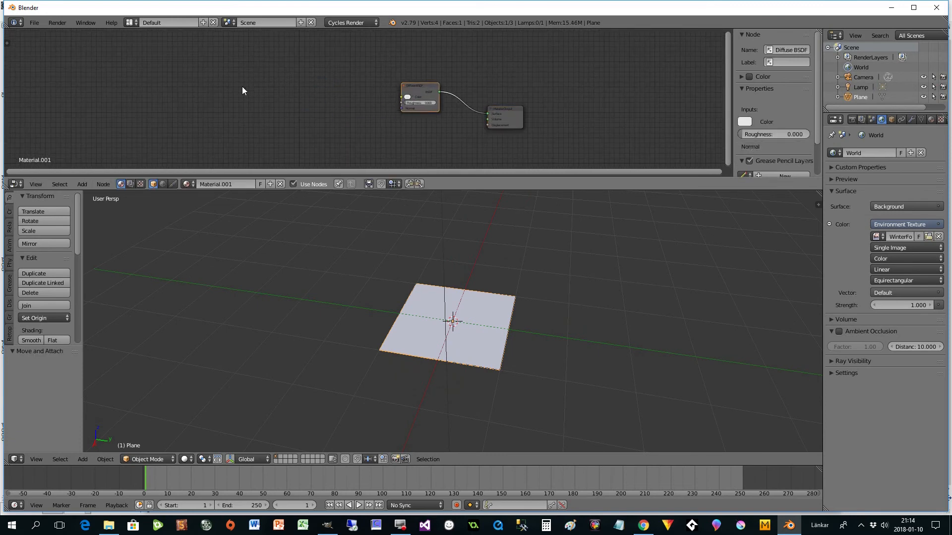
- Add an Image Texture node to the plane's material and duplicate it twice for three texture nodes in total
key(shift+a)
mouse_move(213, 100)
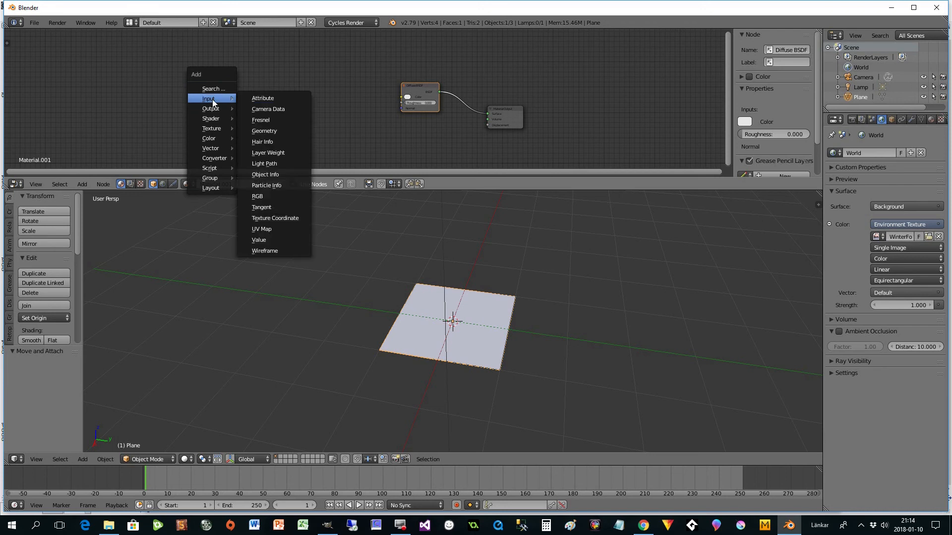
mouse_move(214, 131)
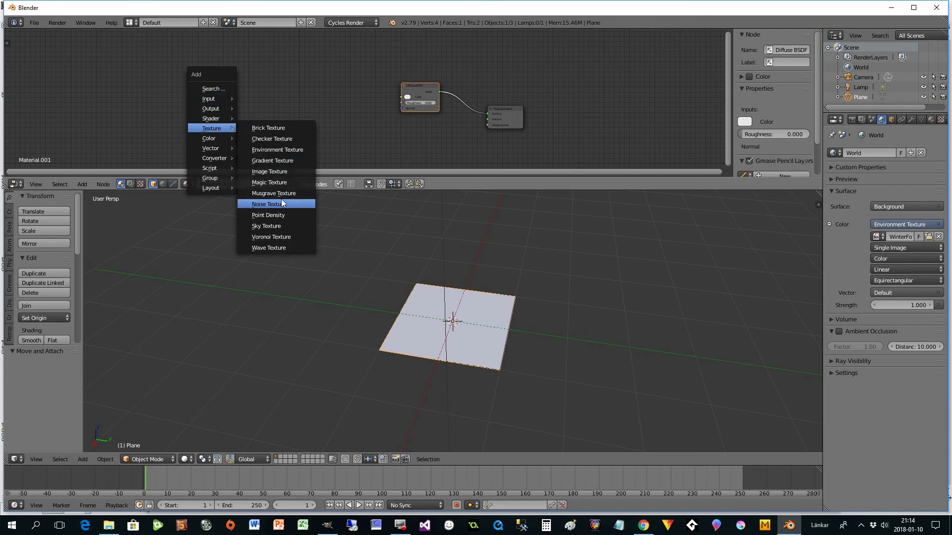
click(272, 173)
click(238, 56)
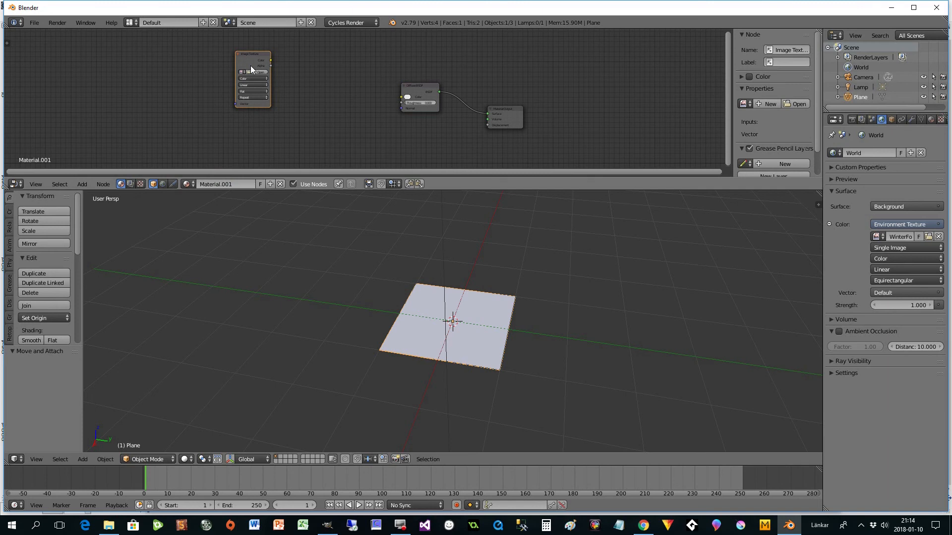
key(shift+d)
click(323, 67)
key(shift+d)
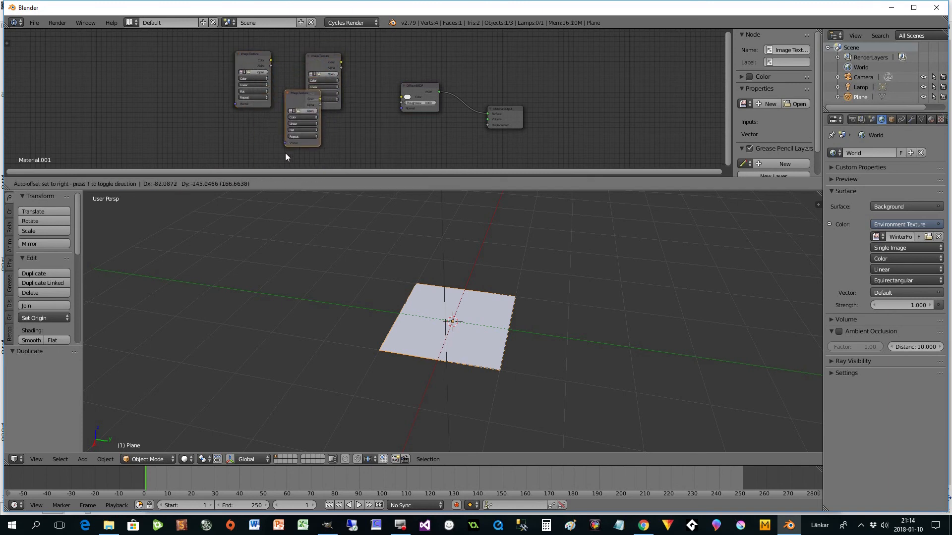
click(275, 38)
- Space out the shader nodes and connect one Image Texture's Color output to the Diffuse BSDF's Color input
scroll(538, 115, up, 3)
scroll(578, 112, up, 1)
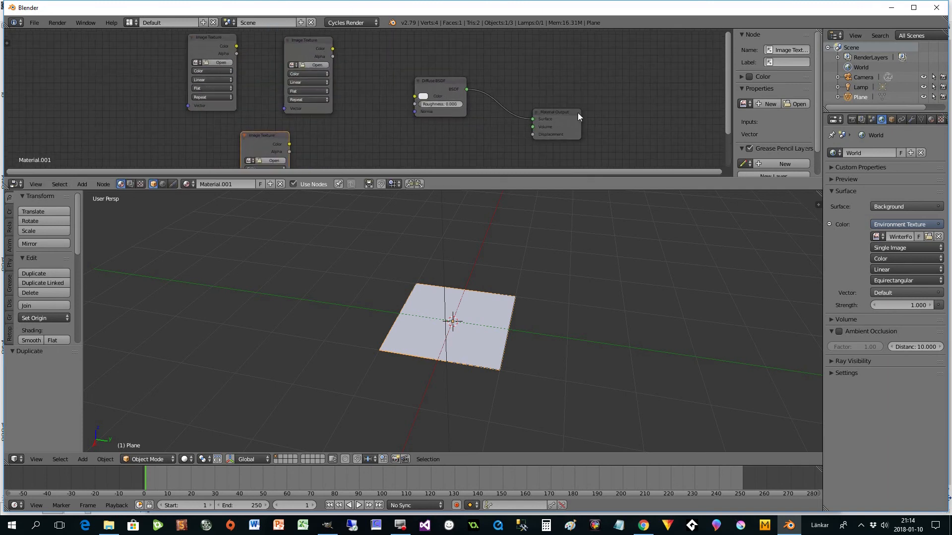
drag(729, 108, 727, 99)
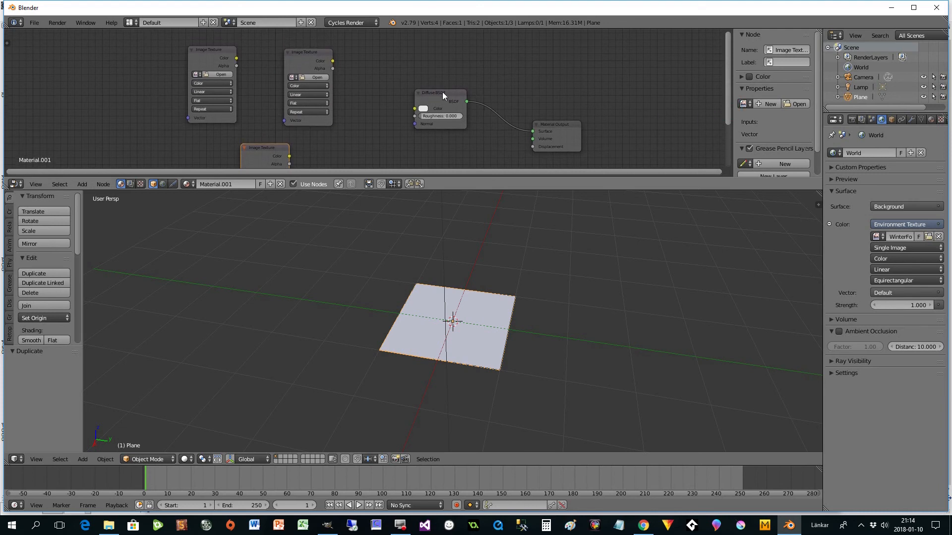
drag(534, 121, 579, 98)
drag(458, 102, 490, 101)
drag(318, 53, 331, 72)
drag(356, 96, 445, 107)
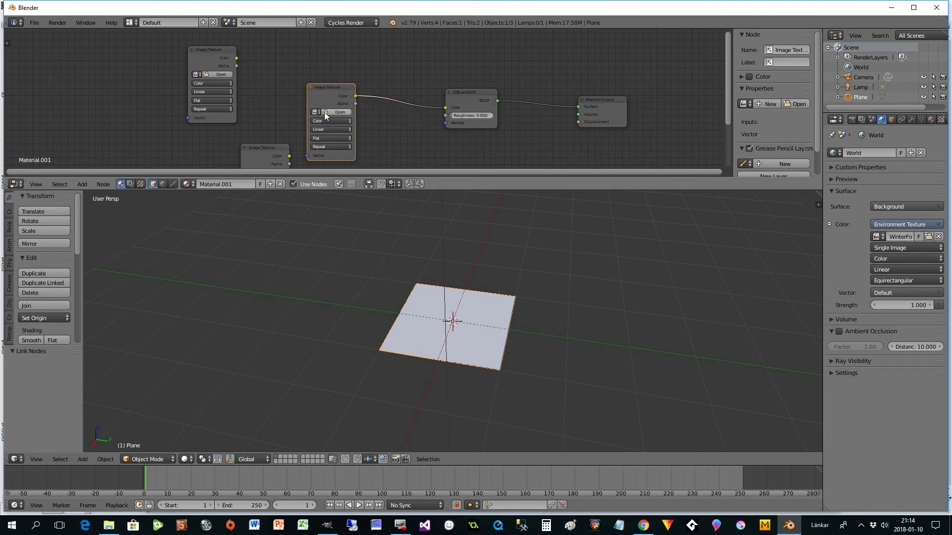
- Load Floor_Tile_Diffuse.png from the Math folder into the connected Image Texture node
click(328, 112)
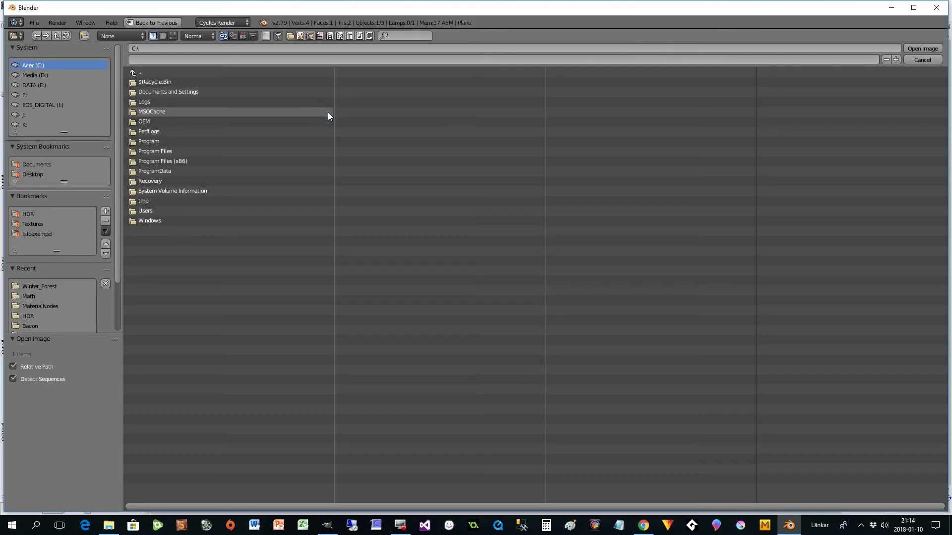
click(28, 300)
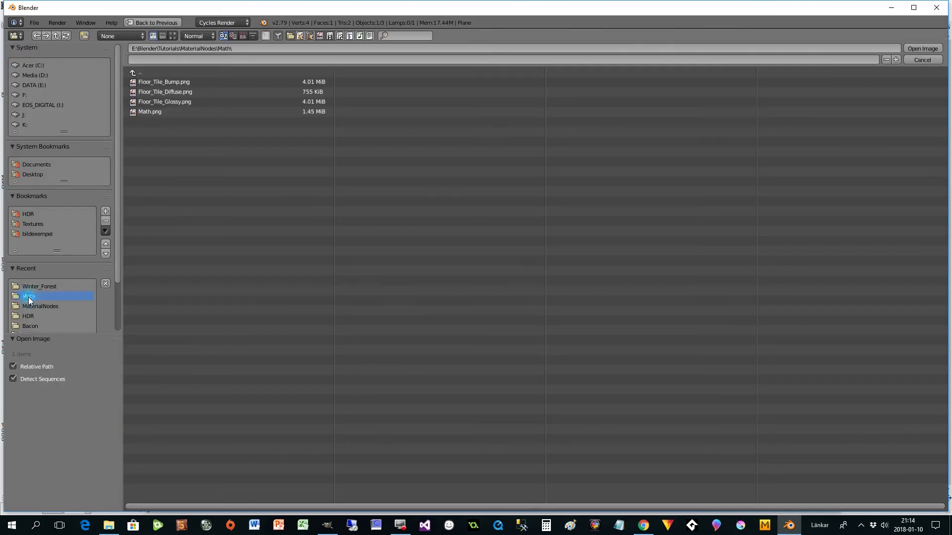
double_click(171, 91)
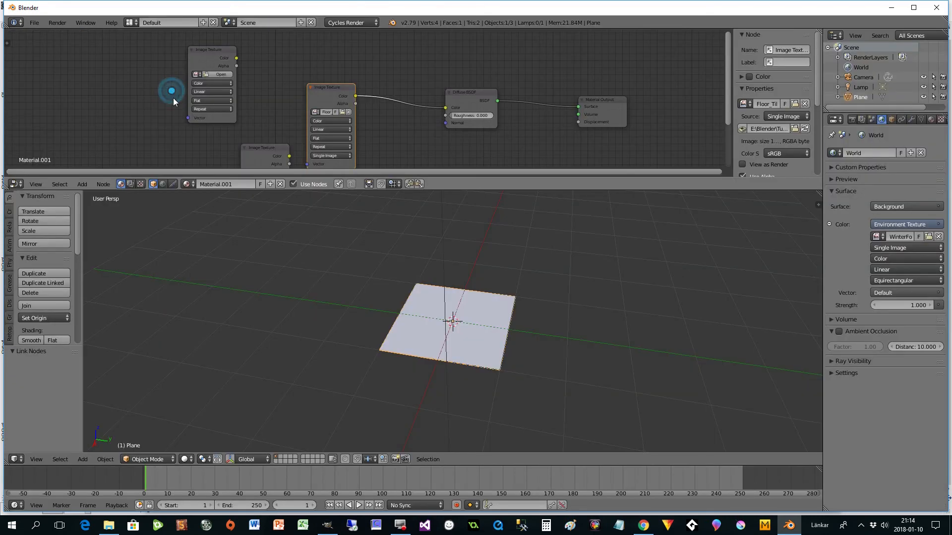
- Preview the plane in Rendered shading, nudge its diffuse texture node aside, and return the viewport to Solid shading
click(186, 459)
click(209, 391)
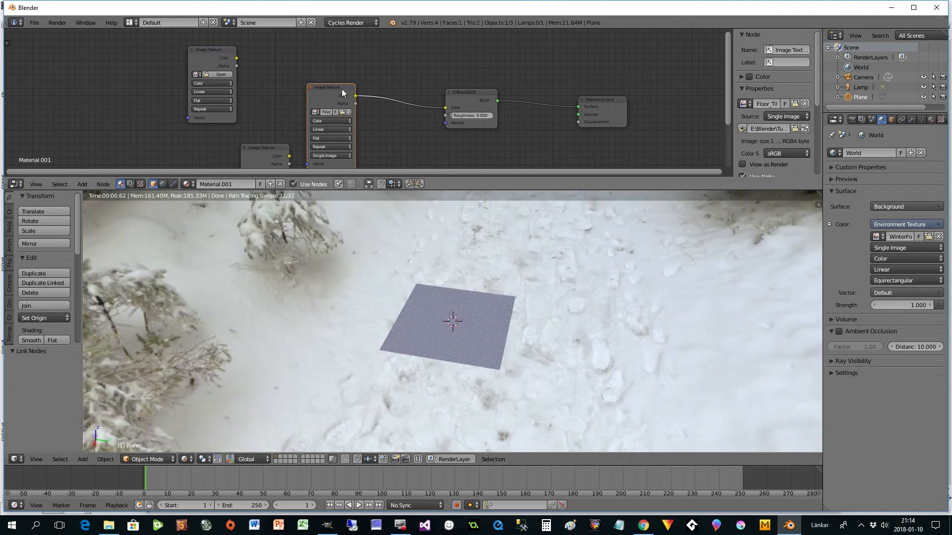
drag(342, 93, 378, 71)
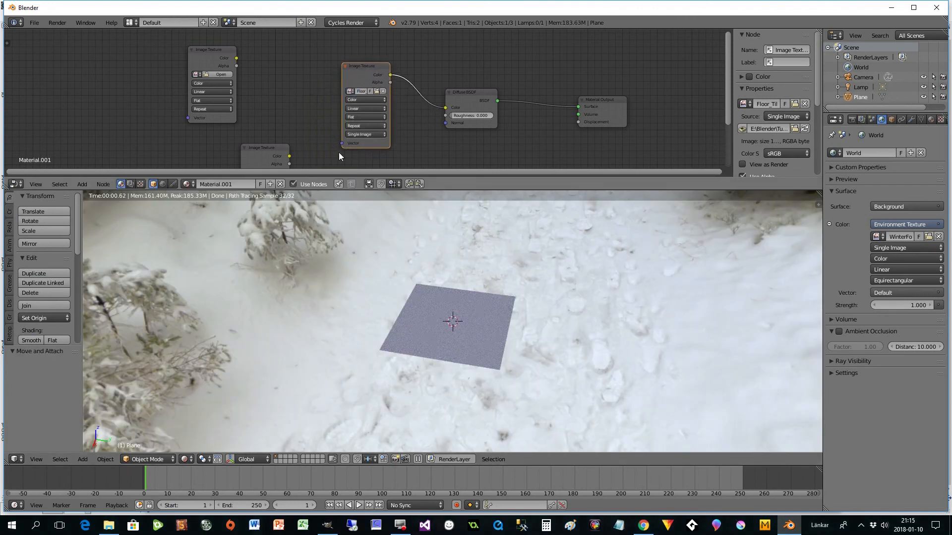
click(185, 460)
click(201, 427)
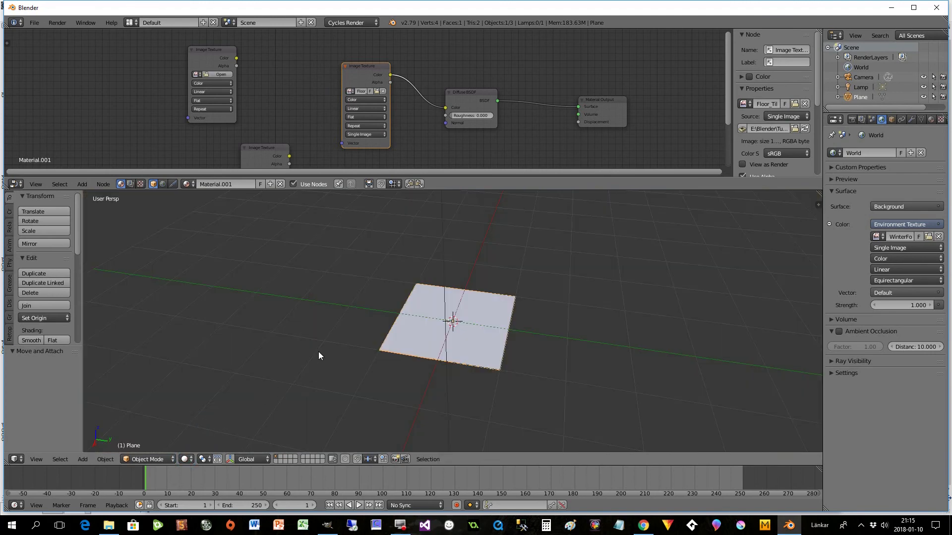
- In Edit Mode, open a UV/Image Editor beside the 3D view and unwrap the plane
key(Tab)
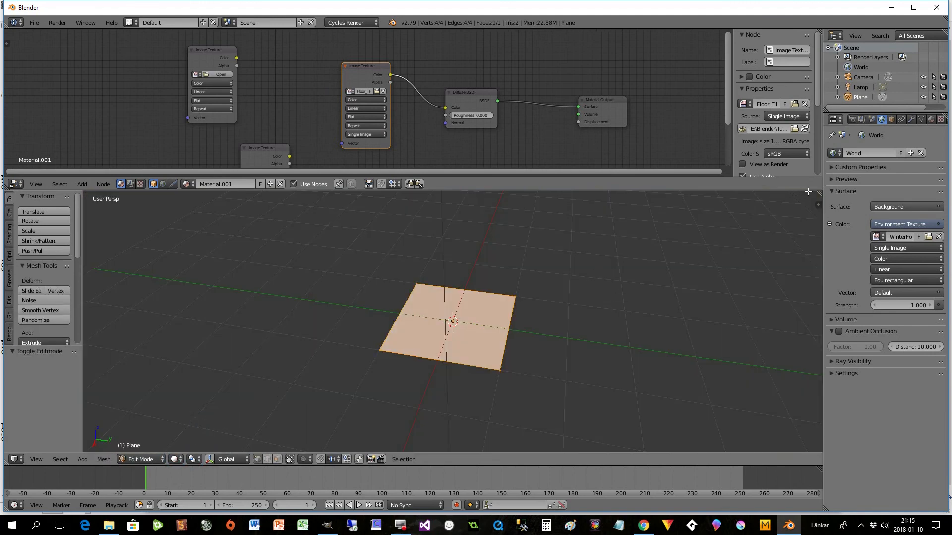
drag(808, 191, 487, 347)
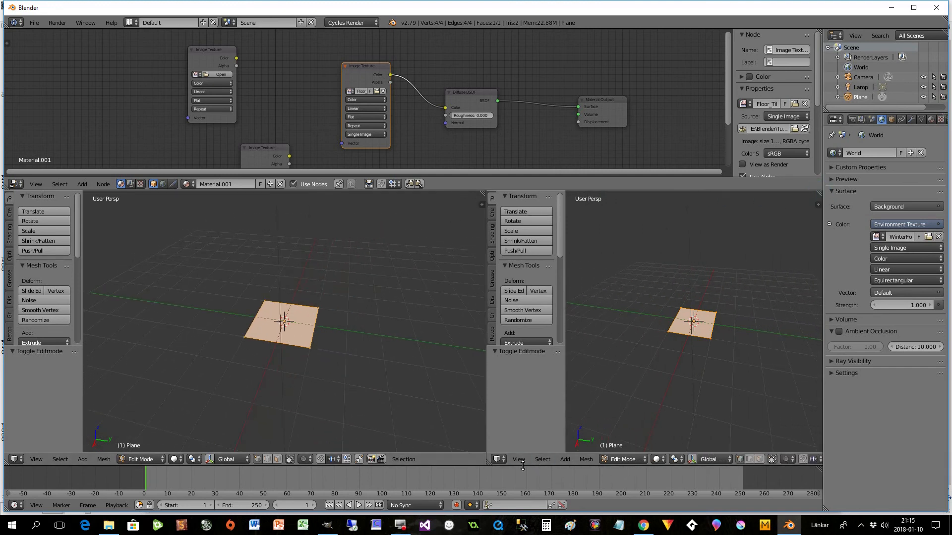
click(498, 459)
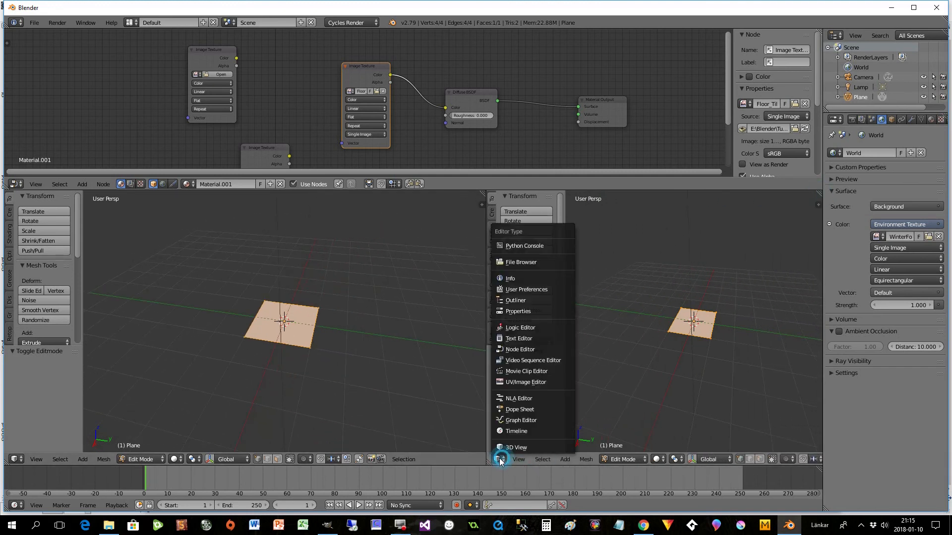
click(513, 382)
click(9, 232)
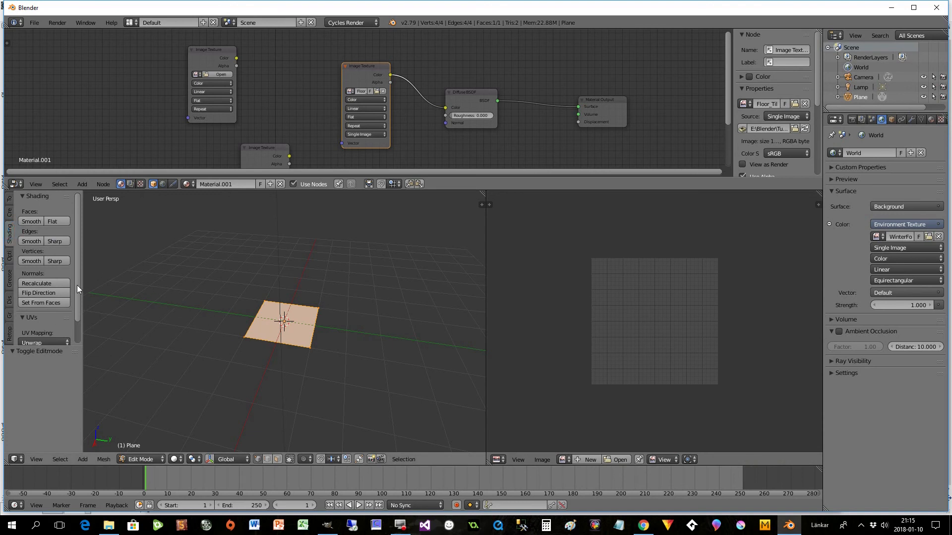
scroll(78, 289, down, 2)
click(43, 317)
click(40, 325)
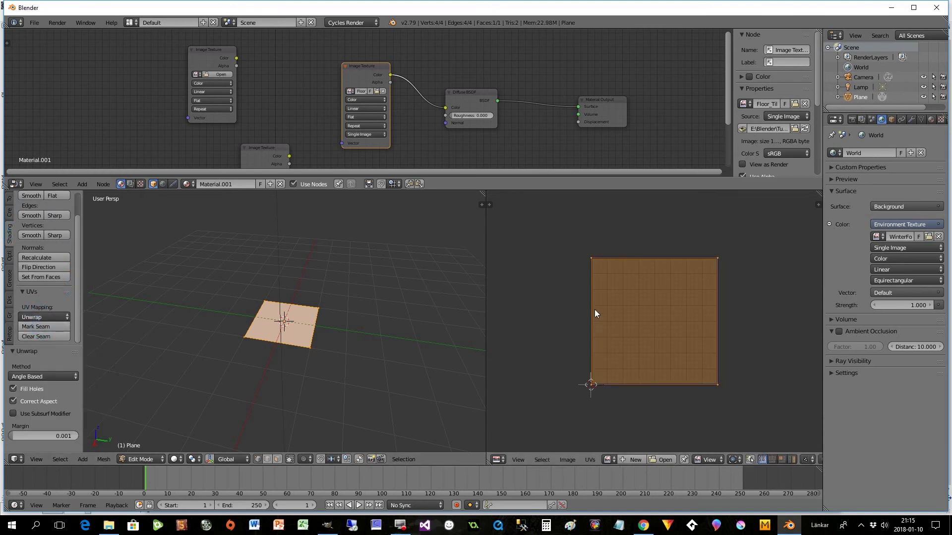
- Return to Object Mode, merge the UV/Image Editor area back into the 3D view, and display it in Rendered shading
key(Tab)
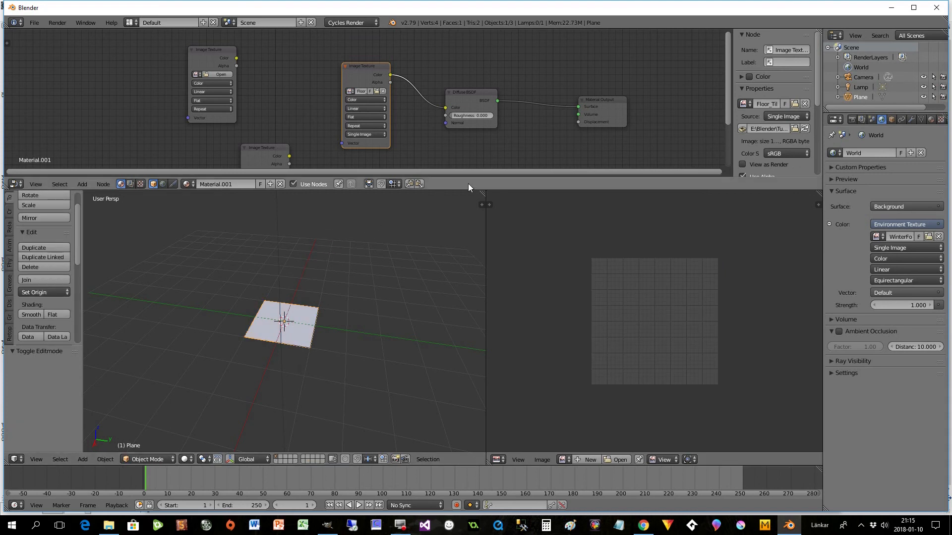
drag(484, 195, 545, 198)
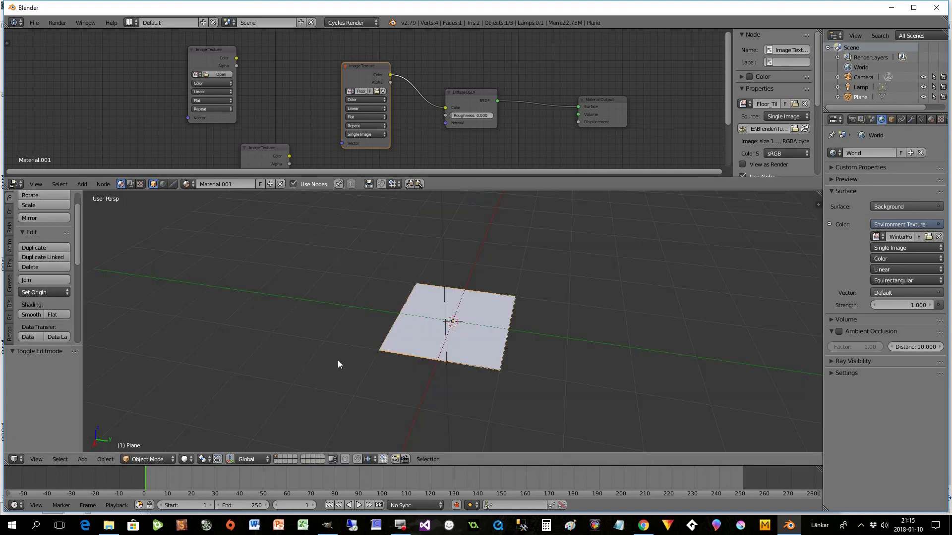
click(187, 460)
click(207, 391)
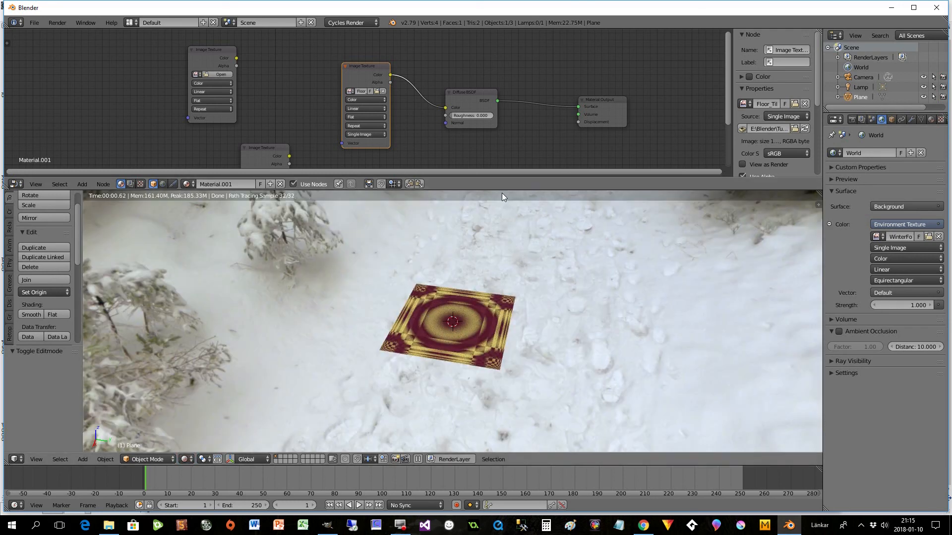
- Enlarge the Node Editor and reposition the diffuse Image Texture and Diffuse BSDF nodes to free up space
drag(501, 191, 500, 254)
drag(363, 106, 334, 84)
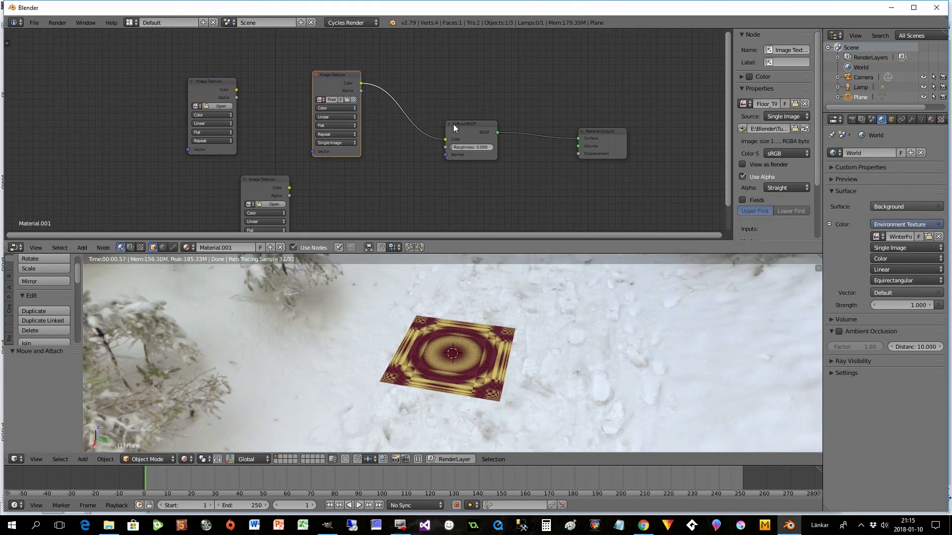
drag(453, 125, 454, 99)
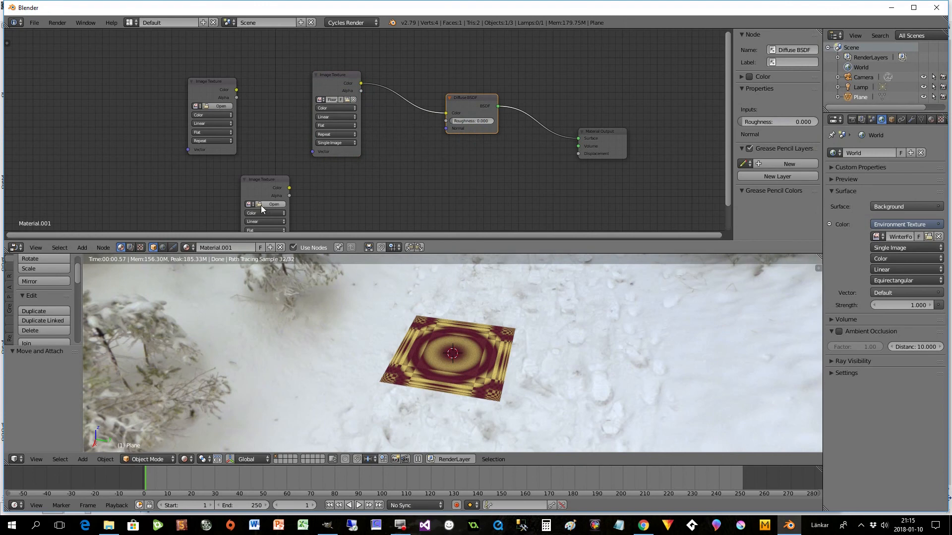
- Load Floor_Tile_Glossy.png into the lower unused Image Texture node and place that node above the diffuse texture node
click(264, 204)
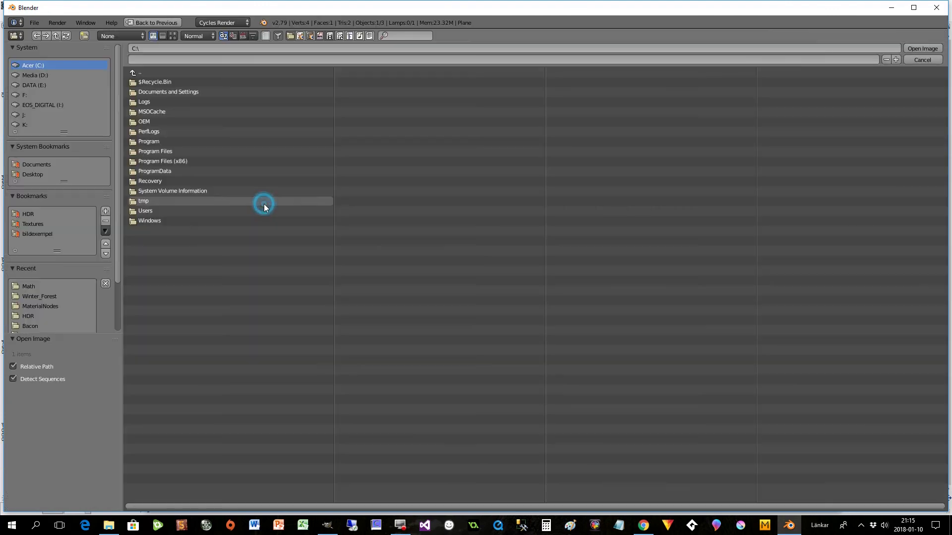
click(26, 287)
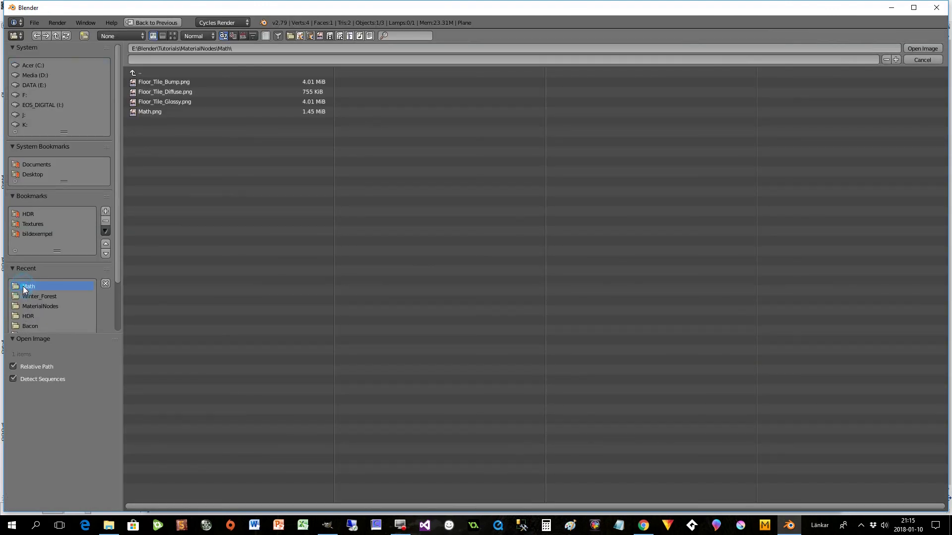
double_click(165, 102)
drag(279, 179, 401, 186)
drag(338, 77, 345, 99)
- Add a Glossy BSDF node directly below the Diffuse BSDF
key(shift+a)
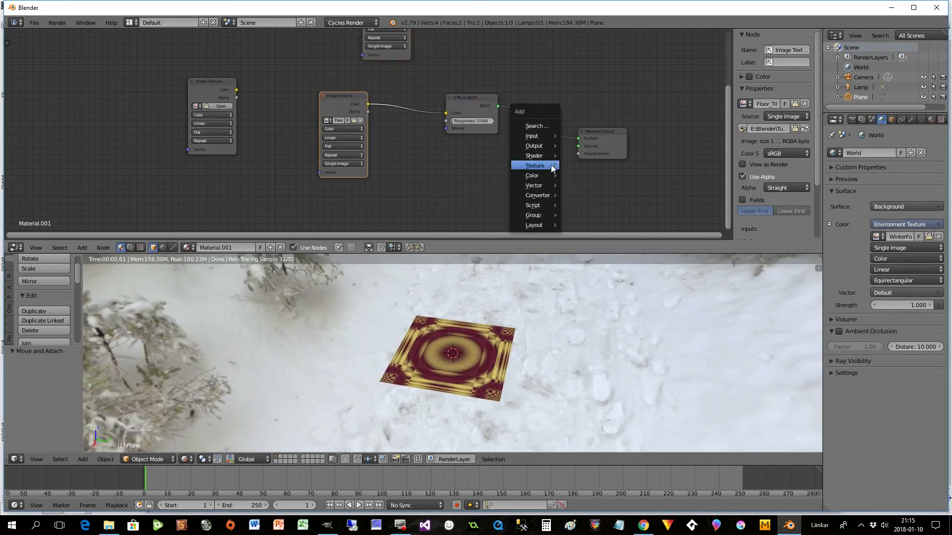
mouse_move(534, 156)
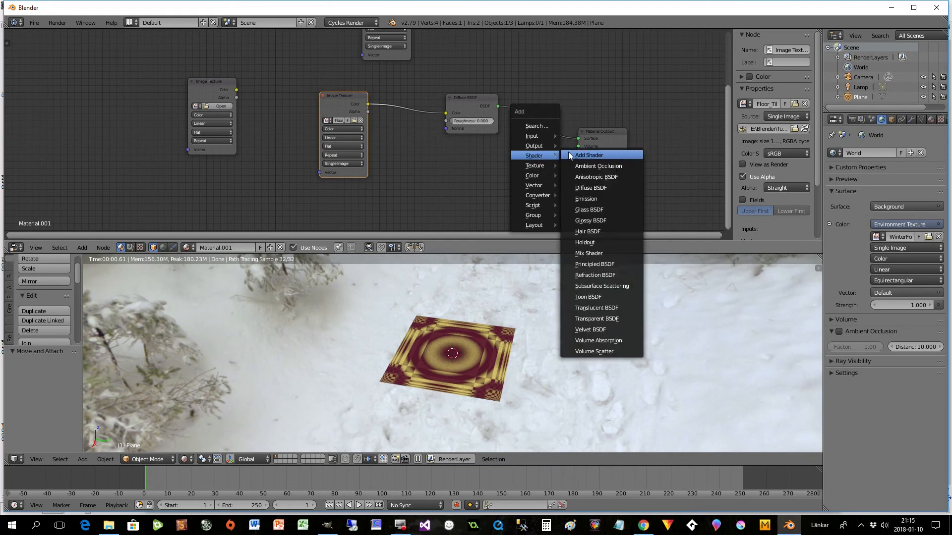
click(587, 209)
click(445, 146)
- Insert a Mix Shader between the Diffuse BSDF and Material Output, and connect the Glossy BSDF to its second shader input
key(shift+a)
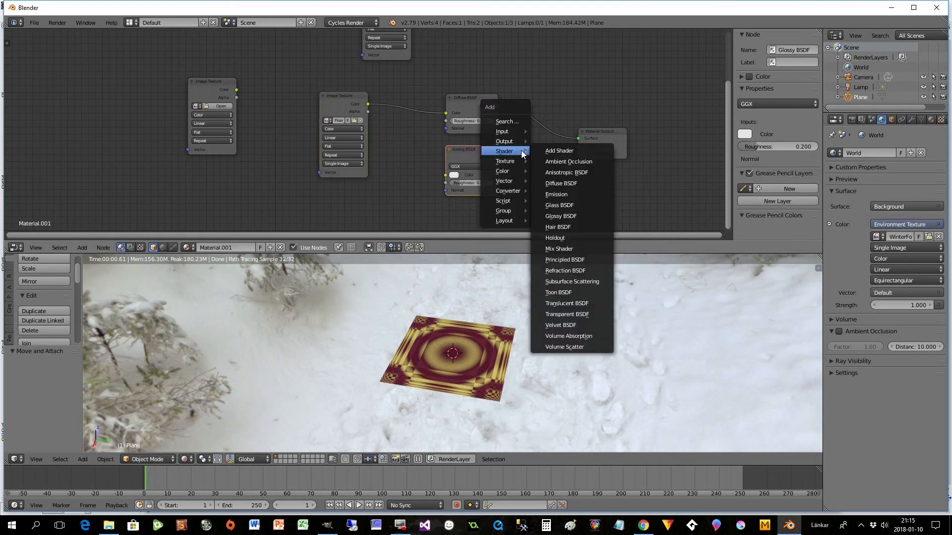
click(559, 249)
click(532, 103)
drag(498, 158, 533, 138)
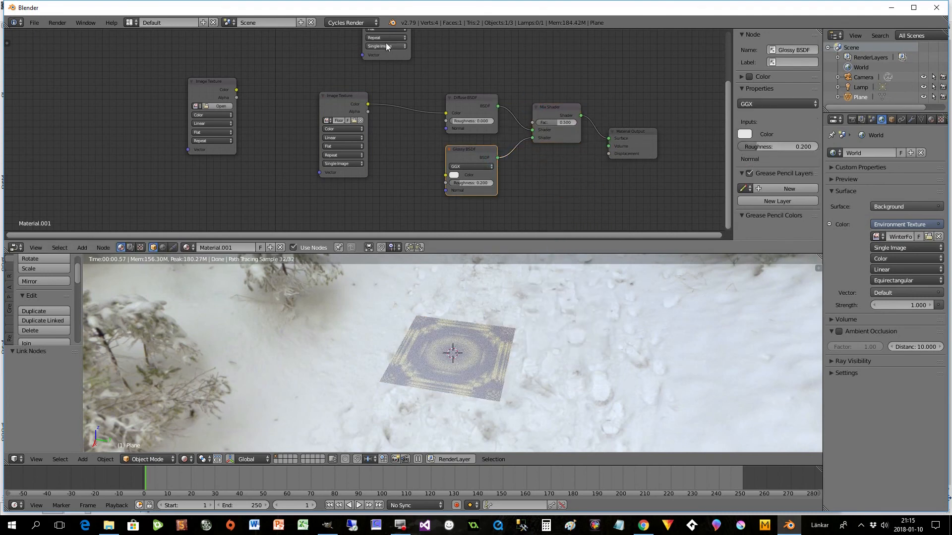
- Connect the glossy texture's Color output to the Mix Shader's Fac input and set that texture to Non-Color Data
drag(728, 105, 725, 75)
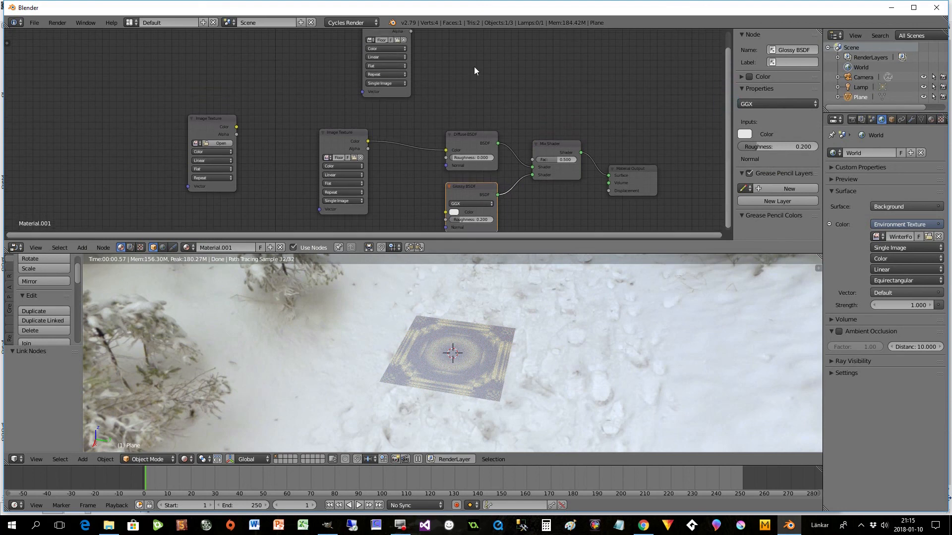
drag(391, 37, 537, 159)
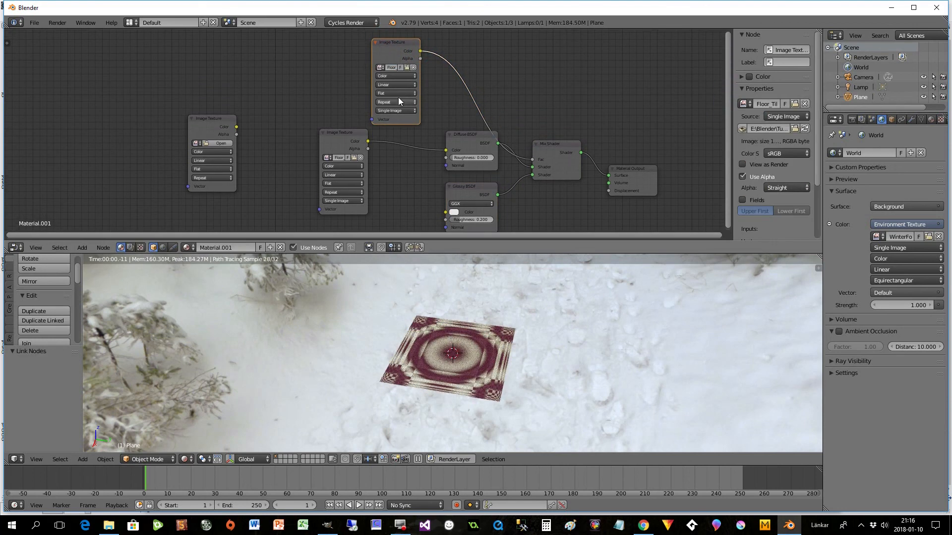
click(385, 79)
click(389, 64)
drag(394, 46, 460, 38)
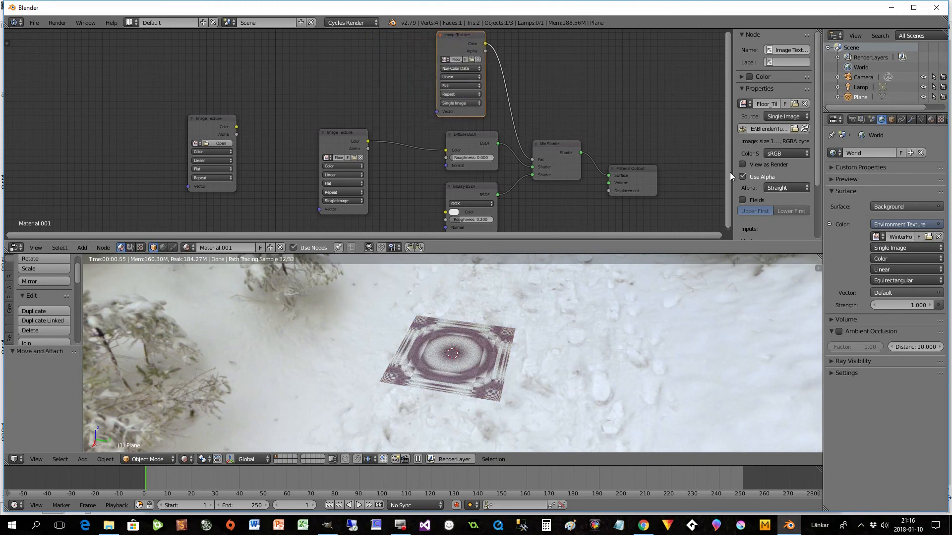
- Set the Glossy BSDF's roughness to 0.083
drag(730, 171, 734, 210)
drag(461, 181, 457, 183)
scroll(516, 213, up, 2)
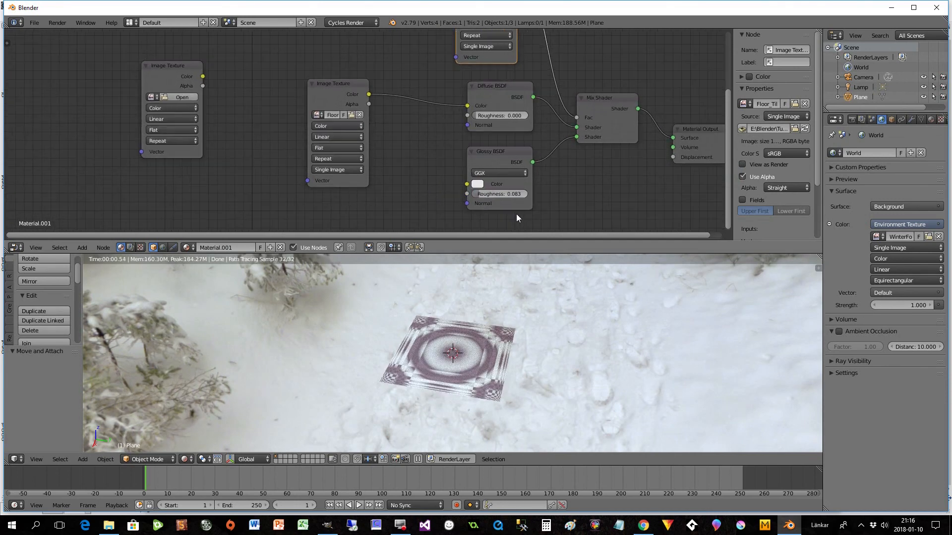
- Move the diffuse texture node up and place the remaining empty Image Texture node below it
click(332, 88)
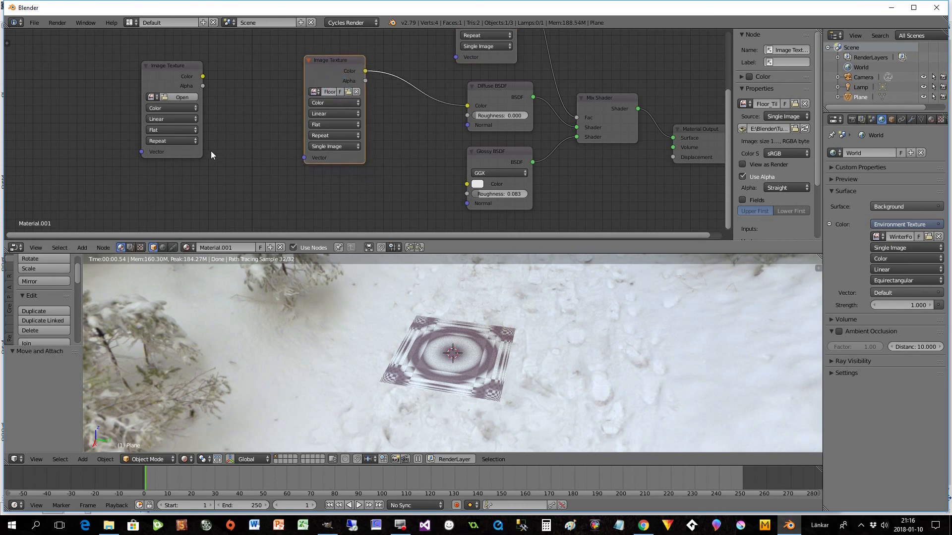
drag(164, 65, 323, 178)
drag(728, 142, 728, 175)
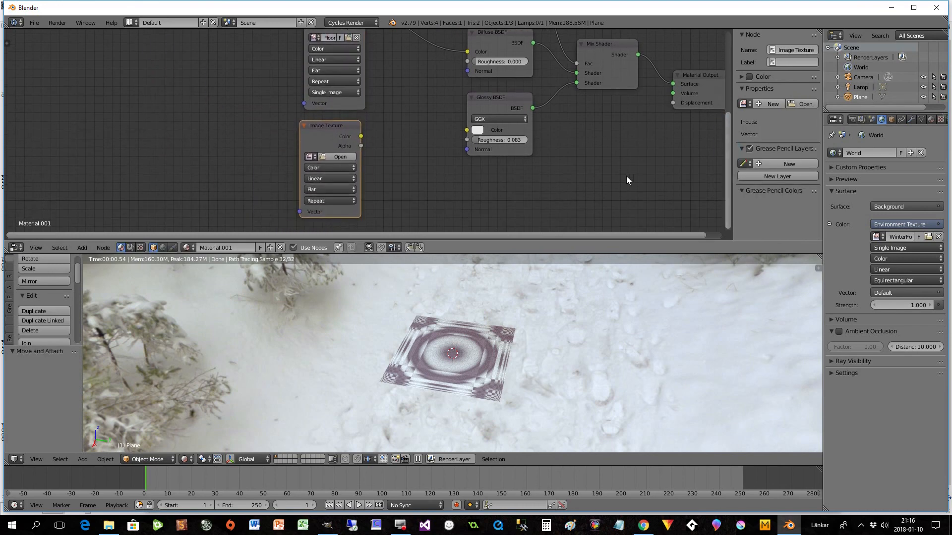
- Load Floor_Tile_Bump.png from the MaterialNodes\Math folder into the empty Image Texture node
click(329, 157)
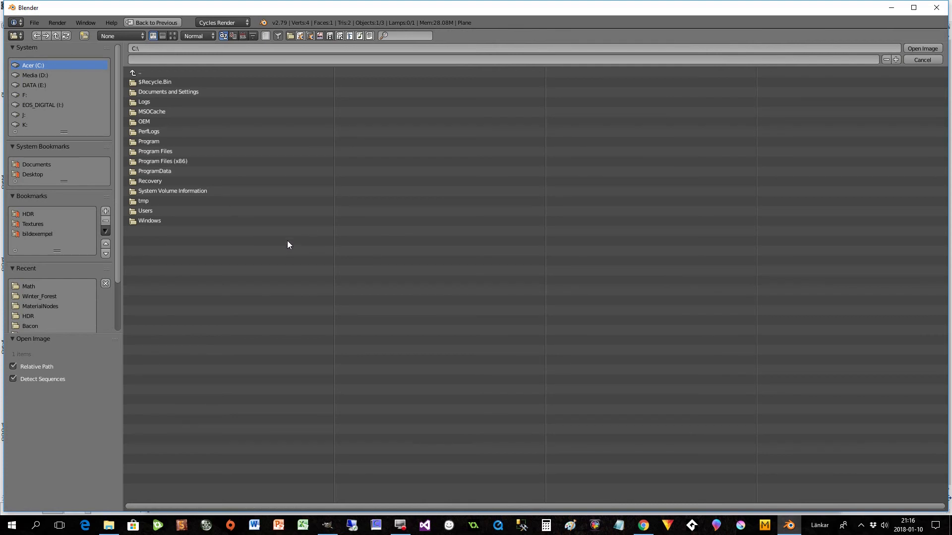
click(38, 306)
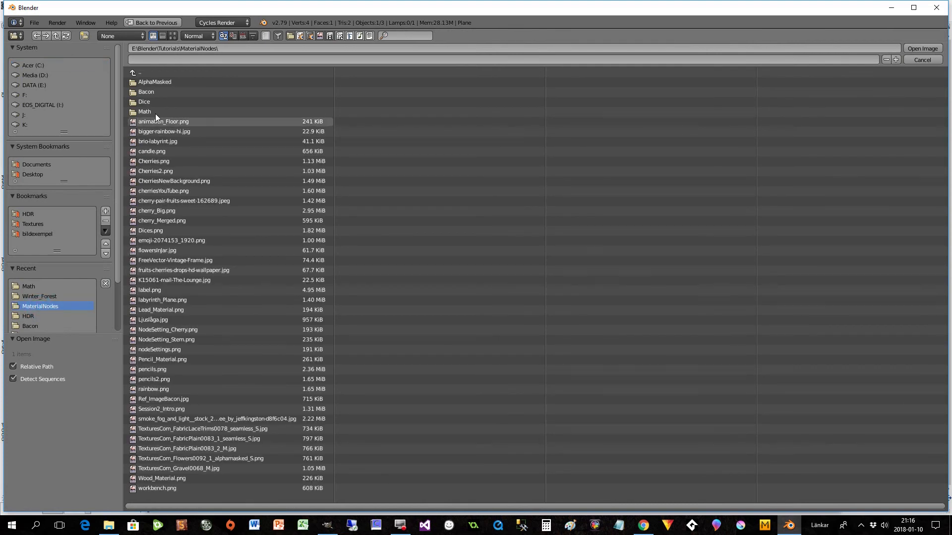
click(143, 112)
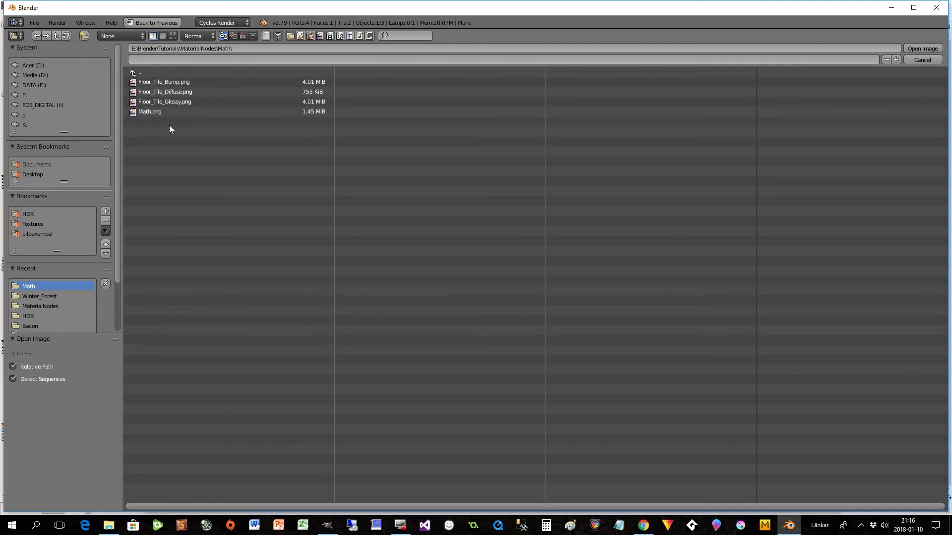
click(174, 83)
click(174, 83)
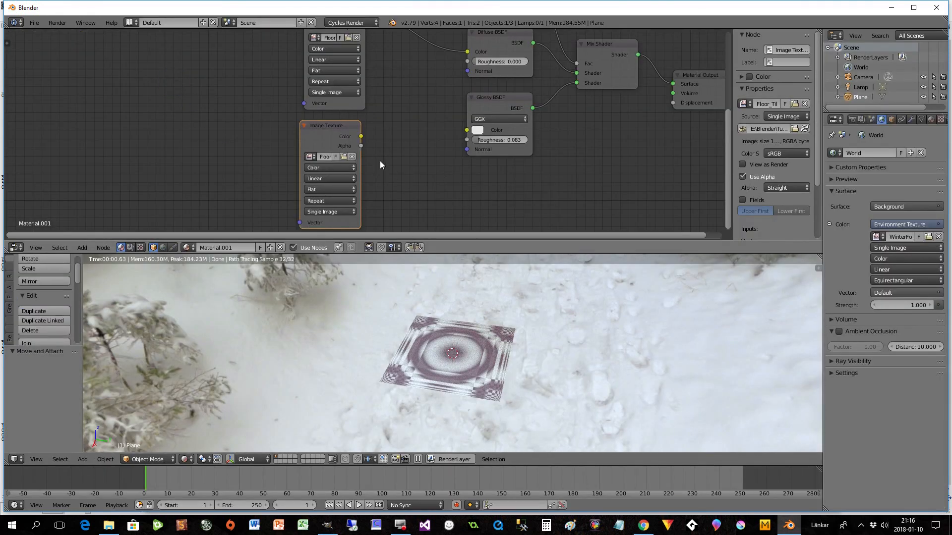
- Add a Bump node beside the bump image texture and set that texture to Non-Color Data
key(shift+a)
mouse_move(410, 211)
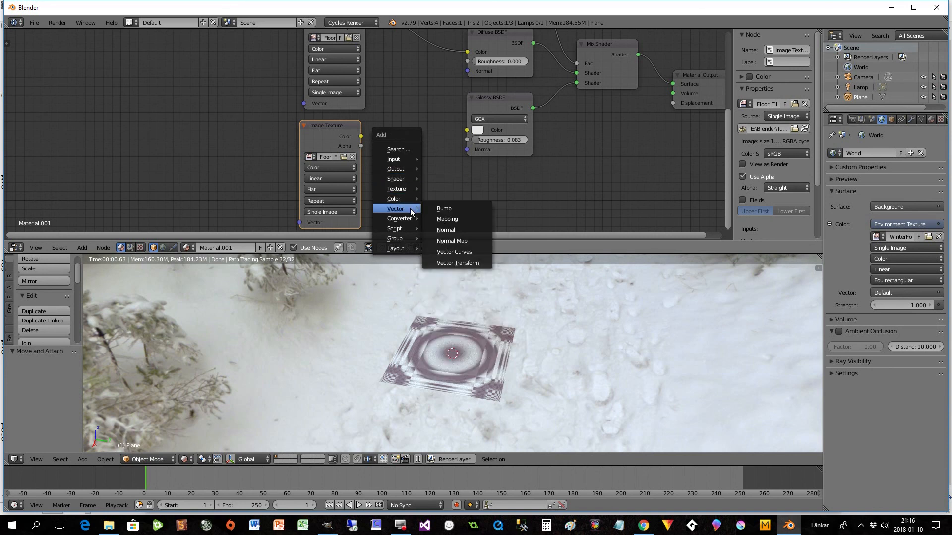
click(445, 208)
click(384, 137)
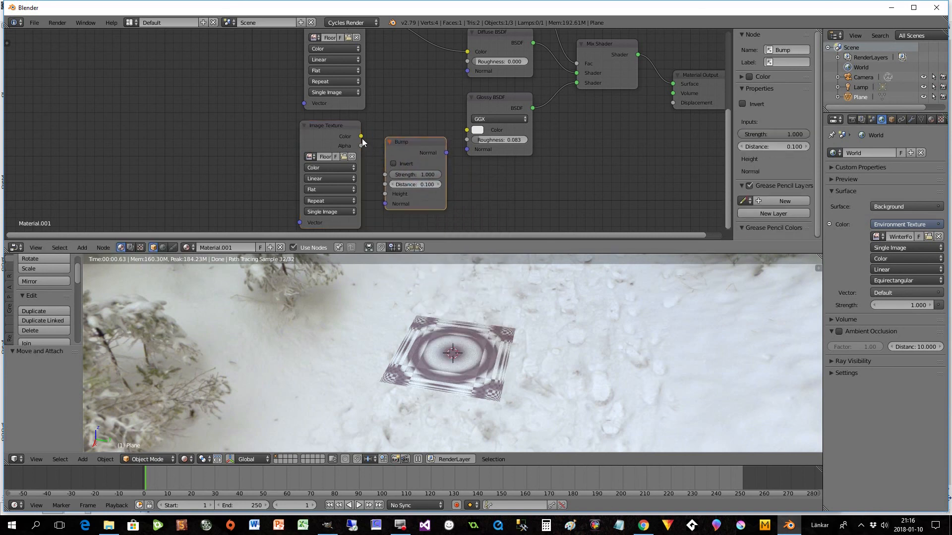
click(334, 169)
click(322, 158)
- Connect the bump texture's Color to the Bump node's Height, and the Bump Normal output to the Diffuse and Glossy BSDF Normal inputs
drag(333, 131, 385, 194)
drag(410, 143, 466, 71)
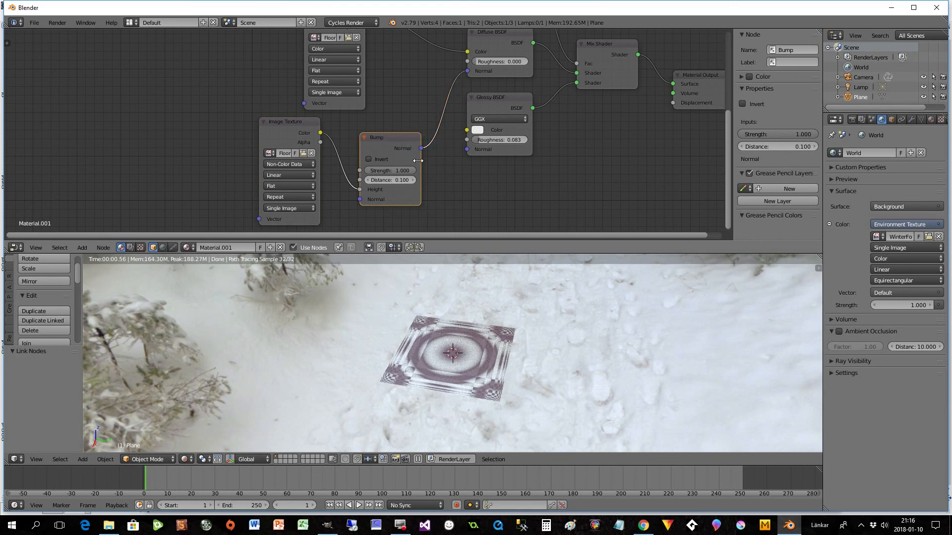
drag(421, 148, 468, 150)
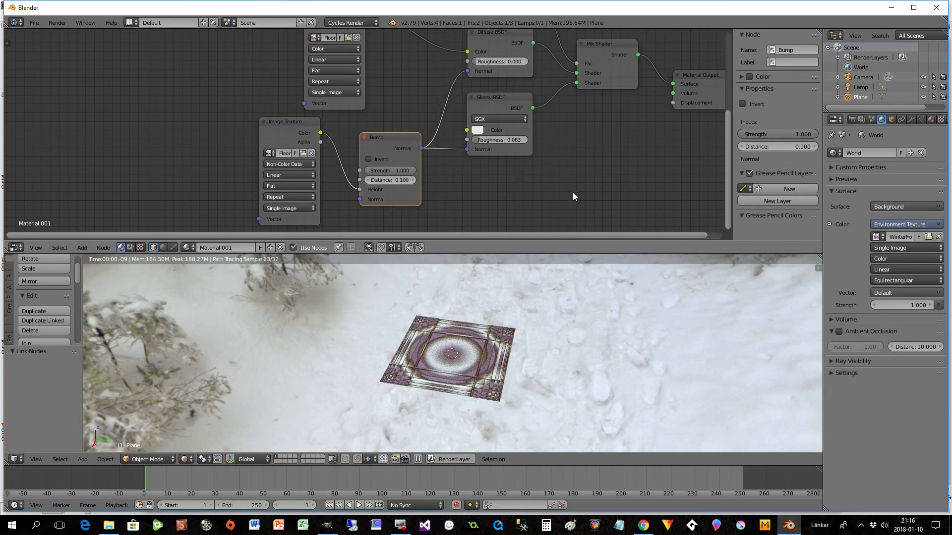
- Add an Array modifier to the plane with a count of 3
mouse_move(726, 165)
mouse_down()
mouse_move(720, 76)
mouse_move(724, 152)
mouse_up()
scroll(542, 420, up, 3)
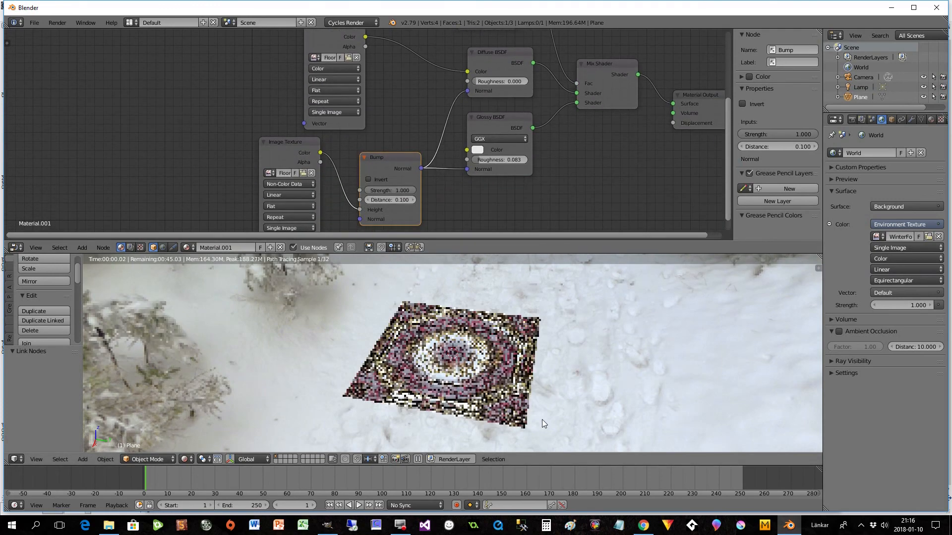
mouse_move(570, 414)
middle_down()
mouse_move(553, 397)
mouse_move(564, 397)
middle_up()
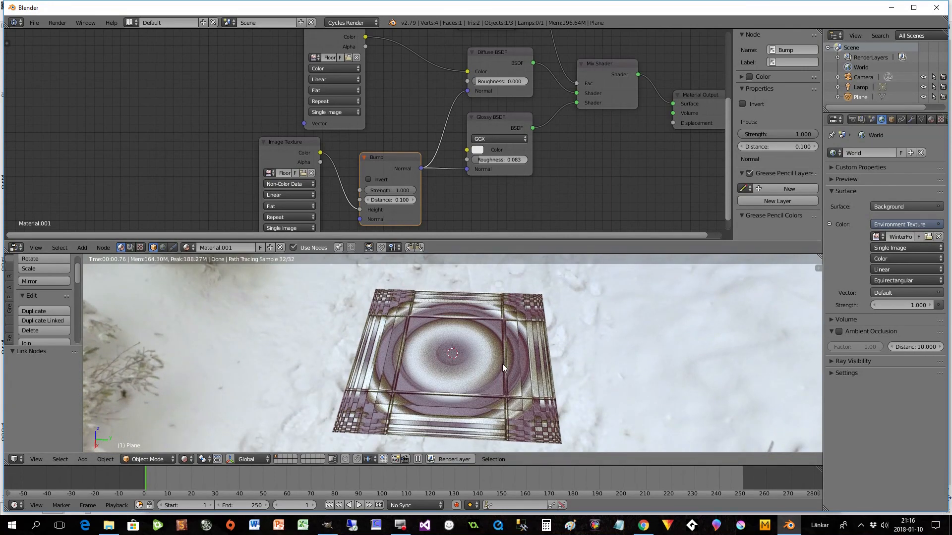
middle_drag(502, 364, 502, 367)
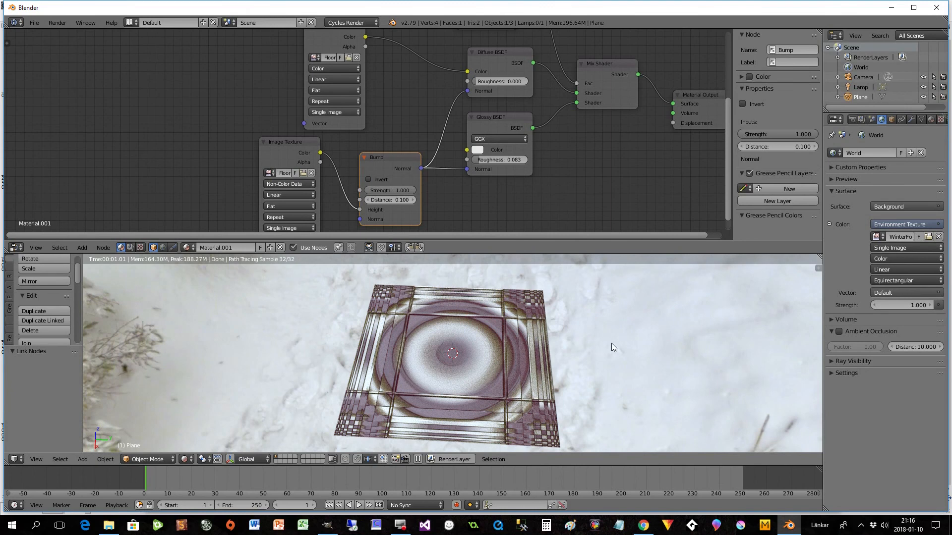
click(911, 120)
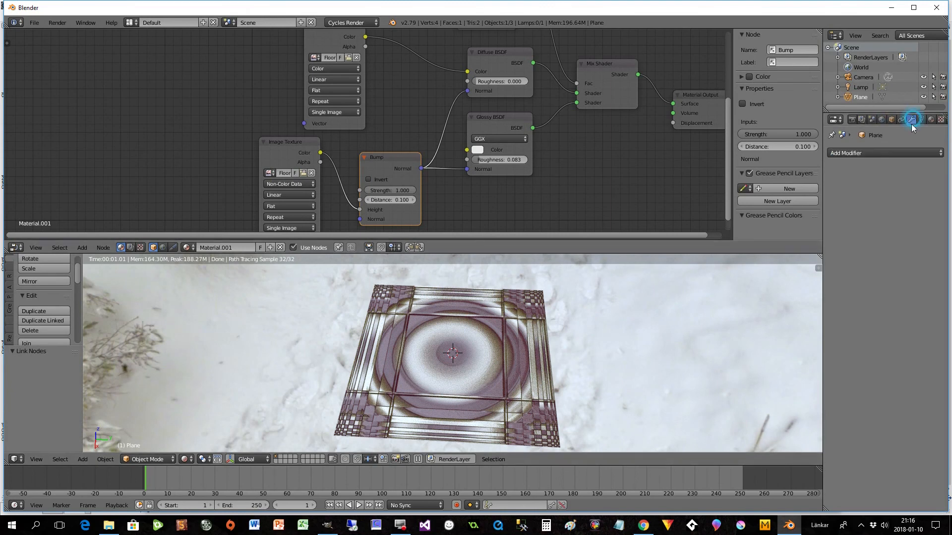
click(846, 153)
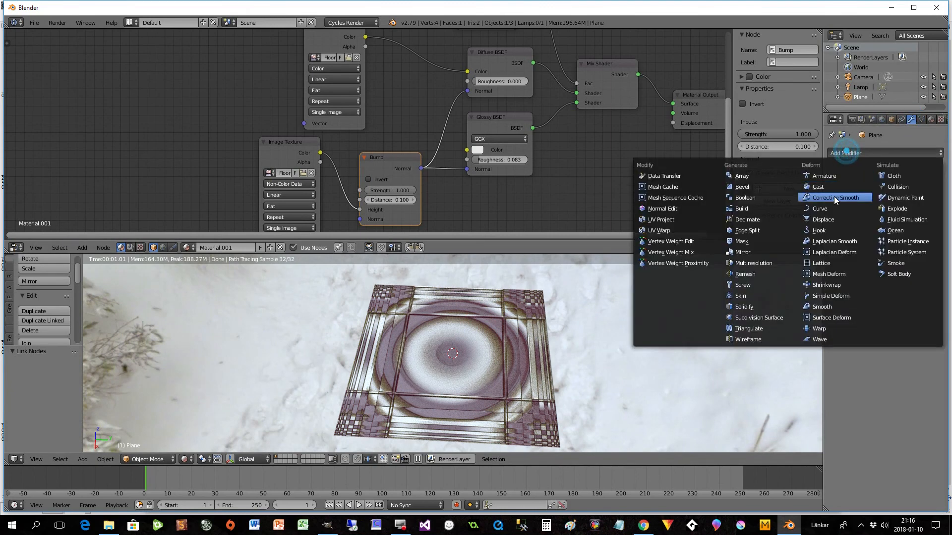
click(746, 177)
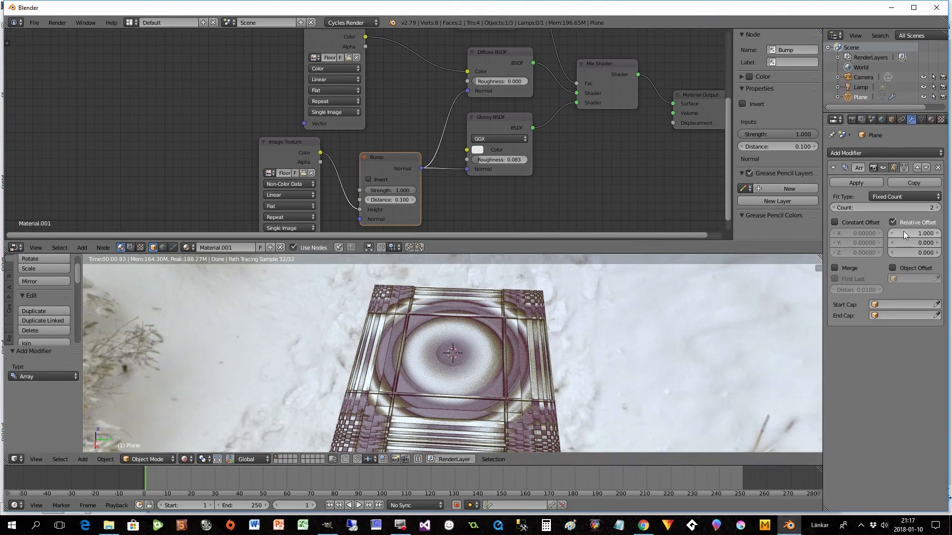
click(936, 207)
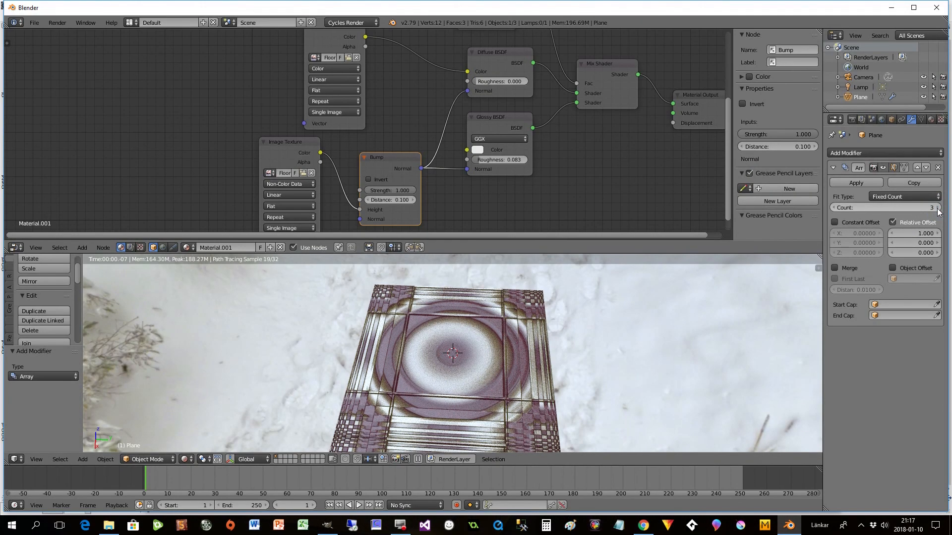
- Add a second Array modifier to the plane with a relative offset of 0 in X and 1 in Y
middle_drag(554, 366, 511, 392)
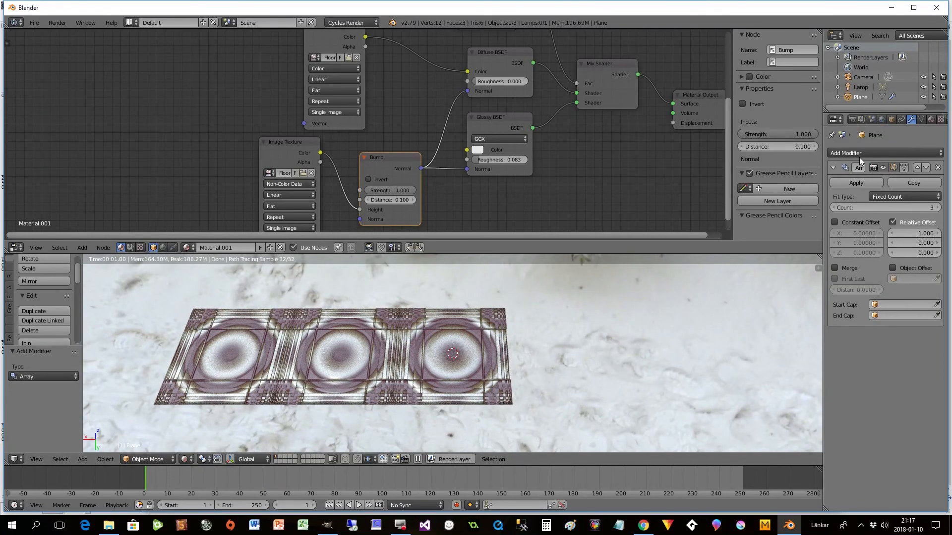
click(860, 153)
click(755, 184)
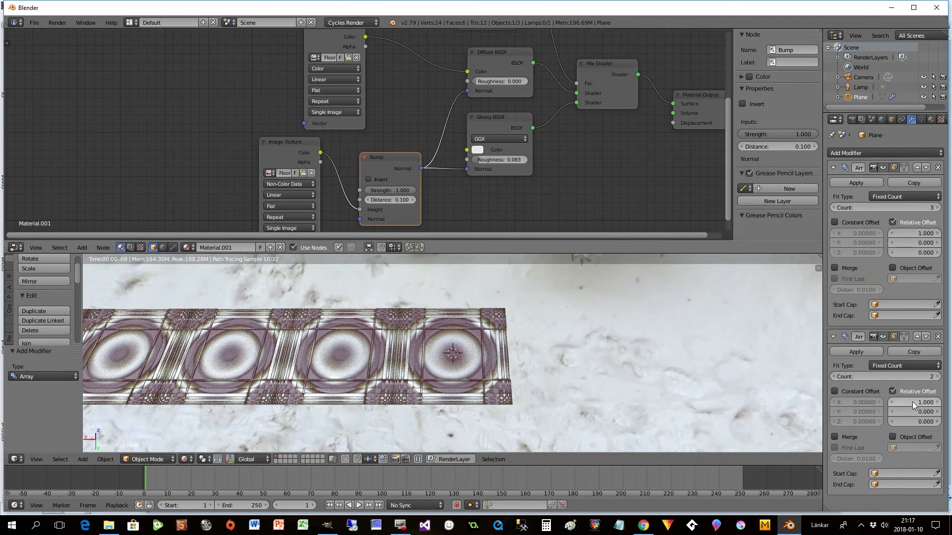
click(913, 403)
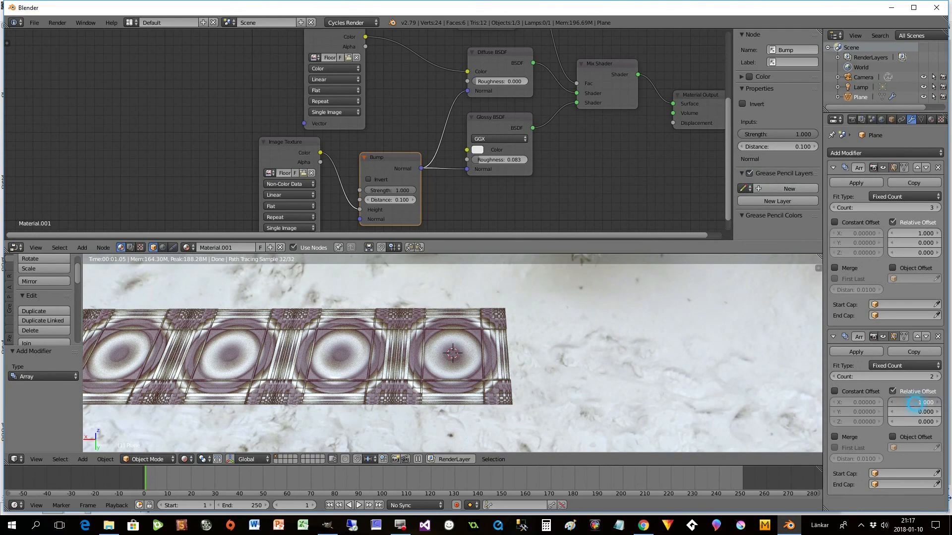
text(0)
key(Tab)
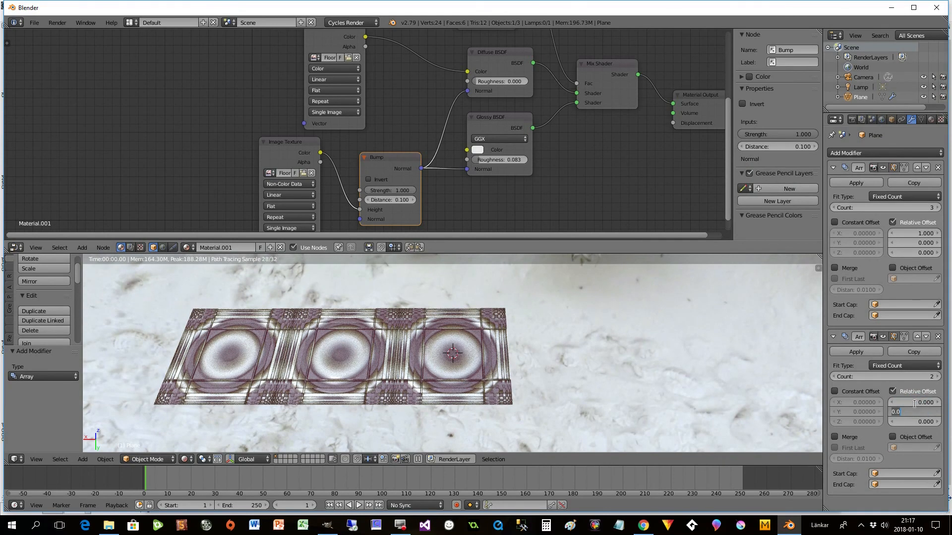
text(1)
key(Tab)
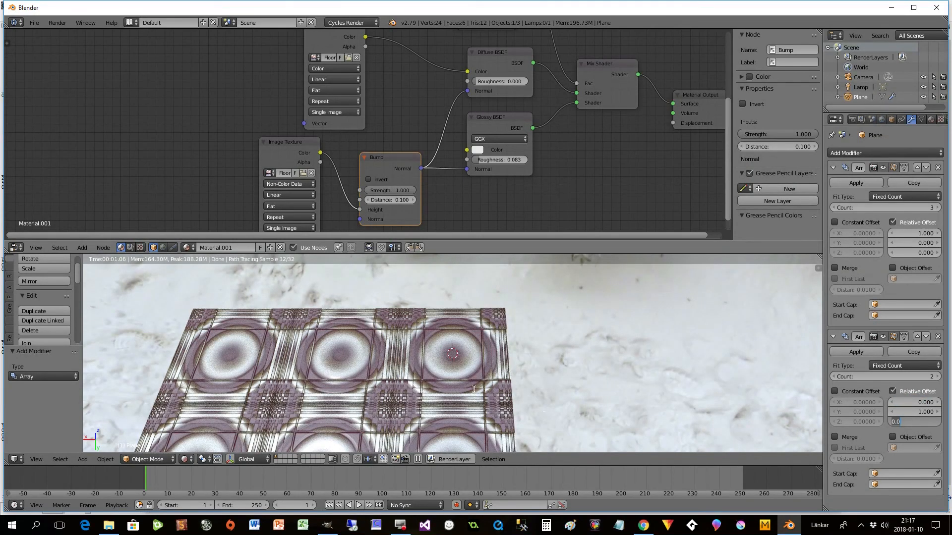
click(608, 368)
- Set the second Array modifier's count to 4 and the first one's count to 5
shift+middle_drag(546, 365, 609, 328)
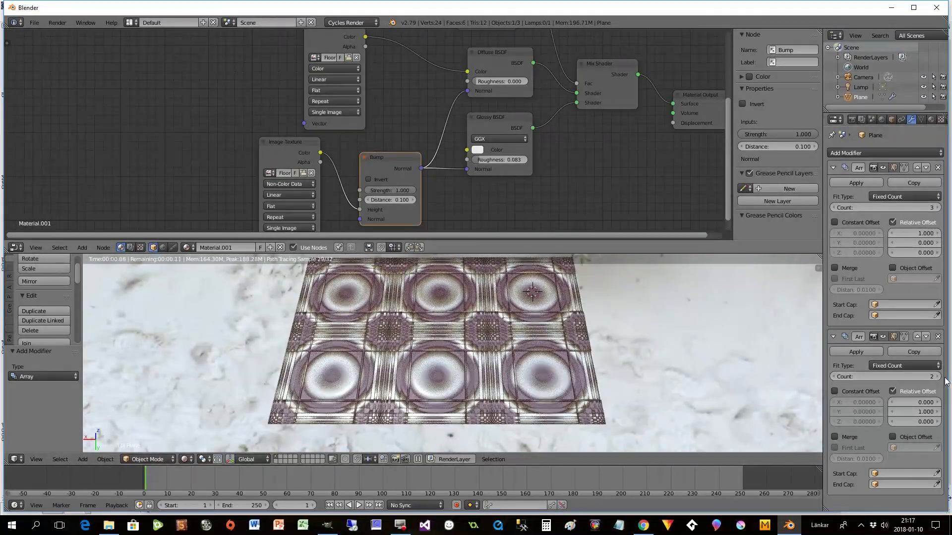
click(937, 377)
click(937, 376)
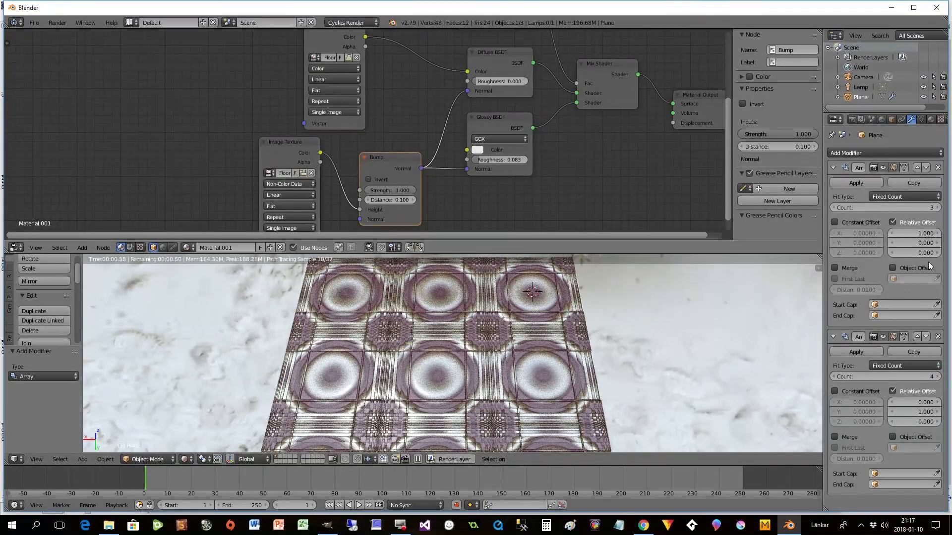
click(937, 208)
click(939, 209)
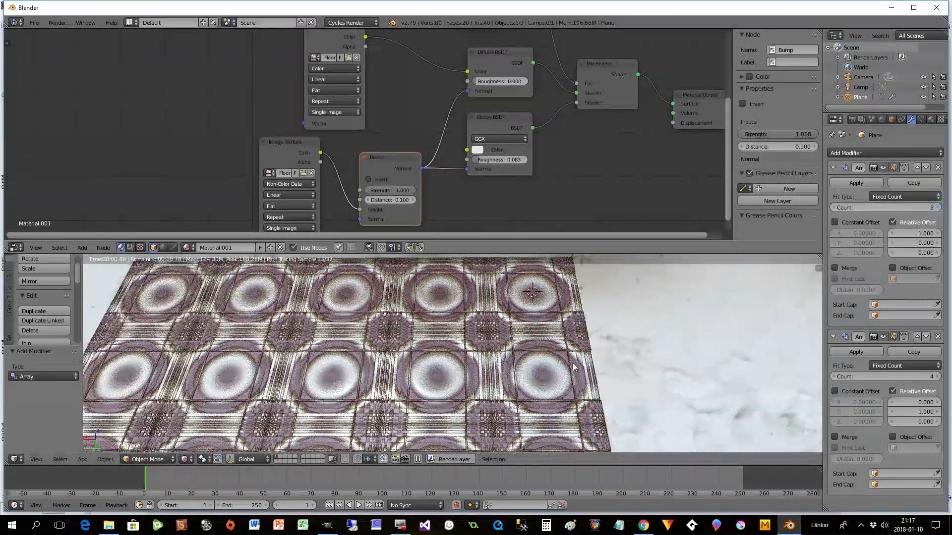
- Inspect the tiled floor up close and set the Bump node's strength to 0.700
shift+middle_drag(531, 381, 627, 383)
scroll(580, 380, up, 3)
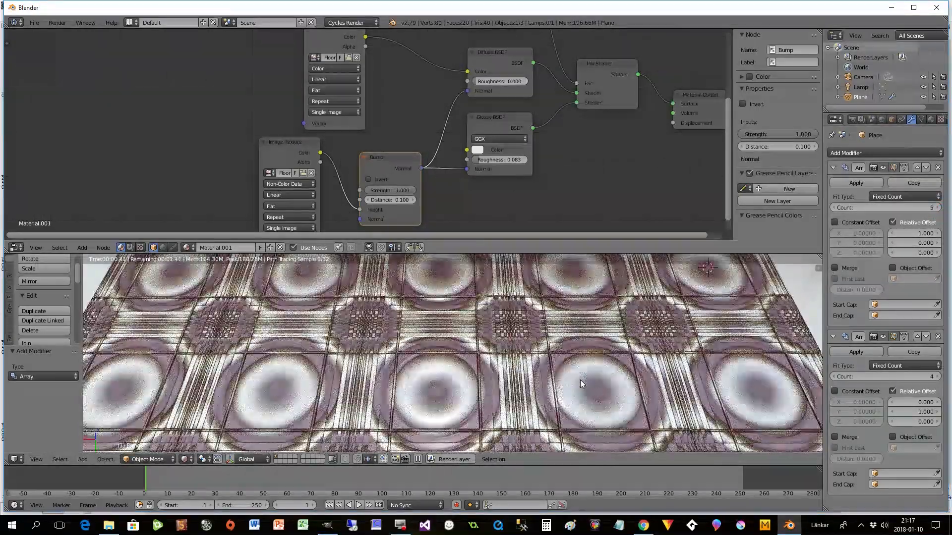
scroll(577, 379, down, 2)
mouse_move(560, 364)
middle_down()
mouse_move(543, 358)
mouse_move(548, 352)
middle_up()
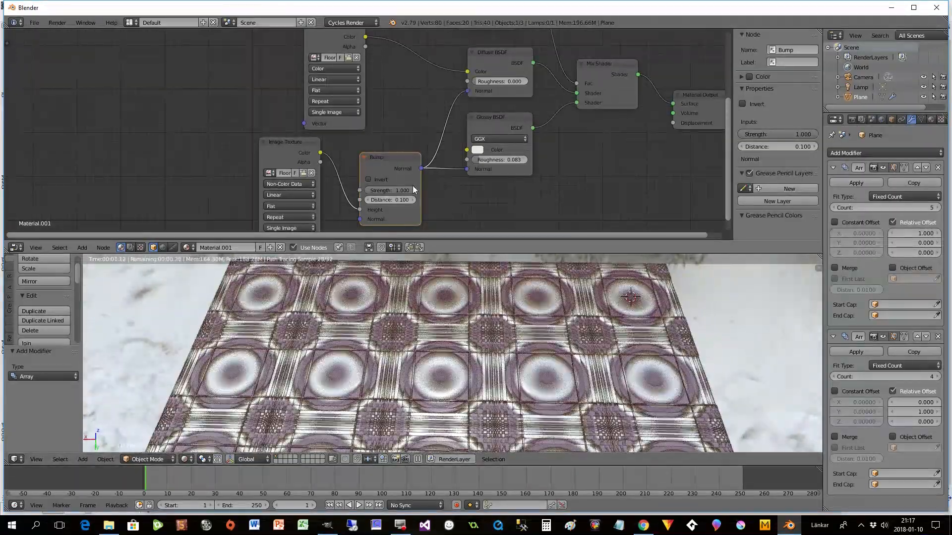
mouse_move(412, 189)
mouse_down()
mouse_move(391, 189)
mouse_move(399, 189)
mouse_up()
- Try larger Bump distances up to 0.400, and return the distance to 0.100
click(414, 200)
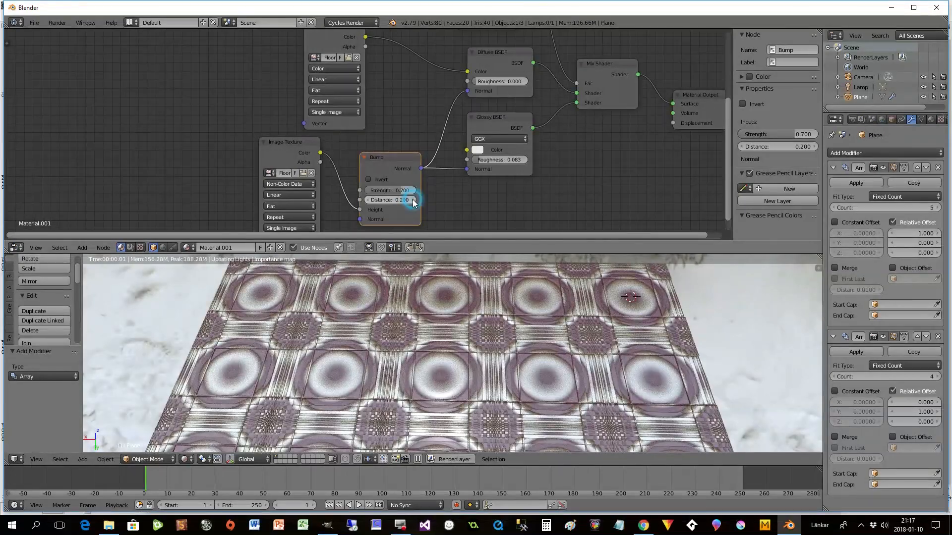
click(413, 200)
click(413, 199)
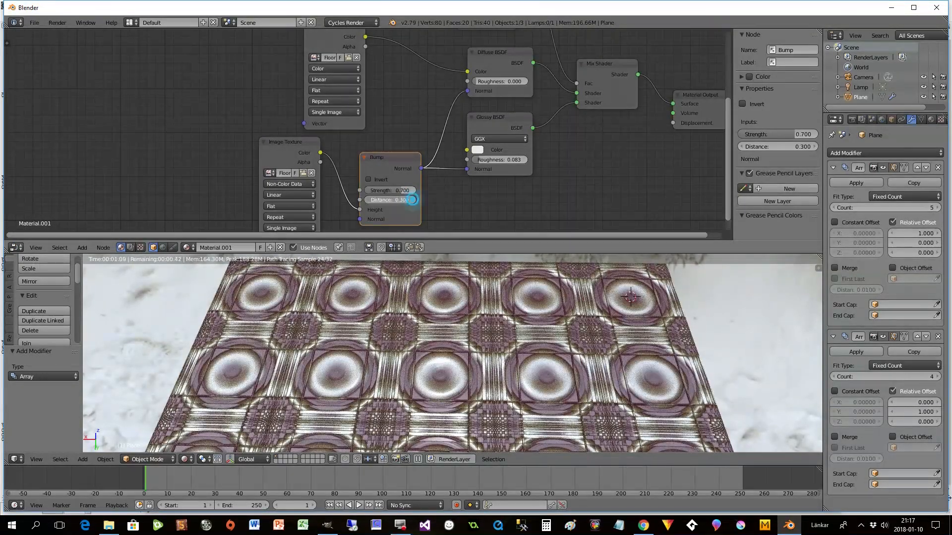
click(367, 199)
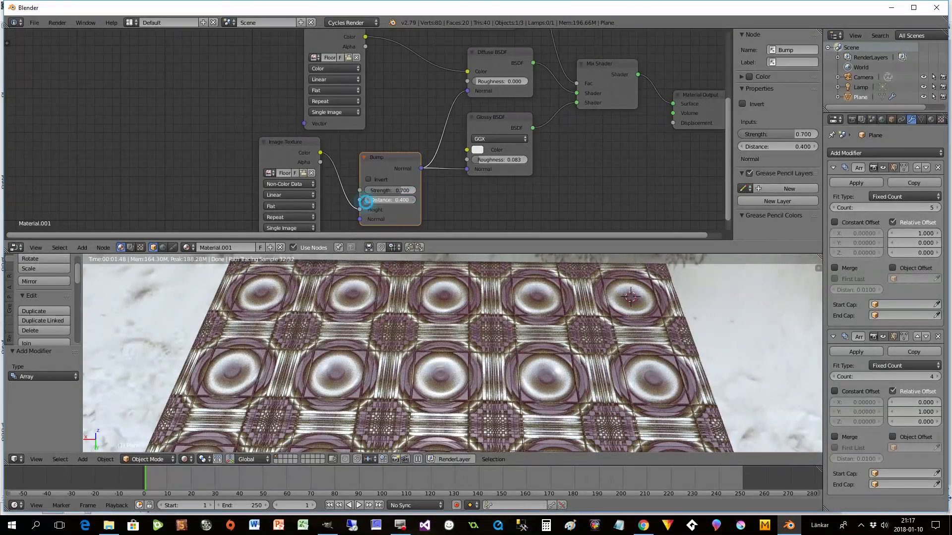
click(367, 200)
click(366, 200)
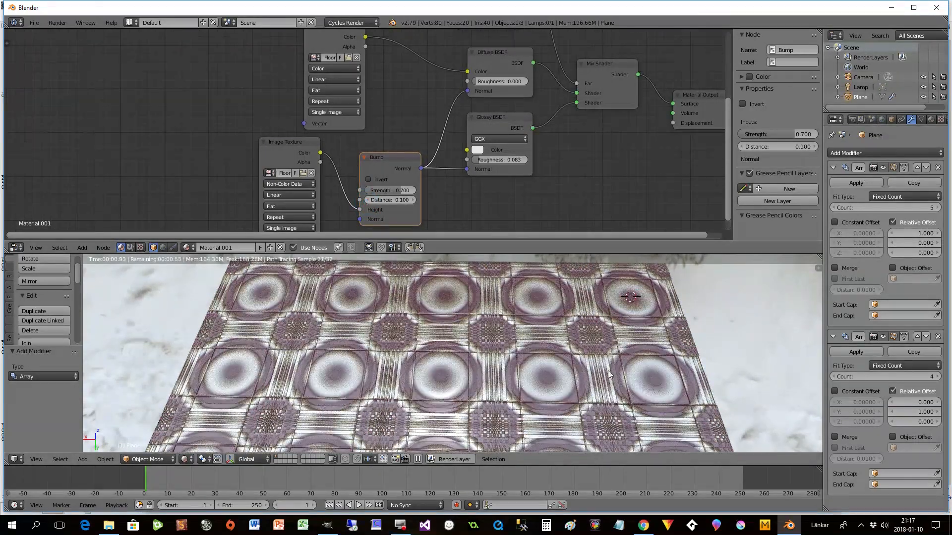
- Examine the bump relief and reflections on the tiled floor up close and from another angle
scroll(606, 370, up, 2)
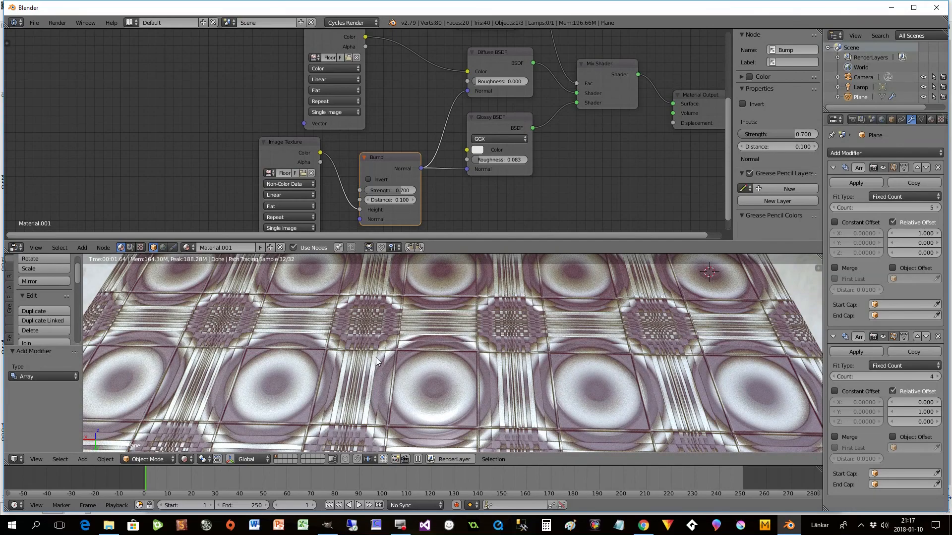
scroll(376, 358, down, 1)
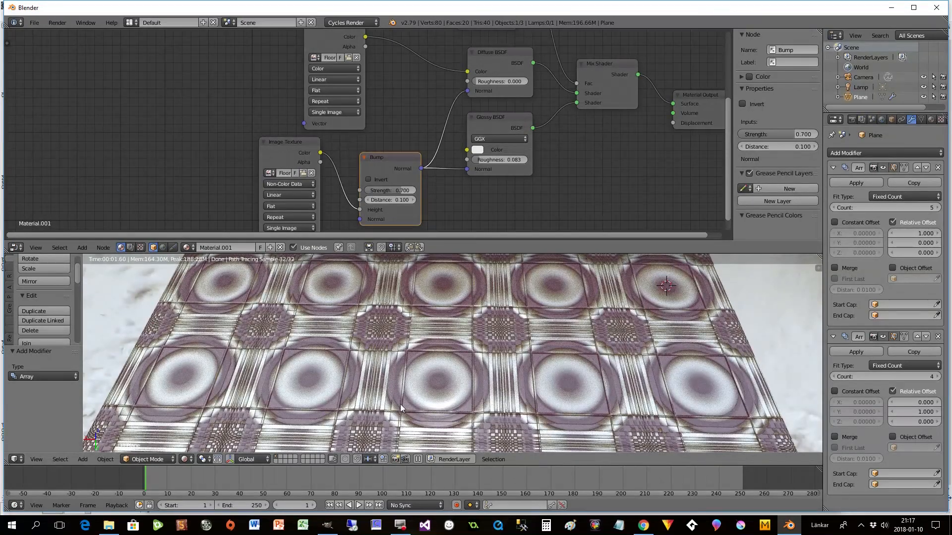
scroll(644, 371, down, 1)
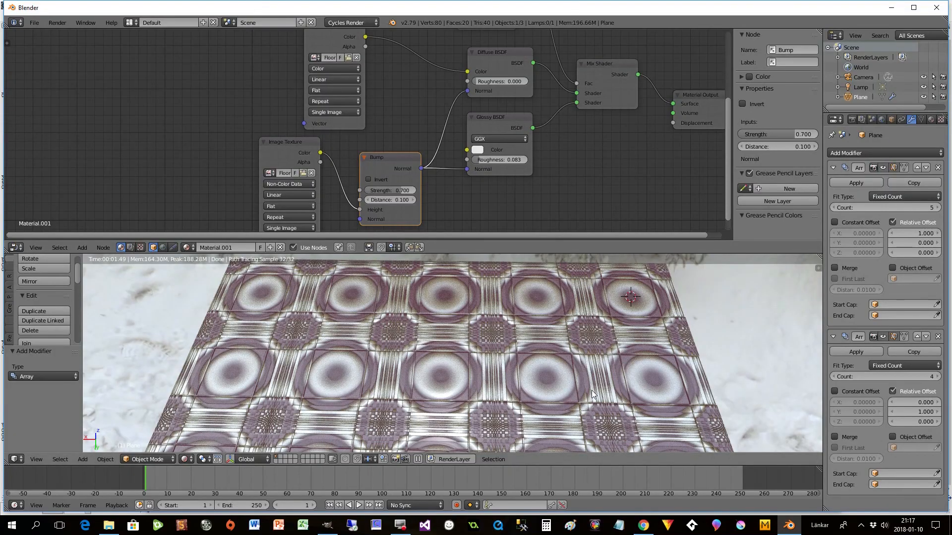
middle_drag(526, 402, 466, 399)
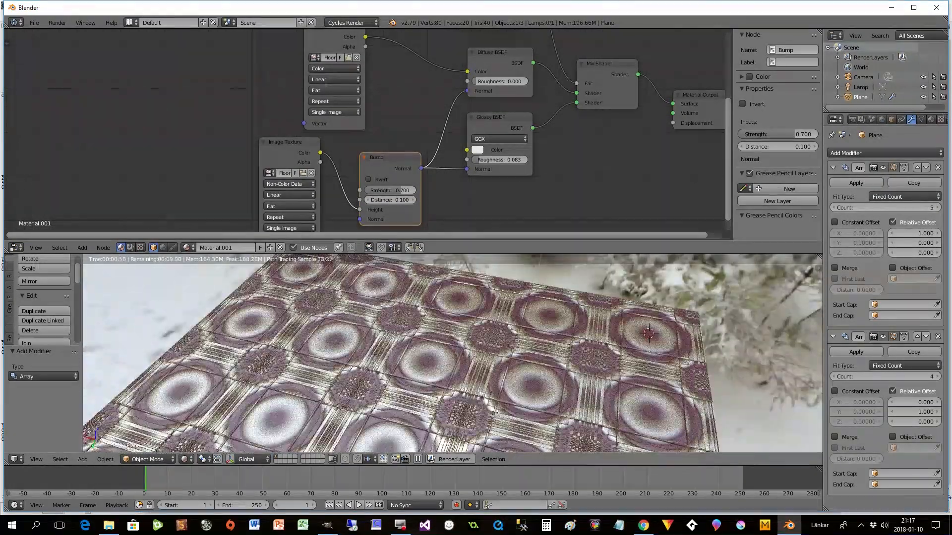
scroll(484, 389, up, 1)
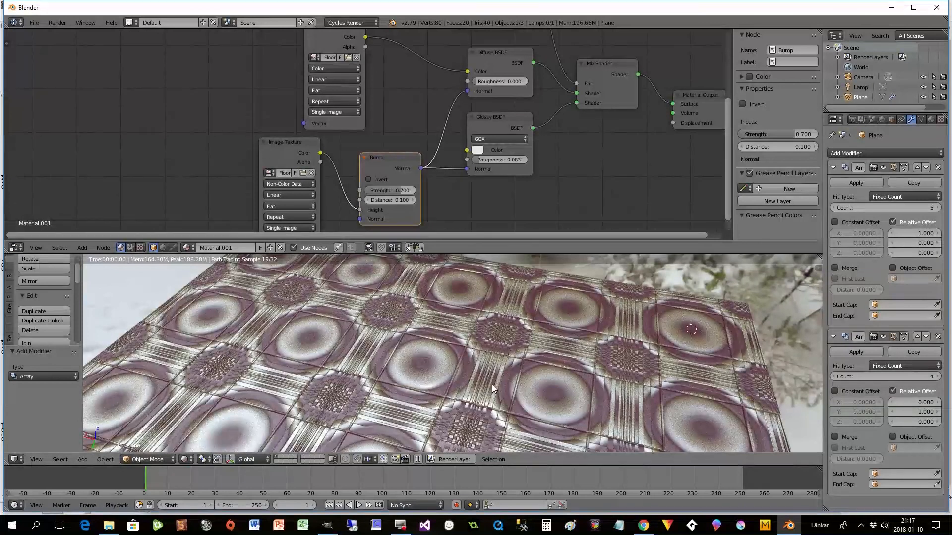